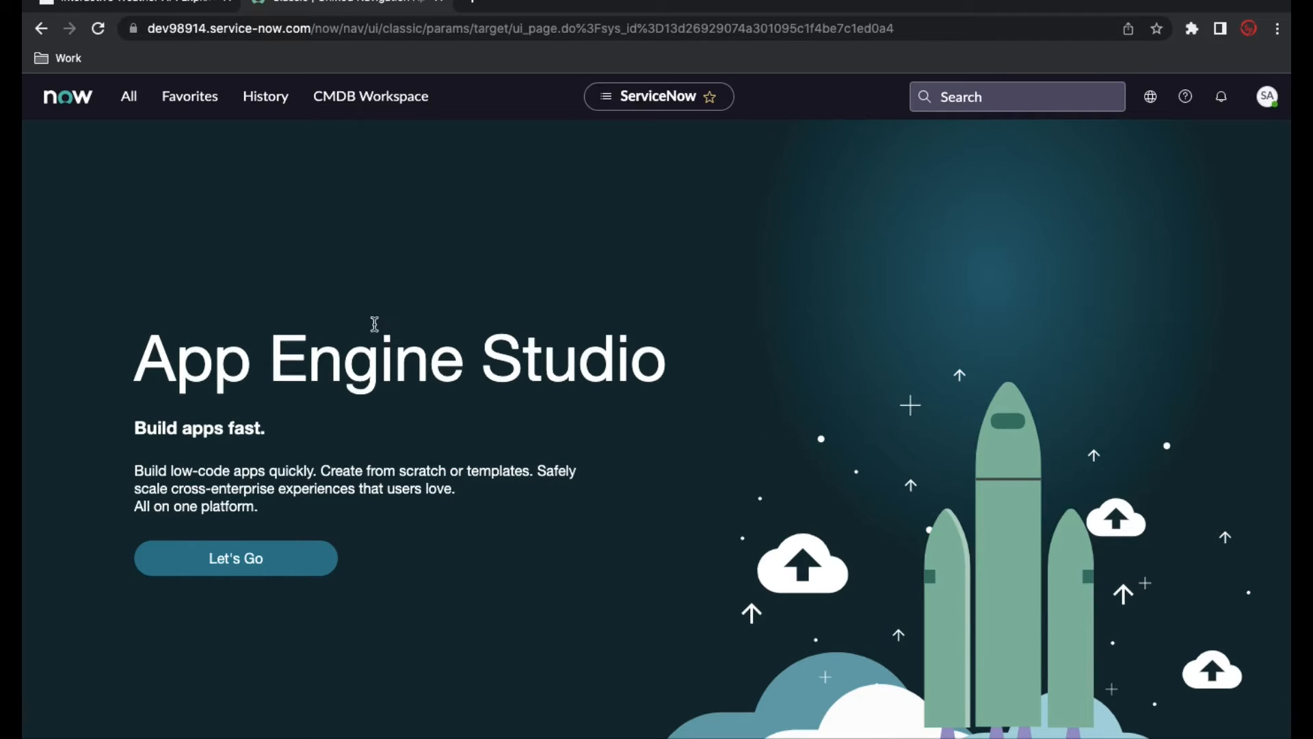
Examine the WeatherAPI interactive explorer's protocol, format and London query parameter, along with the call URL, response headers and response body.
{"action": "left_click", "coordinate": [185, 6]}
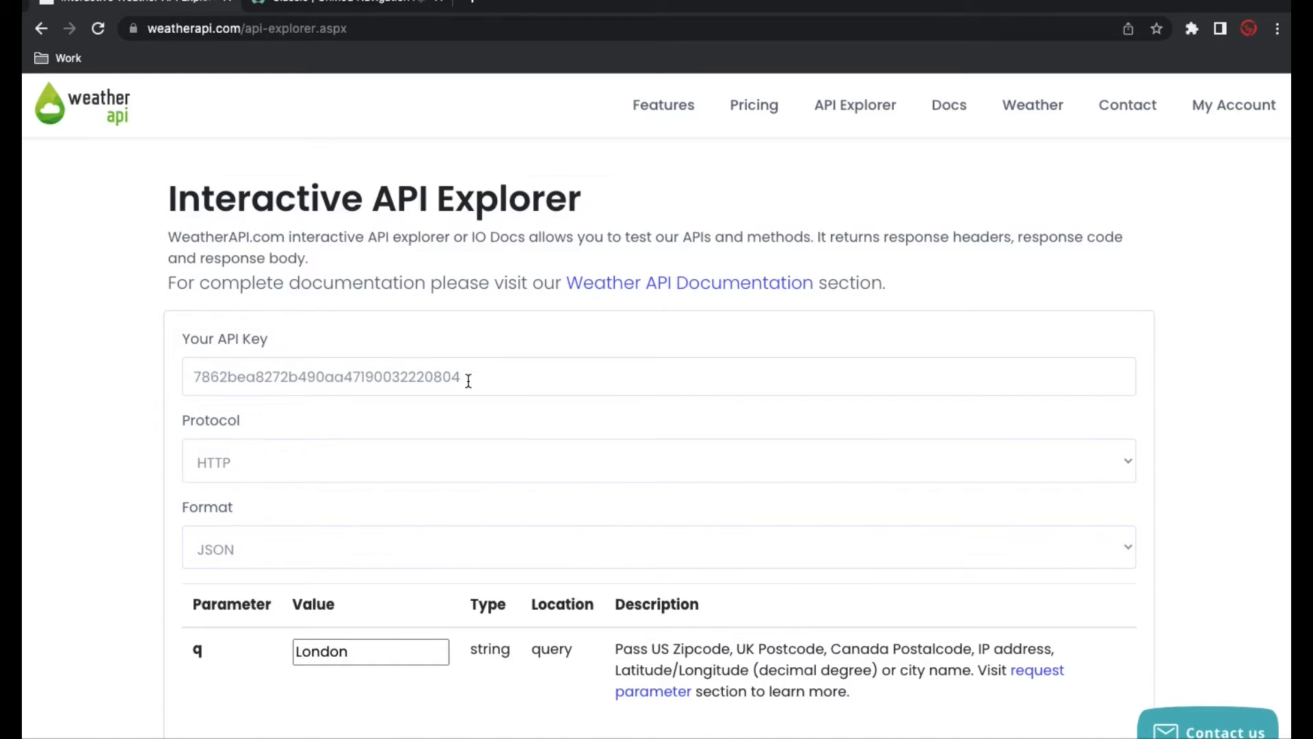
{"action": "scroll", "coordinate": [469, 381], "scroll_direction": "down", "scroll_amount": 1}
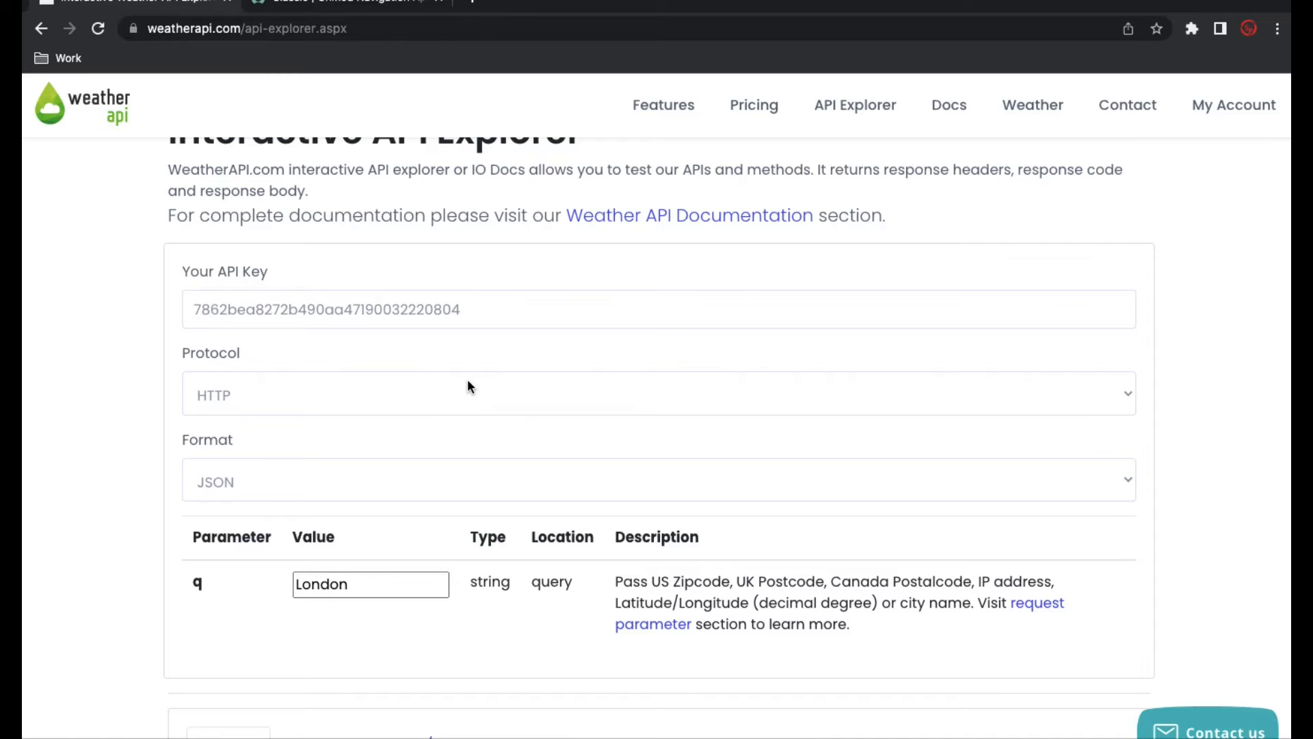
{"action": "scroll", "coordinate": [470, 387], "scroll_direction": "down", "scroll_amount": 1}
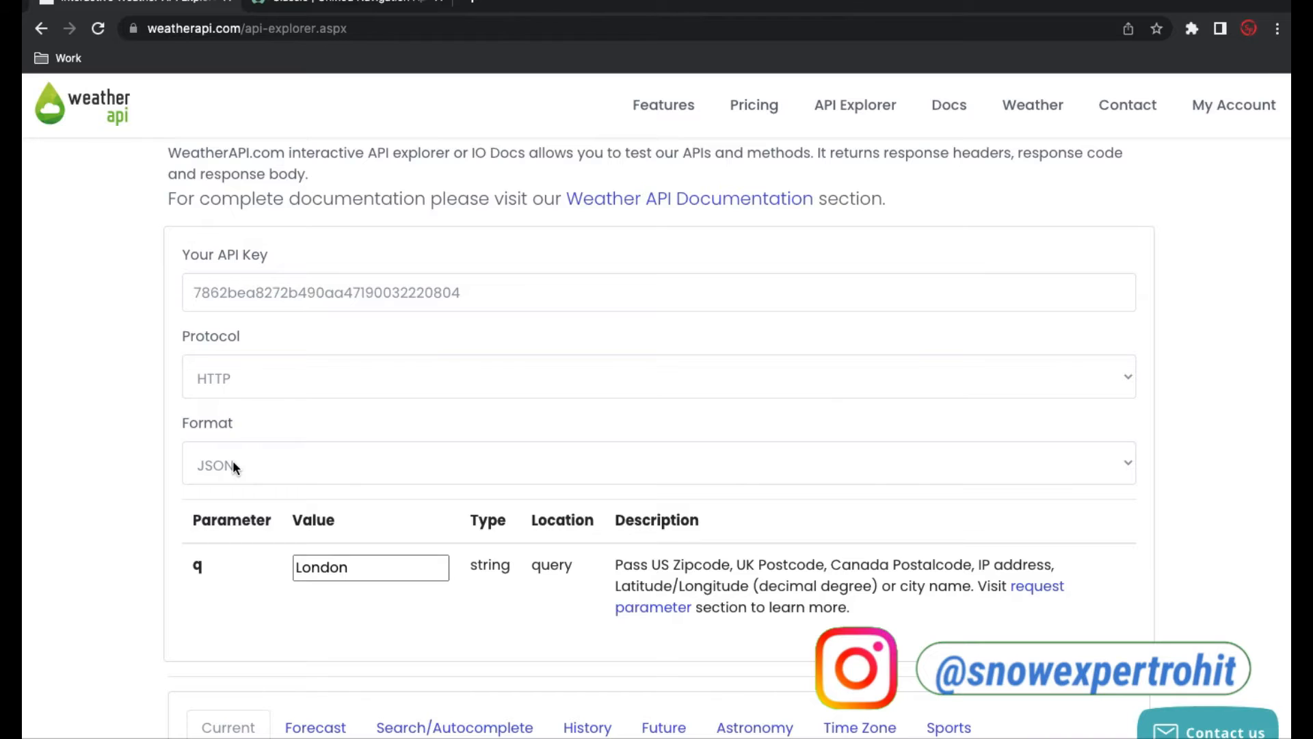
{"action": "scroll", "coordinate": [234, 465], "scroll_direction": "down", "scroll_amount": 2}
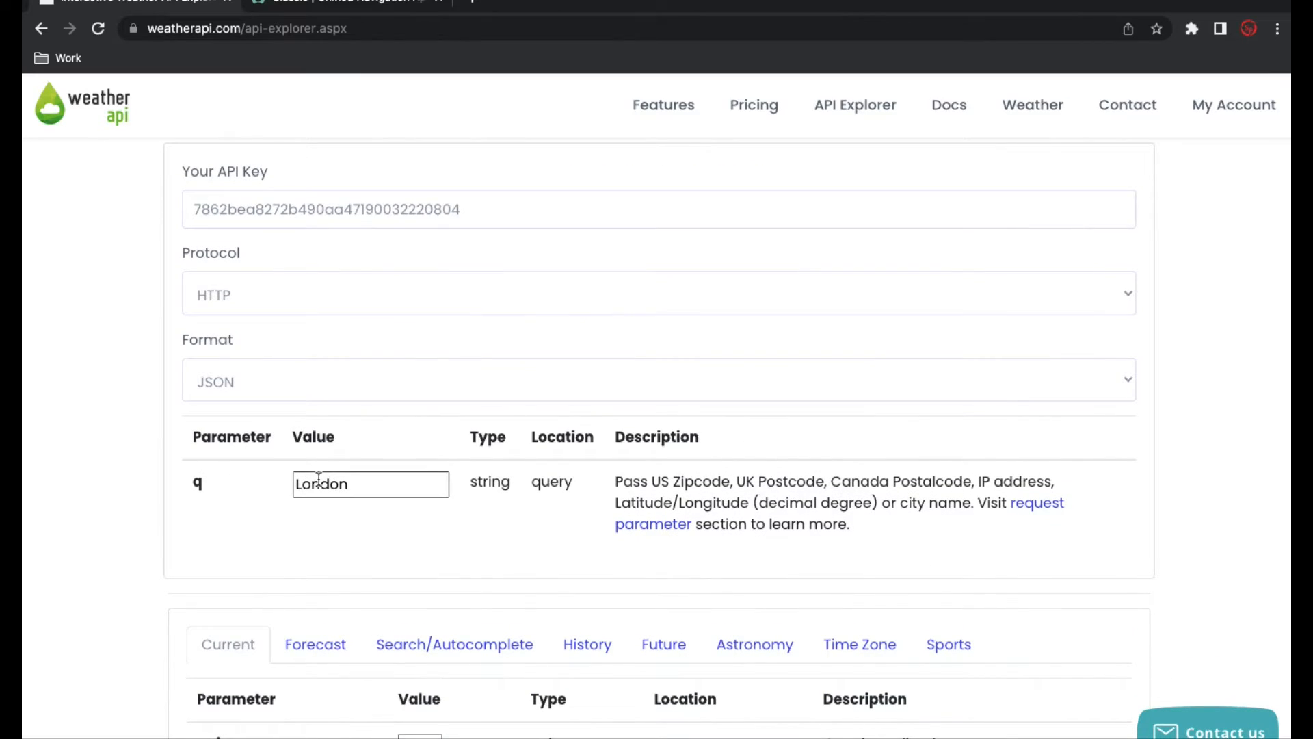
{"action": "scroll", "coordinate": [319, 478], "scroll_direction": "down", "scroll_amount": 1}
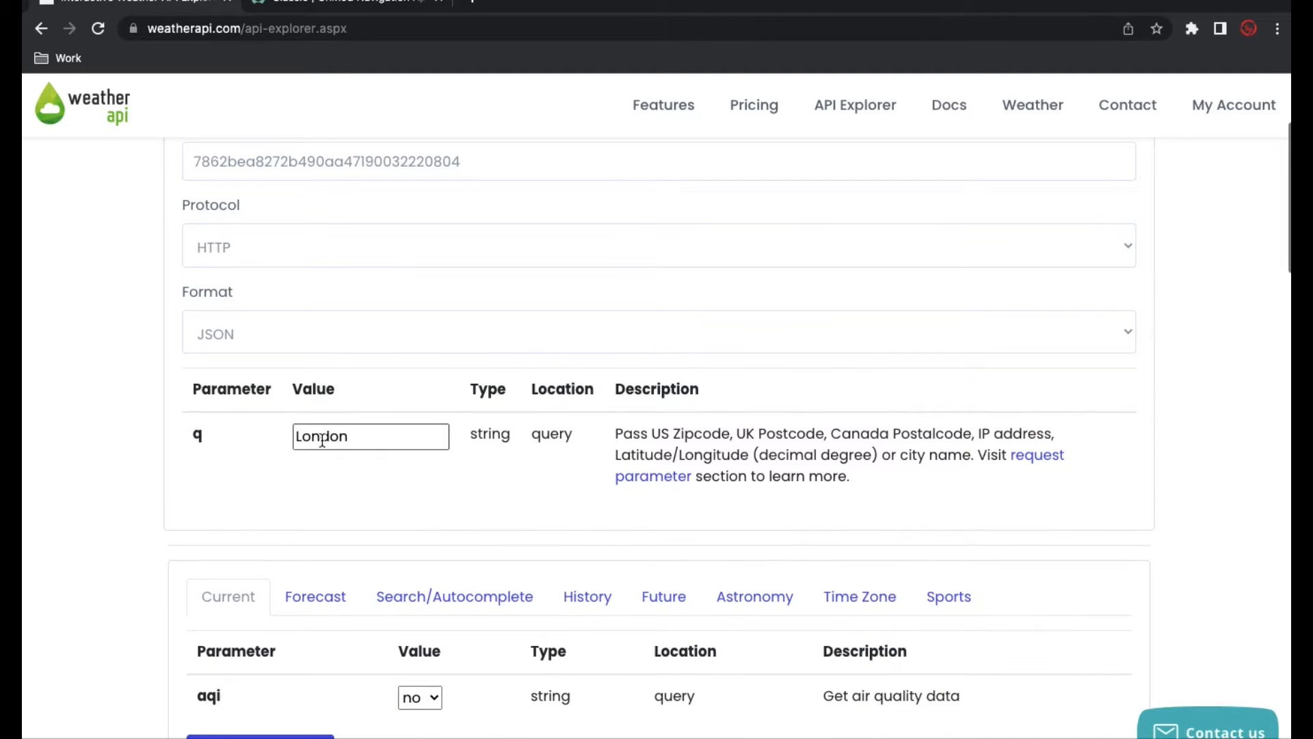
{"action": "scroll", "coordinate": [319, 442], "scroll_direction": "down", "scroll_amount": 5}
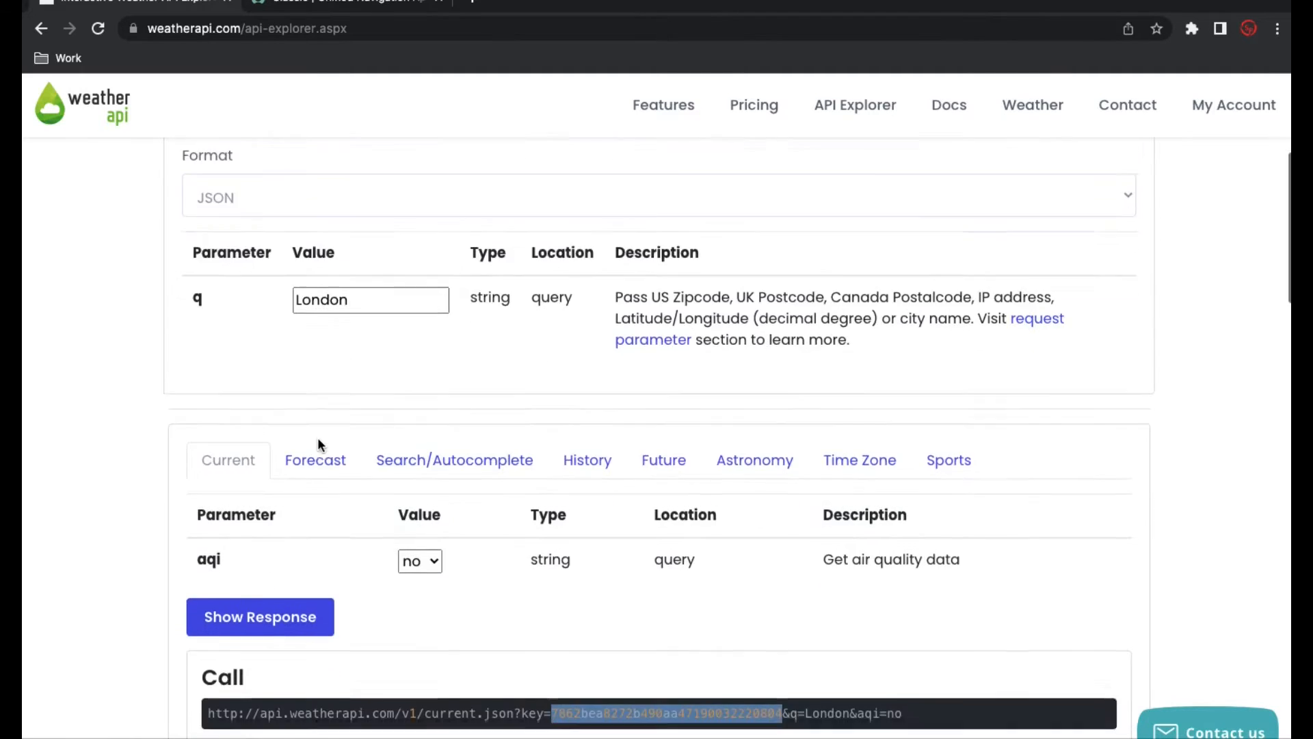
{"action": "scroll", "coordinate": [353, 588], "scroll_direction": "down", "scroll_amount": 5}
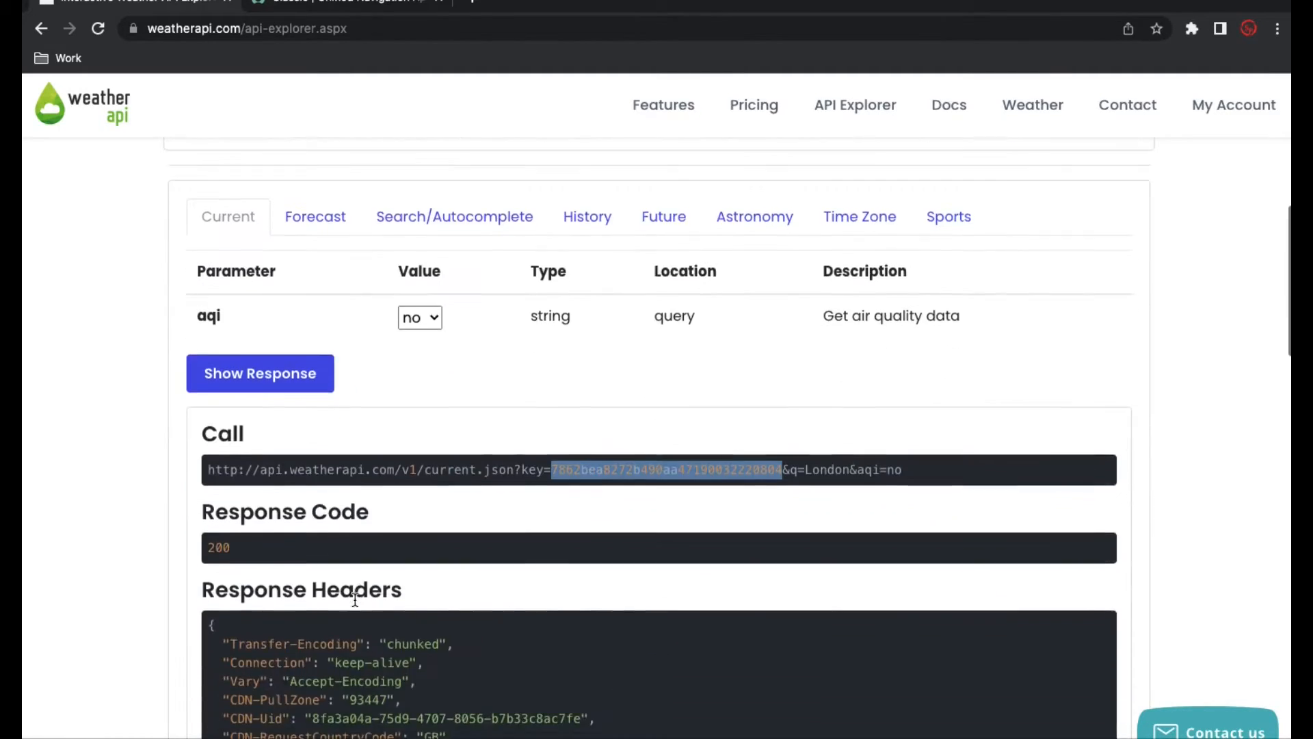
{"action": "scroll", "coordinate": [354, 561], "scroll_direction": "down", "scroll_amount": 5}
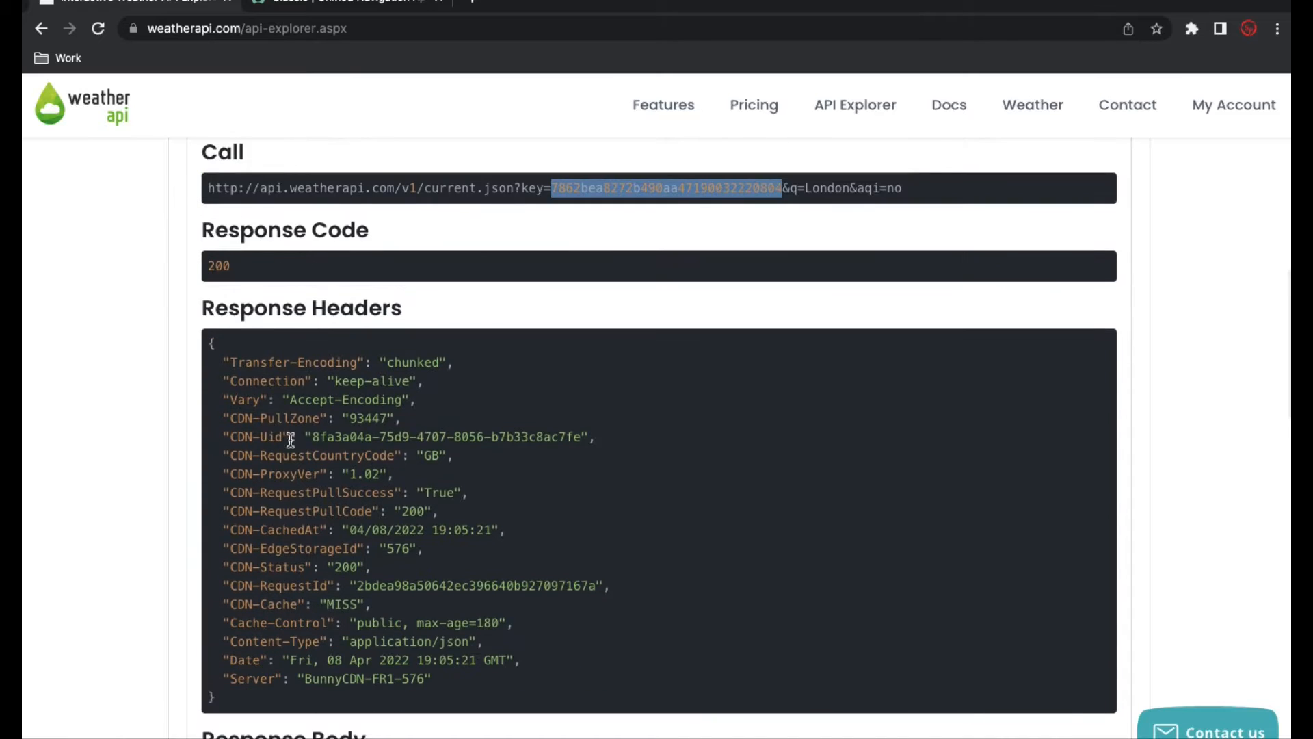
{"action": "scroll", "coordinate": [323, 506], "scroll_direction": "down", "scroll_amount": 5}
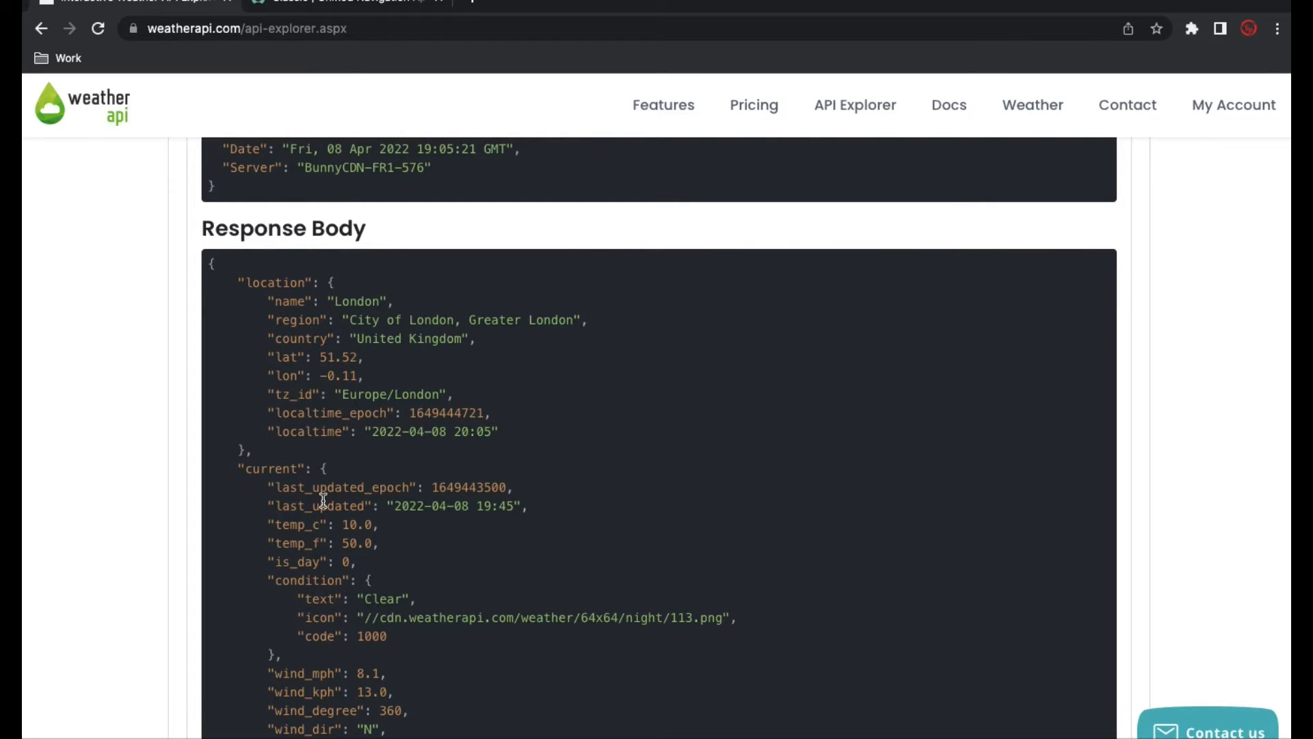
{"action": "scroll", "coordinate": [323, 501], "scroll_direction": "down", "scroll_amount": 3}
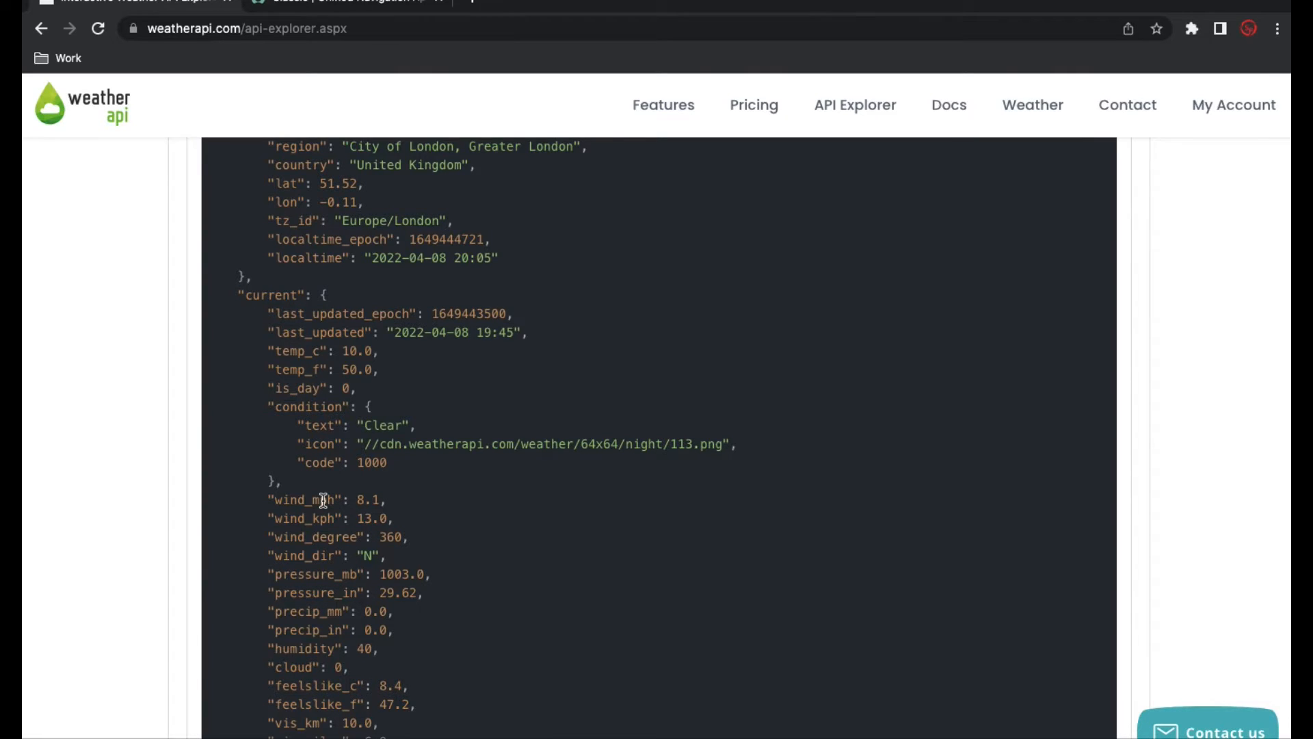
Switch back to ServiceNow, filter the application navigator for "flow de" and open Flow Designer.
{"action": "left_click", "coordinate": [349, 6]}
{"action": "left_click", "coordinate": [135, 98]}
{"action": "left_click", "coordinate": [132, 142]}
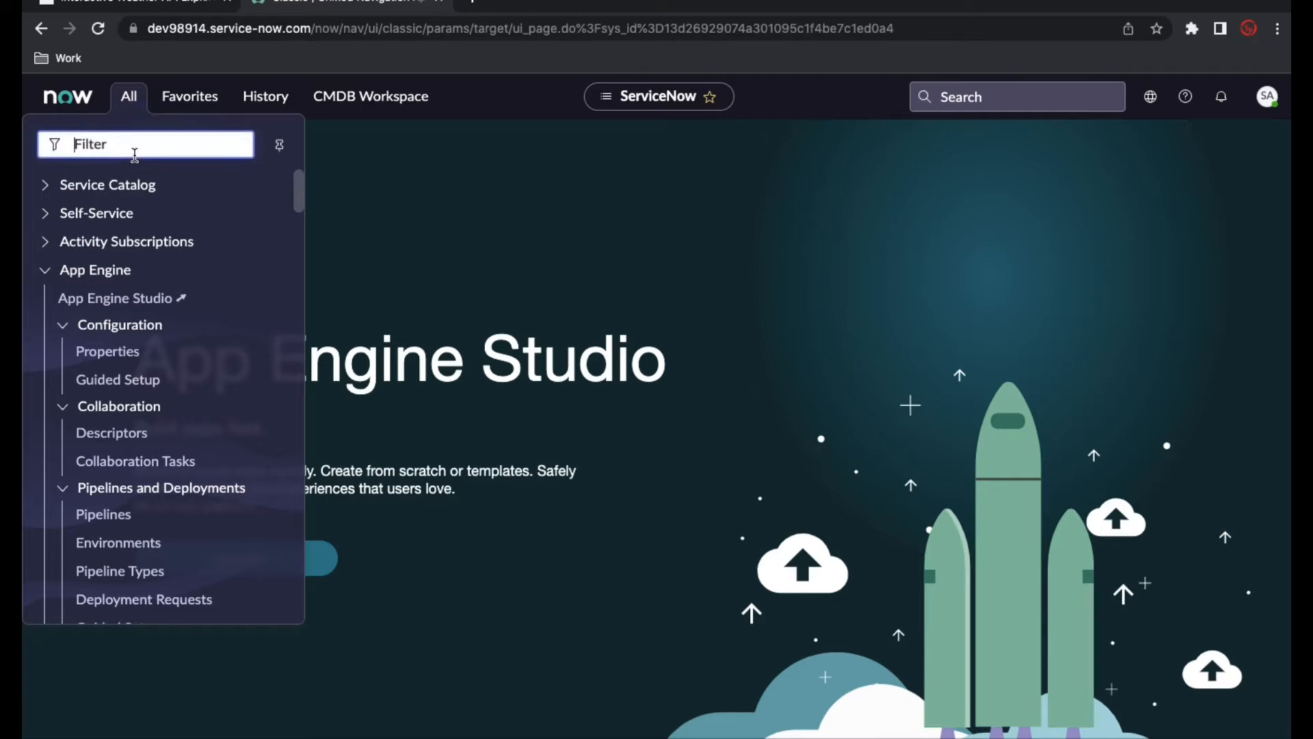
{"action": "type", "text": "flow de"}
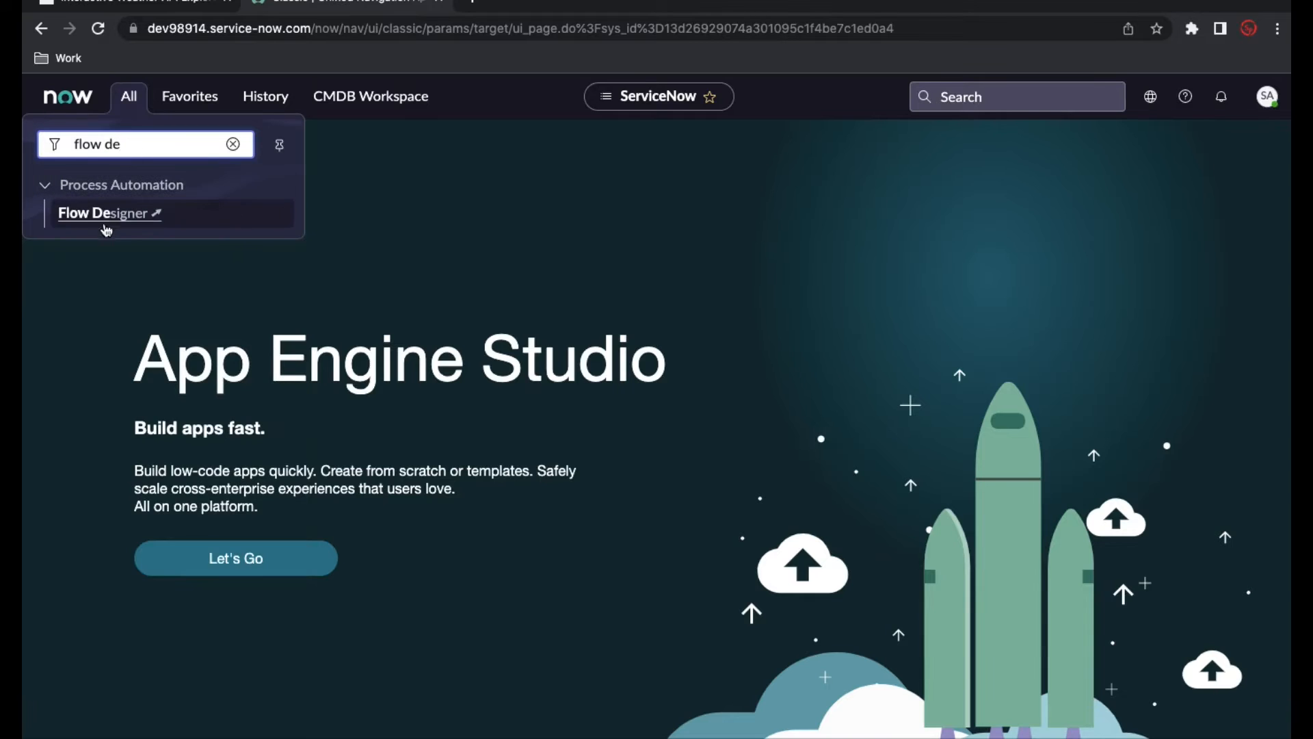
{"action": "left_click", "coordinate": [105, 224]}
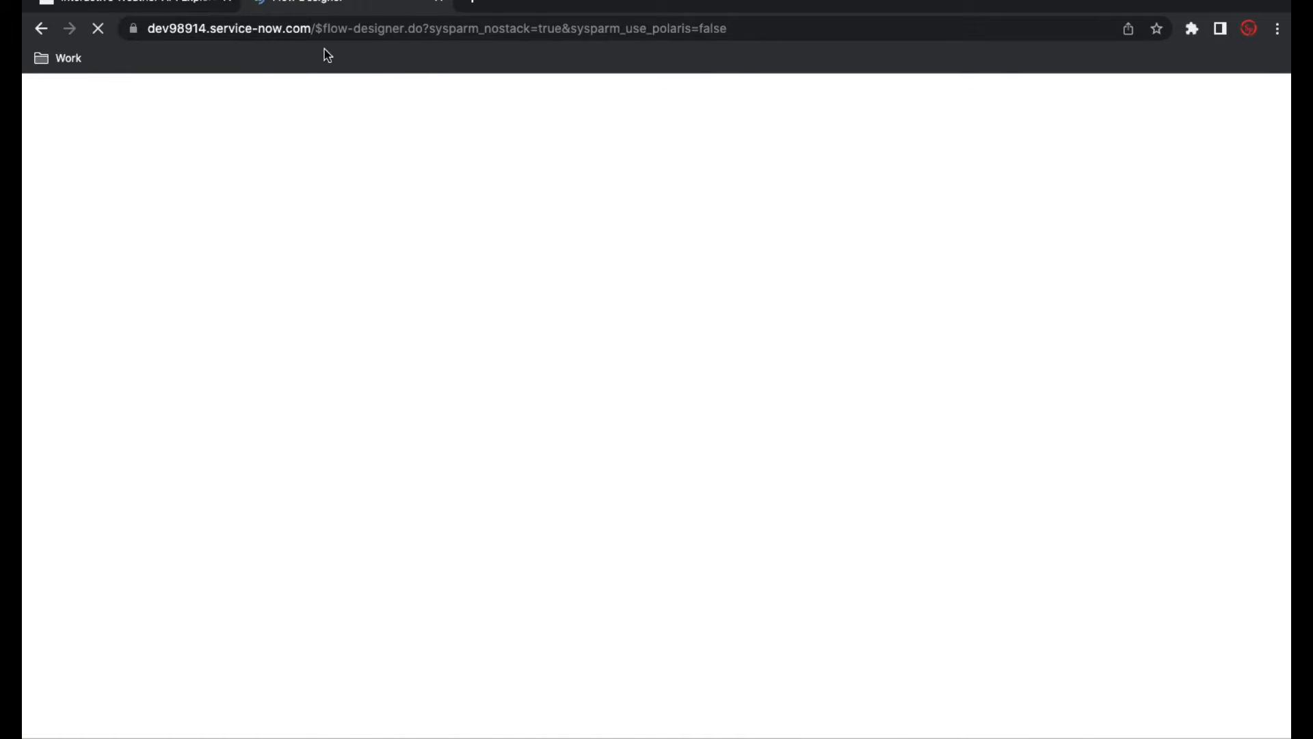
{"action": "right_click", "coordinate": [408, 4]}
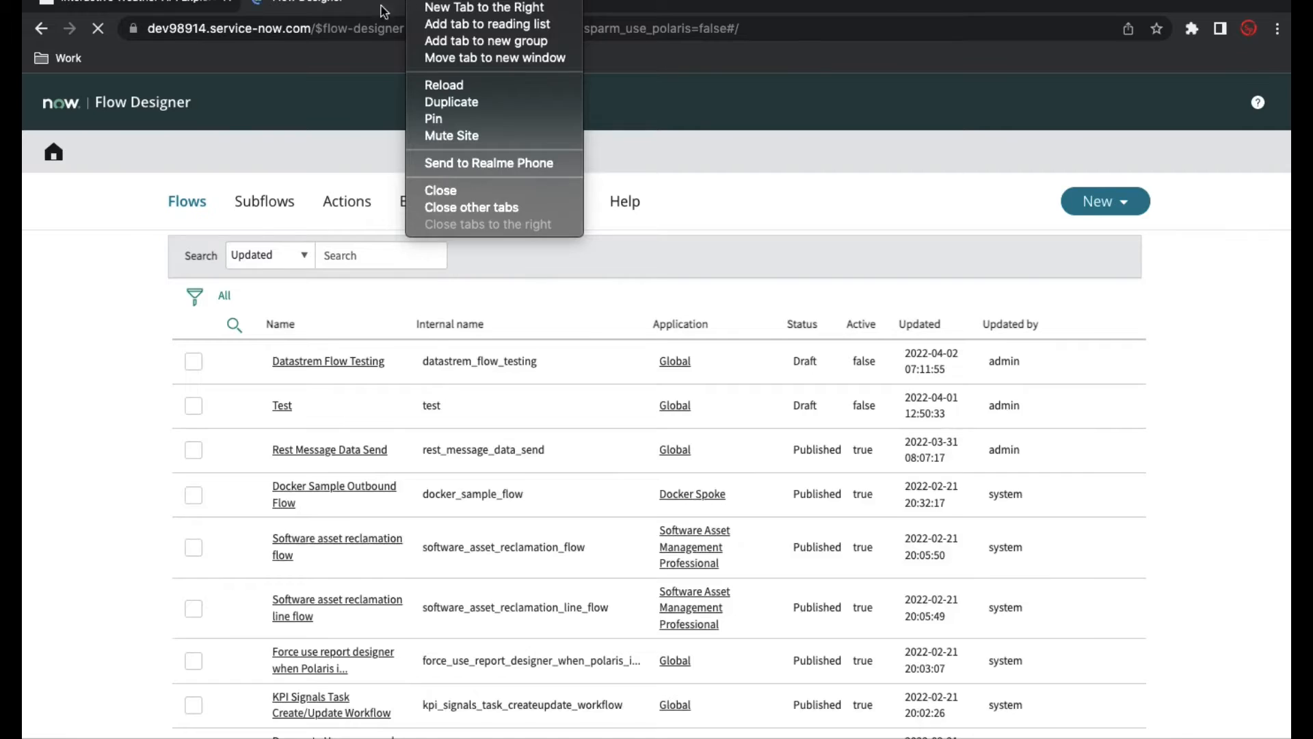
{"action": "left_click", "coordinate": [356, 12]}
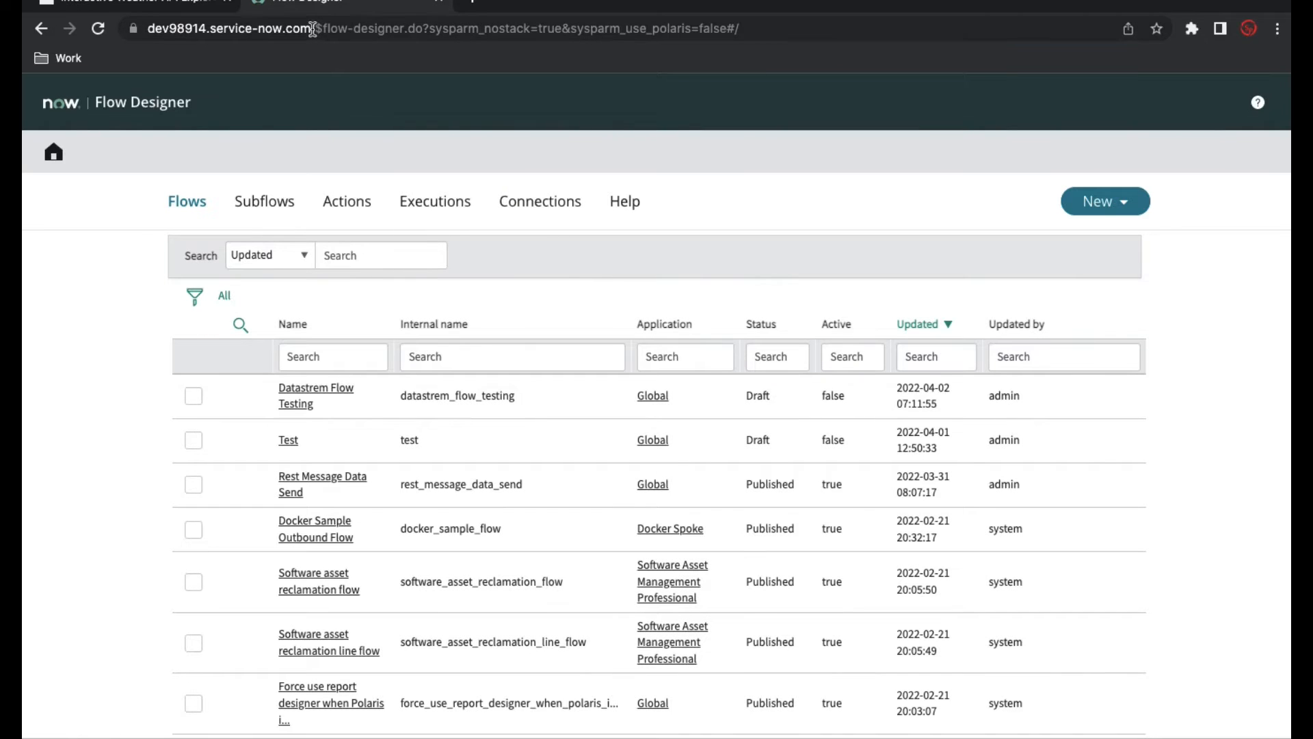
{"action": "key", "text": "super+l"}
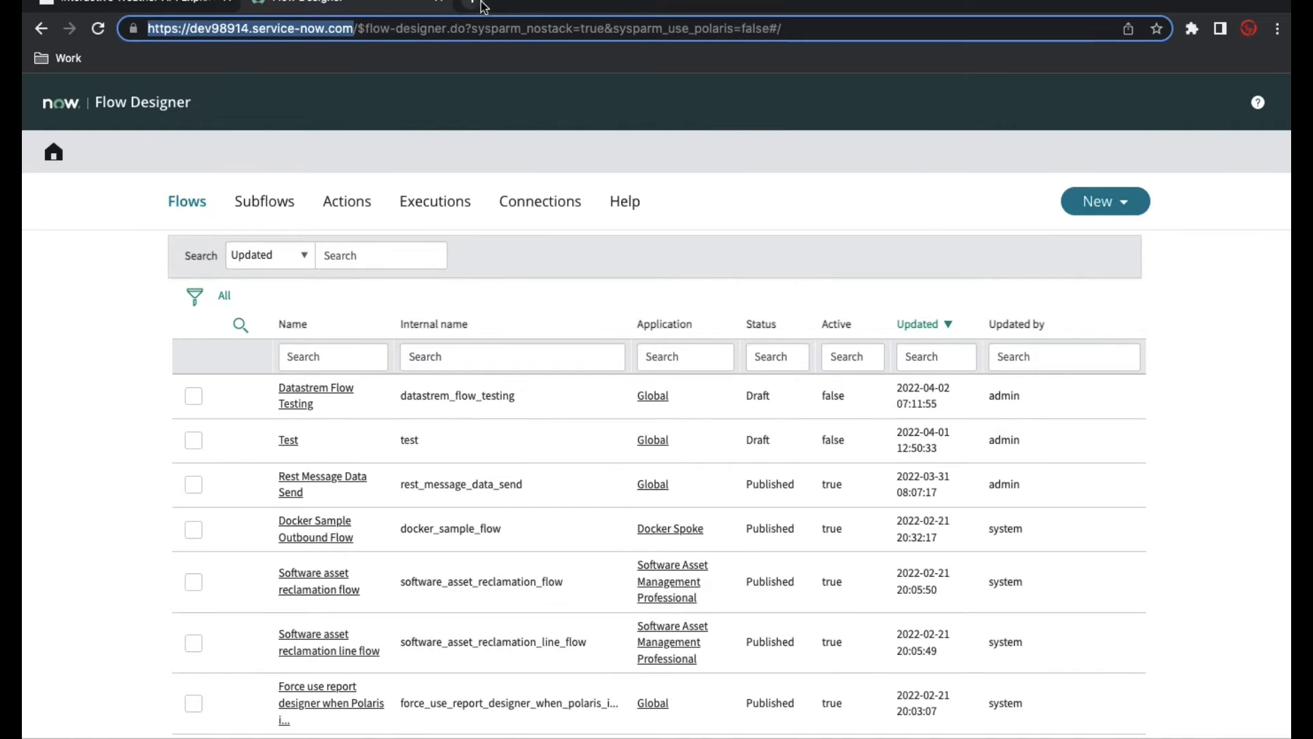
{"action": "left_click", "coordinate": [479, 5]}
{"action": "type", "text": "https://dev98914.service-now.com"}
{"action": "key", "text": "Return"}
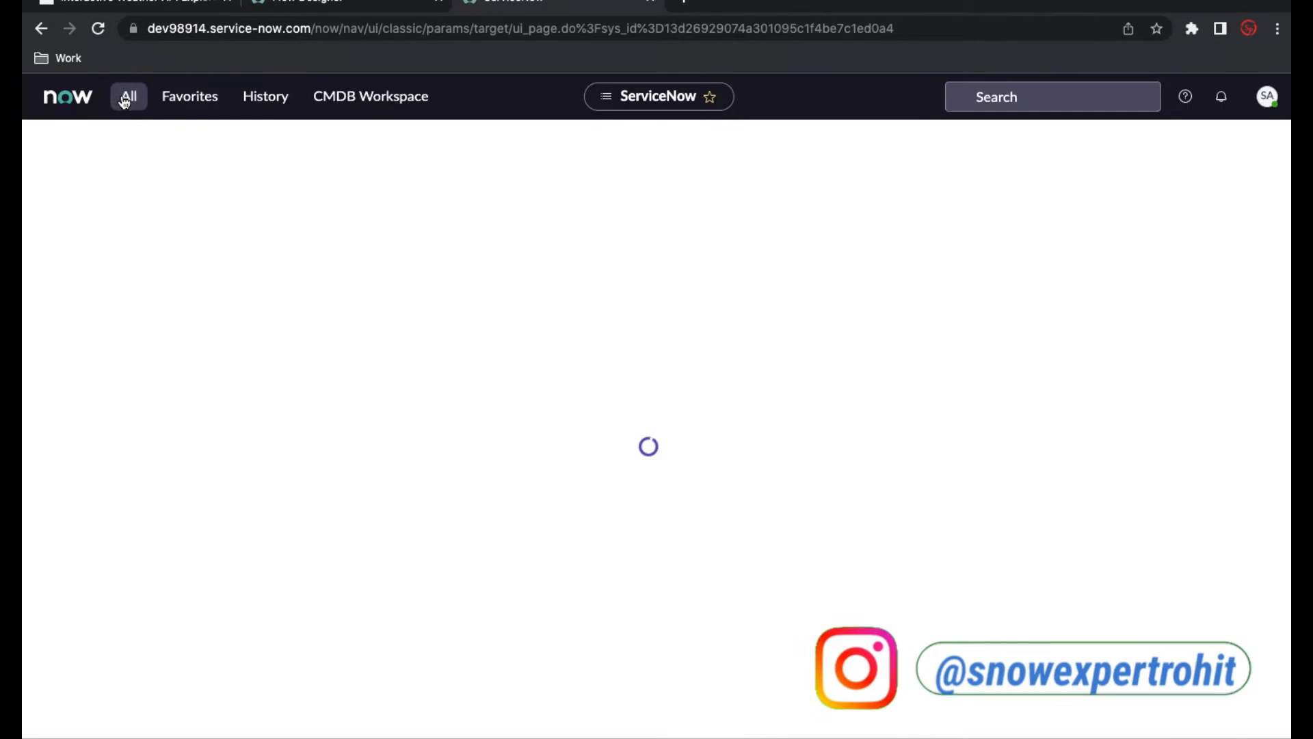
Filter the application navigator for "connection" and open IntegrationHub's Connection & Credential Aliases list.
{"action": "left_click", "coordinate": [123, 101]}
{"action": "left_click", "coordinate": [120, 143]}
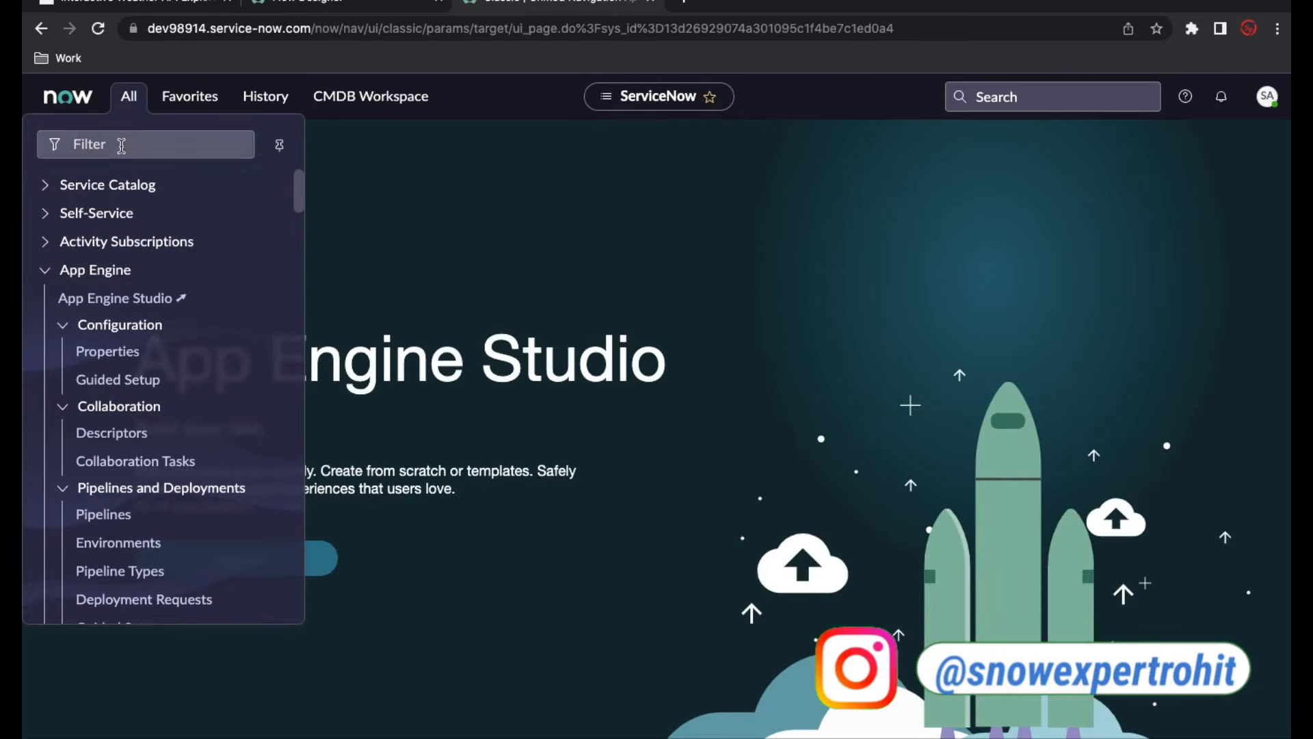
{"action": "type", "text": "connec"}
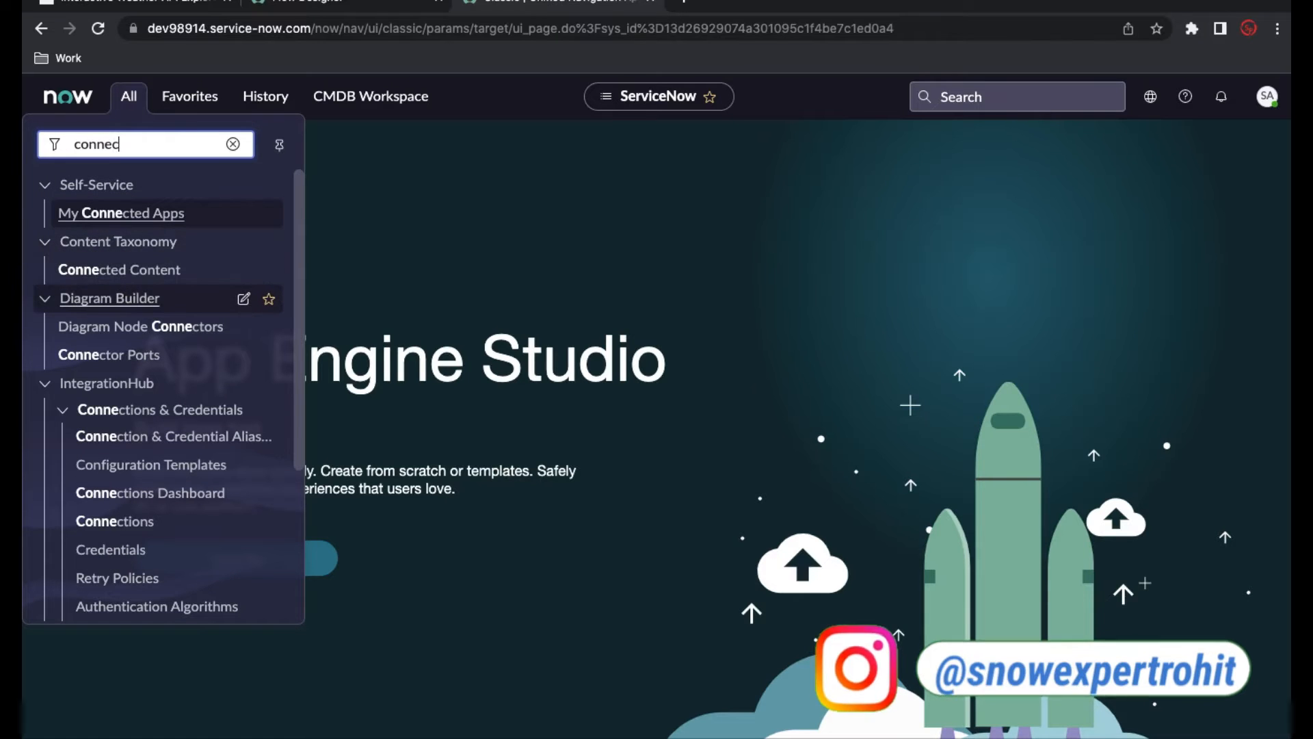
{"action": "type", "text": "tion"}
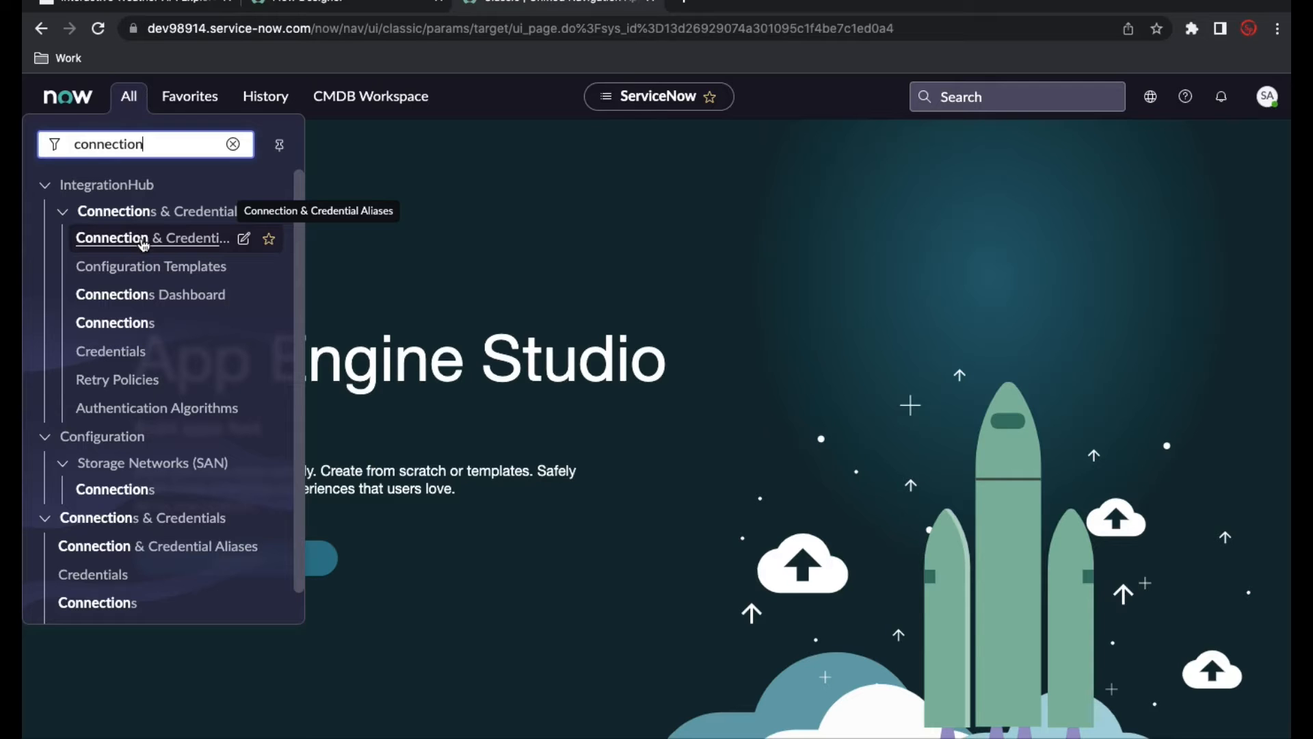
{"action": "left_click", "coordinate": [144, 241]}
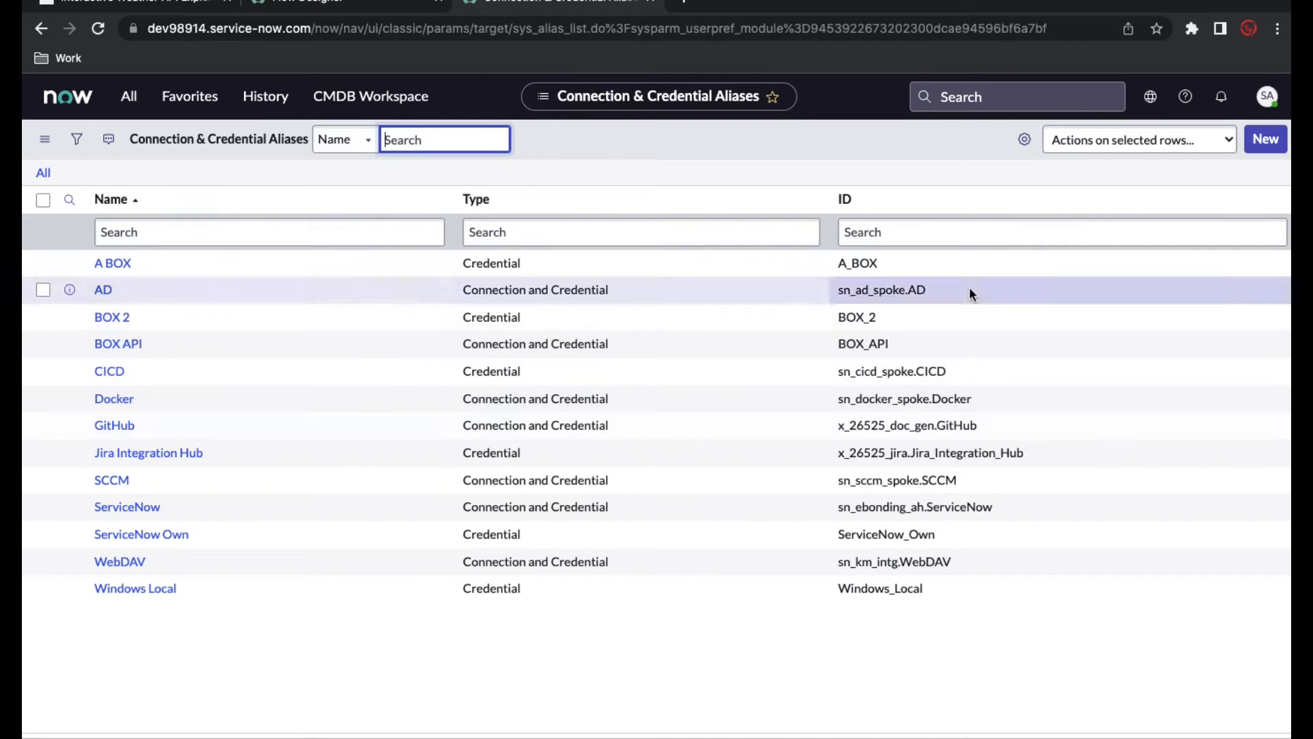
Start a new Connection & Credential alias named "Weather API" with the type Connection and Credential.
{"action": "left_click", "coordinate": [1264, 140]}
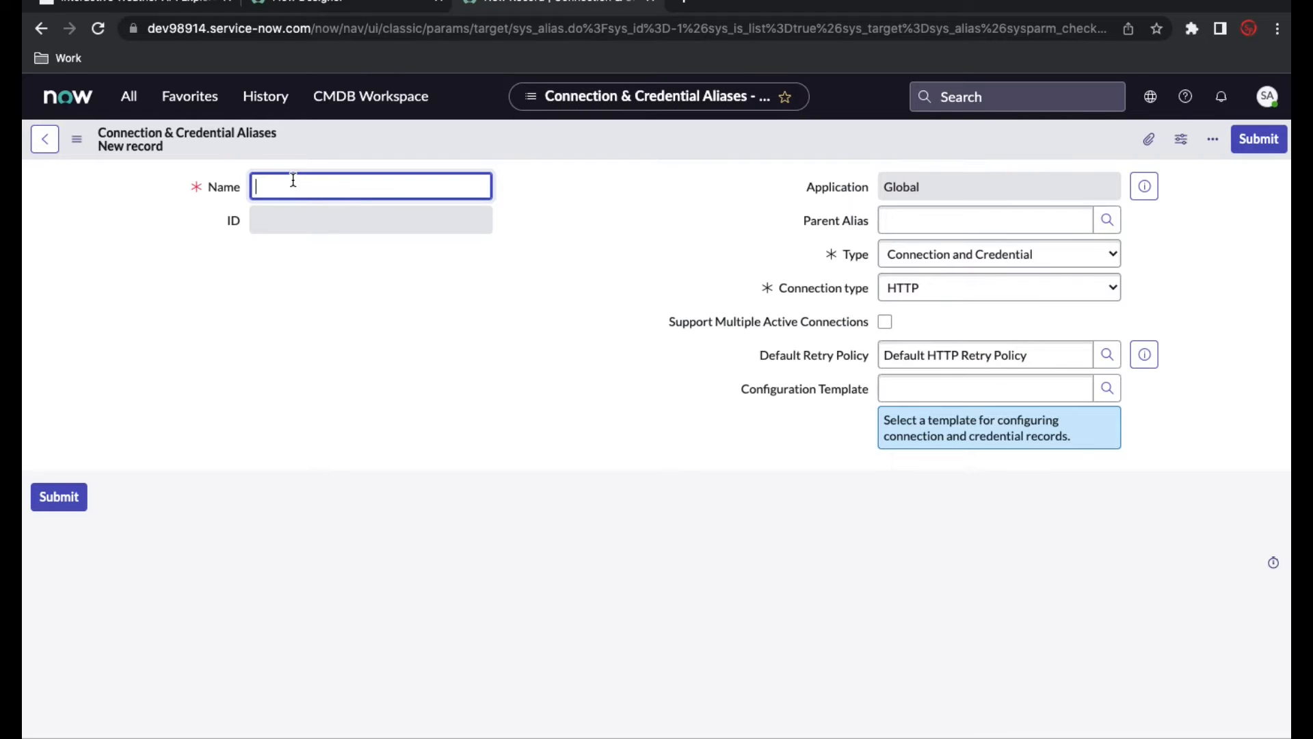
{"action": "type", "text": "Weather API"}
{"action": "left_click", "coordinate": [925, 264]}
{"action": "left_click", "coordinate": [762, 284]}
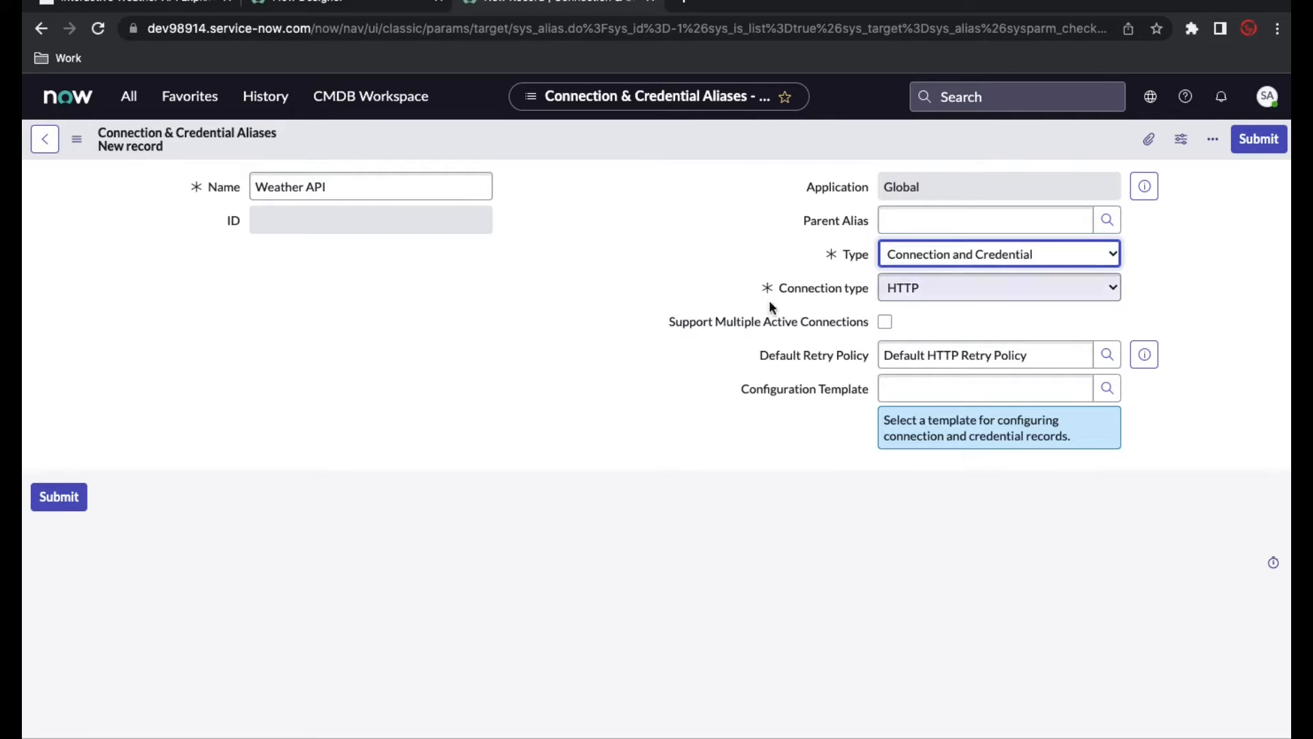
Set the alias's configuration template to API Key Demo Configuration and save the record without leaving the form.
{"action": "left_click", "coordinate": [734, 392]}
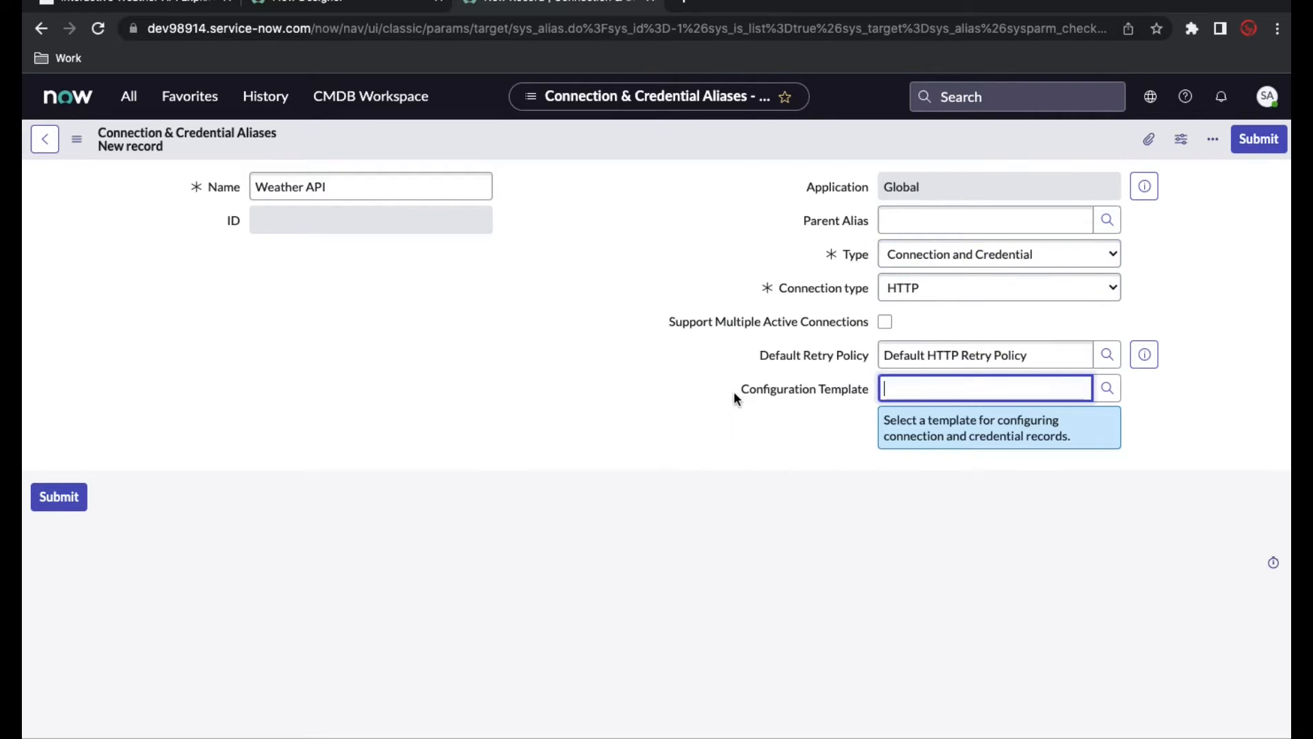
{"action": "left_click", "coordinate": [771, 394]}
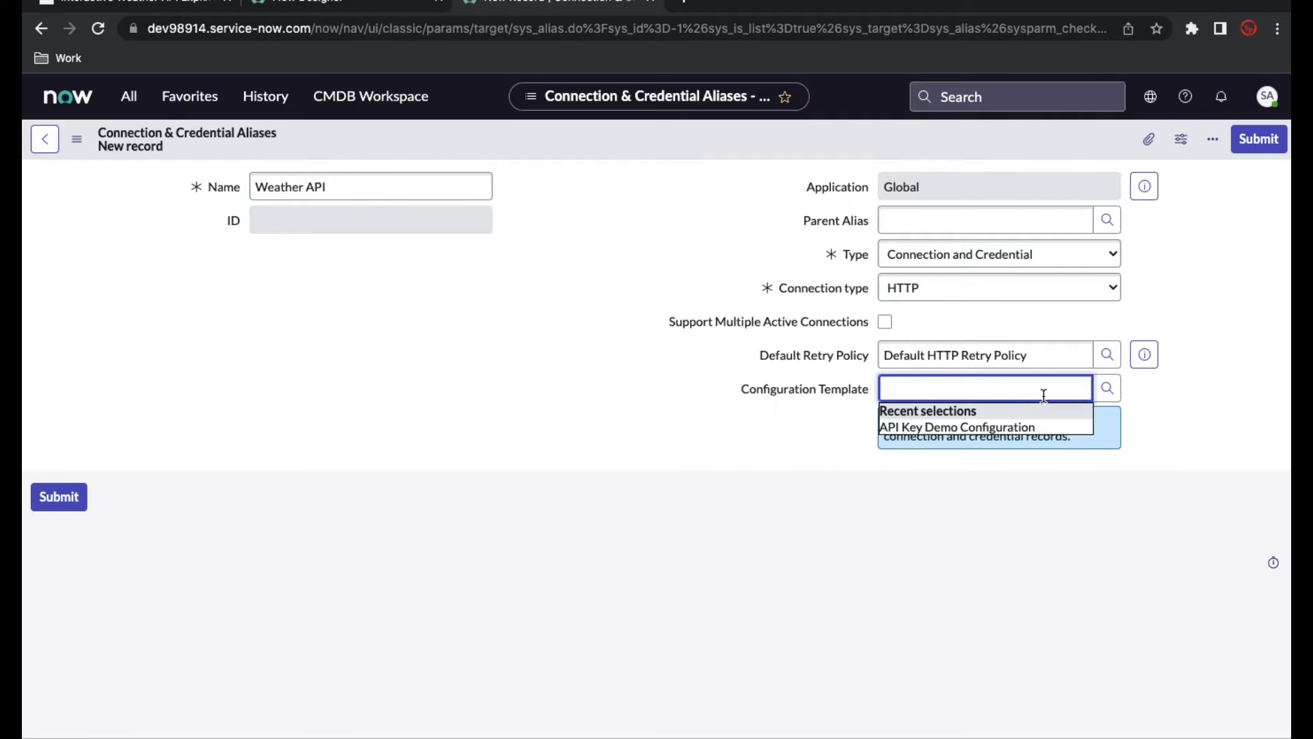
{"action": "left_click", "coordinate": [1102, 390]}
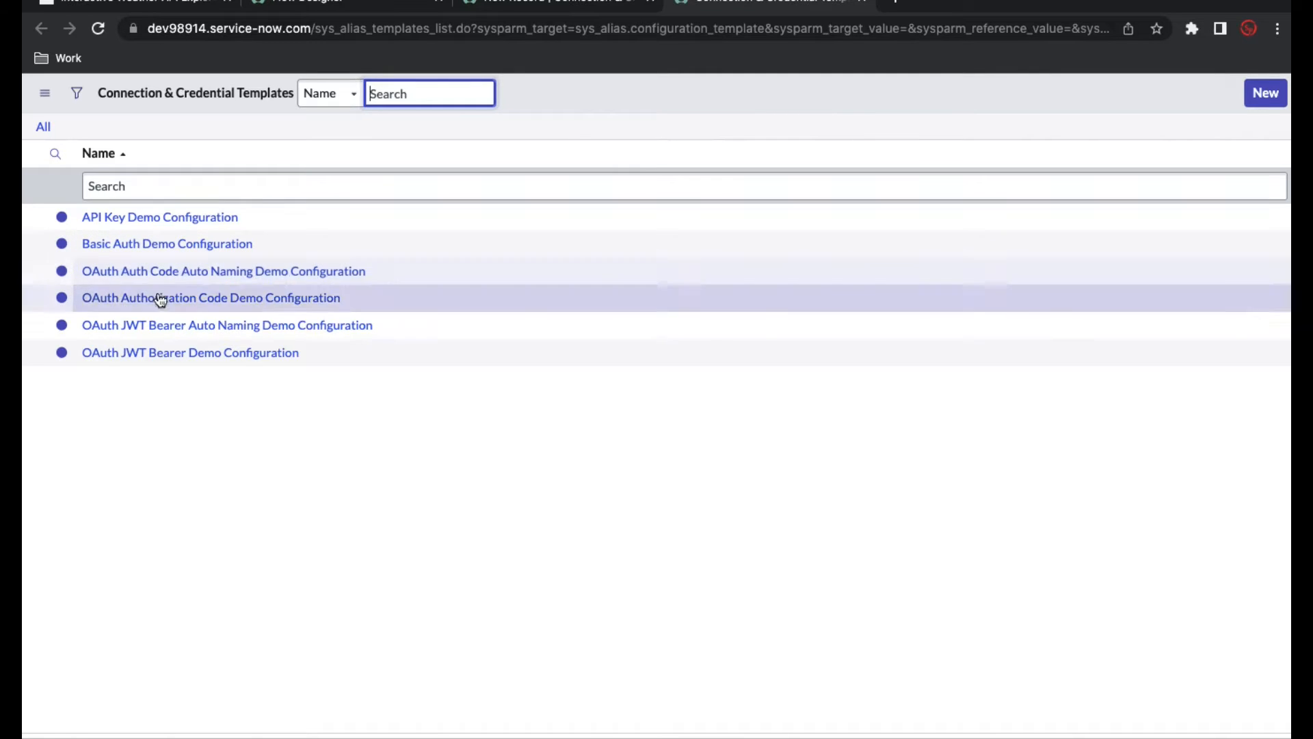
{"action": "left_click", "coordinate": [147, 223]}
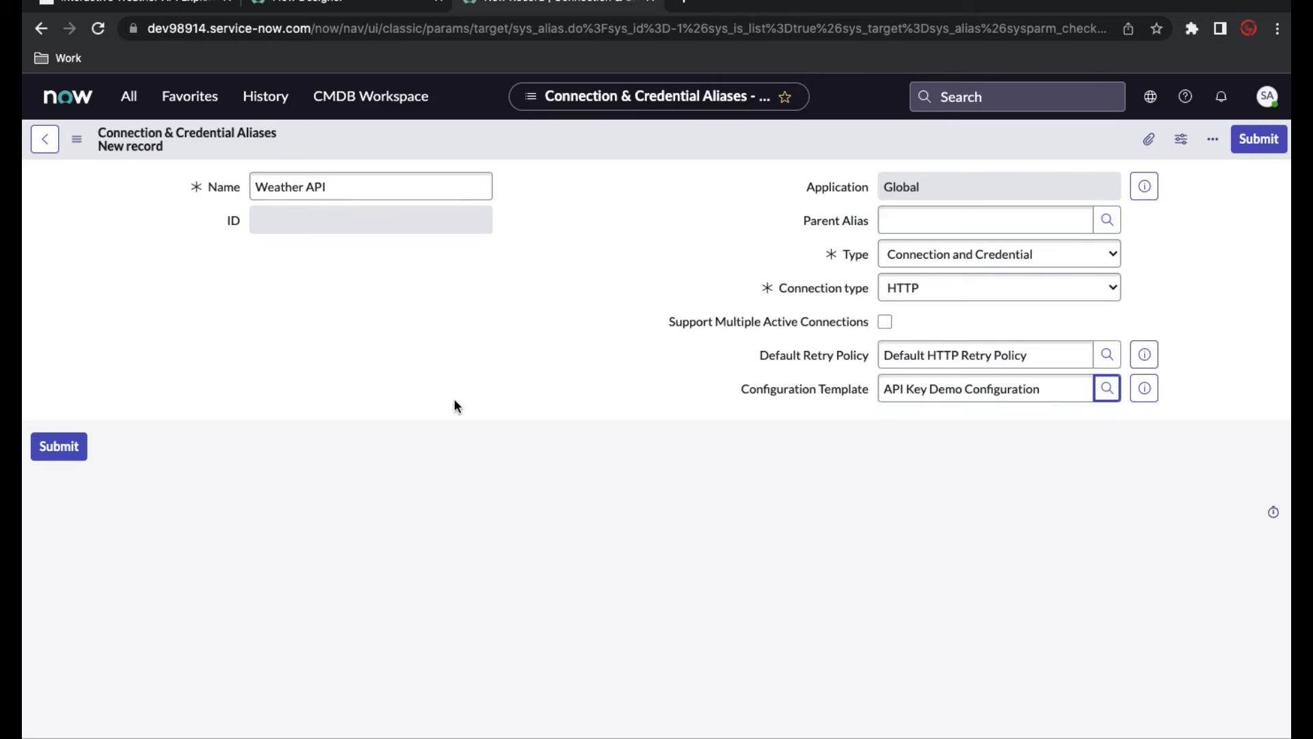
{"action": "right_click", "coordinate": [786, 152]}
{"action": "left_click", "coordinate": [794, 168]}
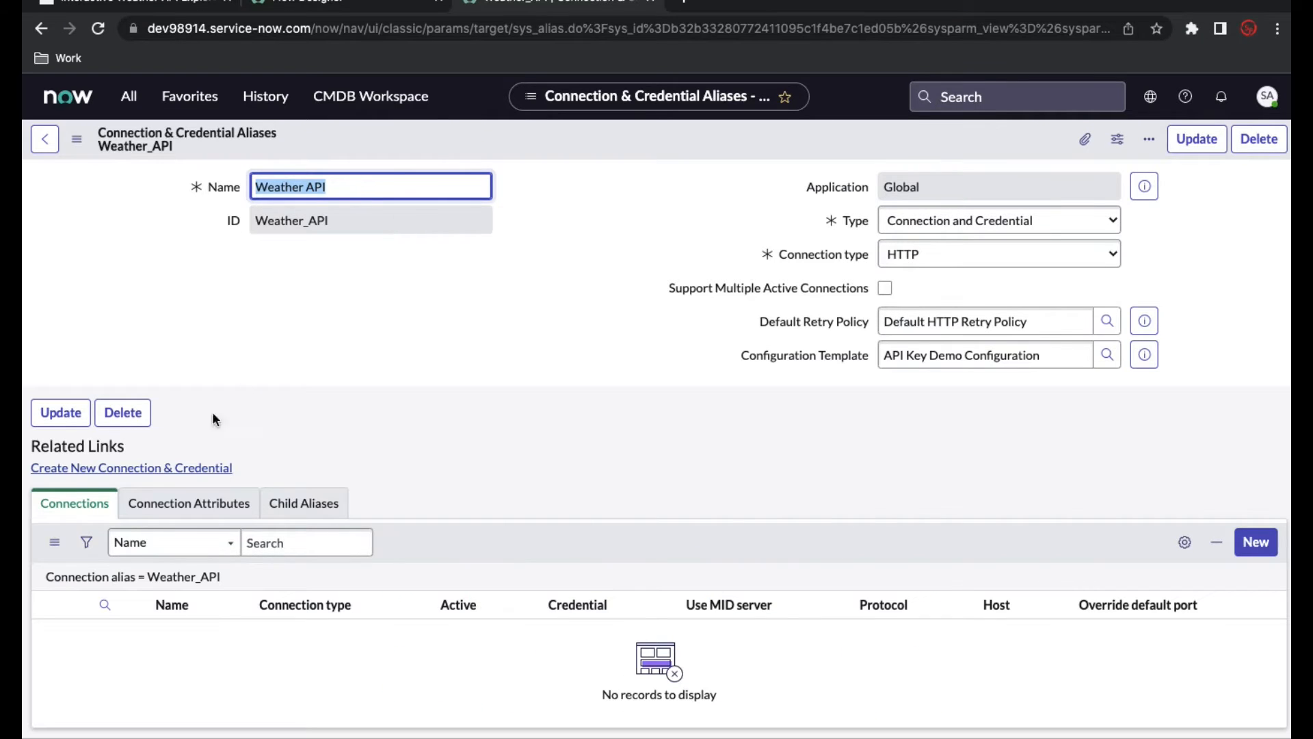
Start creating a new connection and credential for the alias, naming the connection "Weather Spoke Connection".
{"action": "left_click", "coordinate": [183, 470]}
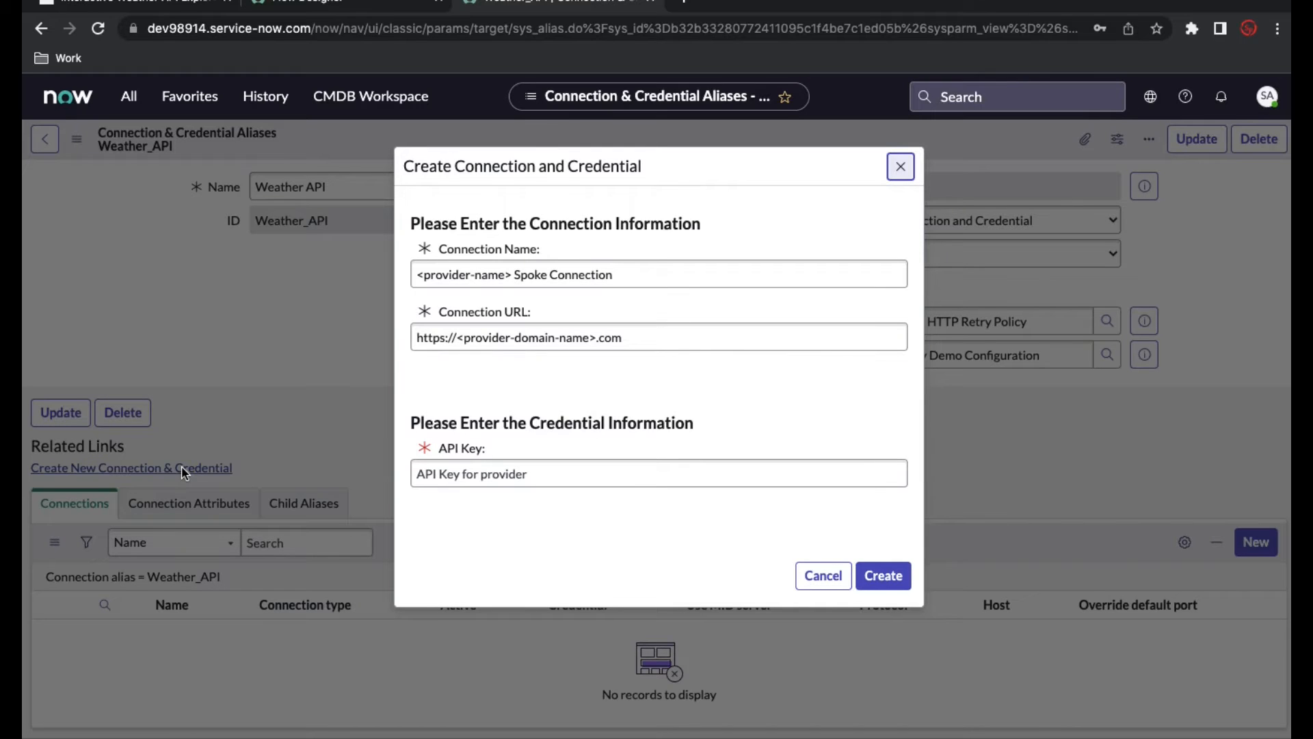
{"action": "left_click", "coordinate": [484, 268]}
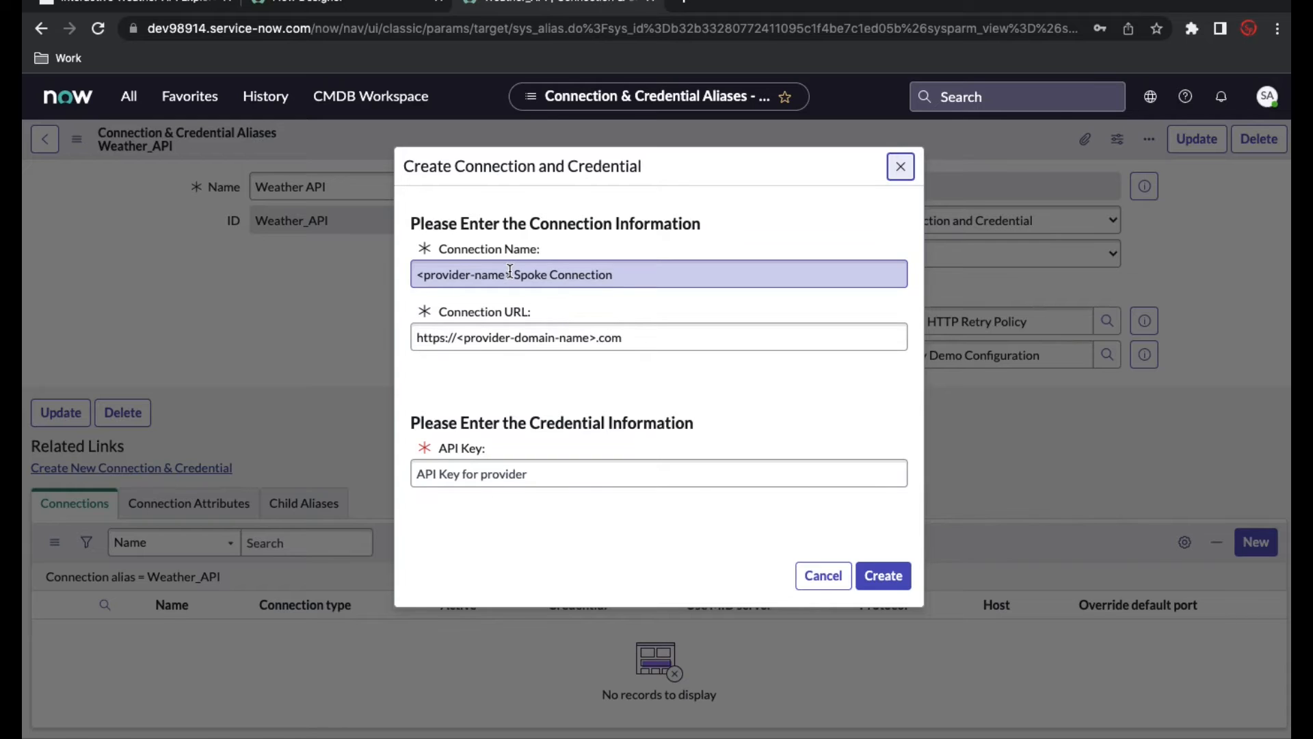
{"action": "left_click", "coordinate": [510, 272]}
{"action": "key", "text": "BackSpace"}
{"action": "key", "text": "BackSpace"}
{"action": "key", "text": "BackSpace"}
{"action": "key", "text": "BackSpace"}
{"action": "key", "text": "BackSpace"}
{"action": "key", "text": "BackSpace"}
{"action": "key", "text": "BackSpace"}
{"action": "key", "text": "BackSpace"}
{"action": "key", "text": "BackSpace"}
{"action": "key", "text": "BackSpace"}
{"action": "key", "text": "BackSpace"}
{"action": "key", "text": "BackSpace"}
{"action": "key", "text": "BackSpace"}
{"action": "key", "text": "BackSpace"}
{"action": "key", "text": "BackSpace"}
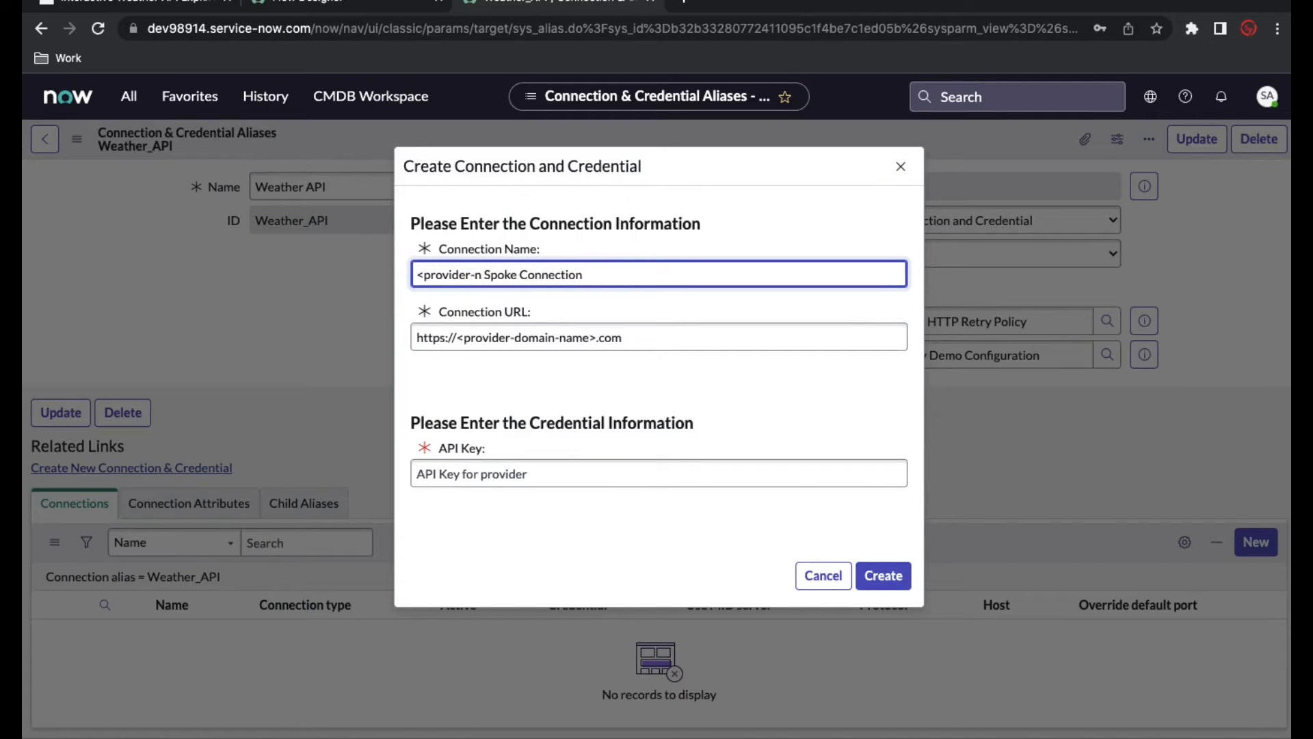
{"action": "type", "text": "W"}
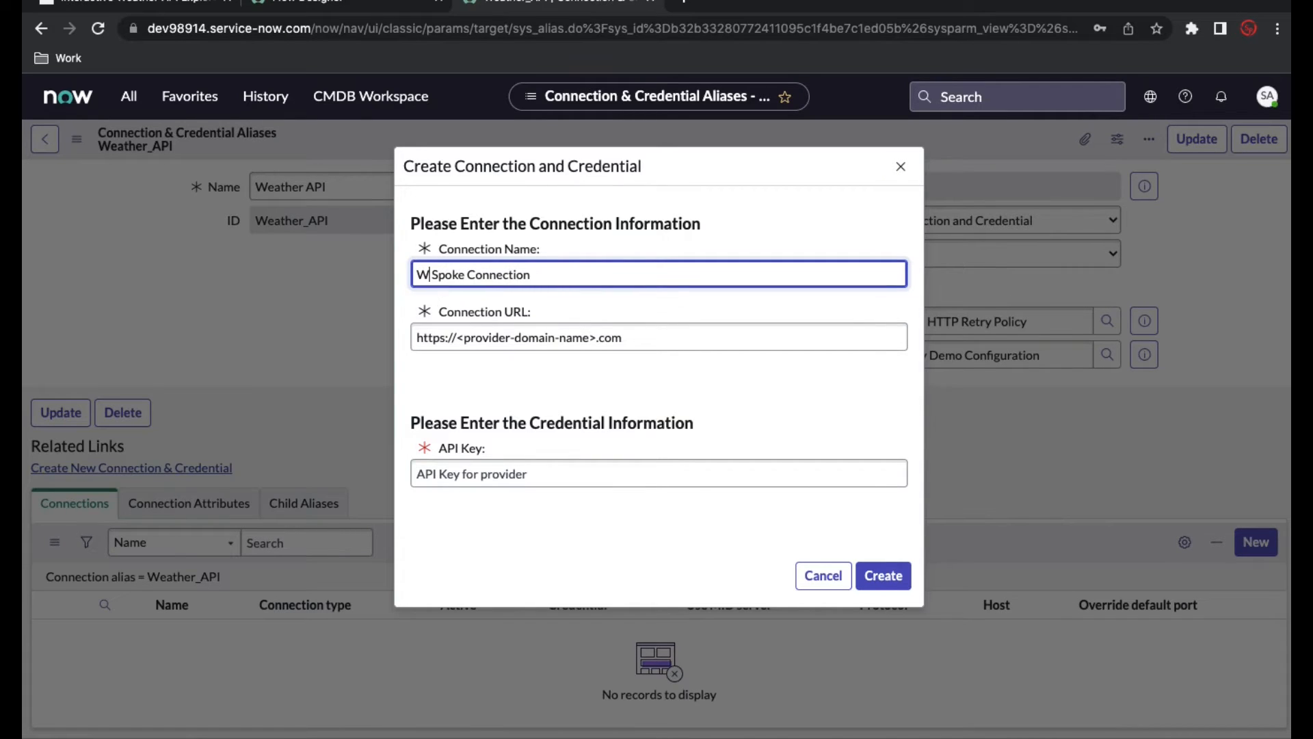
{"action": "type", "text": "eather"}
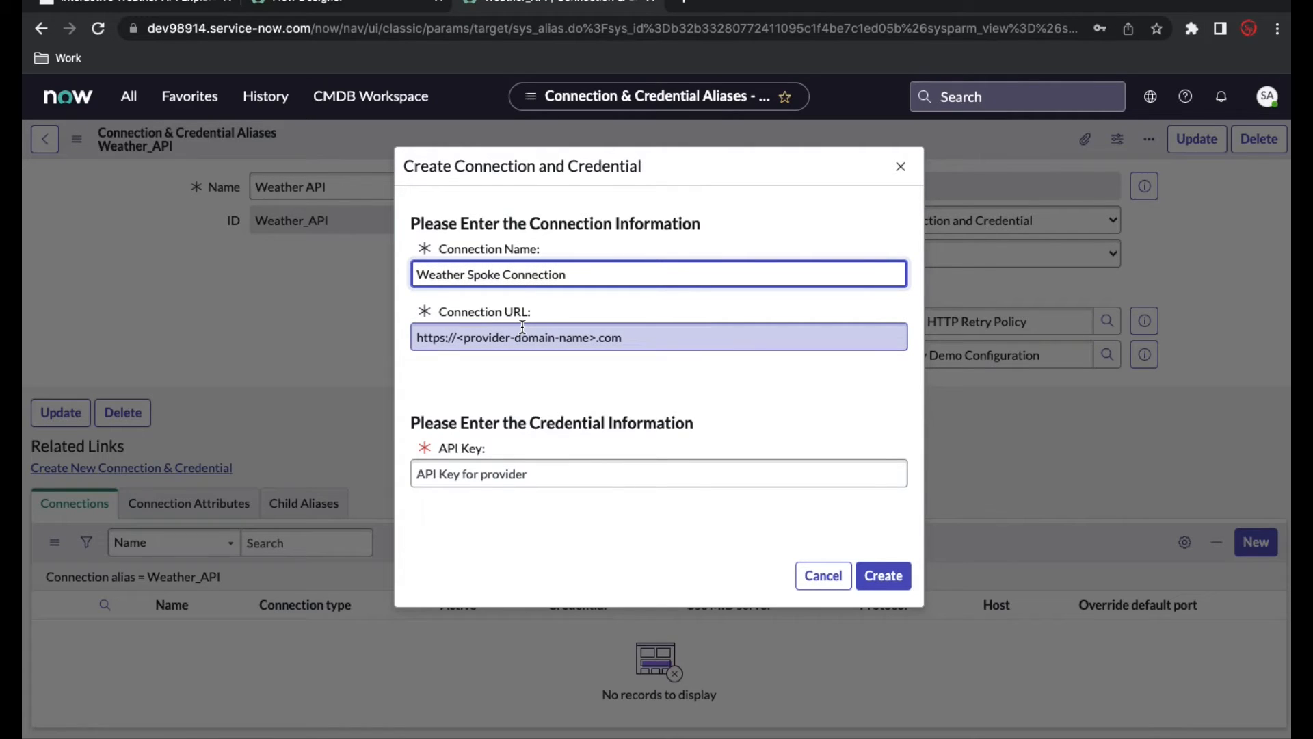
{"action": "left_click", "coordinate": [551, 300]}
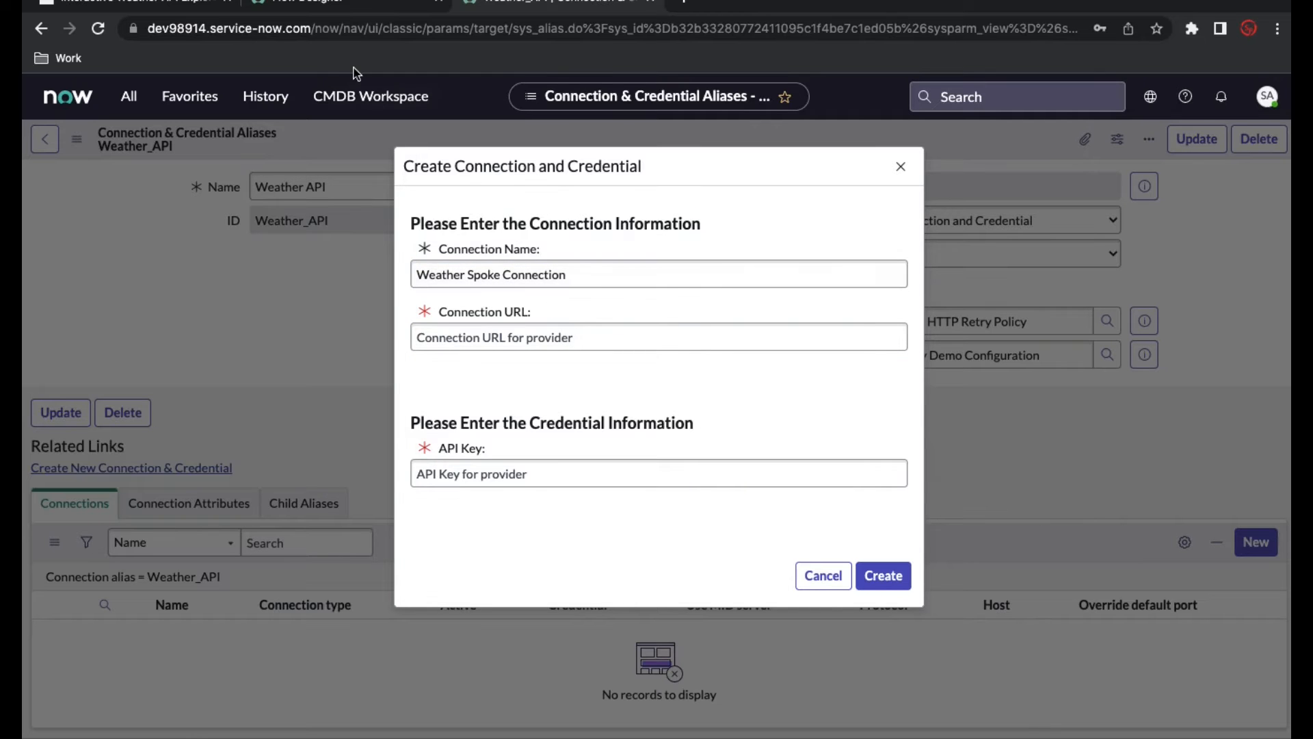
{"action": "left_click", "coordinate": [166, 3]}
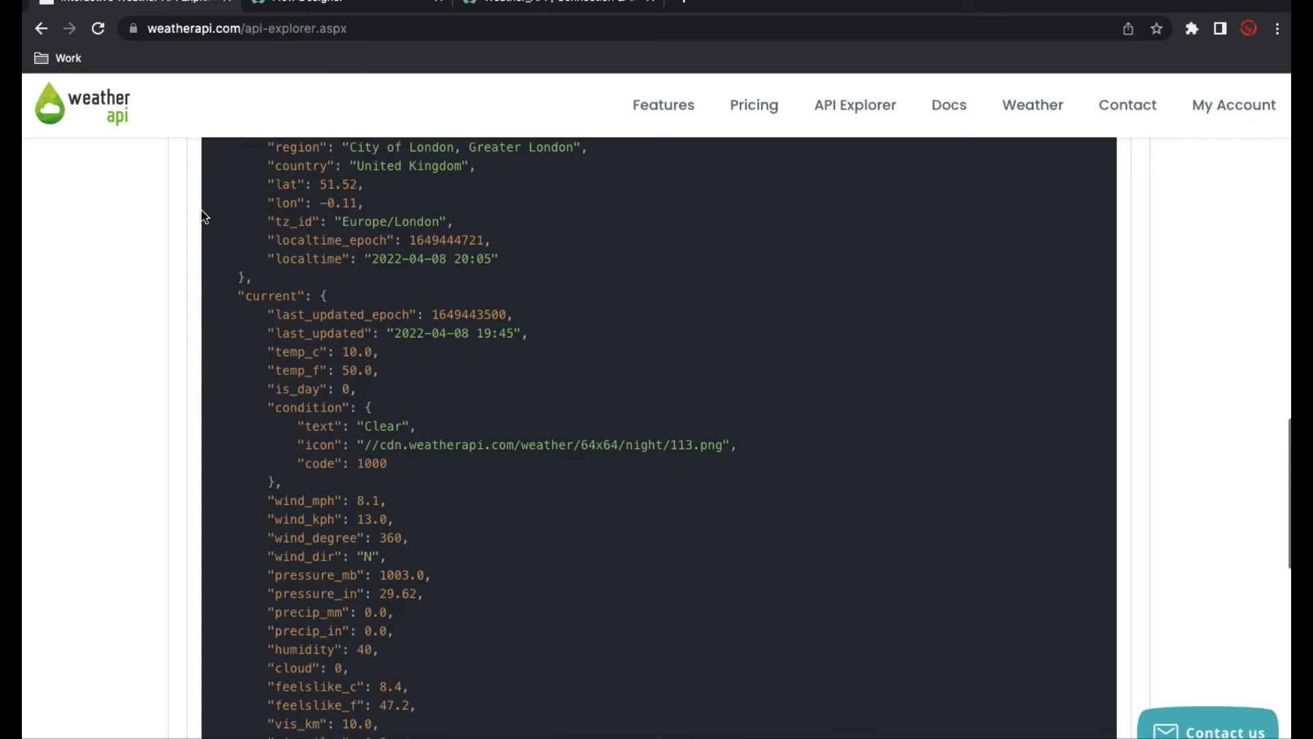
{"action": "scroll", "coordinate": [202, 214], "scroll_direction": "up", "scroll_amount": 10}
{"action": "scroll", "coordinate": [201, 216], "scroll_direction": "up", "scroll_amount": 1}
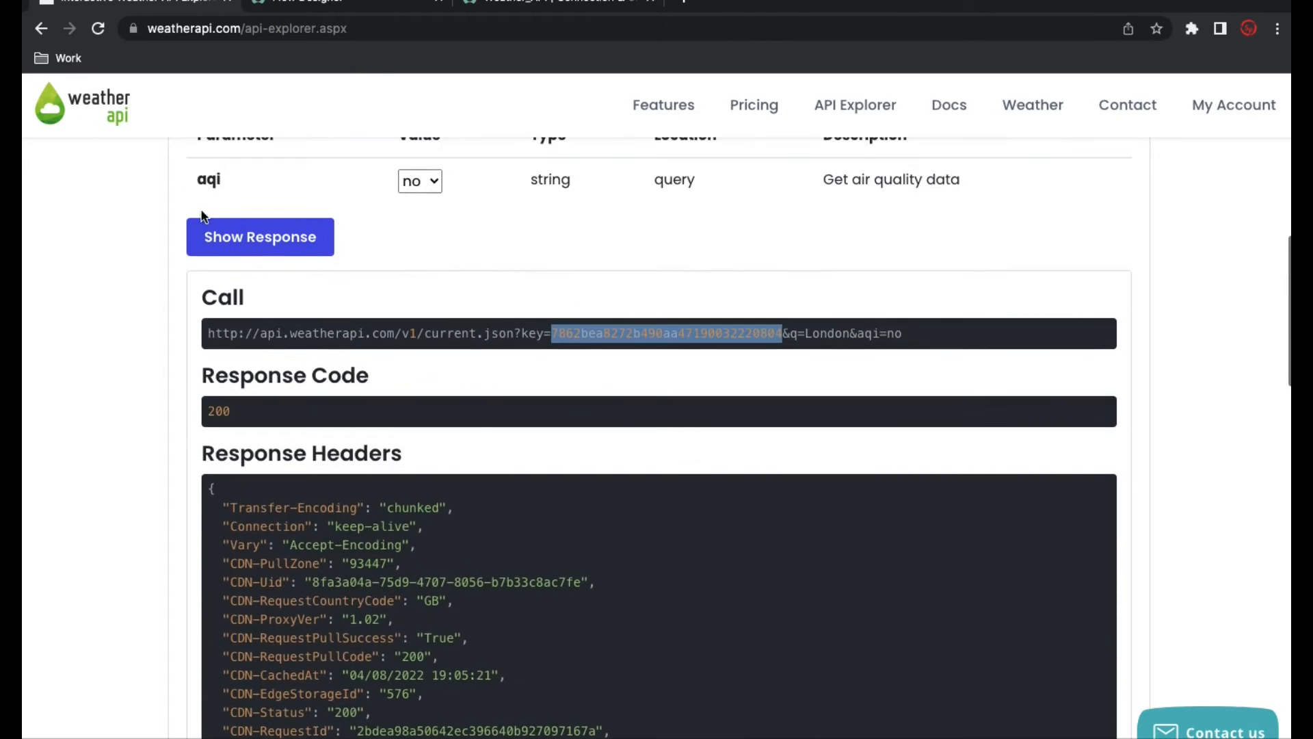
{"action": "left_click", "coordinate": [399, 333]}
{"action": "left_click_drag", "start_coordinate": [399, 333], "coordinate": [208, 333]}
{"action": "key", "text": "super+c"}
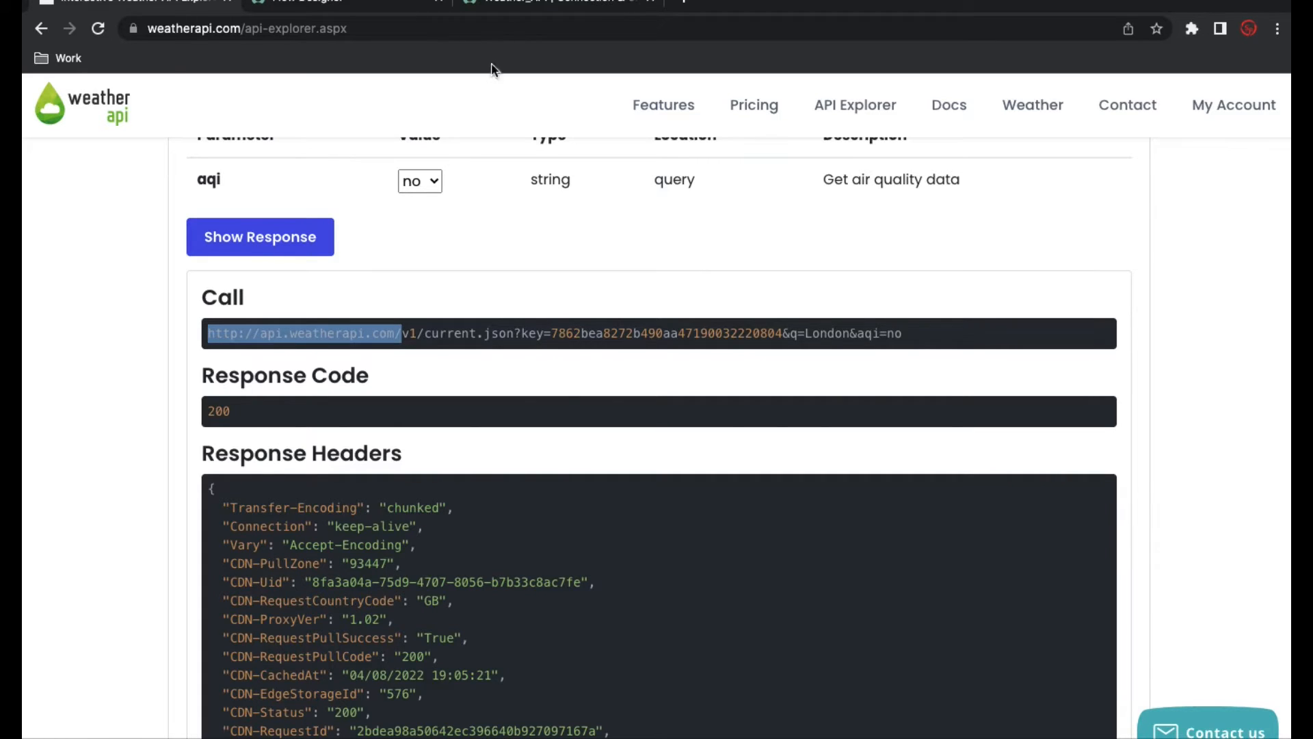
{"action": "left_click", "coordinate": [514, 9]}
{"action": "left_click", "coordinate": [449, 337]}
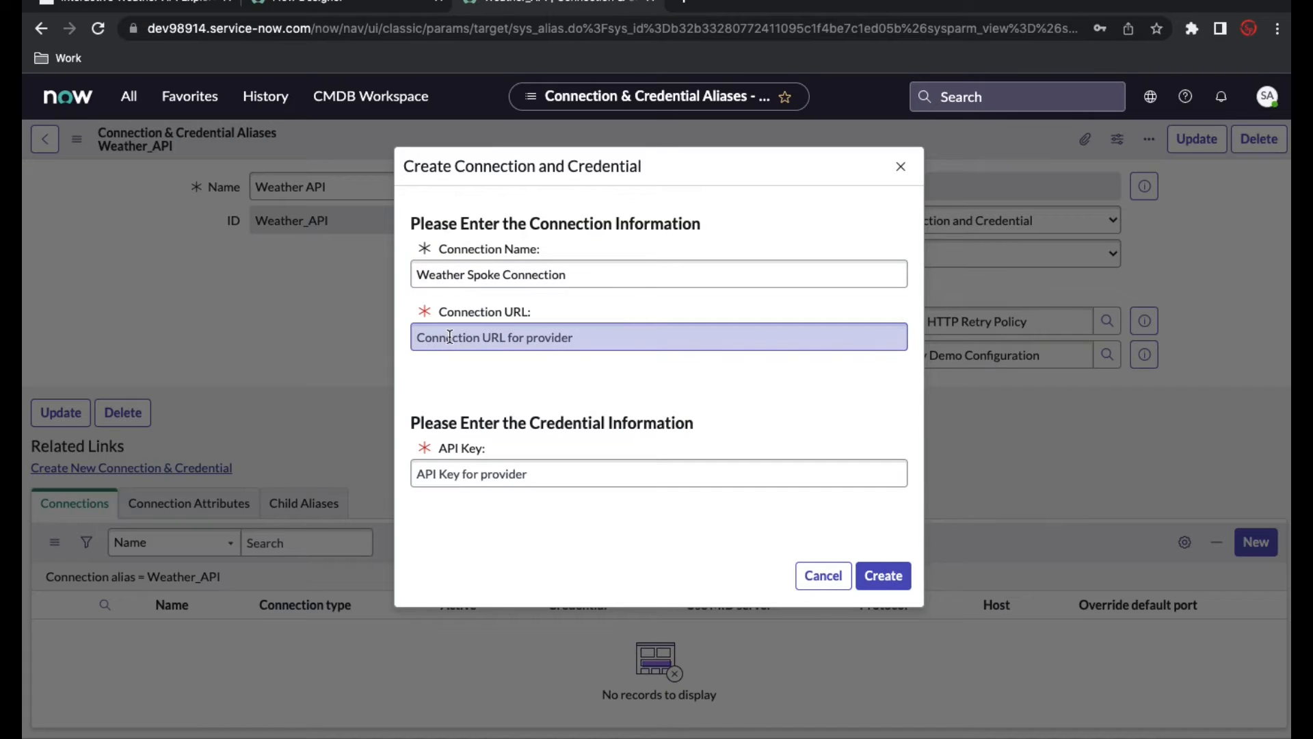
{"action": "key", "text": "super+v"}
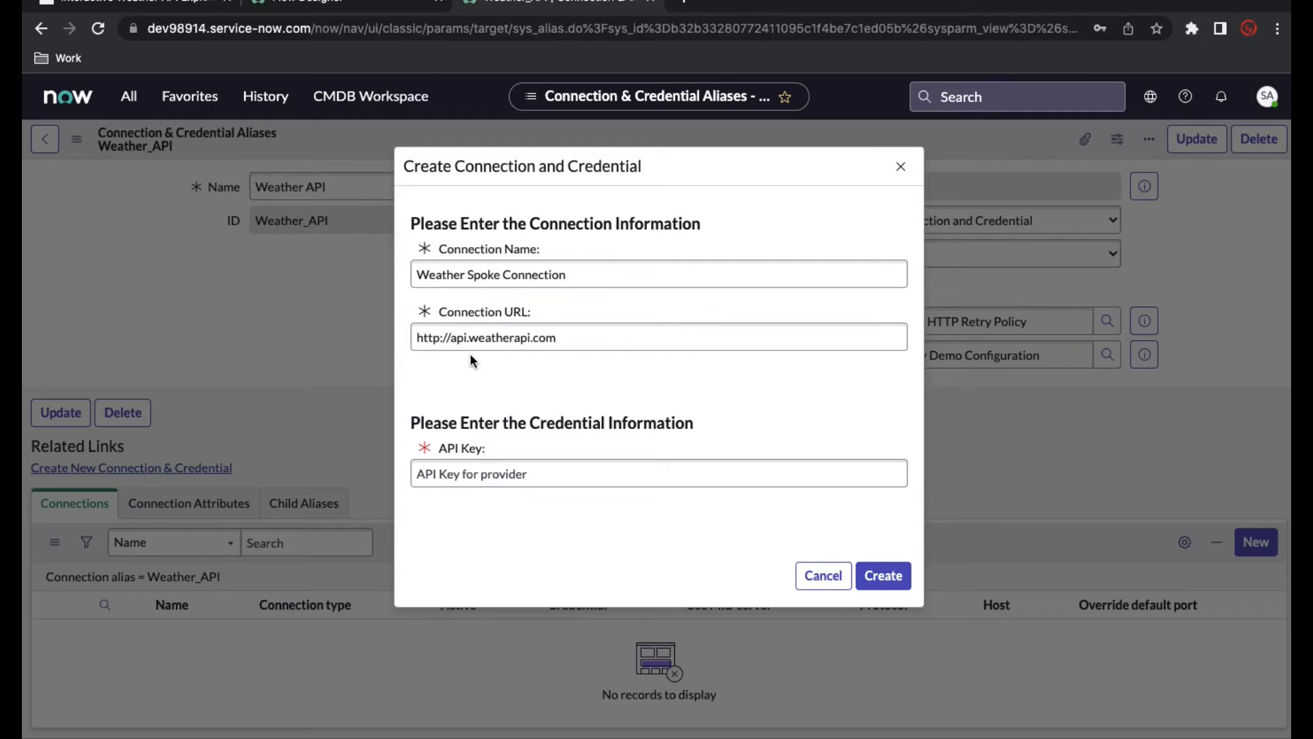
Copy the API key from WeatherAPI's API Explorer into the credential's API Key field and create the connection and credential.
{"action": "left_click", "coordinate": [474, 473]}
{"action": "left_click", "coordinate": [154, 2]}
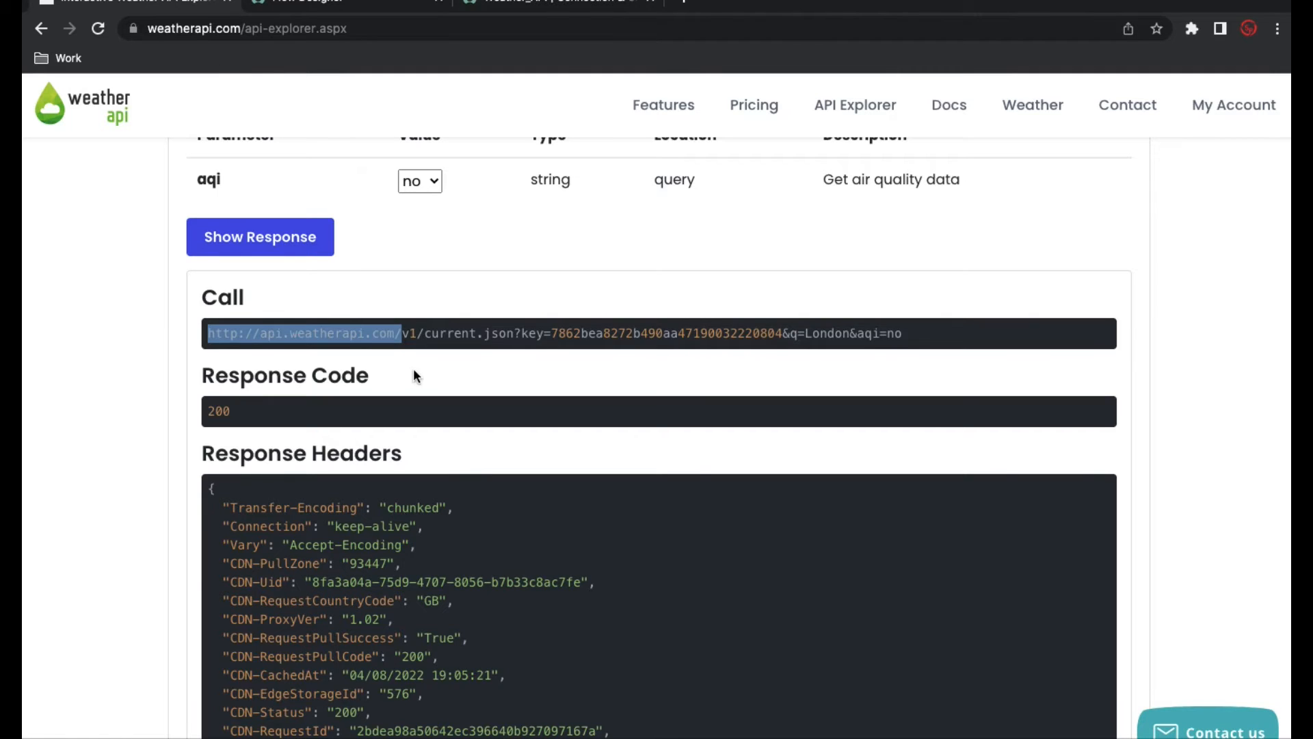
{"action": "scroll", "coordinate": [413, 368], "scroll_direction": "up", "scroll_amount": 10}
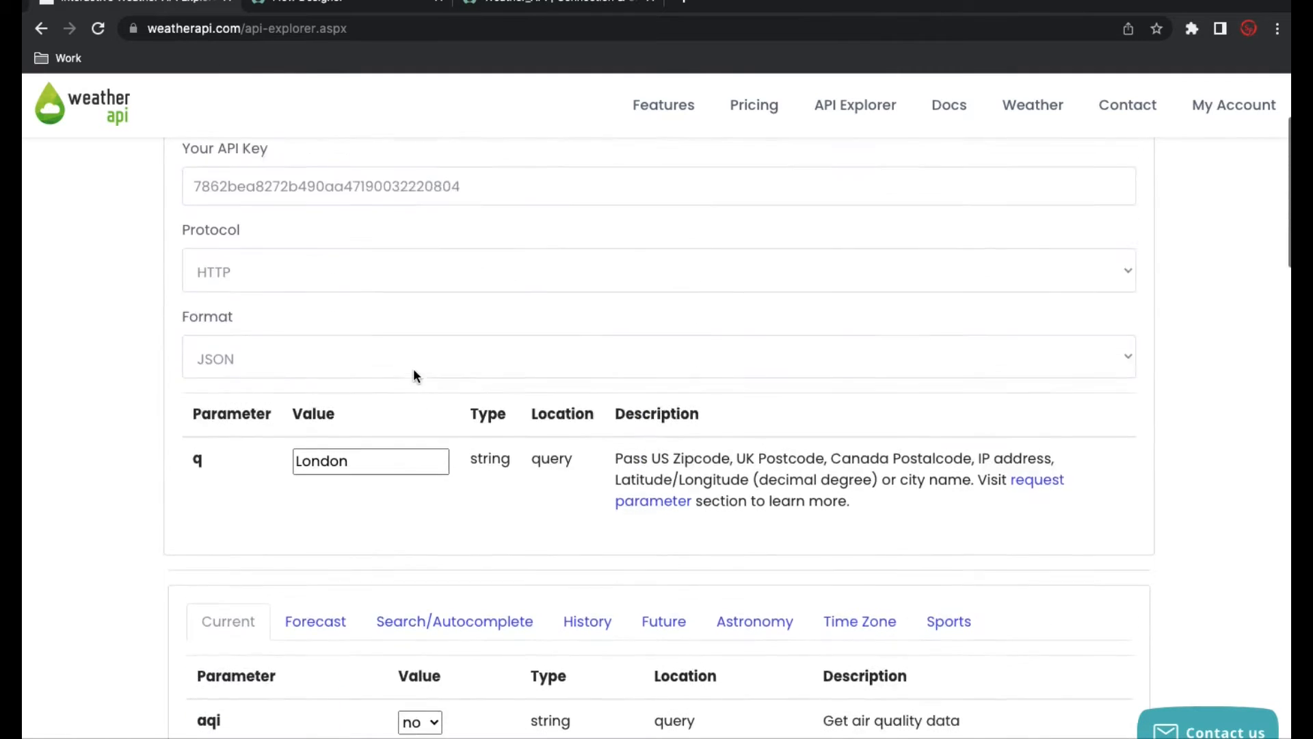
{"action": "left_click", "coordinate": [413, 368]}
{"action": "key", "text": "super+a"}
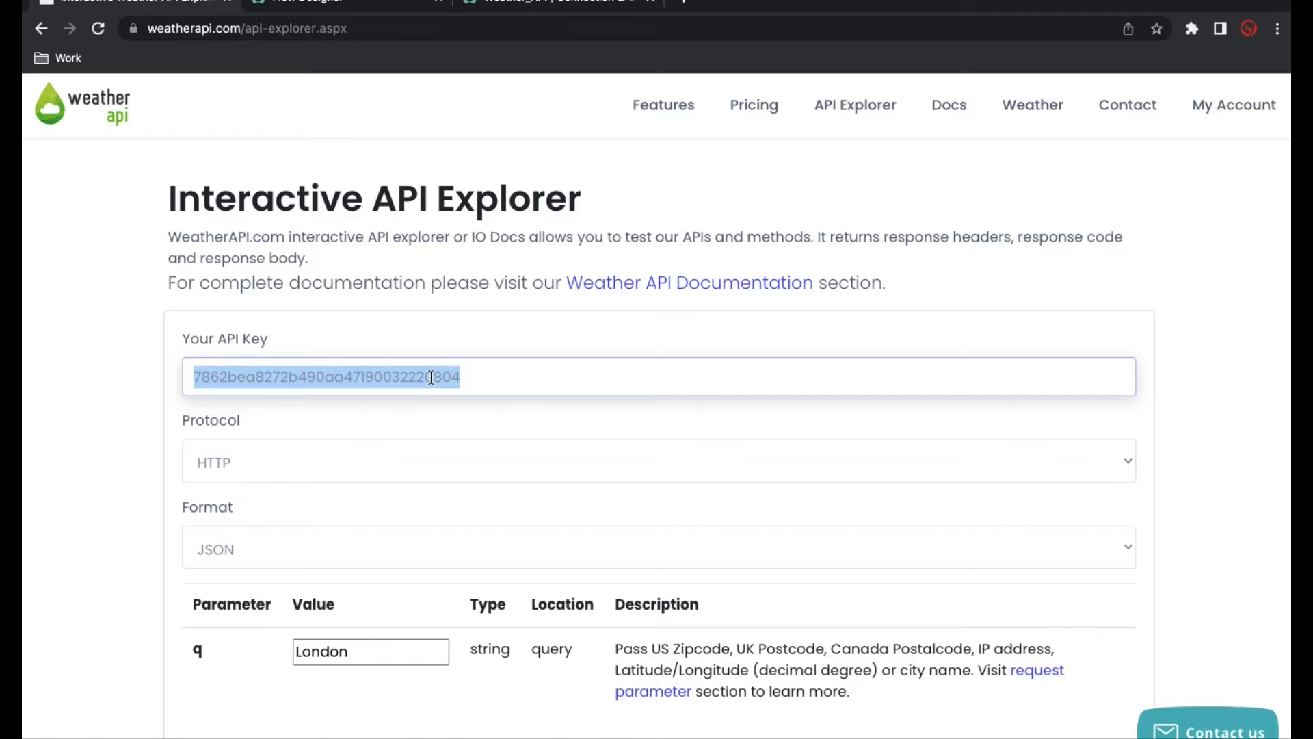
{"action": "left_click", "coordinate": [520, 9]}
{"action": "left_click", "coordinate": [555, 479]}
{"action": "key", "text": "super+v"}
{"action": "left_click", "coordinate": [884, 576]}
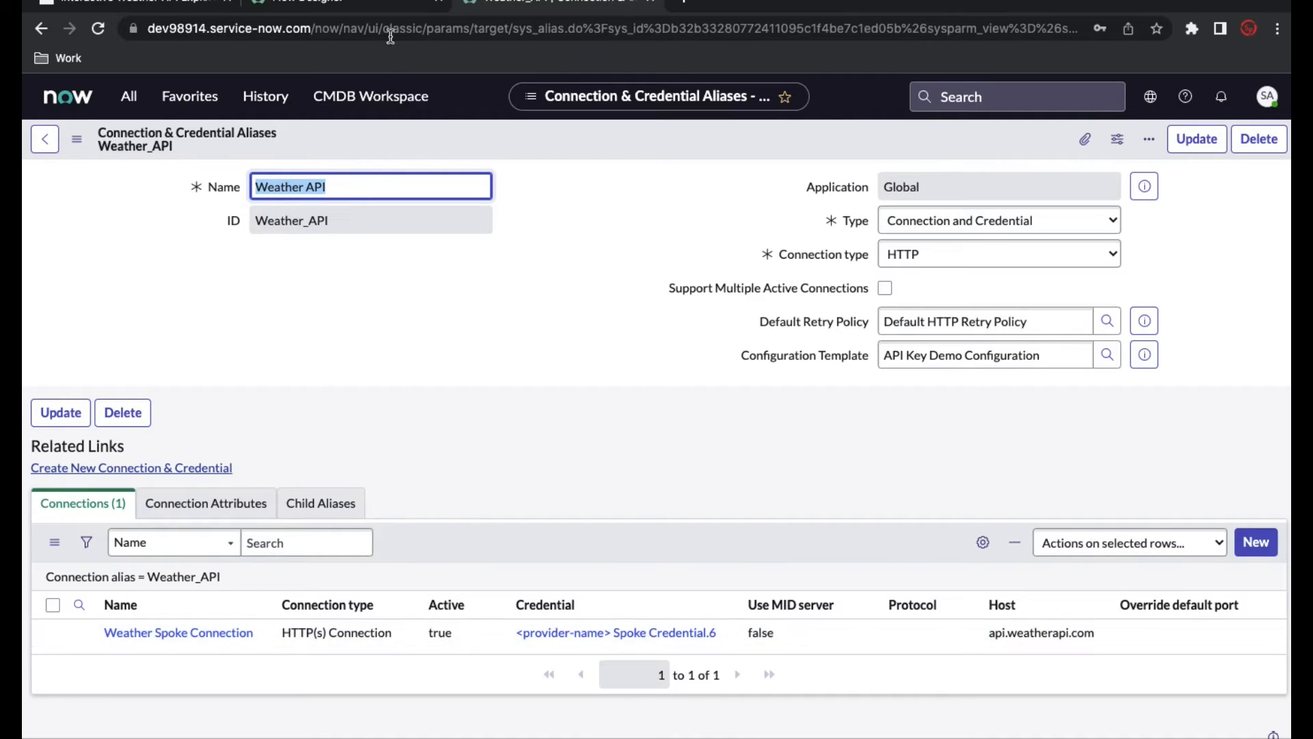
Switch to Flow Designer and view the details of the Weather API connection.
{"action": "left_click", "coordinate": [388, 9]}
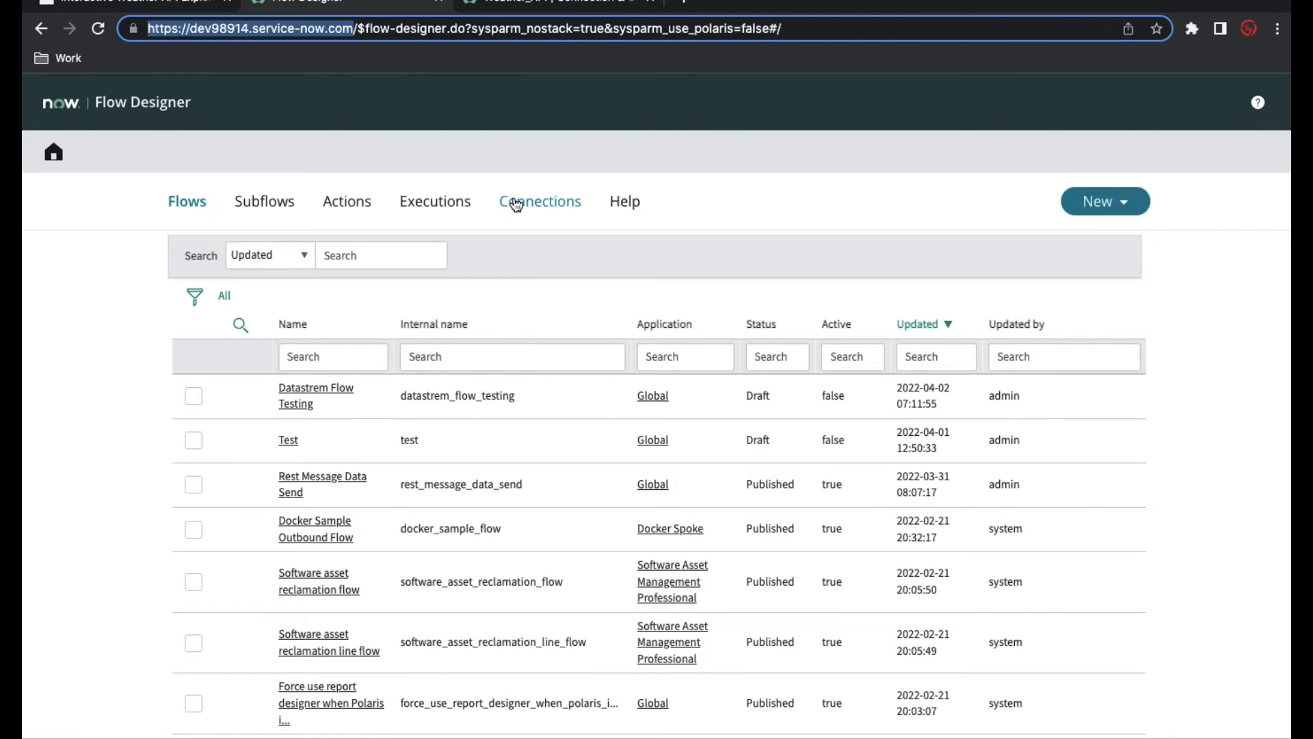
{"action": "left_click", "coordinate": [514, 202]}
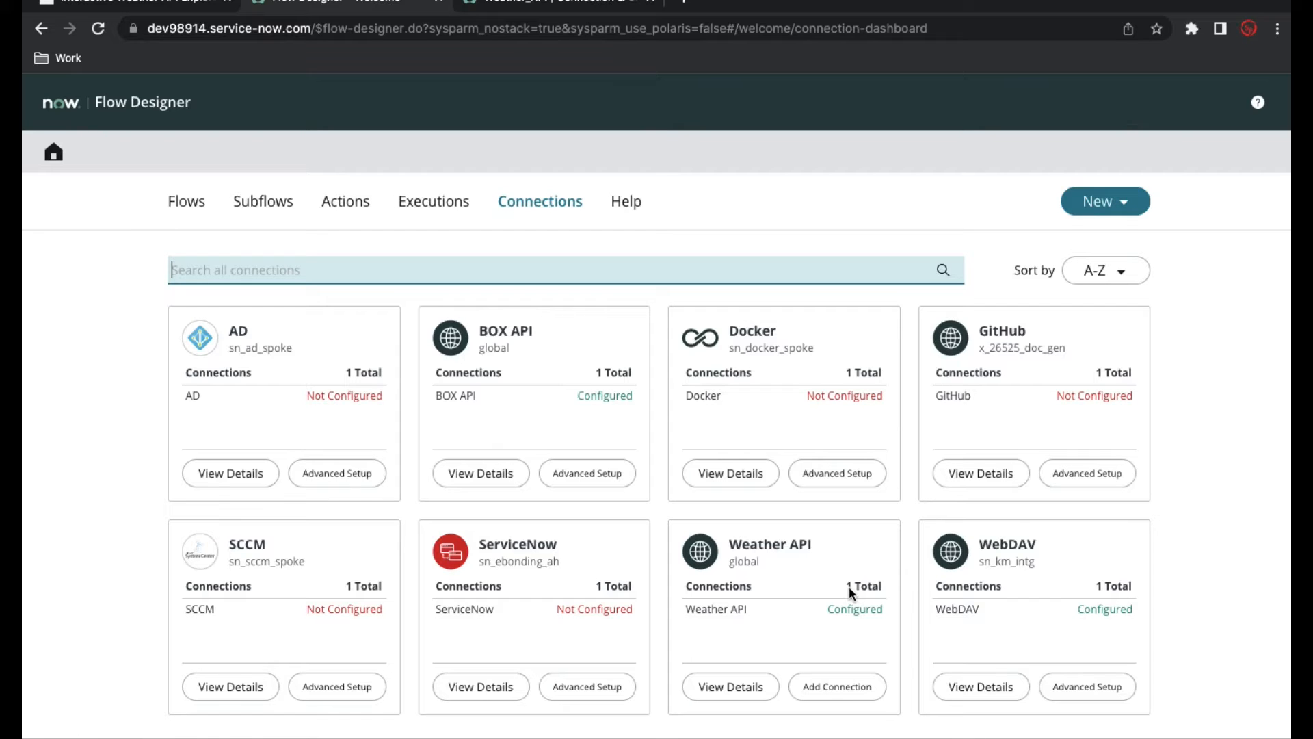
{"action": "left_click", "coordinate": [729, 687]}
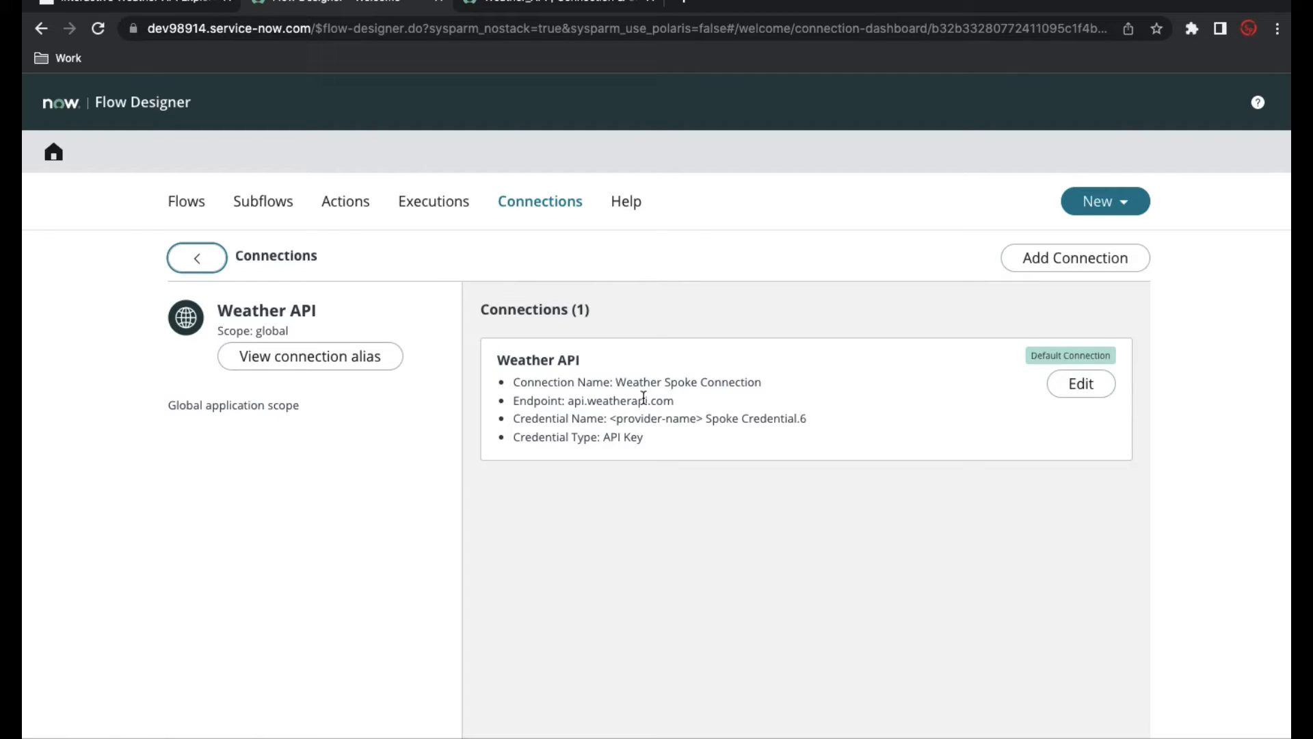
Create a new Flow Designer action named "Weather API" and submit its properties.
{"action": "left_click", "coordinate": [345, 205]}
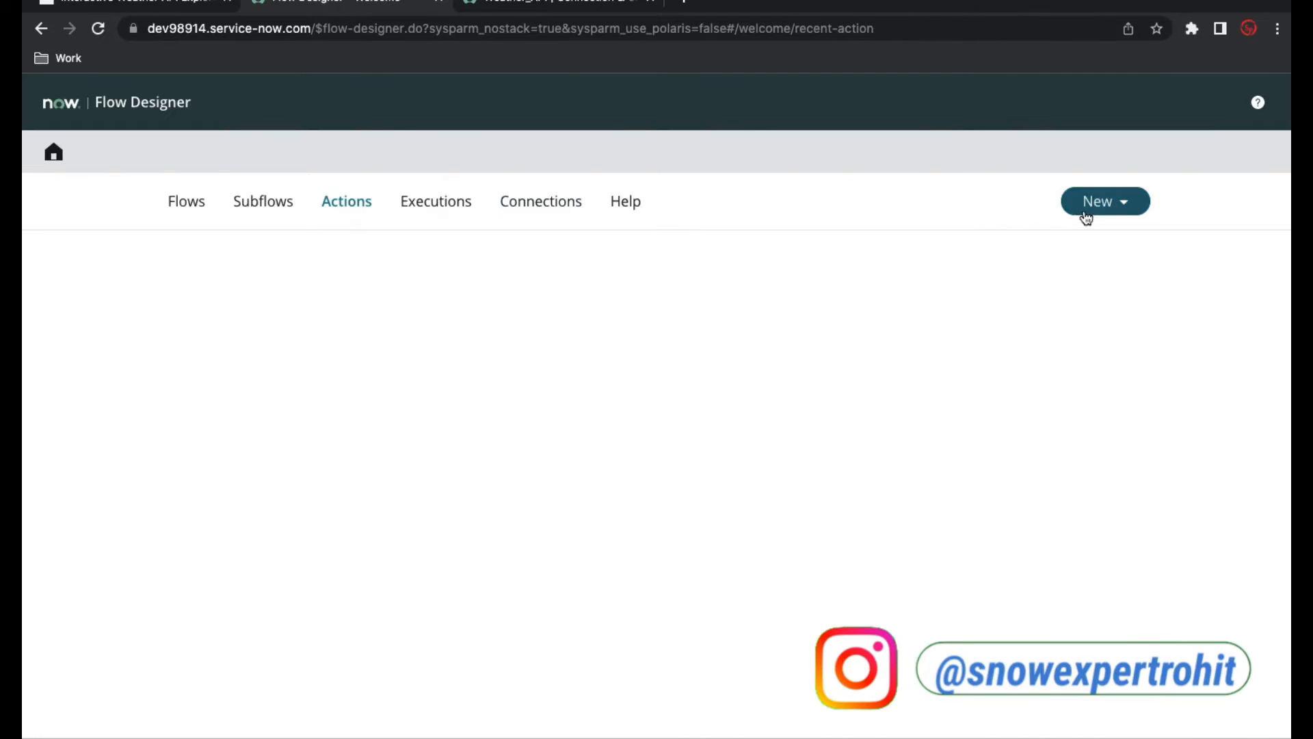
{"action": "left_click", "coordinate": [1090, 205]}
{"action": "left_click", "coordinate": [1091, 291]}
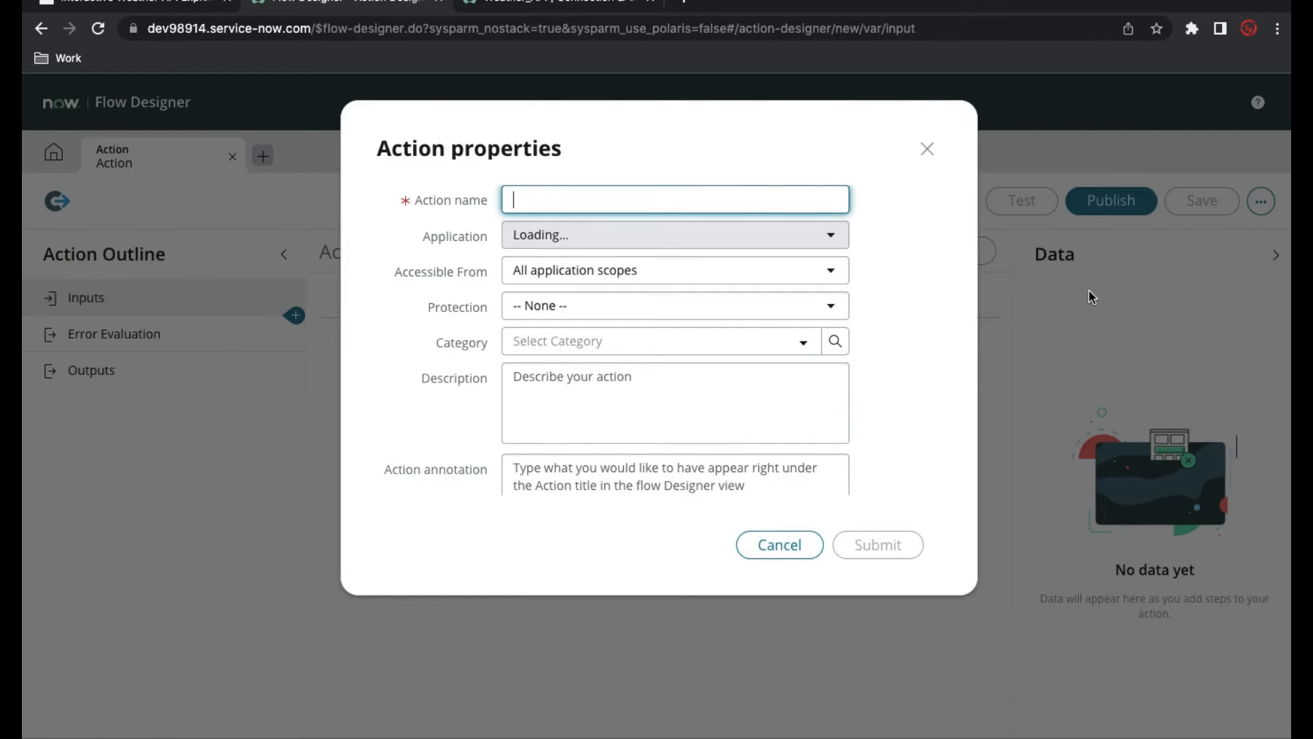
{"action": "type", "text": "Wea"}
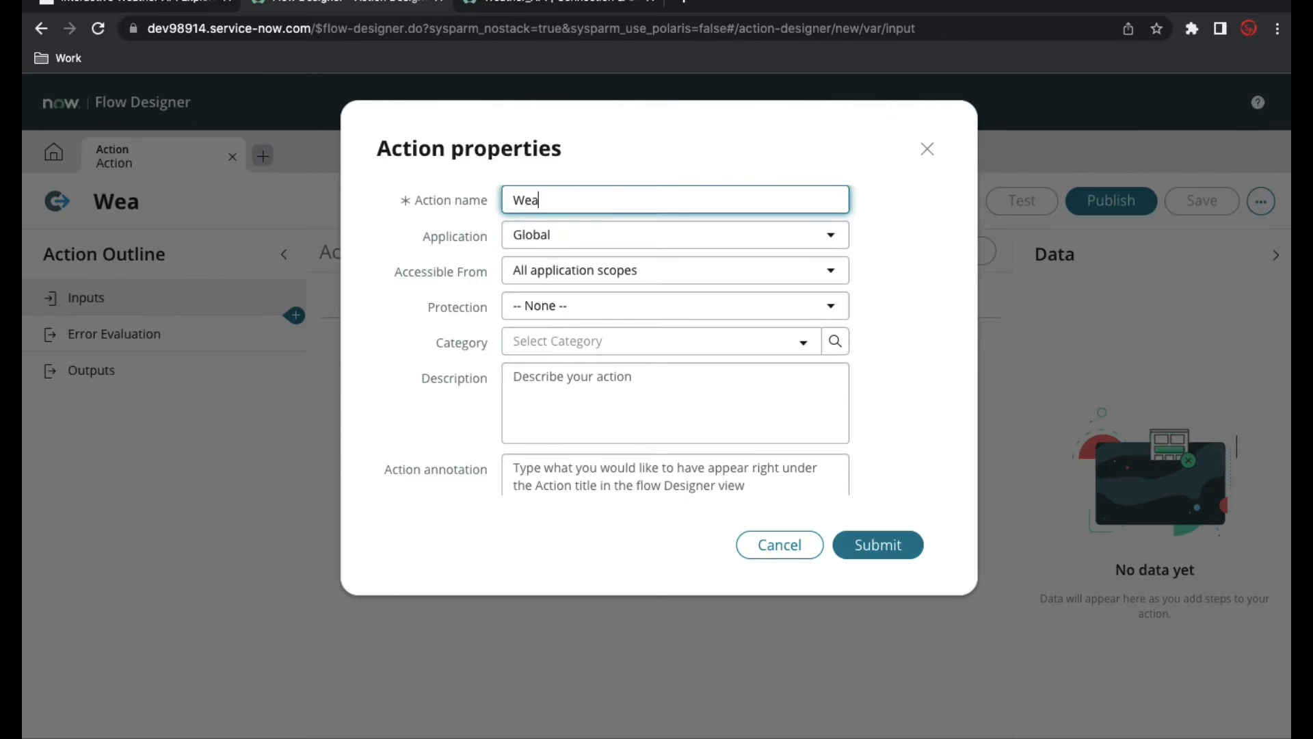
{"action": "type", "text": "ther APU"}
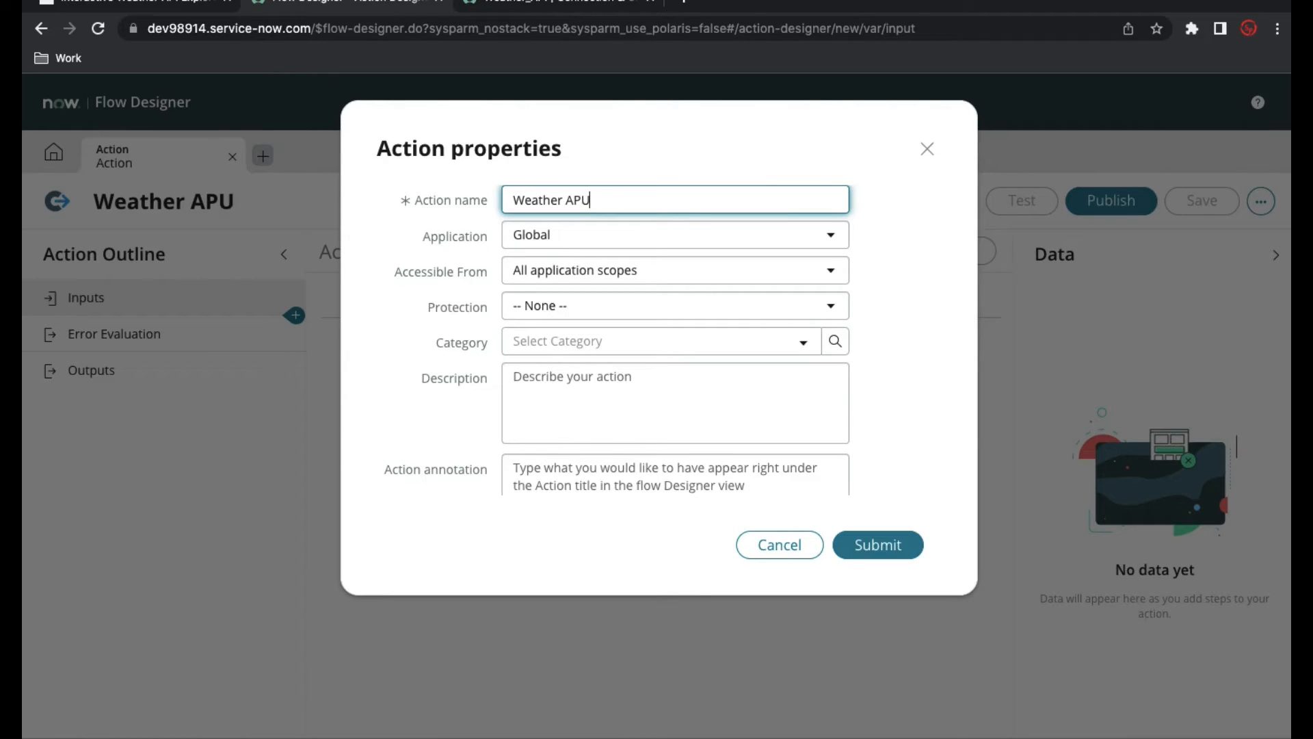
{"action": "key", "text": "BackSpace"}
{"action": "type", "text": "I"}
{"action": "scroll", "coordinate": [812, 400], "scroll_direction": "down", "scroll_amount": 1}
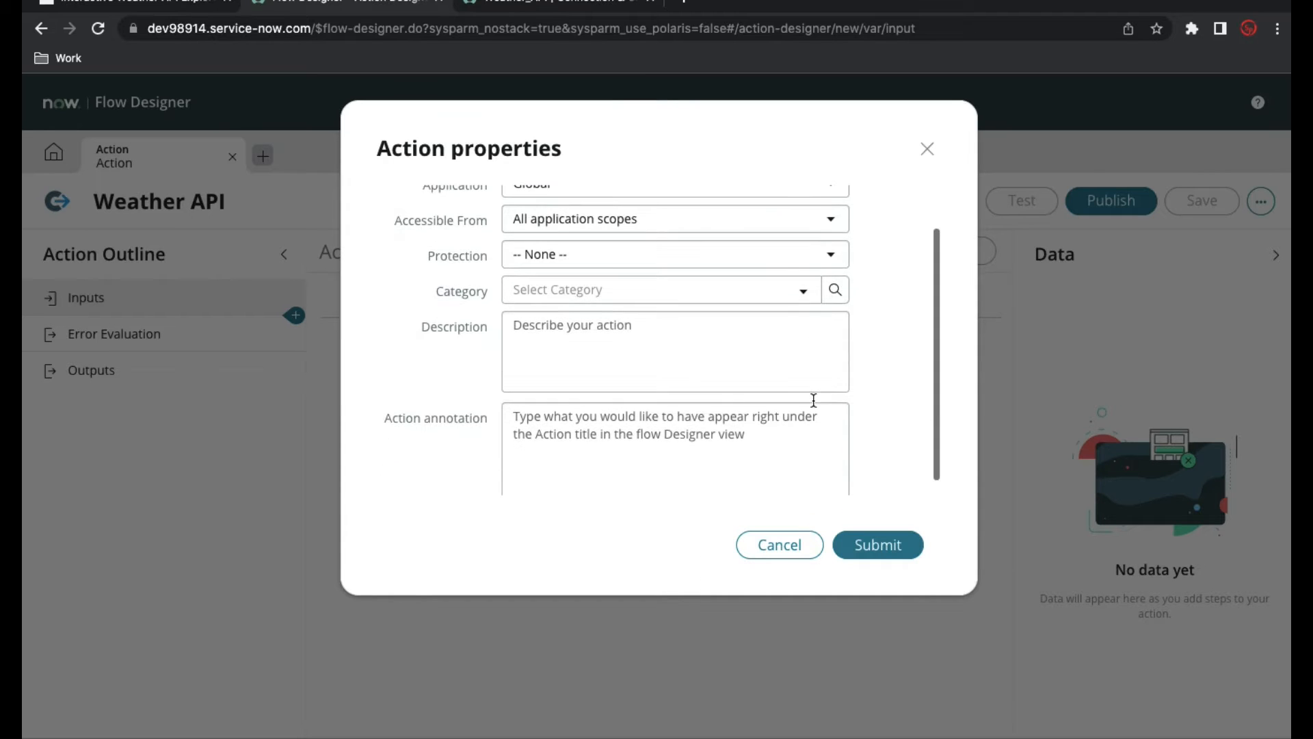
{"action": "left_click", "coordinate": [879, 547]}
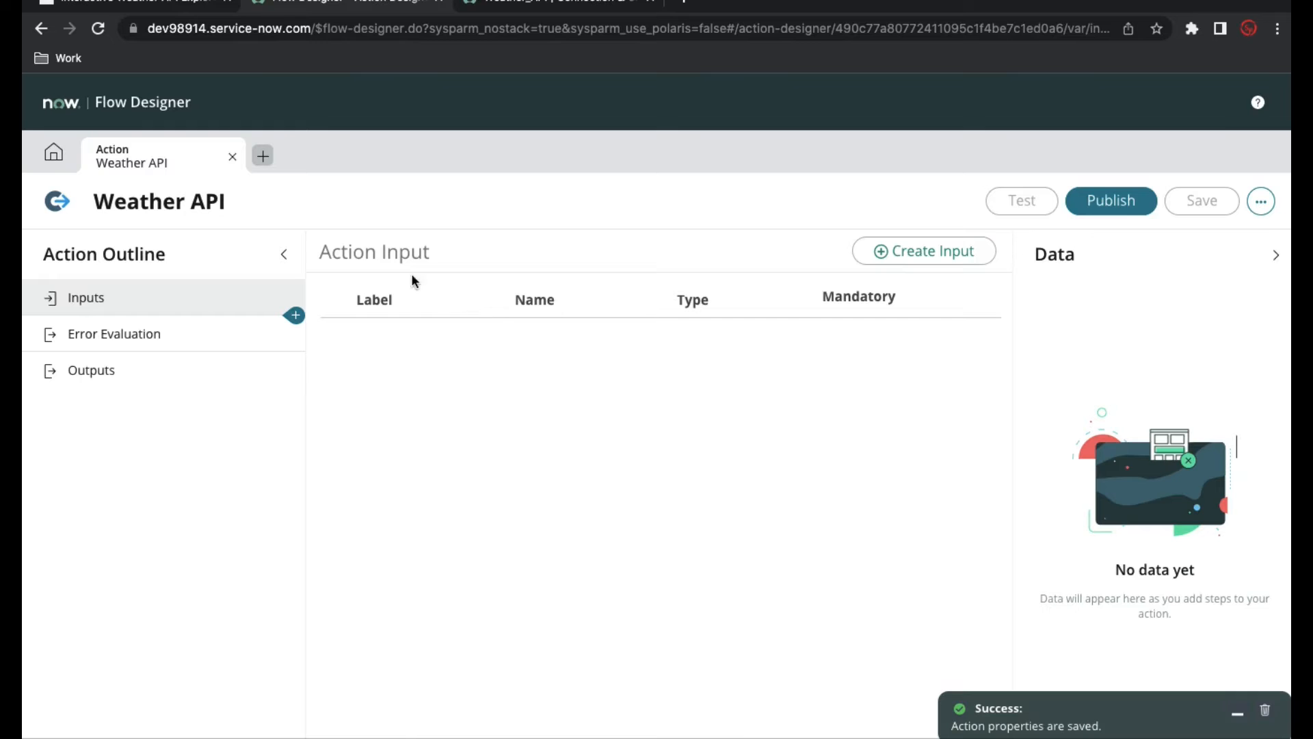
Check the q parameter in WeatherAPI's API Explorer, and add a mandatory String input labelled "Location" to the Weather API action.
{"action": "key", "text": "ctrl+shift+Tab"}
{"action": "scroll", "coordinate": [311, 534], "scroll_direction": "down", "scroll_amount": 1}
{"action": "scroll", "coordinate": [311, 534], "scroll_direction": "down", "scroll_amount": 1}
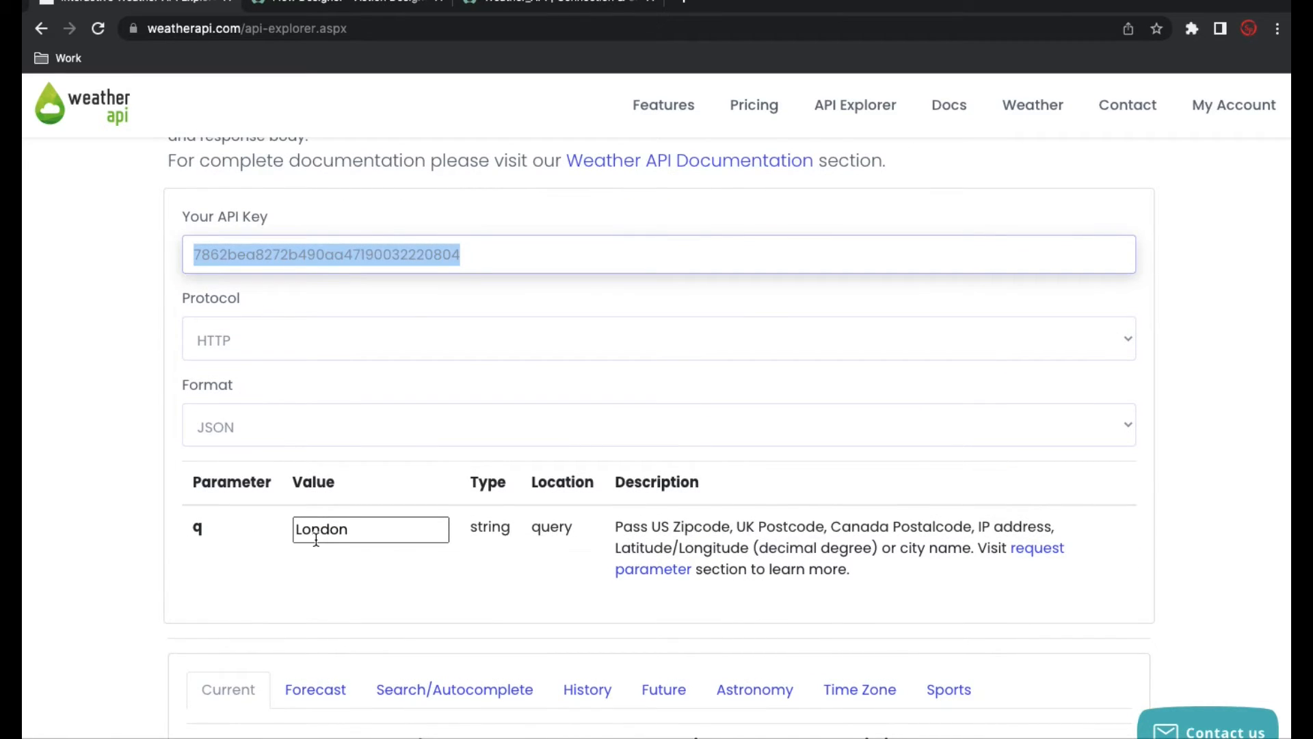
{"action": "left_click", "coordinate": [330, 5]}
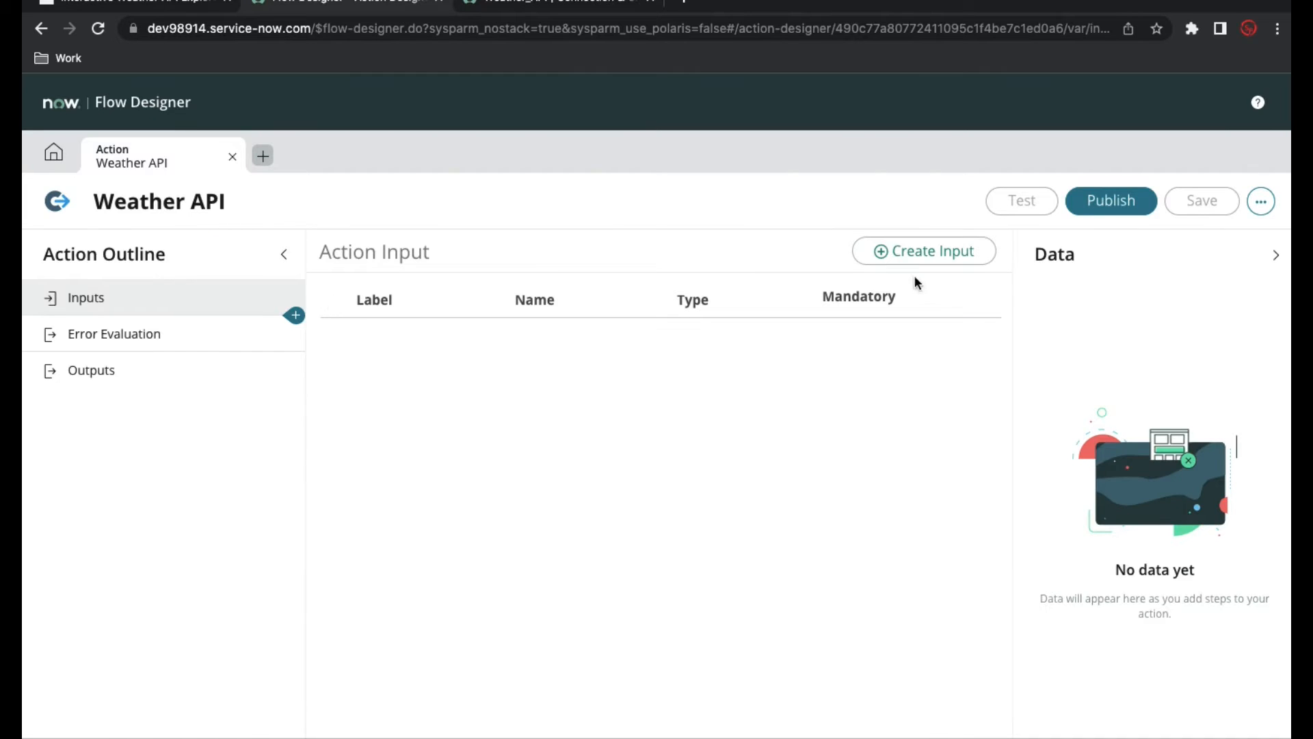
{"action": "left_click", "coordinate": [955, 251]}
{"action": "left_click", "coordinate": [469, 346]}
{"action": "left_click_drag", "start_coordinate": [429, 345], "coordinate": [322, 335]}
{"action": "key", "text": "BackSpace"}
{"action": "type", "text": "Location"}
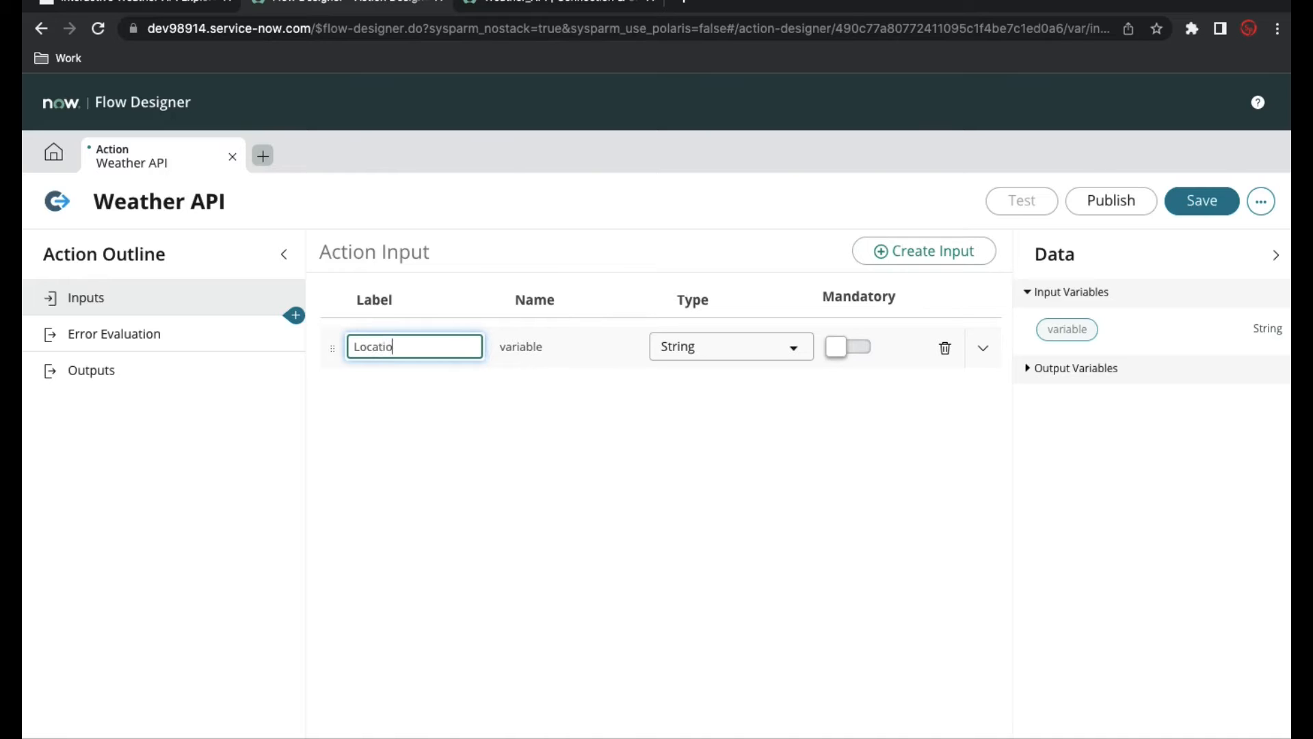
{"action": "left_click", "coordinate": [478, 431]}
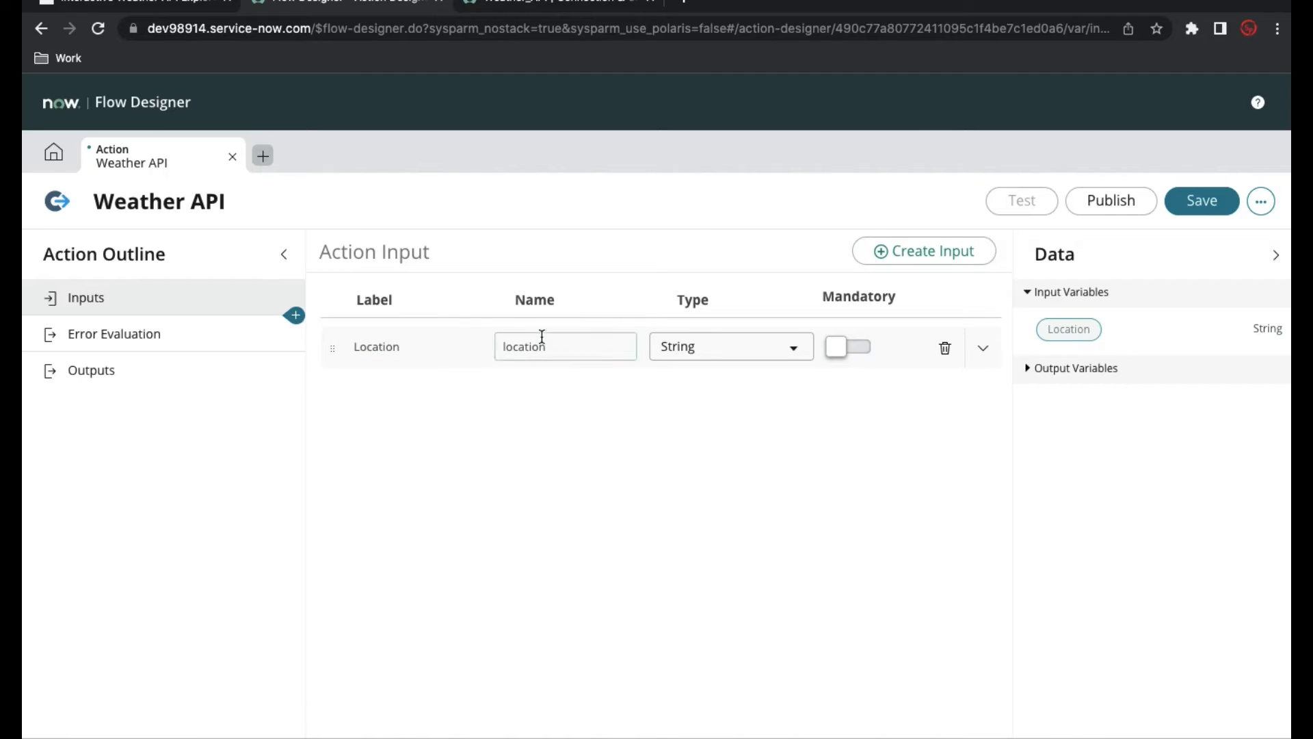
{"action": "left_click", "coordinate": [845, 349]}
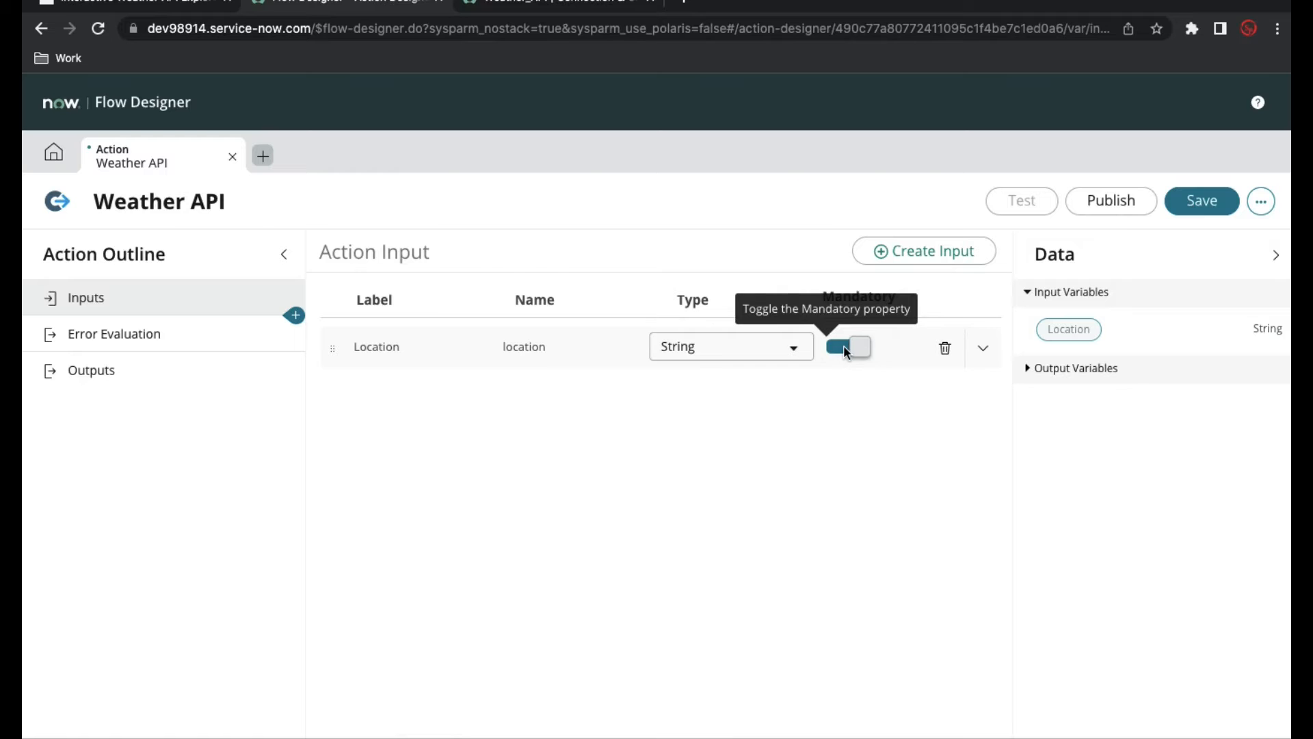
Add a REST step from the Integrations category to the action, directly after its inputs.
{"action": "left_click", "coordinate": [295, 316]}
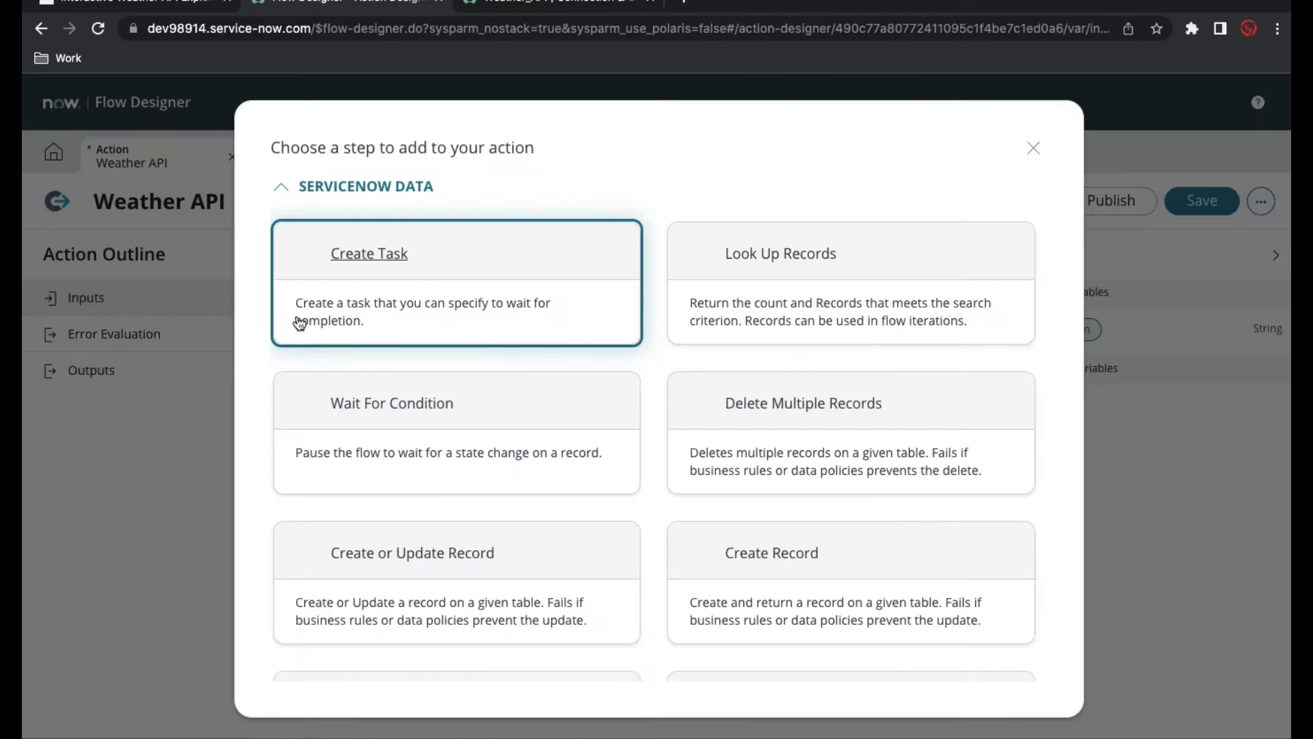
{"action": "scroll", "coordinate": [514, 454], "scroll_direction": "down", "scroll_amount": 10}
{"action": "scroll", "coordinate": [513, 453], "scroll_direction": "down", "scroll_amount": 7}
{"action": "scroll", "coordinate": [512, 449], "scroll_direction": "down", "scroll_amount": 6}
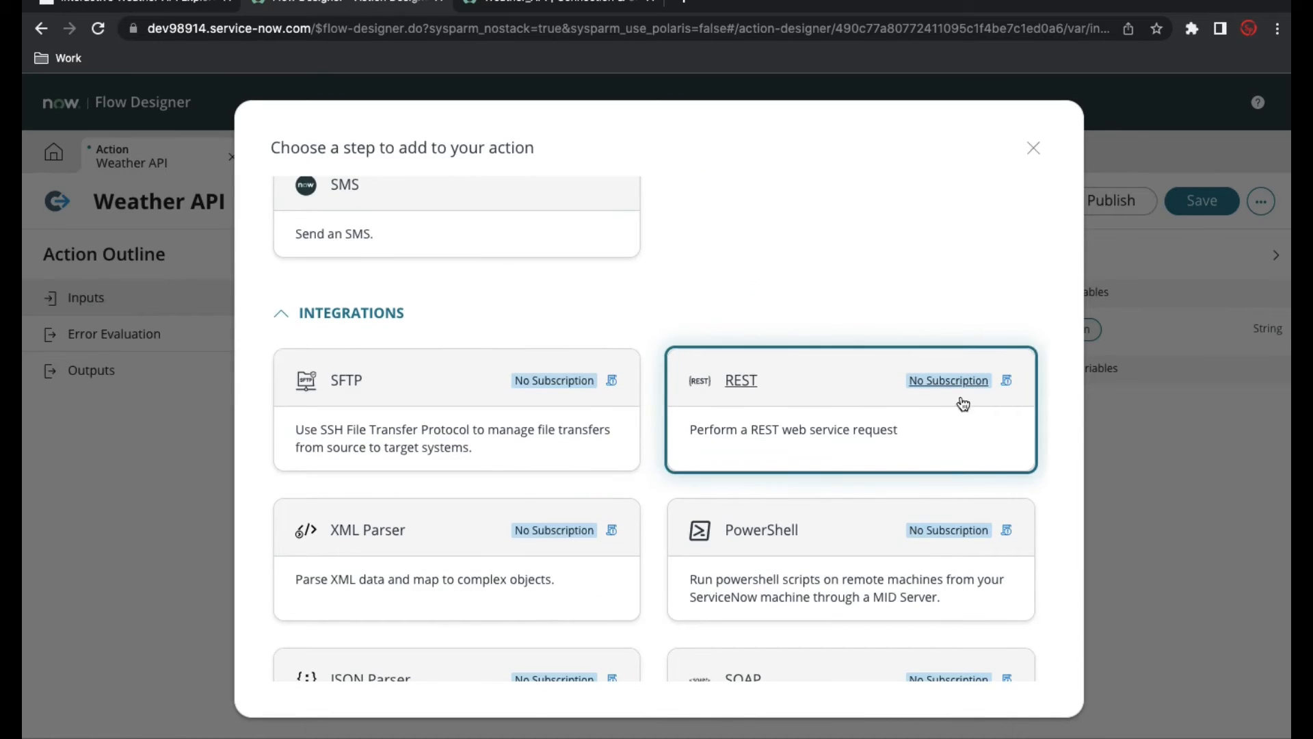
{"action": "left_click", "coordinate": [886, 410]}
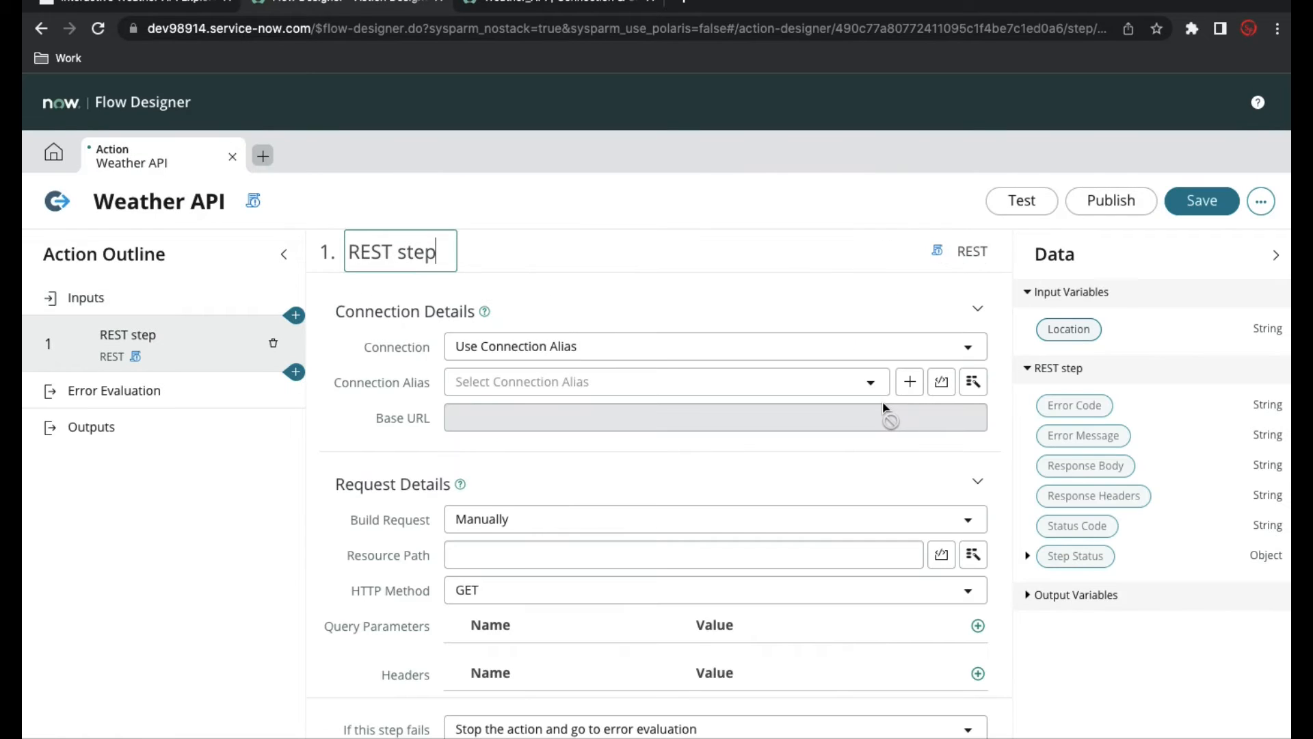
{"action": "left_click", "coordinate": [555, 350]}
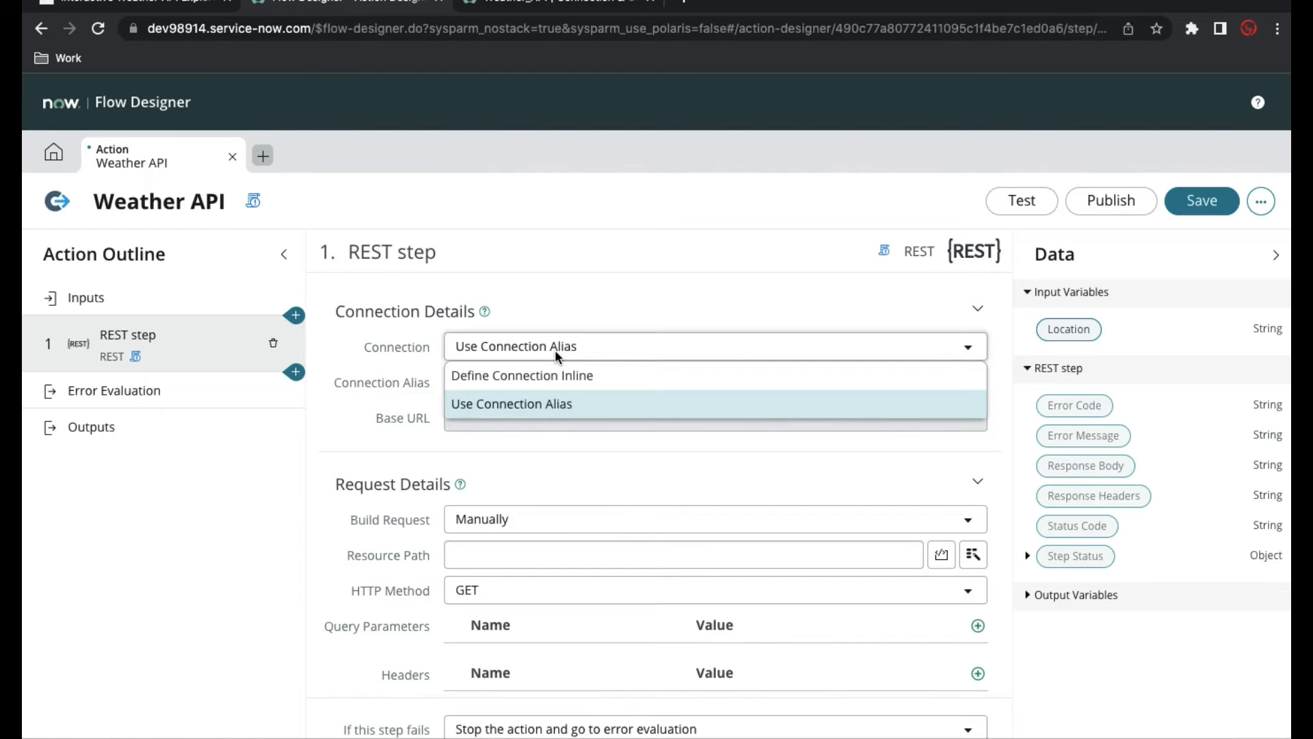
{"action": "left_click", "coordinate": [517, 383]}
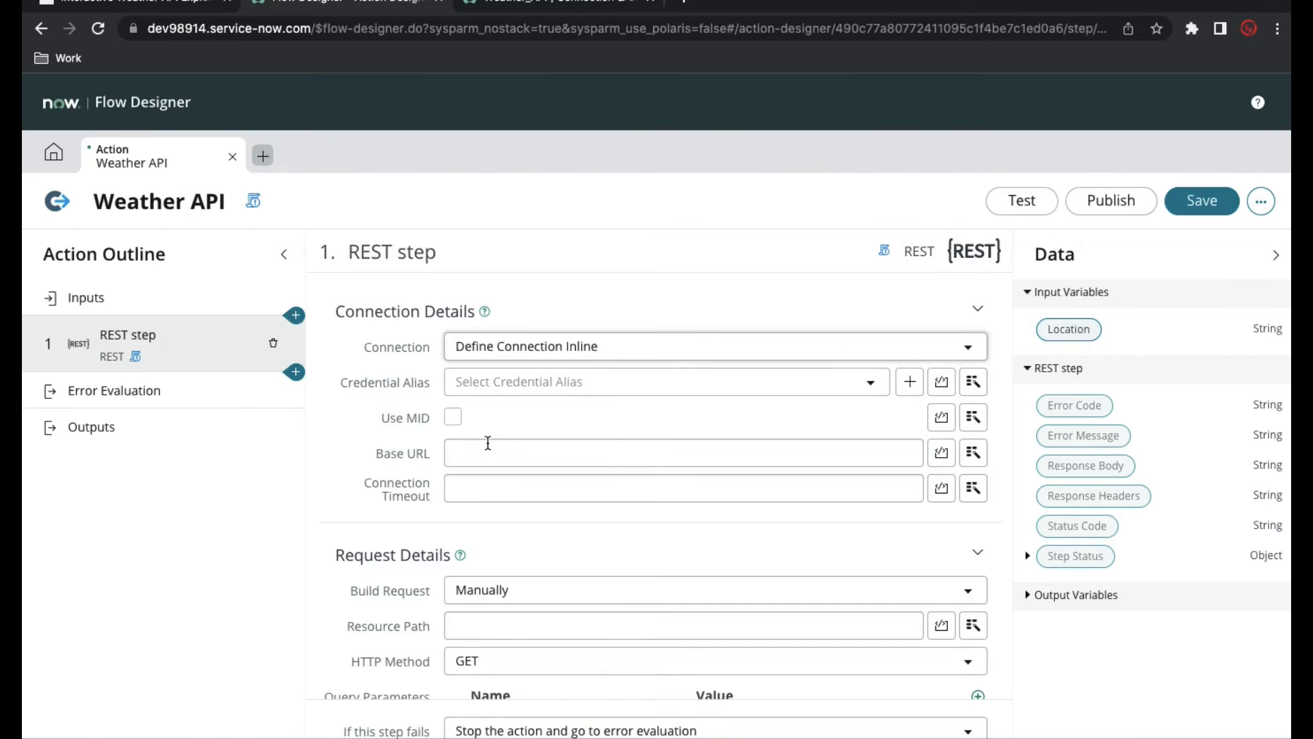
{"action": "left_click", "coordinate": [537, 352]}
{"action": "left_click", "coordinate": [520, 405]}
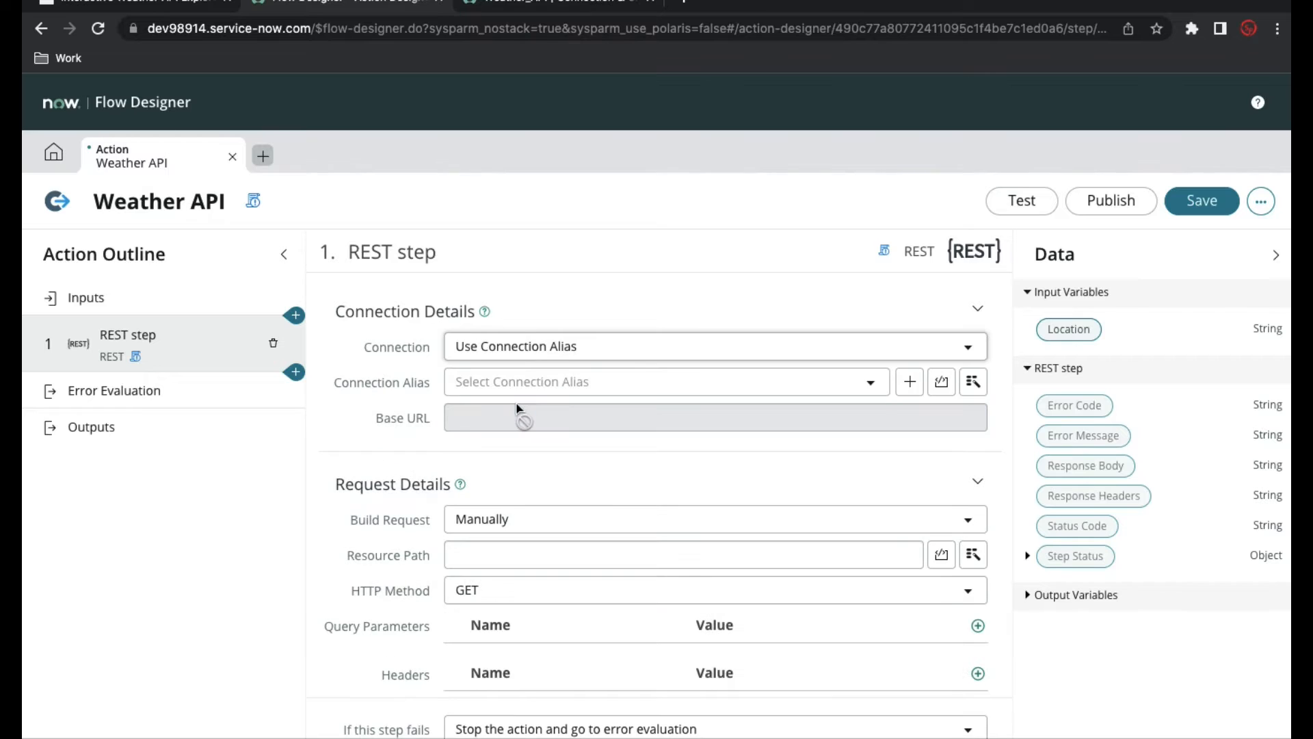
Set the REST step's connection alias to Weather_API and choose Manually for building the request.
{"action": "left_click", "coordinate": [540, 383]}
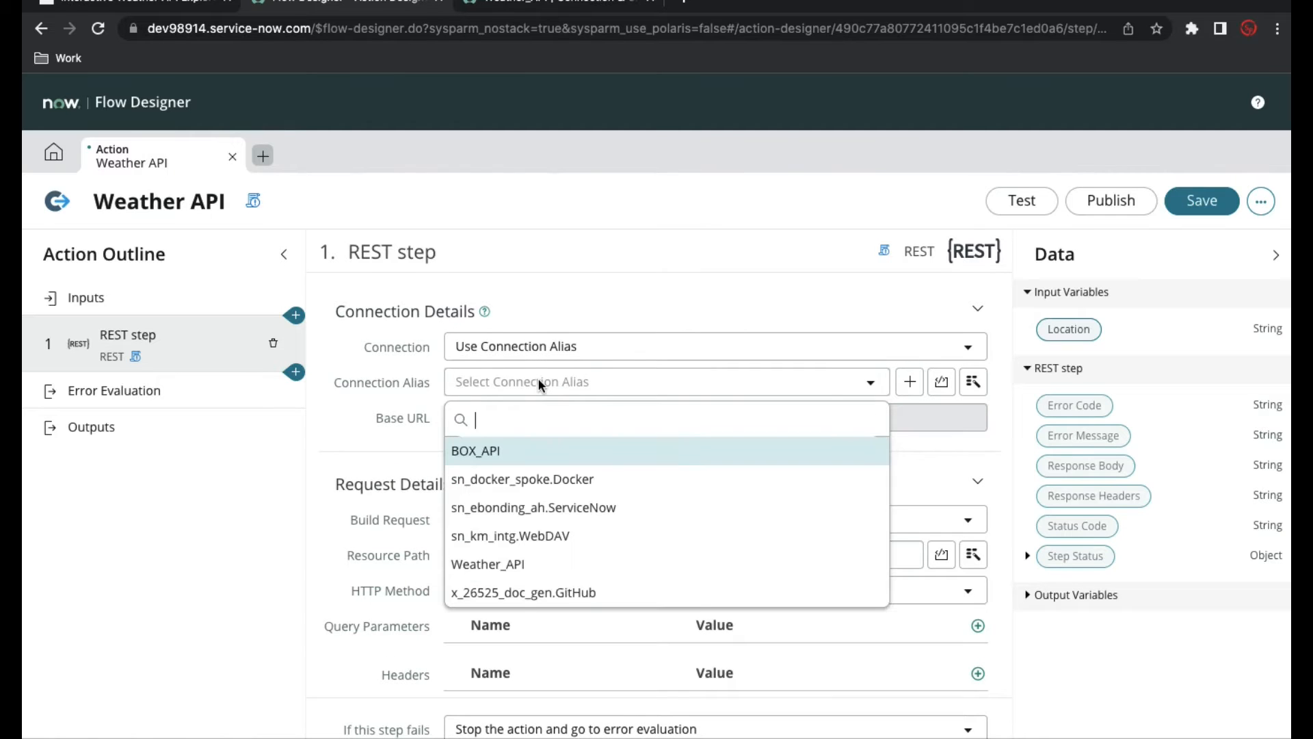
{"action": "left_click", "coordinate": [509, 565]}
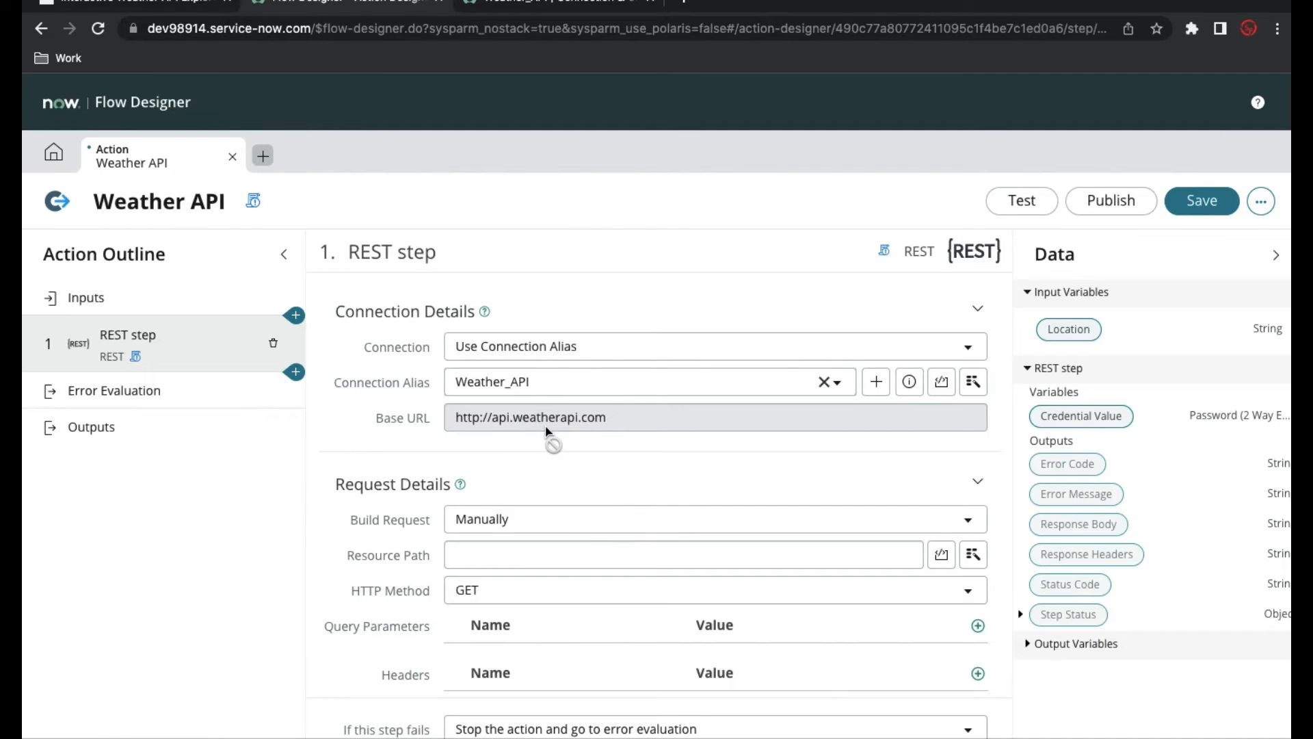
{"action": "scroll", "coordinate": [548, 431], "scroll_direction": "down", "scroll_amount": 1}
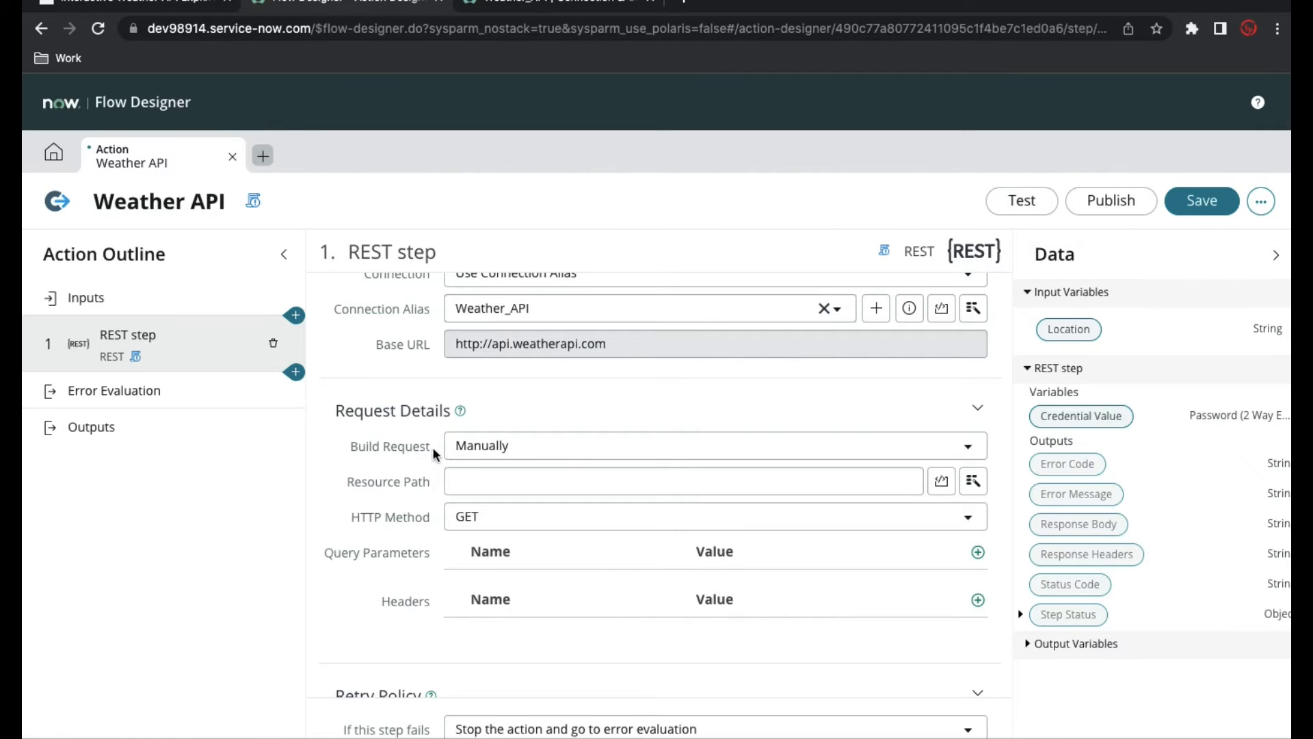
{"action": "left_click", "coordinate": [473, 453]}
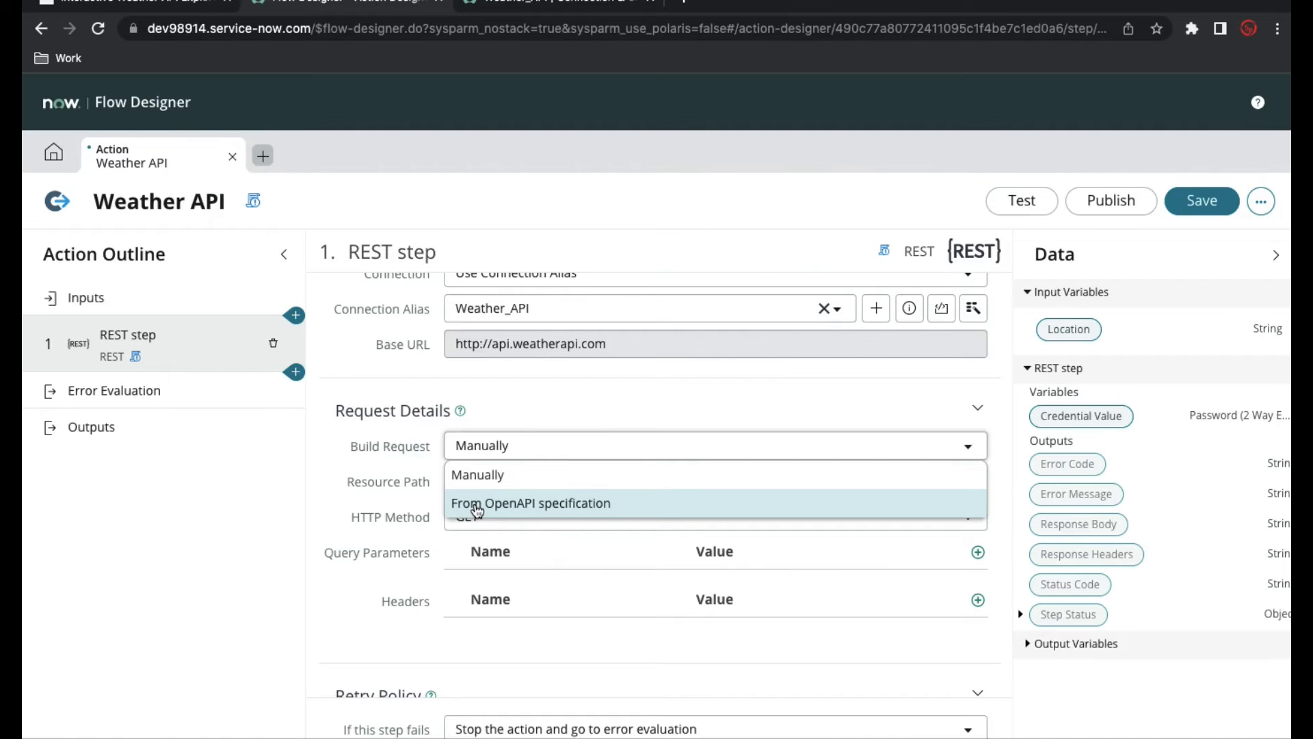
{"action": "left_click", "coordinate": [482, 474]}
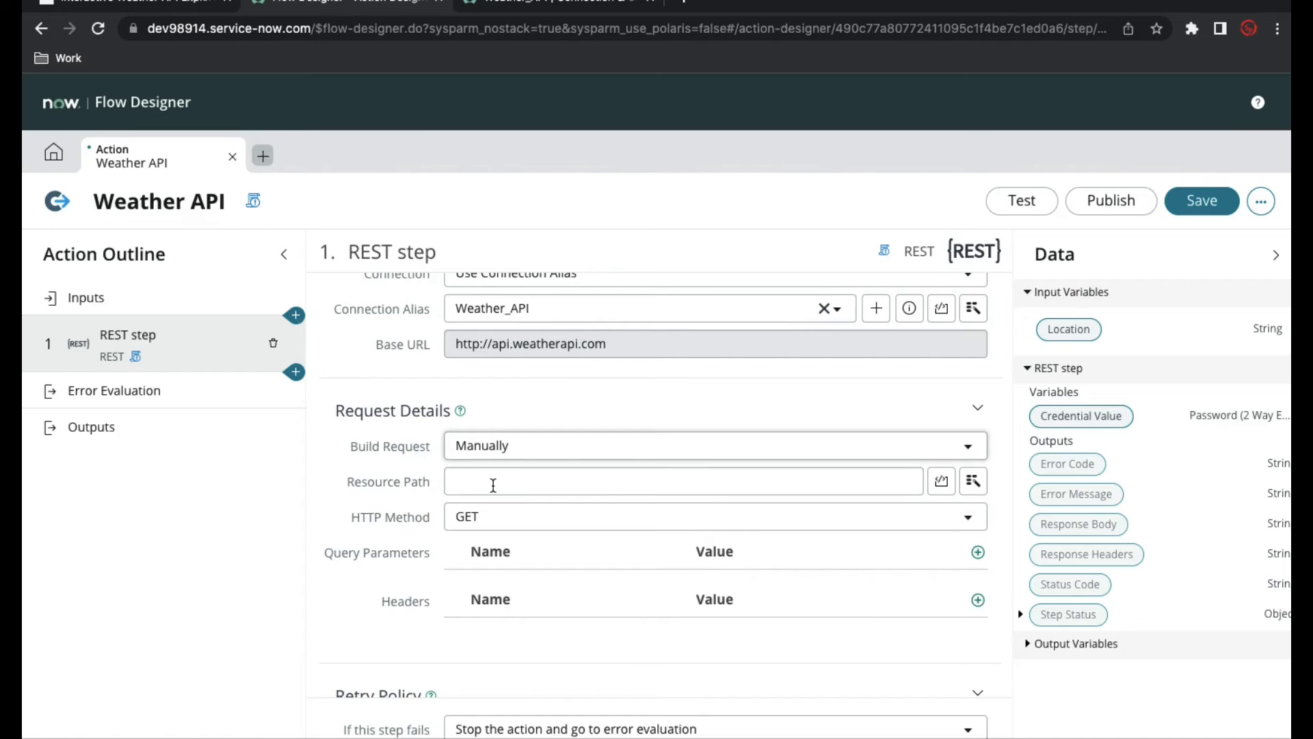
Copy /v1/current.json from the example call in WeatherAPI's API Explorer and set it as the REST step's resource path.
{"action": "left_click", "coordinate": [154, 7]}
{"action": "scroll", "coordinate": [363, 346], "scroll_direction": "down", "scroll_amount": 5}
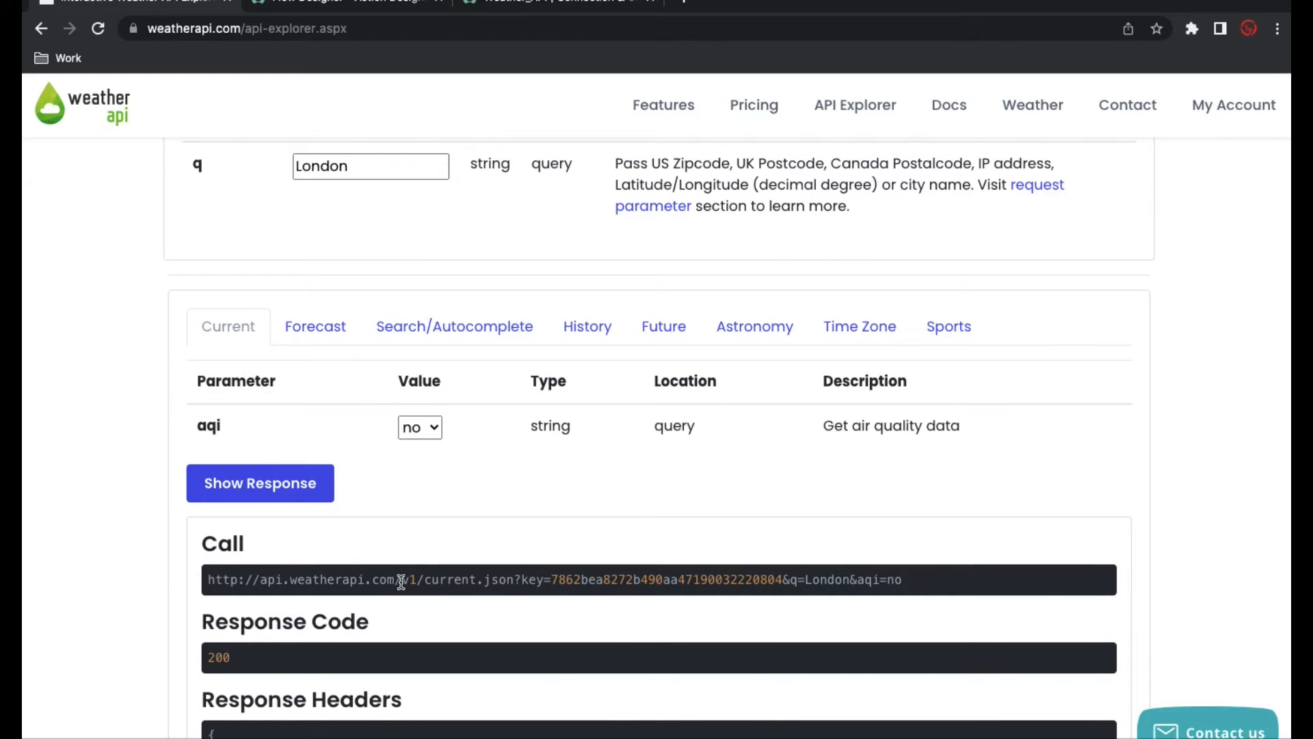
{"action": "left_click_drag", "start_coordinate": [402, 580], "coordinate": [514, 580]}
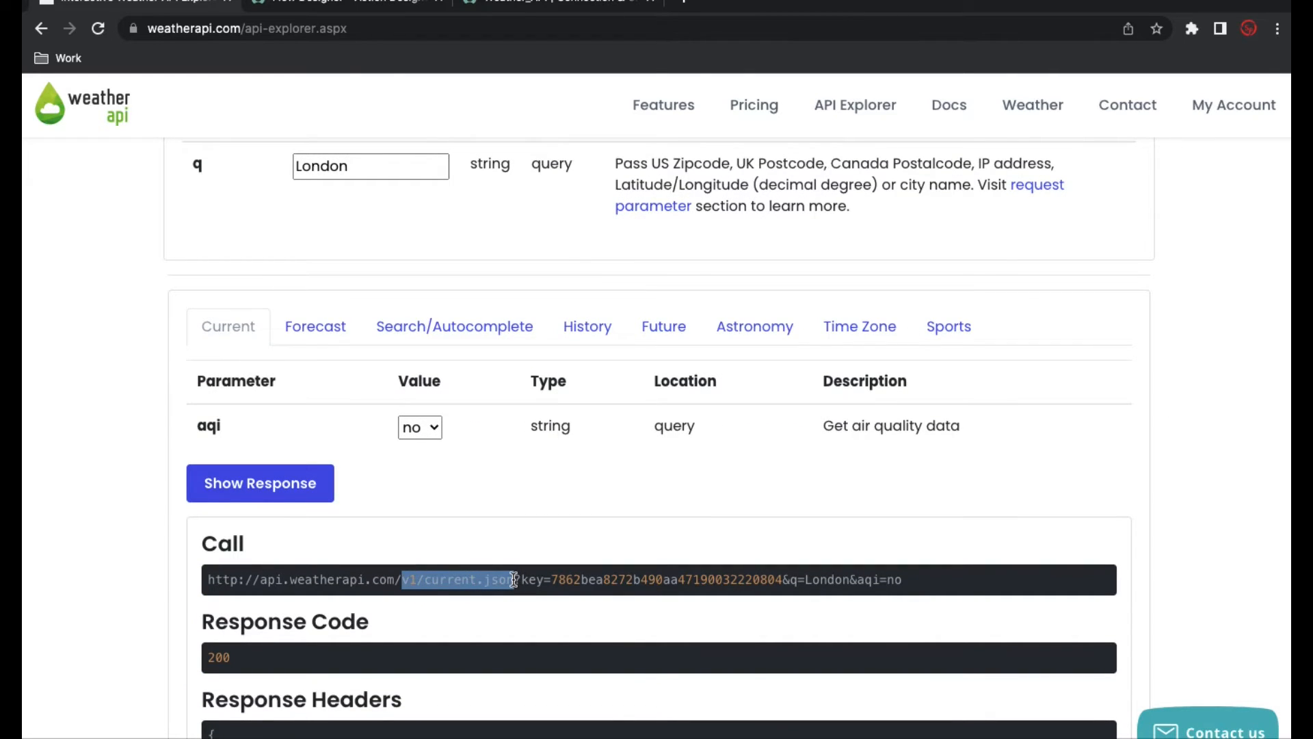
{"action": "left_click", "coordinate": [395, 580]}
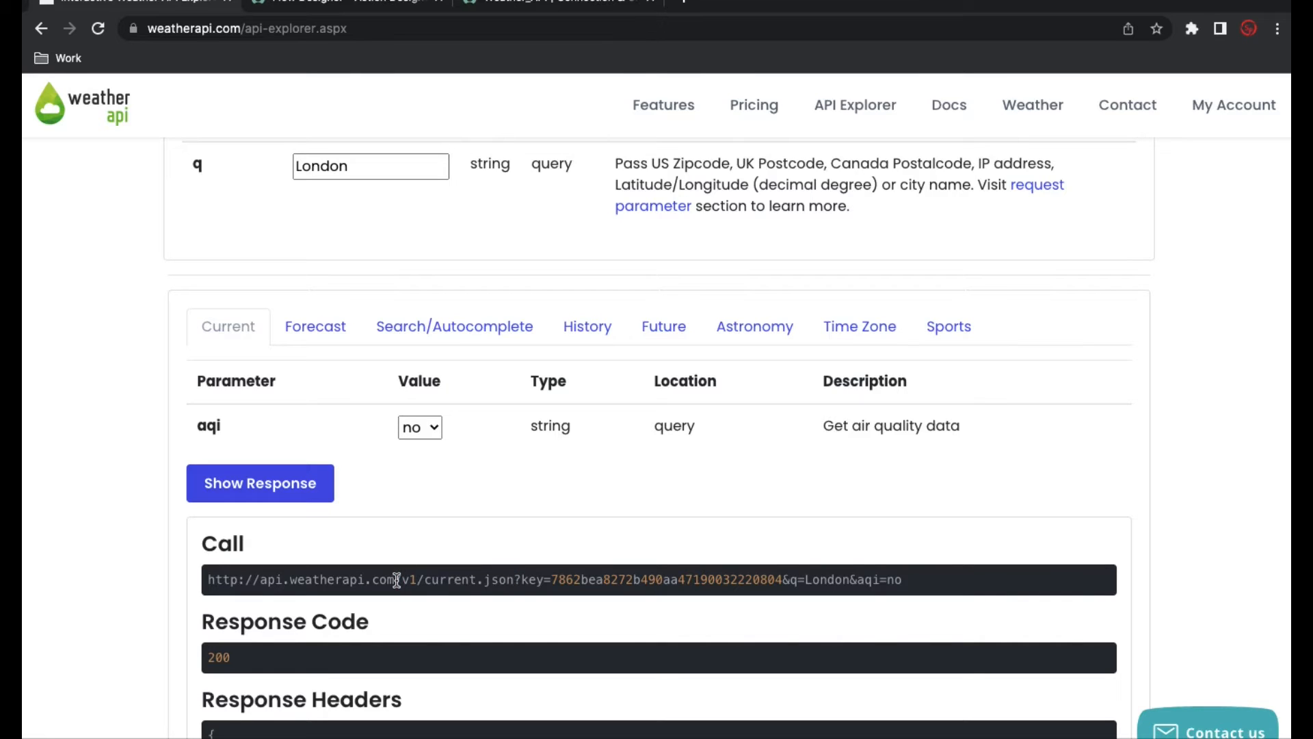
{"action": "left_click_drag", "start_coordinate": [395, 581], "coordinate": [514, 582]}
{"action": "key", "text": "ctrl+c"}
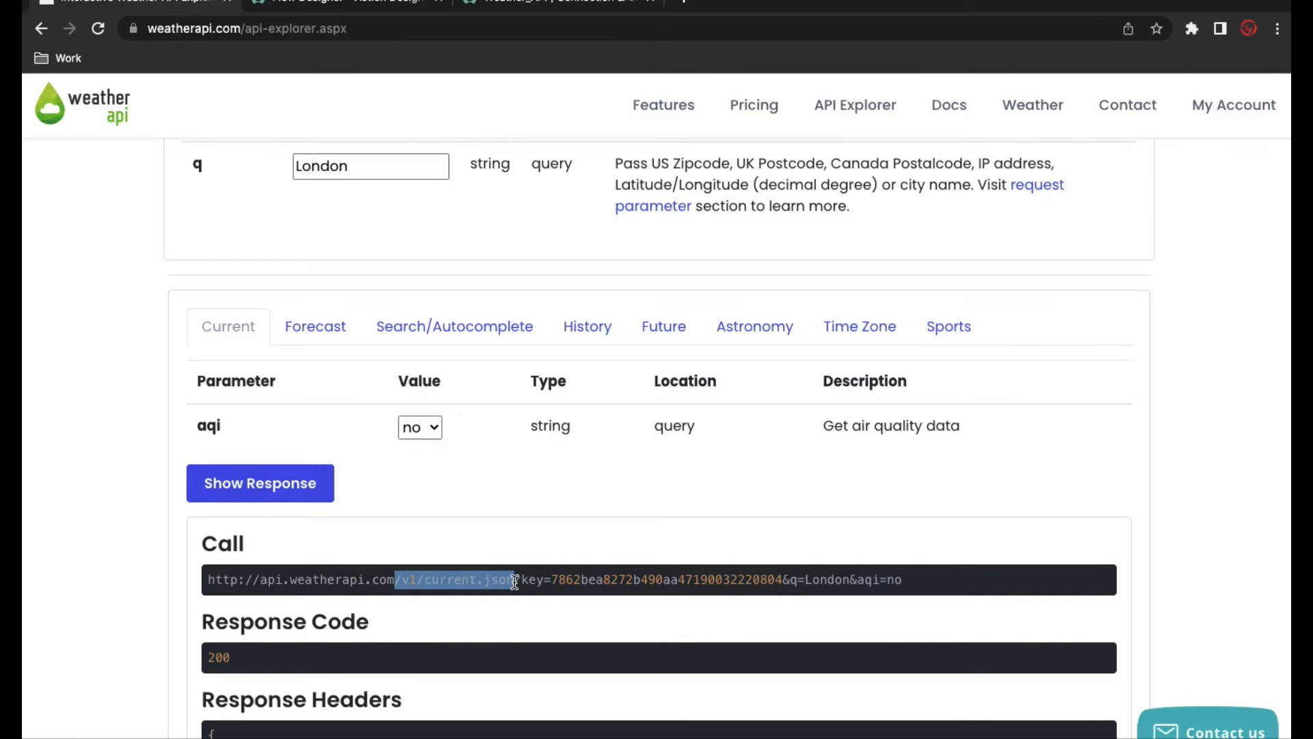
{"action": "left_click", "coordinate": [503, 8]}
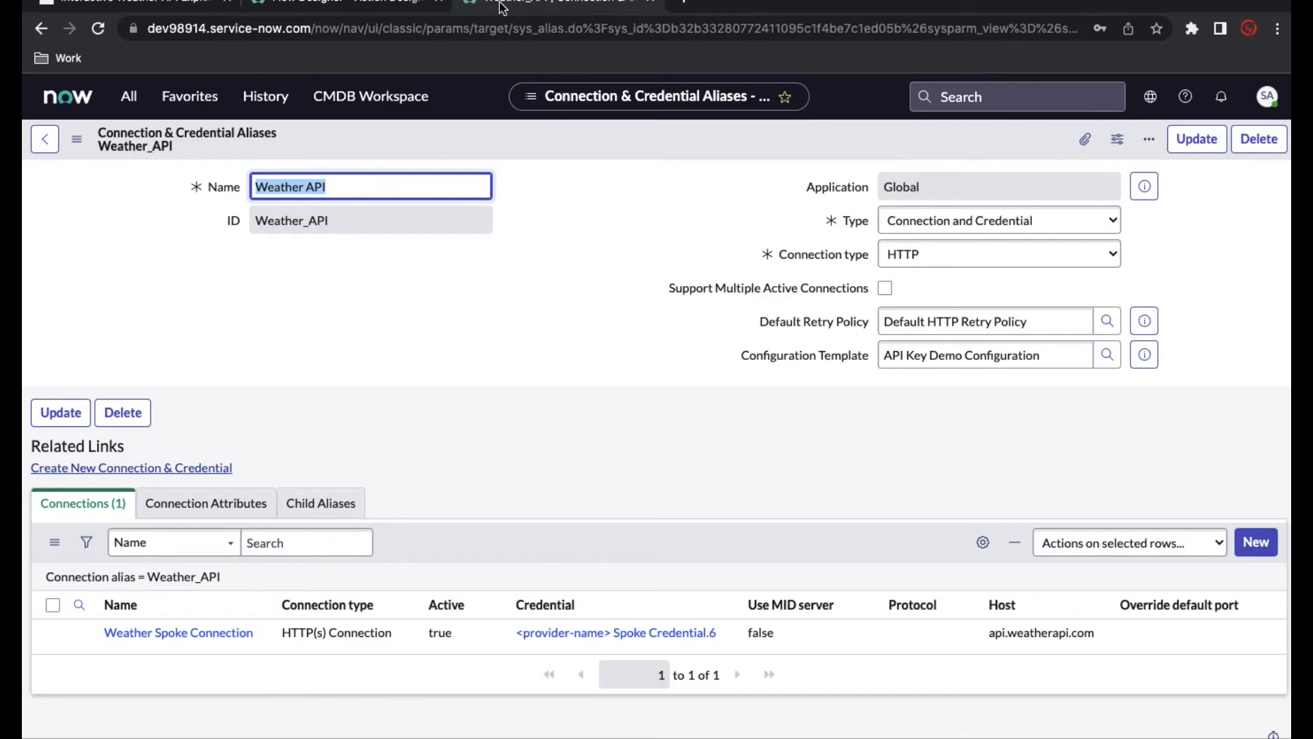
{"action": "left_click", "coordinate": [380, 8]}
{"action": "left_click", "coordinate": [475, 490]}
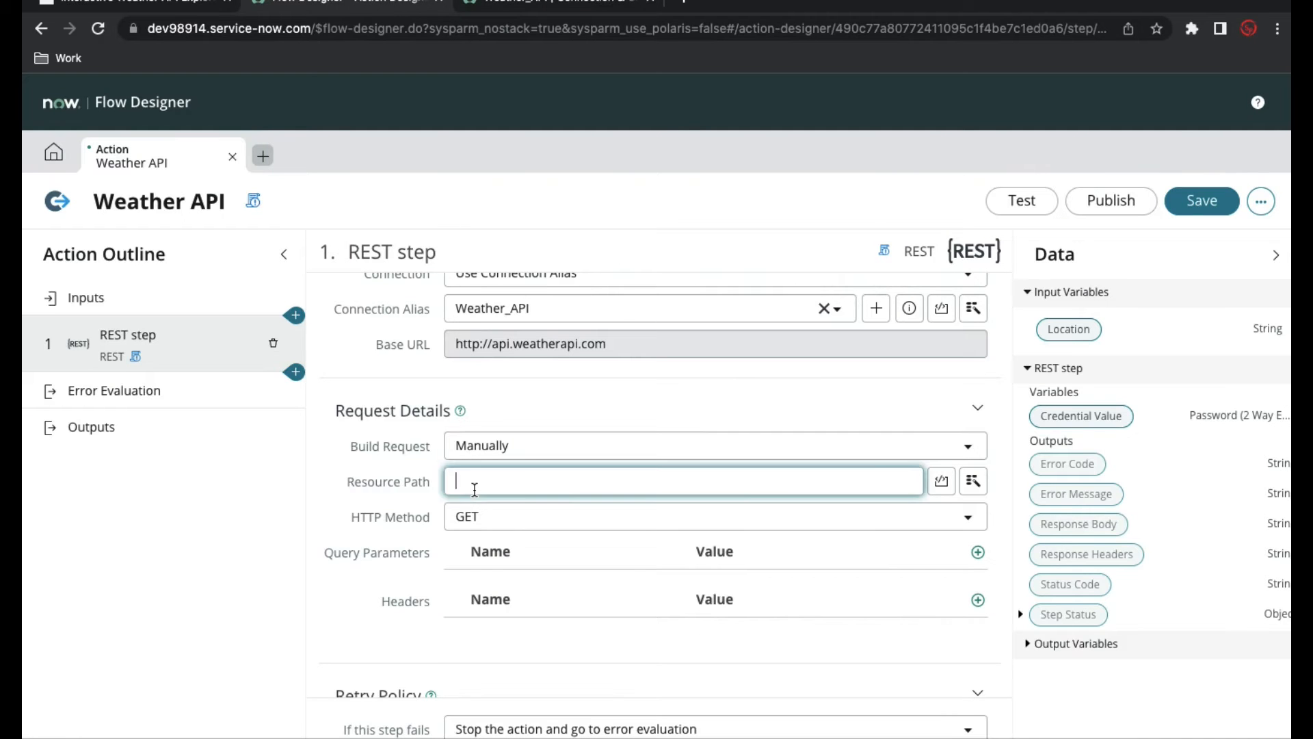
{"action": "key", "text": "ctrl+v"}
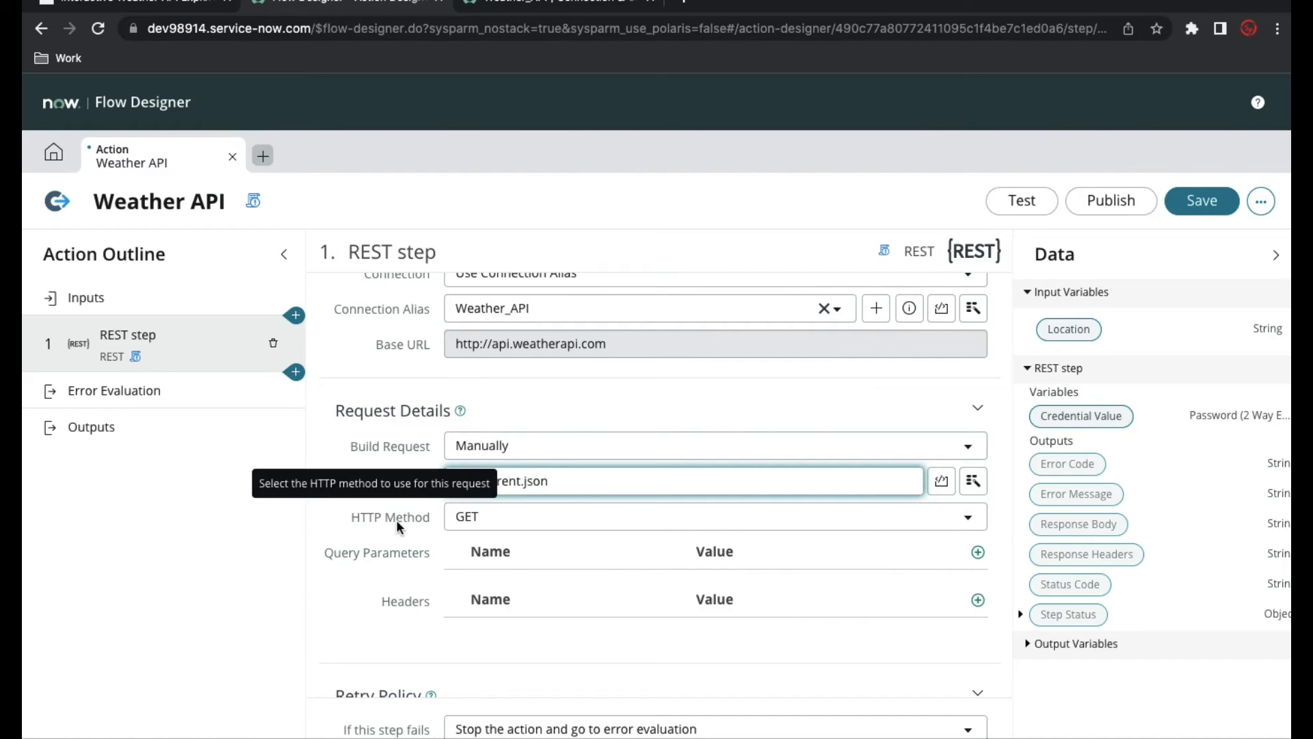
Check the parameter names in WeatherAPI's example call, and add query parameters named key and q to the REST step.
{"action": "left_click", "coordinate": [168, 8]}
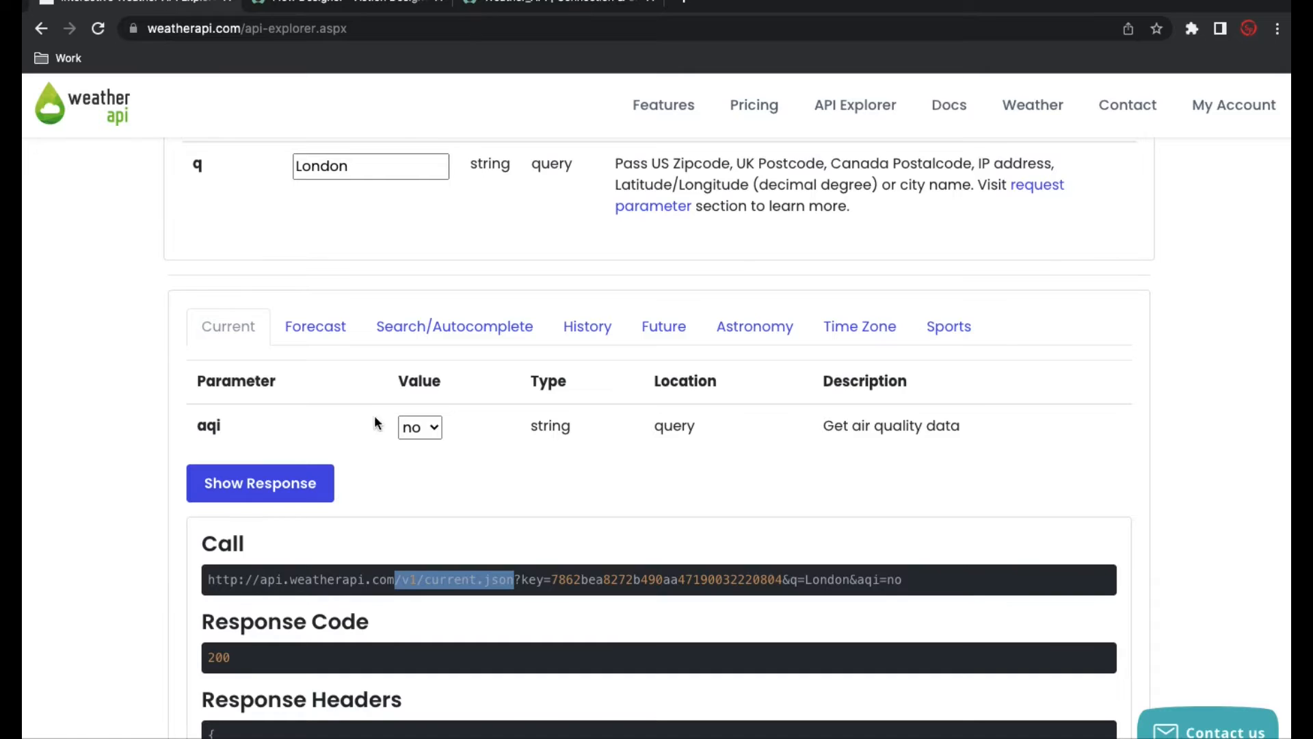
{"action": "scroll", "coordinate": [408, 491], "scroll_direction": "down", "scroll_amount": 1}
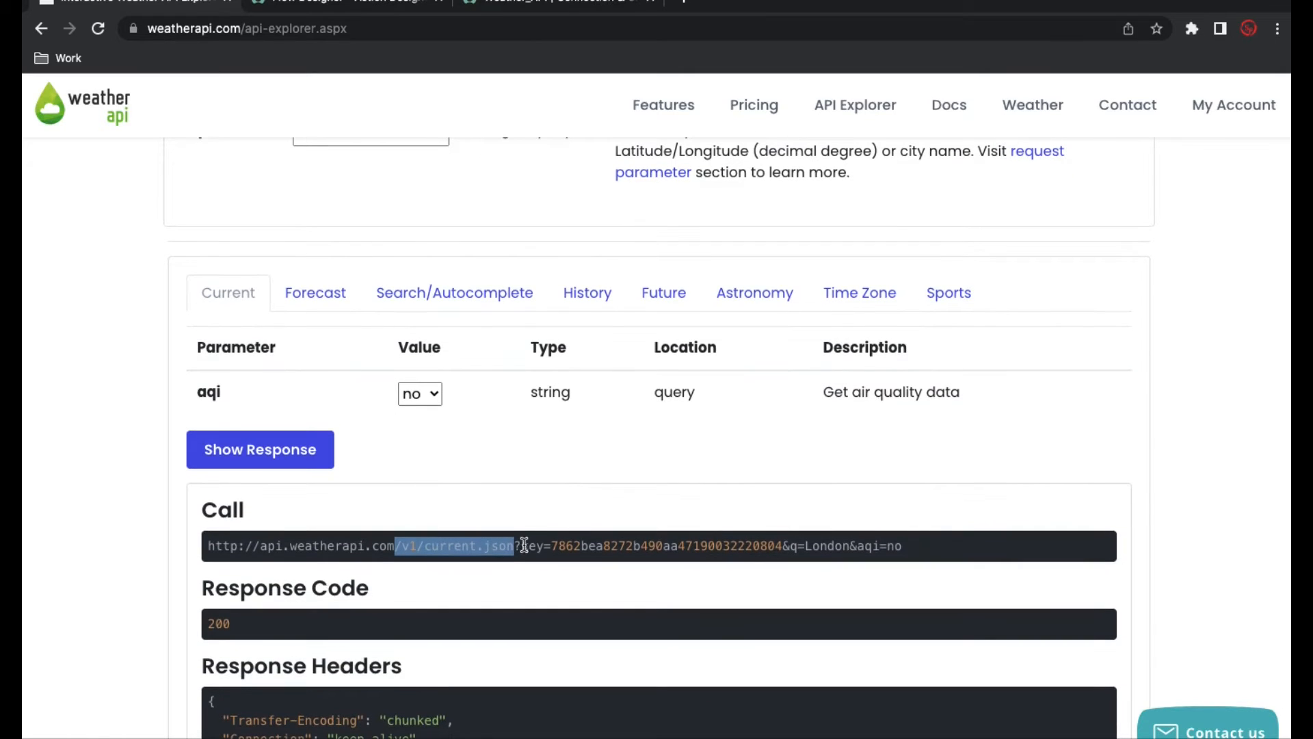
{"action": "double_click", "coordinate": [531, 546]}
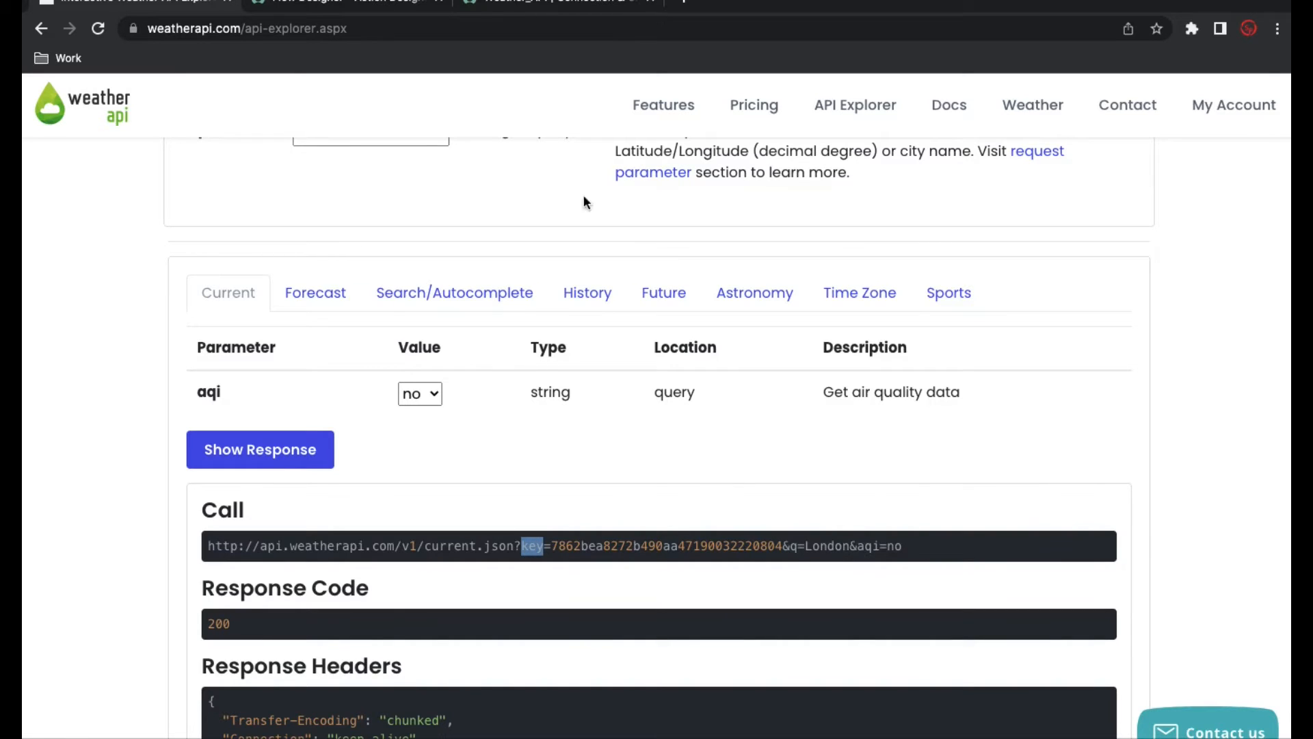
{"action": "left_click", "coordinate": [524, 2]}
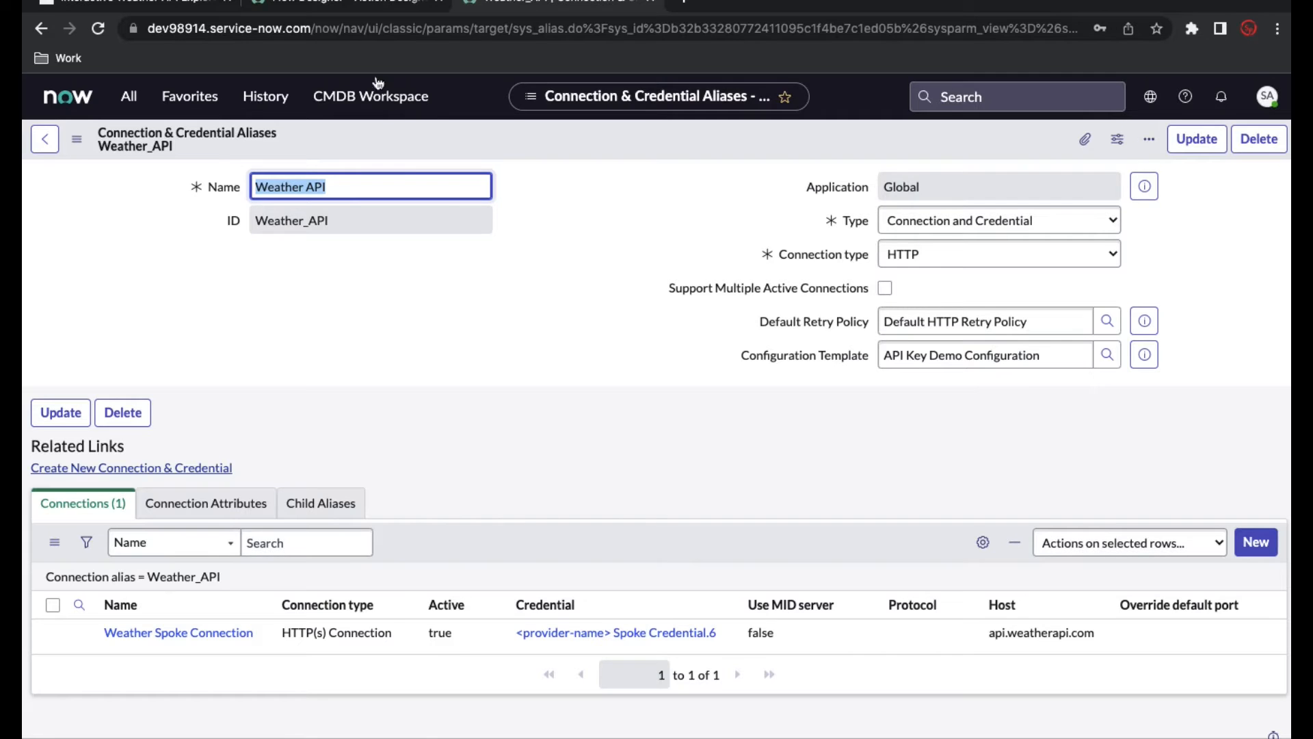
{"action": "left_click", "coordinate": [368, 5]}
{"action": "scroll", "coordinate": [448, 396], "scroll_direction": "down", "scroll_amount": 2}
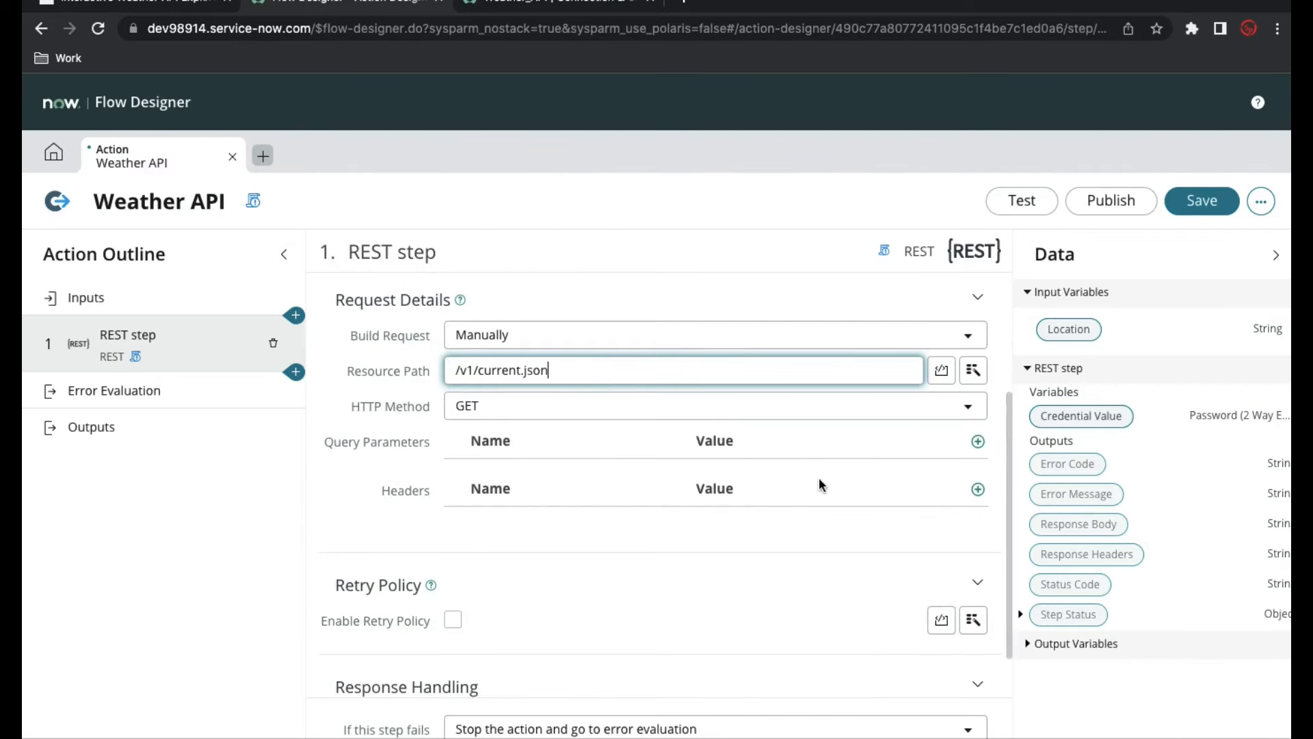
{"action": "left_click", "coordinate": [978, 441]}
{"action": "left_click", "coordinate": [572, 483]}
{"action": "type", "text": "key"}
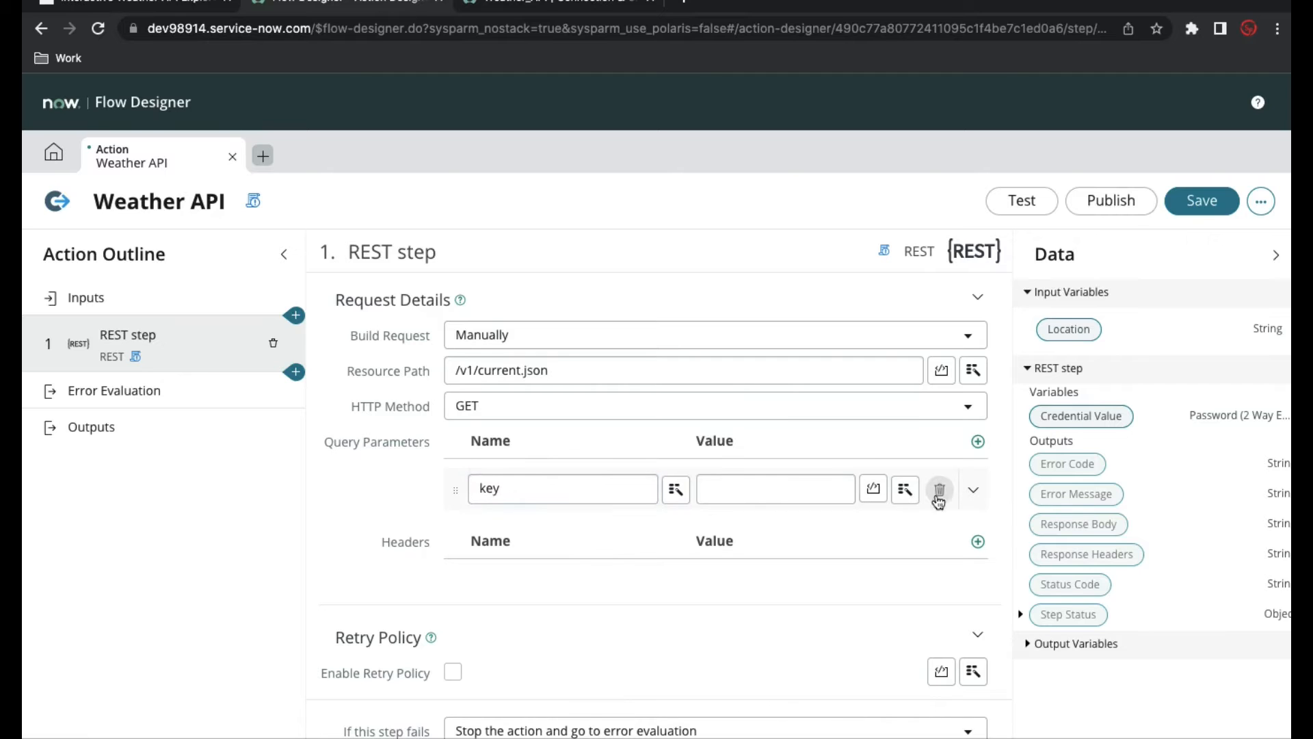
{"action": "left_click", "coordinate": [979, 441]}
{"action": "left_click", "coordinate": [523, 539]}
{"action": "type", "text": "q"}
Add a third query parameter named aqi, as in WeatherAPI's example call, with the value no.
{"action": "left_click", "coordinate": [978, 441]}
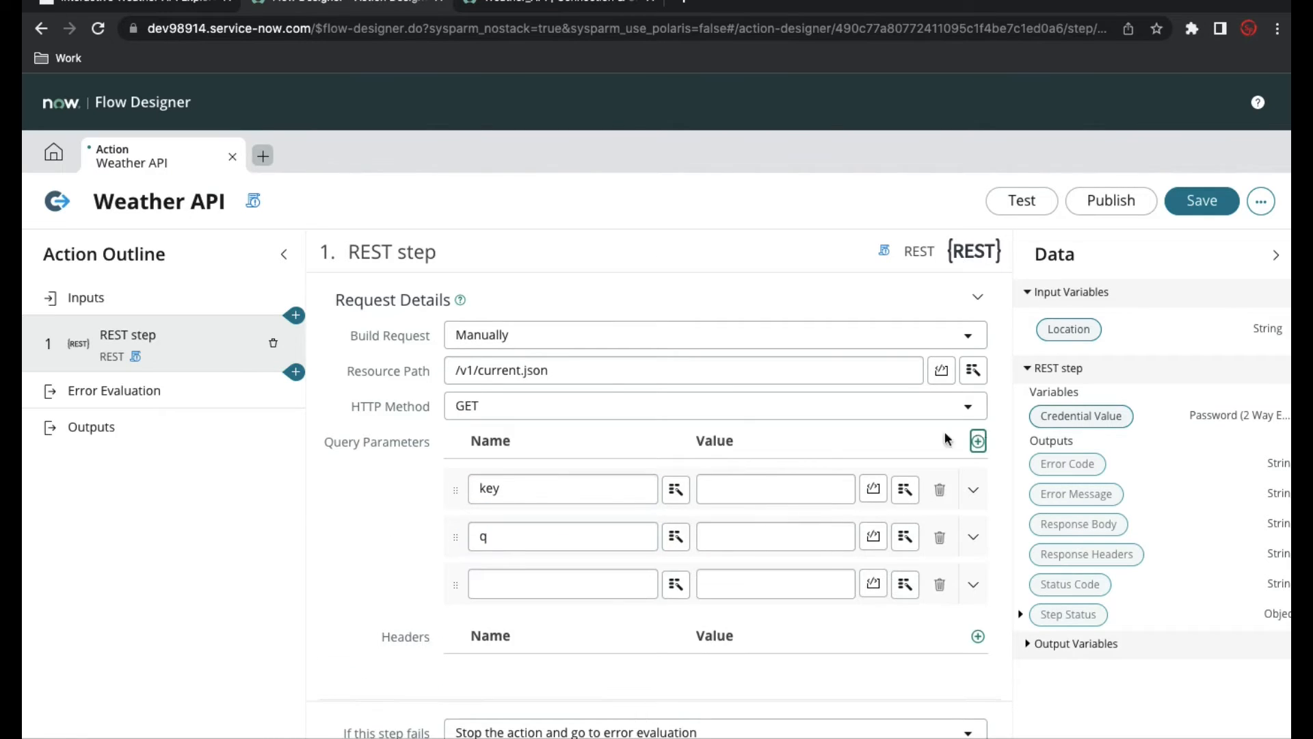
{"action": "left_click", "coordinate": [172, 4]}
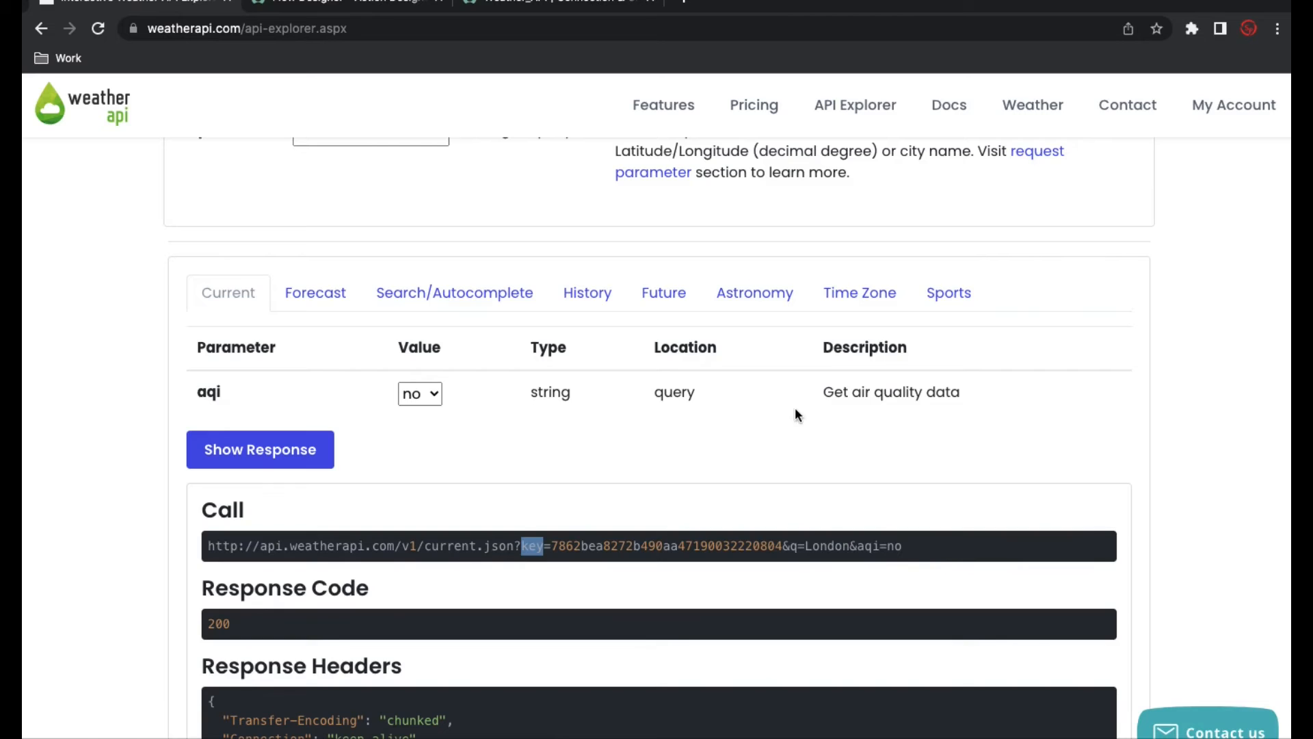
{"action": "double_click", "coordinate": [869, 546]}
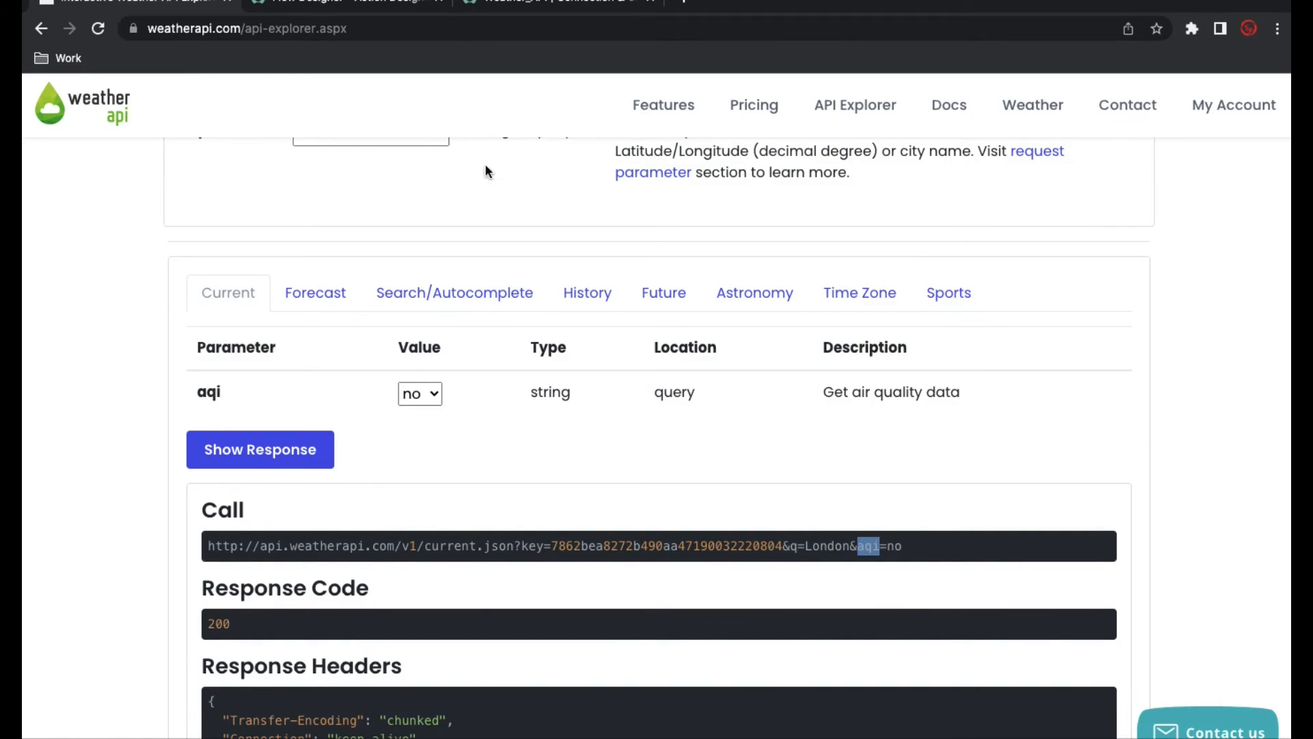
{"action": "left_click", "coordinate": [350, 6]}
{"action": "left_click", "coordinate": [504, 584]}
{"action": "type", "text": "aqi"}
{"action": "left_click", "coordinate": [753, 589]}
{"action": "type", "text": "no"}
Map the q query parameter's value to the action's Location input variable.
{"action": "left_click", "coordinate": [771, 538]}
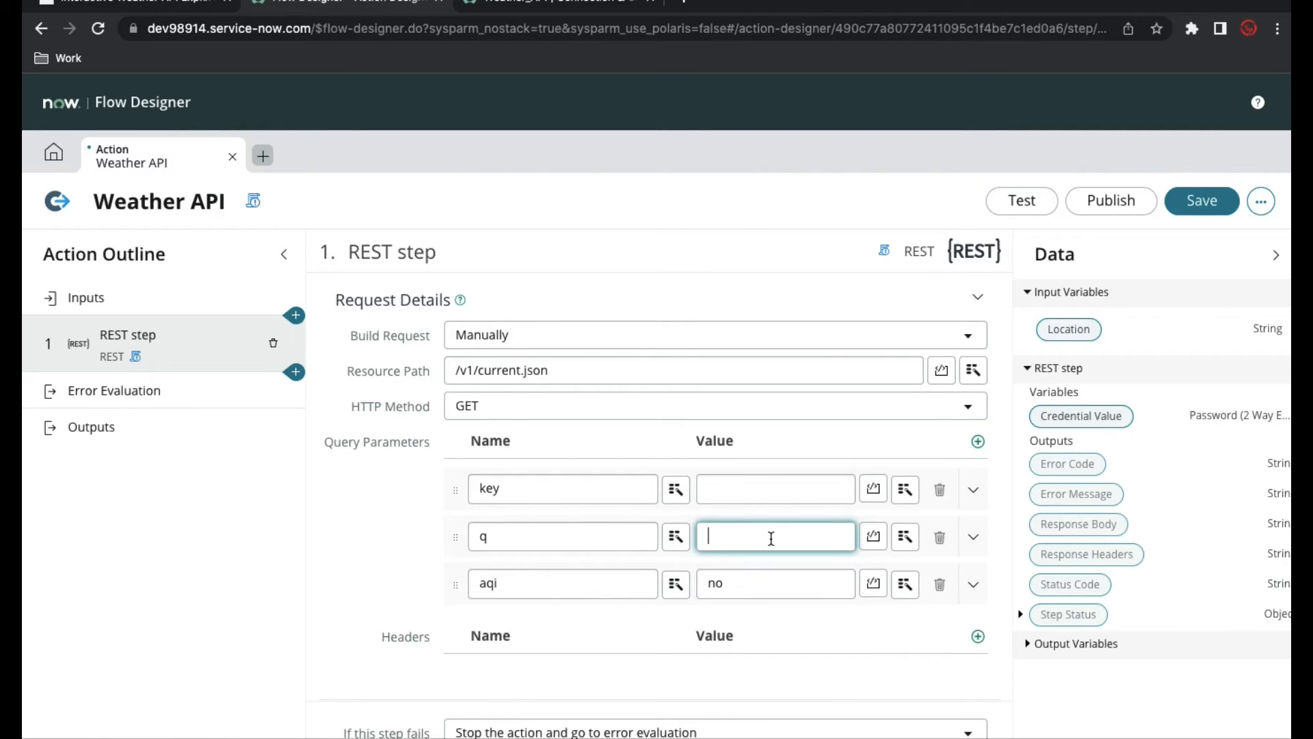
{"action": "left_click", "coordinate": [905, 539]}
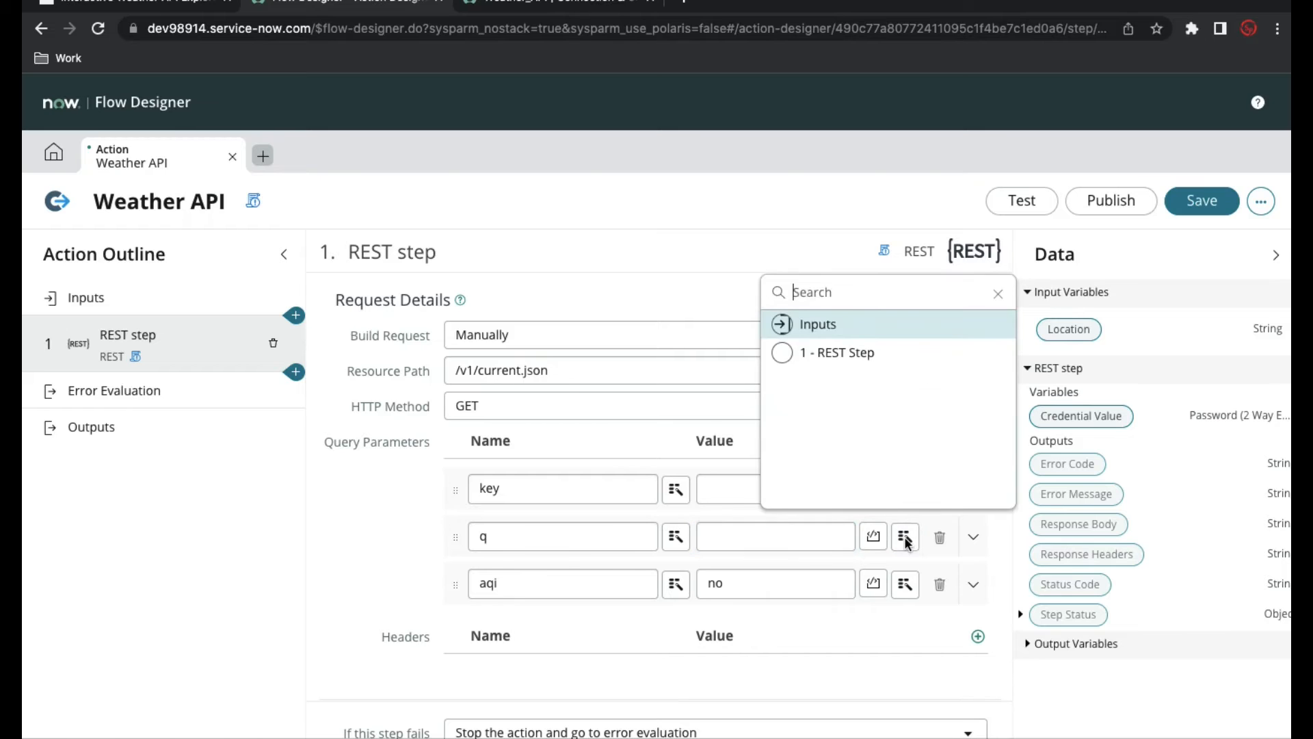
{"action": "left_click", "coordinate": [881, 328]}
{"action": "left_click", "coordinate": [927, 331]}
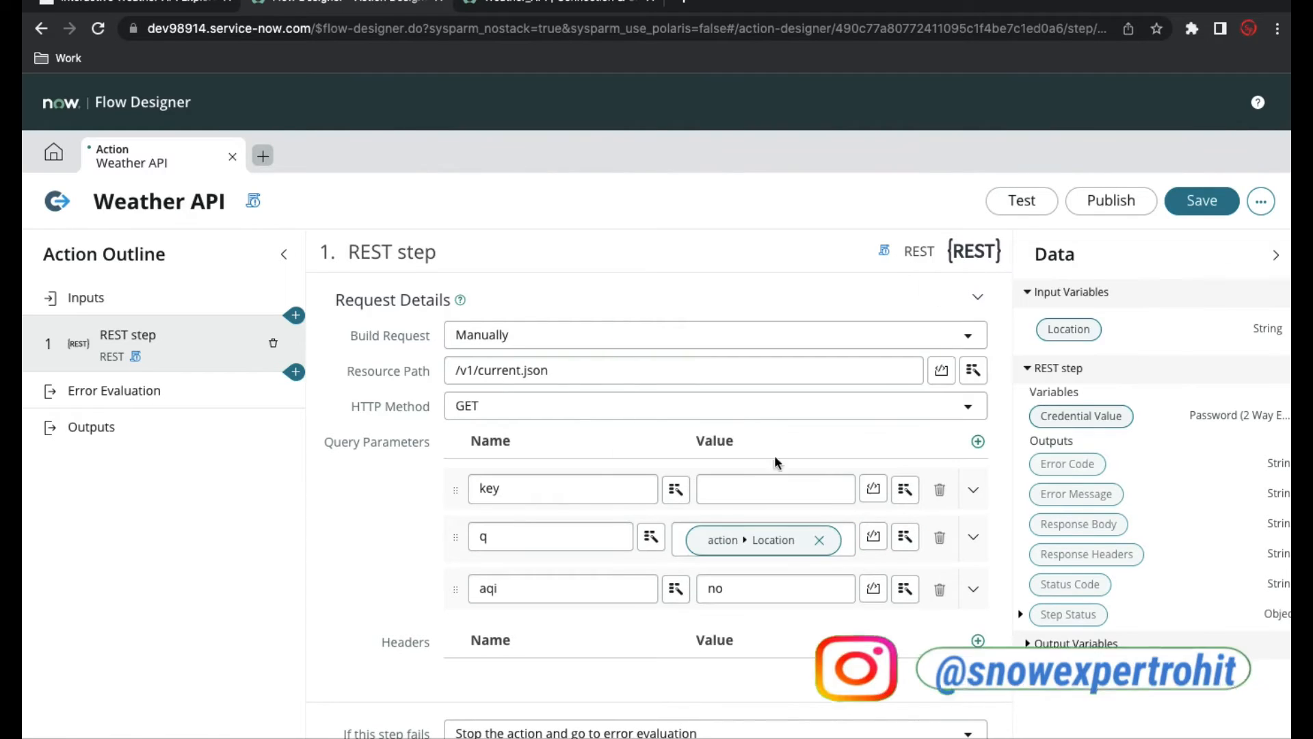
Map the key query parameter's value to the REST step's Credential Value variable.
{"action": "left_click", "coordinate": [715, 492]}
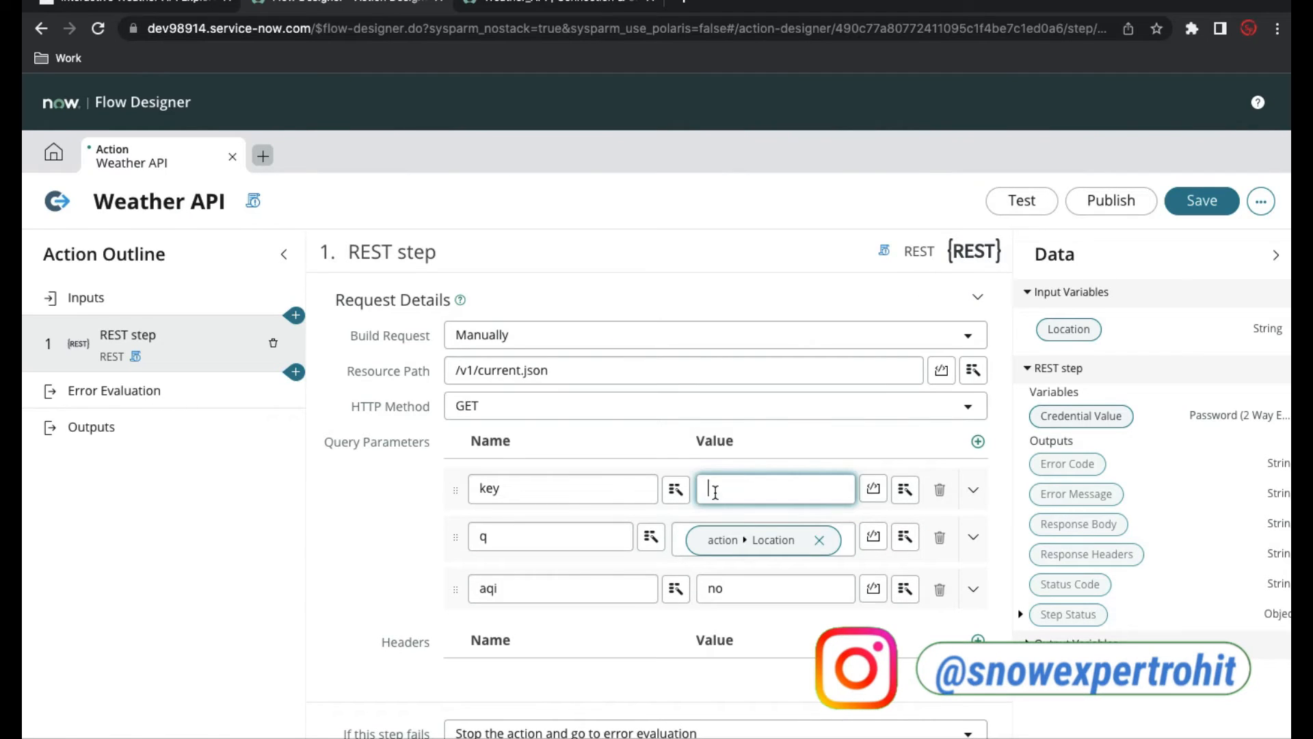
{"action": "scroll", "coordinate": [705, 465], "scroll_direction": "up", "scroll_amount": 2}
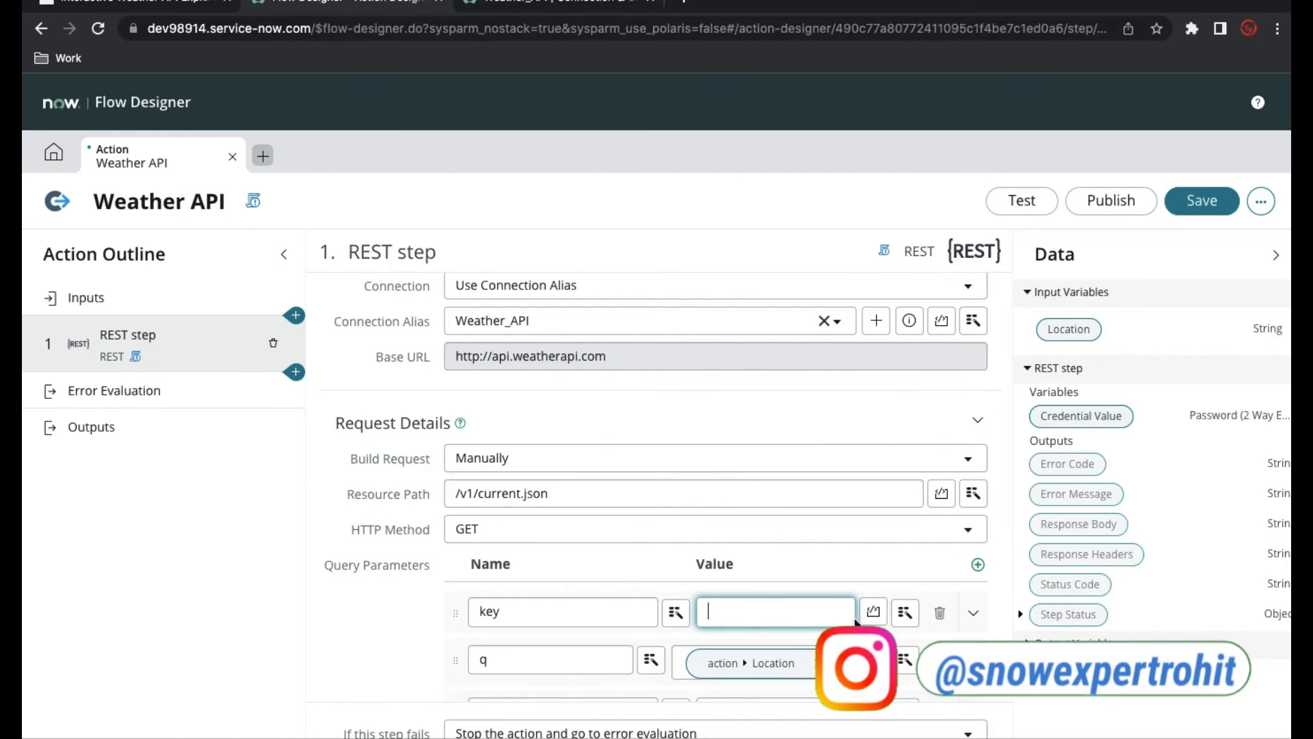
{"action": "left_click", "coordinate": [904, 612]}
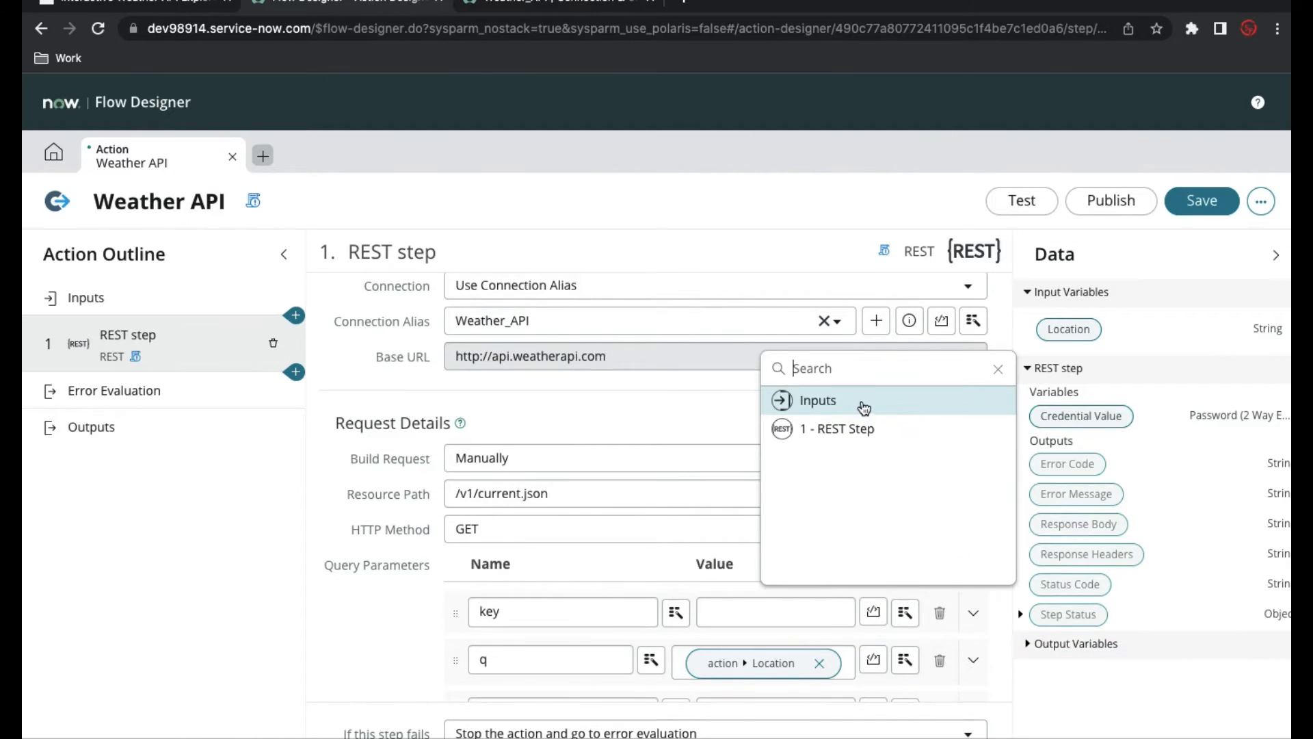
{"action": "left_click", "coordinate": [859, 430]}
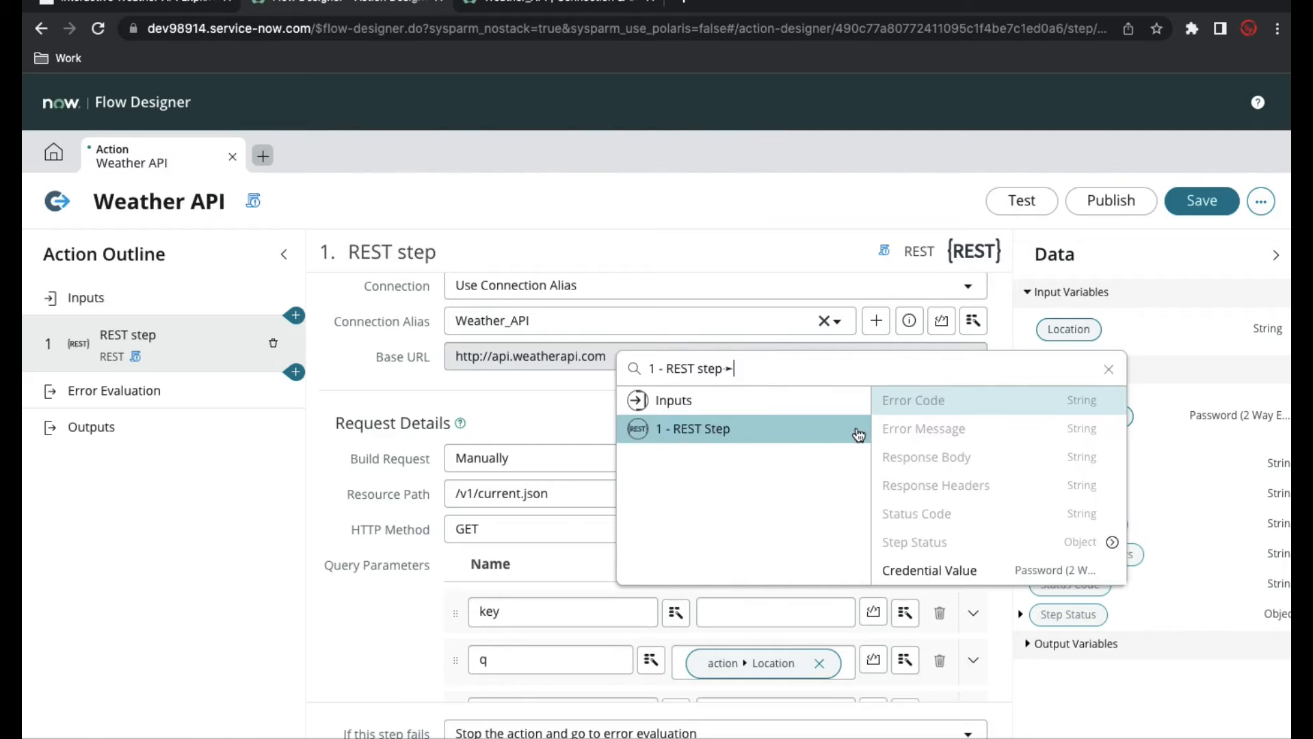
{"action": "left_click", "coordinate": [930, 571]}
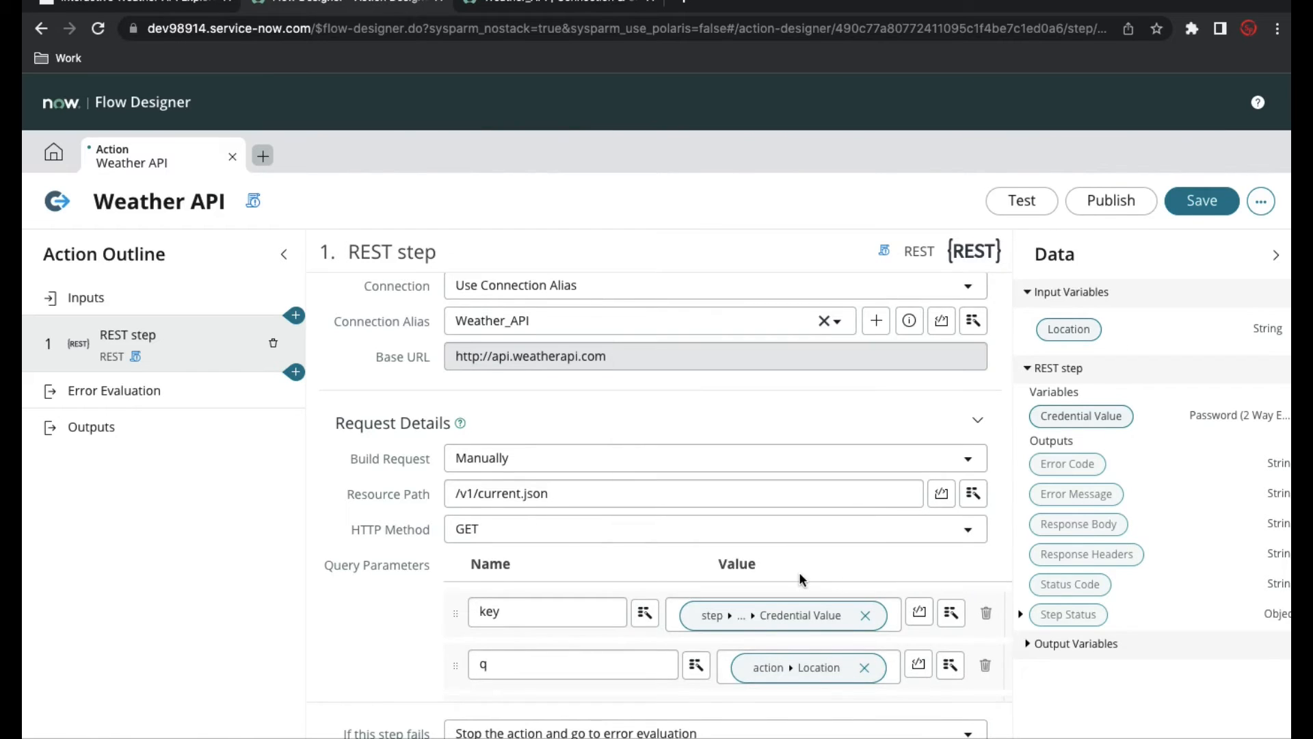
Review the REST step's request details and save the Weather API action.
{"action": "scroll", "coordinate": [799, 572], "scroll_direction": "down", "scroll_amount": 2}
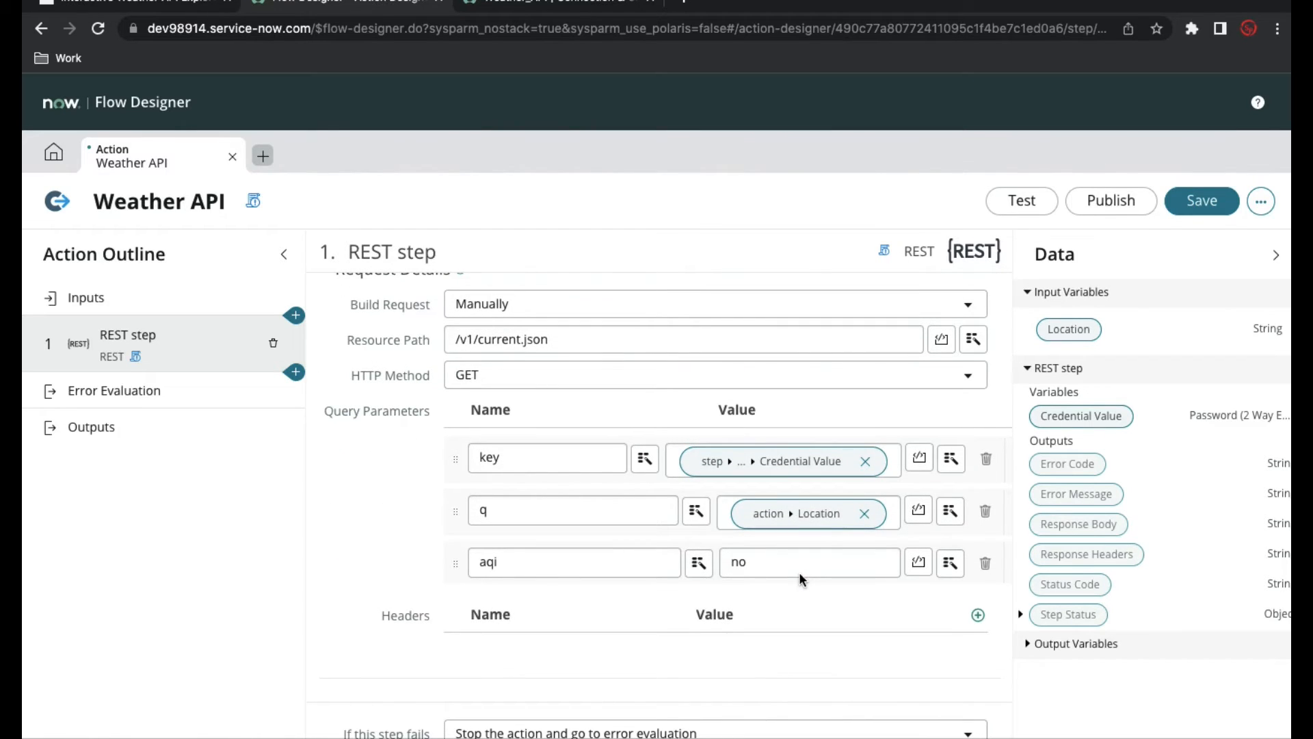
{"action": "scroll", "coordinate": [799, 572], "scroll_direction": "up", "scroll_amount": 3}
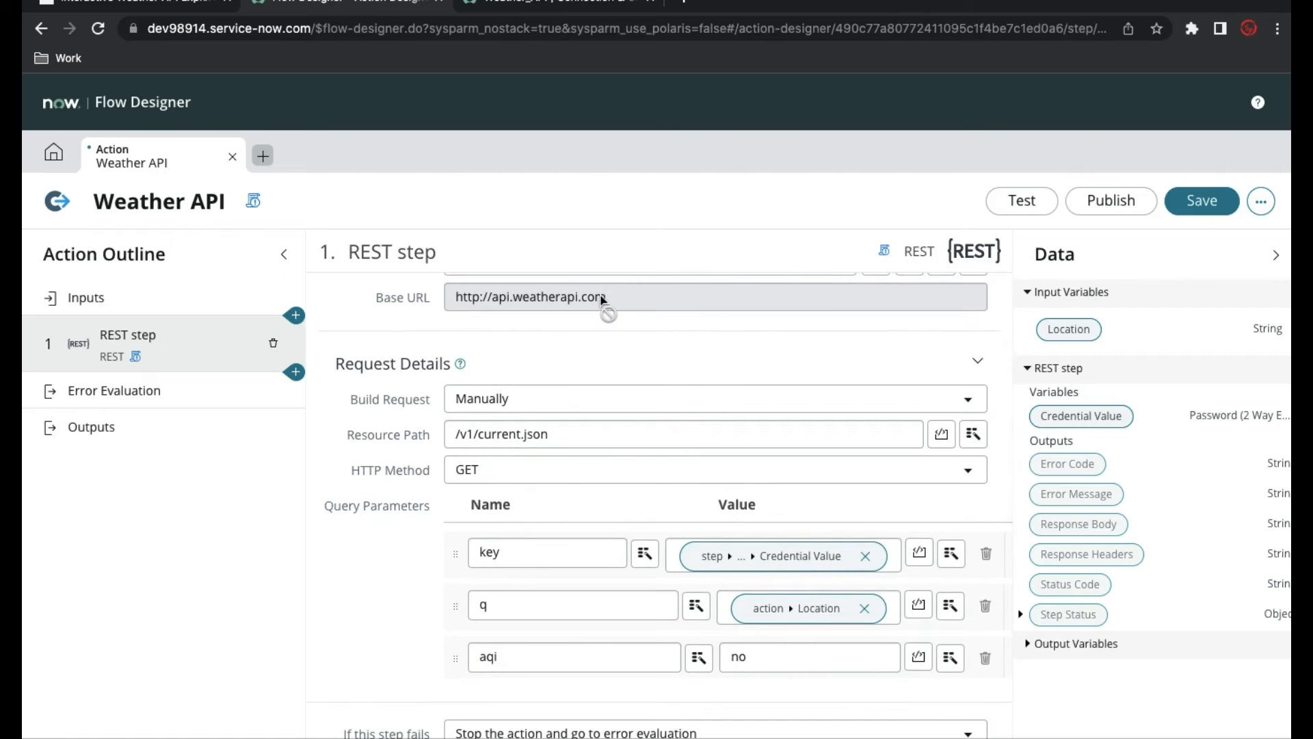
{"action": "scroll", "coordinate": [600, 306], "scroll_direction": "up", "scroll_amount": 1}
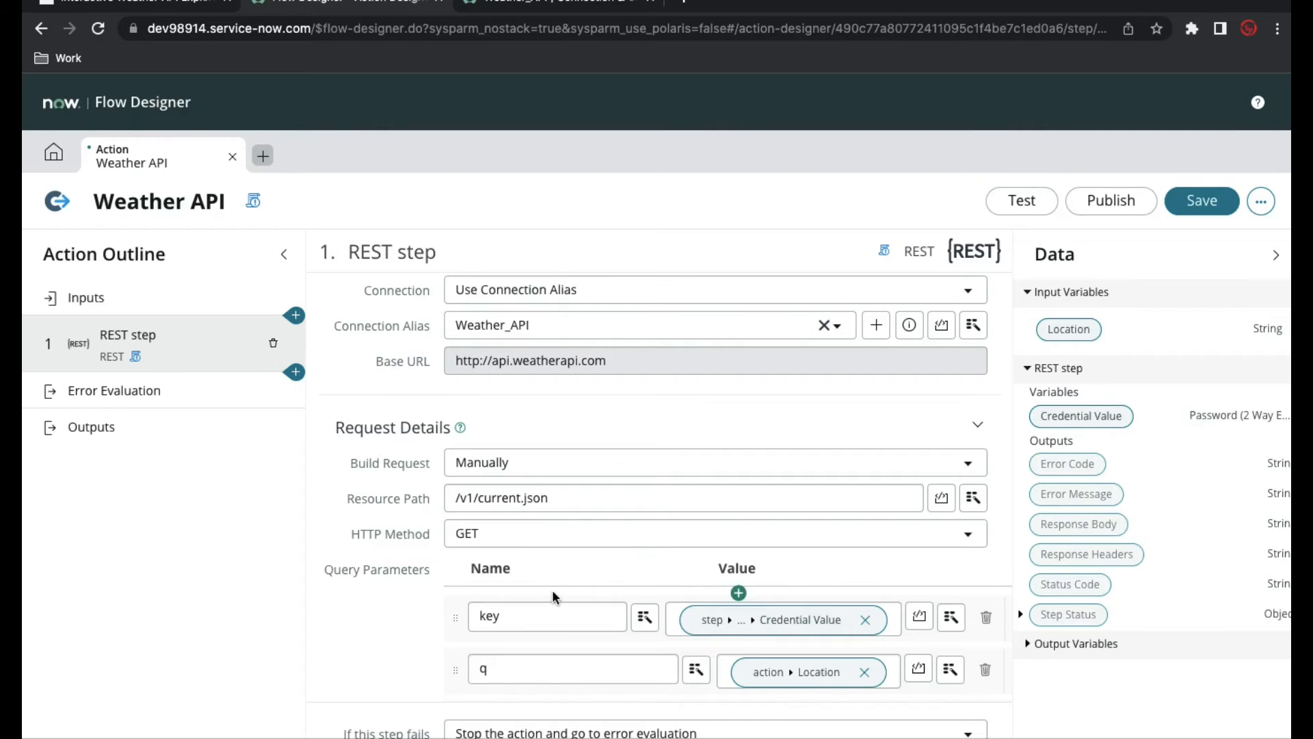
{"action": "scroll", "coordinate": [552, 590], "scroll_direction": "down", "scroll_amount": 4}
{"action": "scroll", "coordinate": [553, 597], "scroll_direction": "down", "scroll_amount": 1}
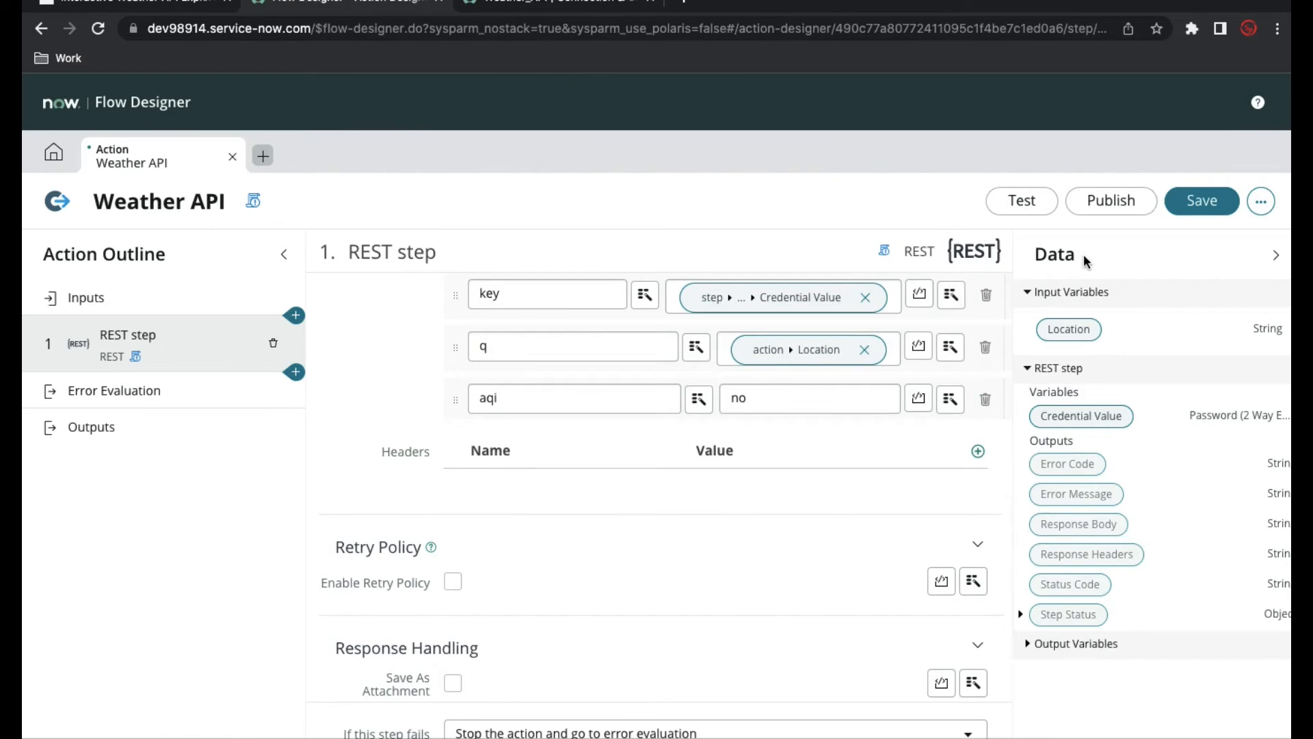
{"action": "left_click", "coordinate": [1208, 207]}
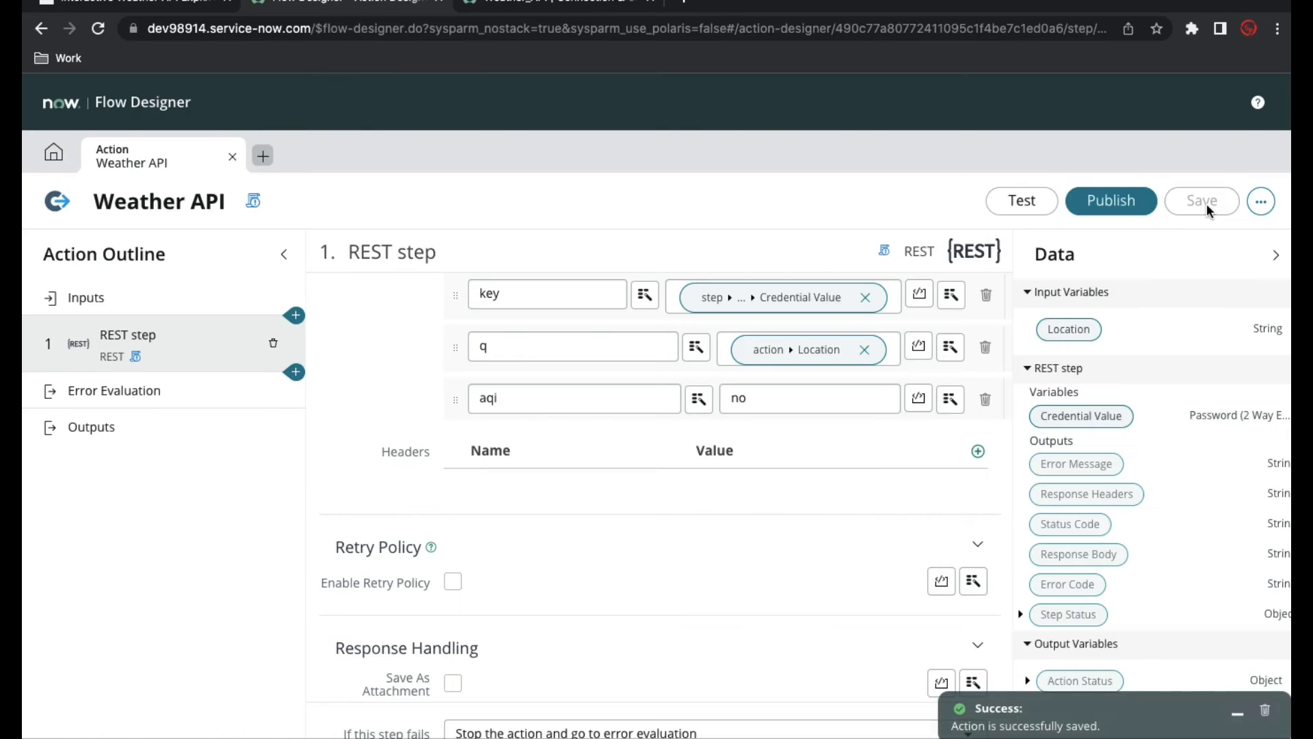
Run a test of the Weather API action with London as the Location.
{"action": "left_click", "coordinate": [1023, 200]}
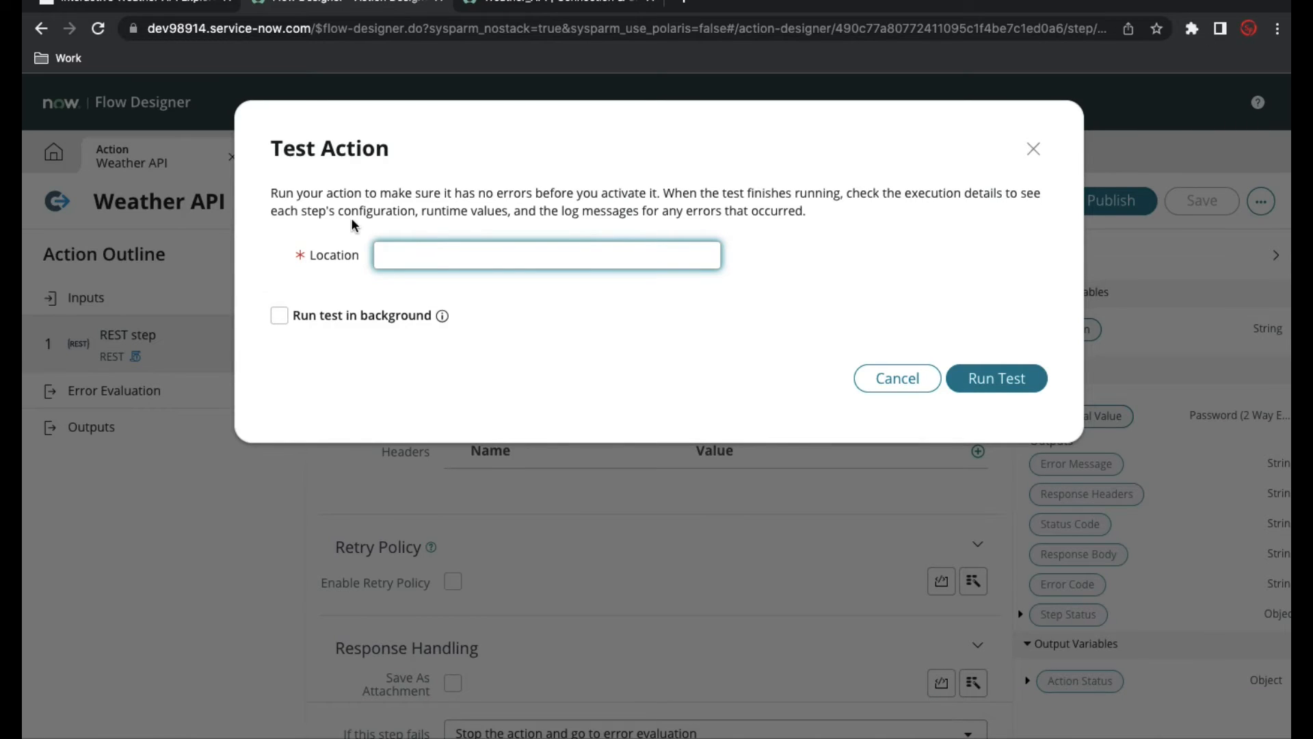
{"action": "type", "text": "London"}
{"action": "left_click", "coordinate": [1020, 380]}
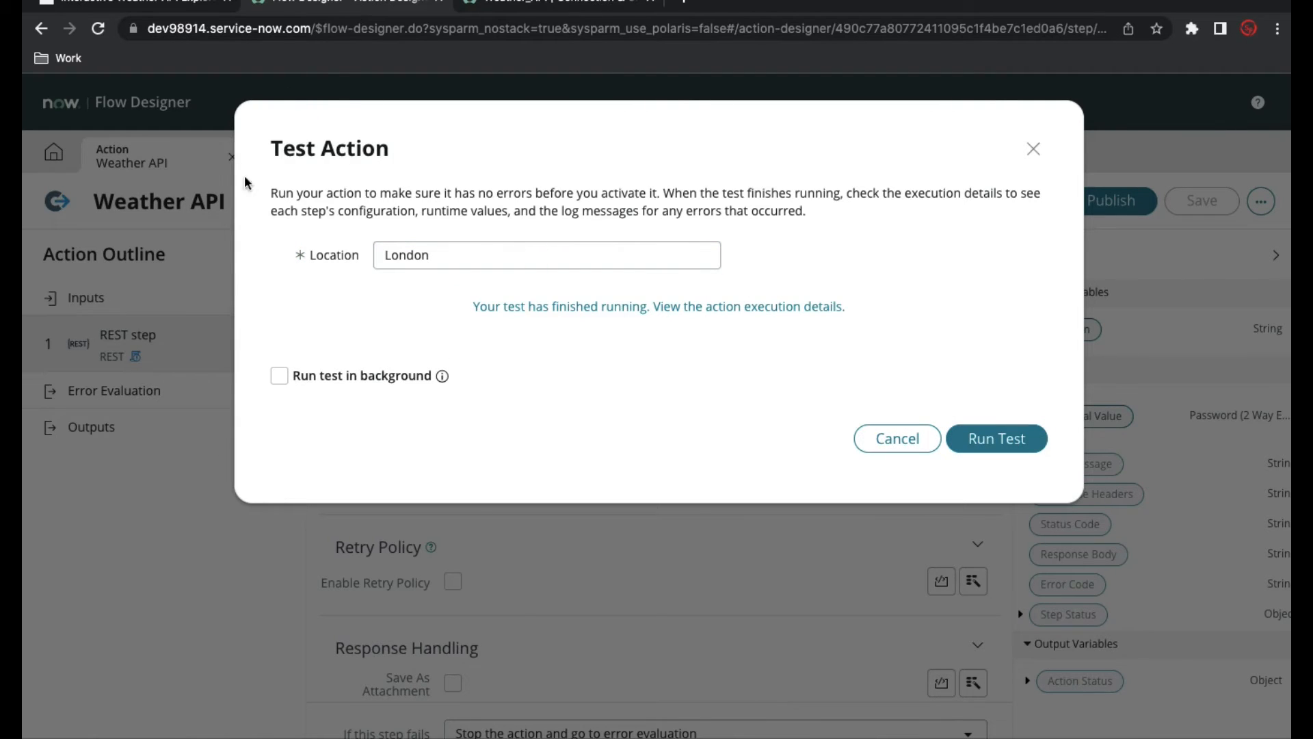
Open the test's execution details and view the Action Status output object.
{"action": "left_click", "coordinate": [565, 306]}
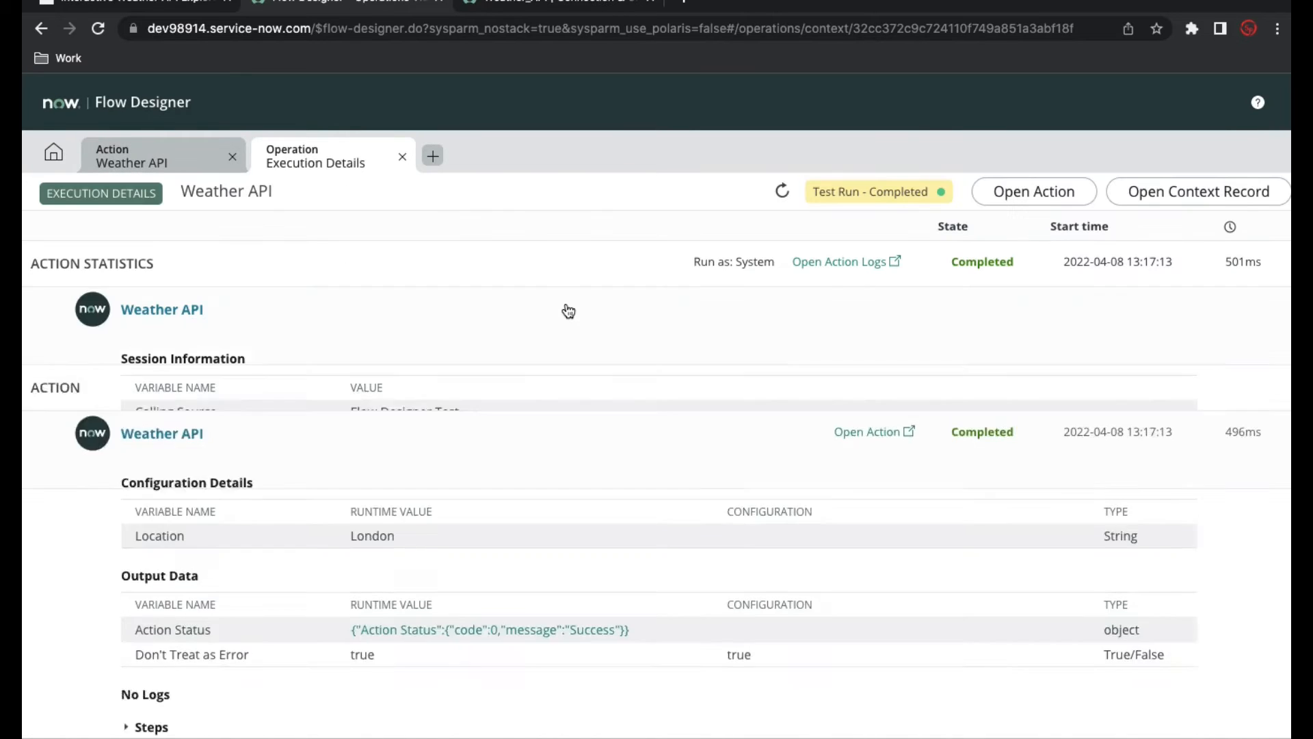
{"action": "scroll", "coordinate": [461, 514], "scroll_direction": "down", "scroll_amount": 2}
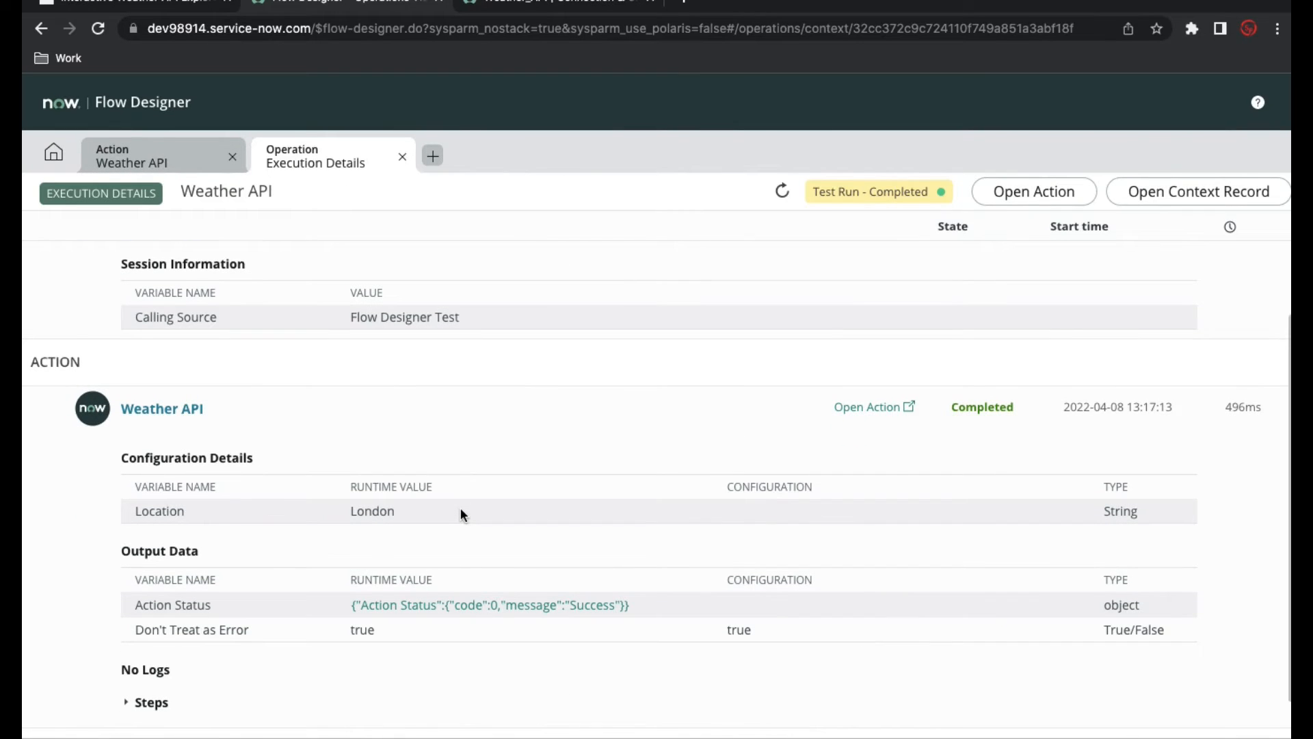
{"action": "left_click", "coordinate": [420, 609]}
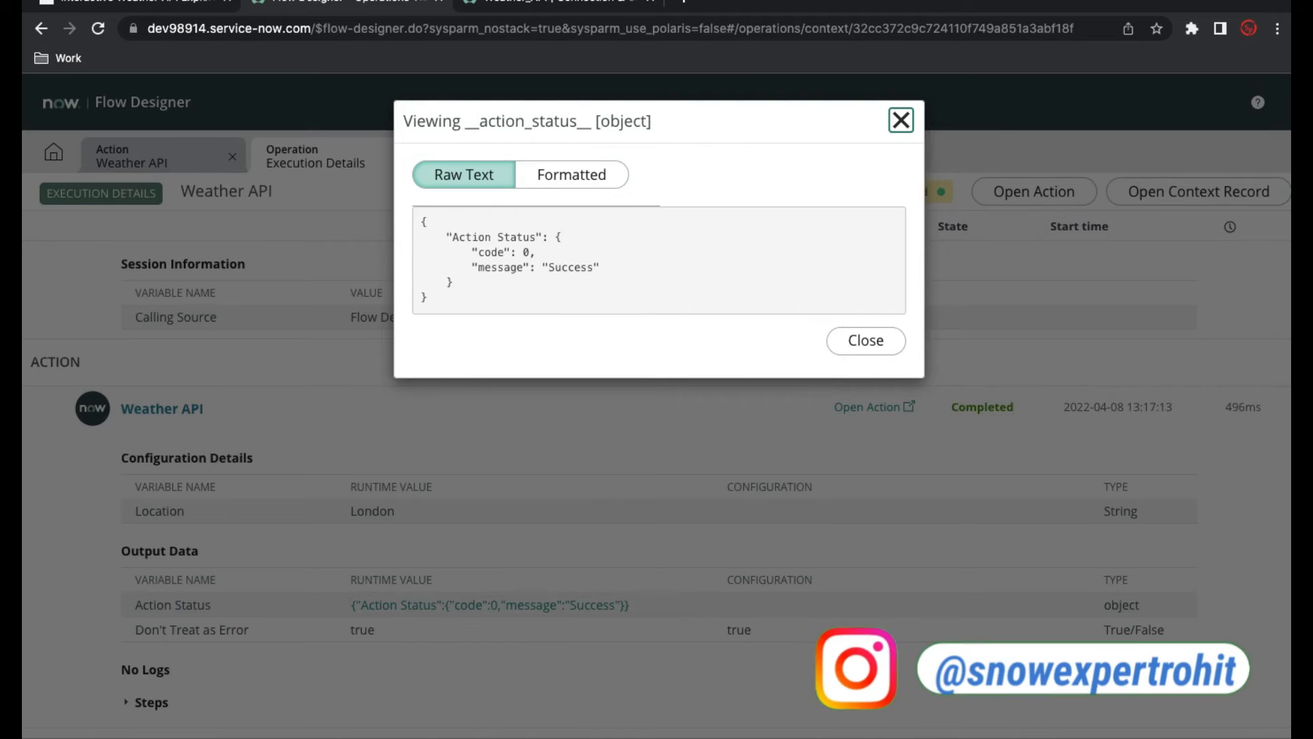
Examine the sample London response in the WeatherAPI explorer, then return to Flow Designer and dismiss the Action Status object.
{"action": "left_click", "coordinate": [116, 3]}
{"action": "scroll", "coordinate": [356, 445], "scroll_direction": "down", "scroll_amount": 7}
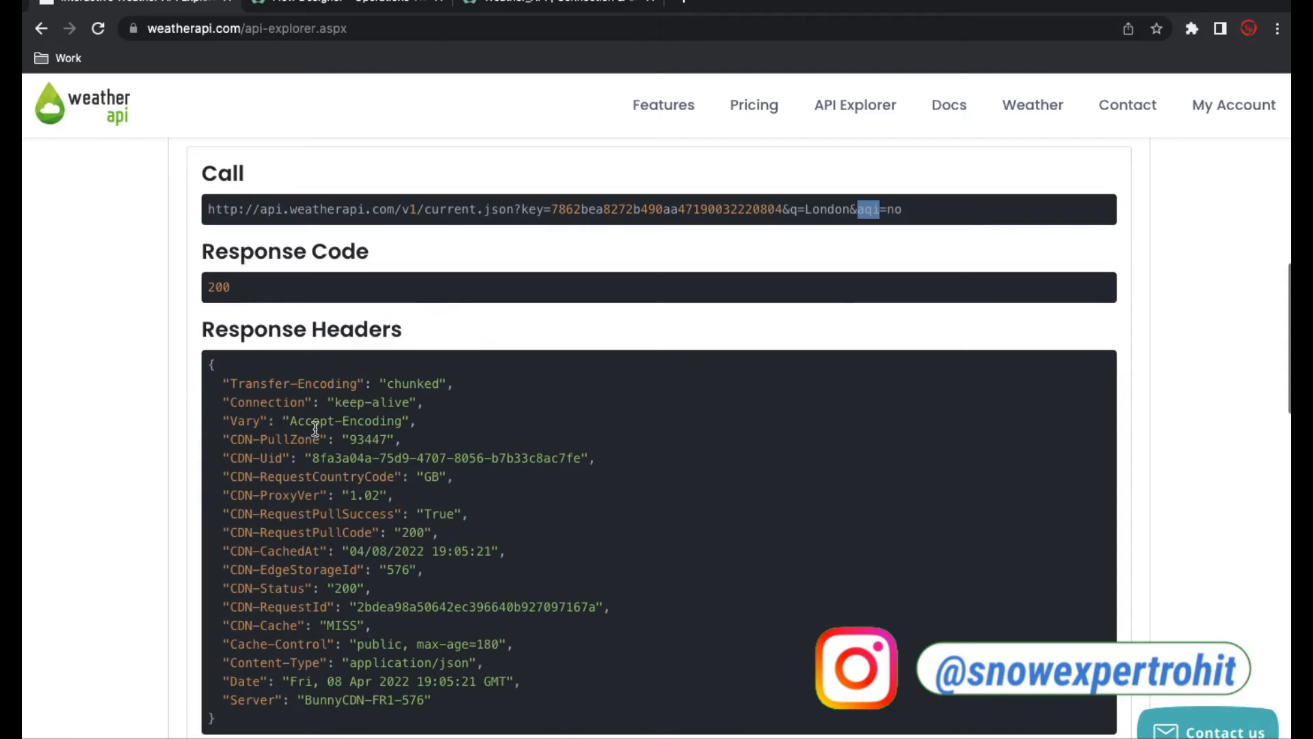
{"action": "scroll", "coordinate": [284, 582], "scroll_direction": "down", "scroll_amount": 6}
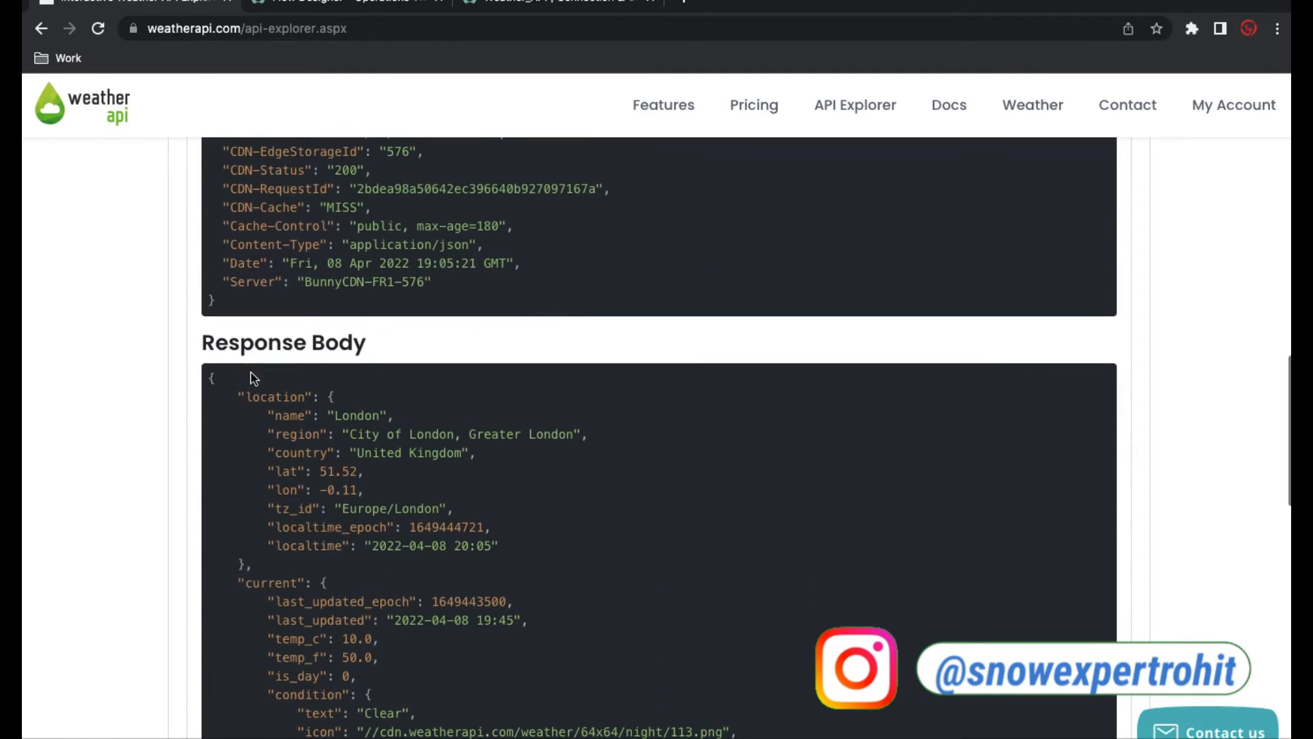
{"action": "left_click", "coordinate": [516, 3]}
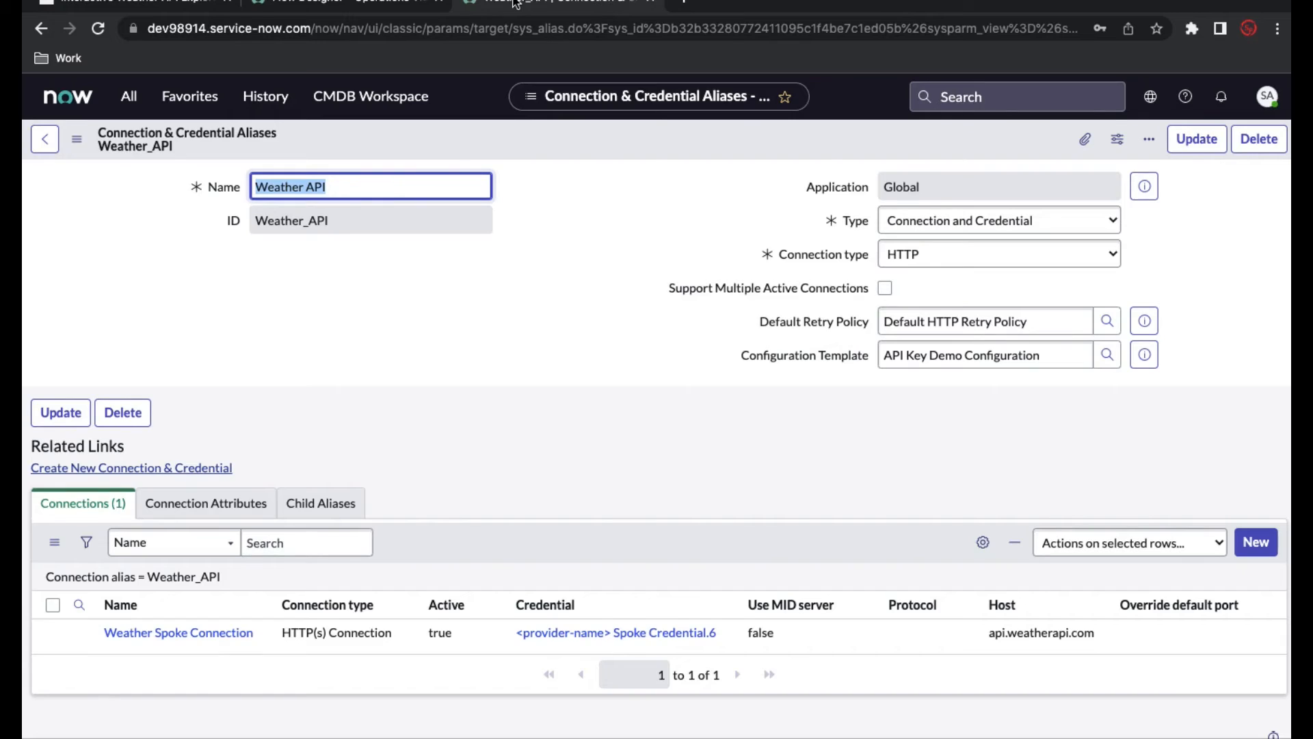
{"action": "left_click", "coordinate": [356, 2]}
{"action": "left_click", "coordinate": [890, 342]}
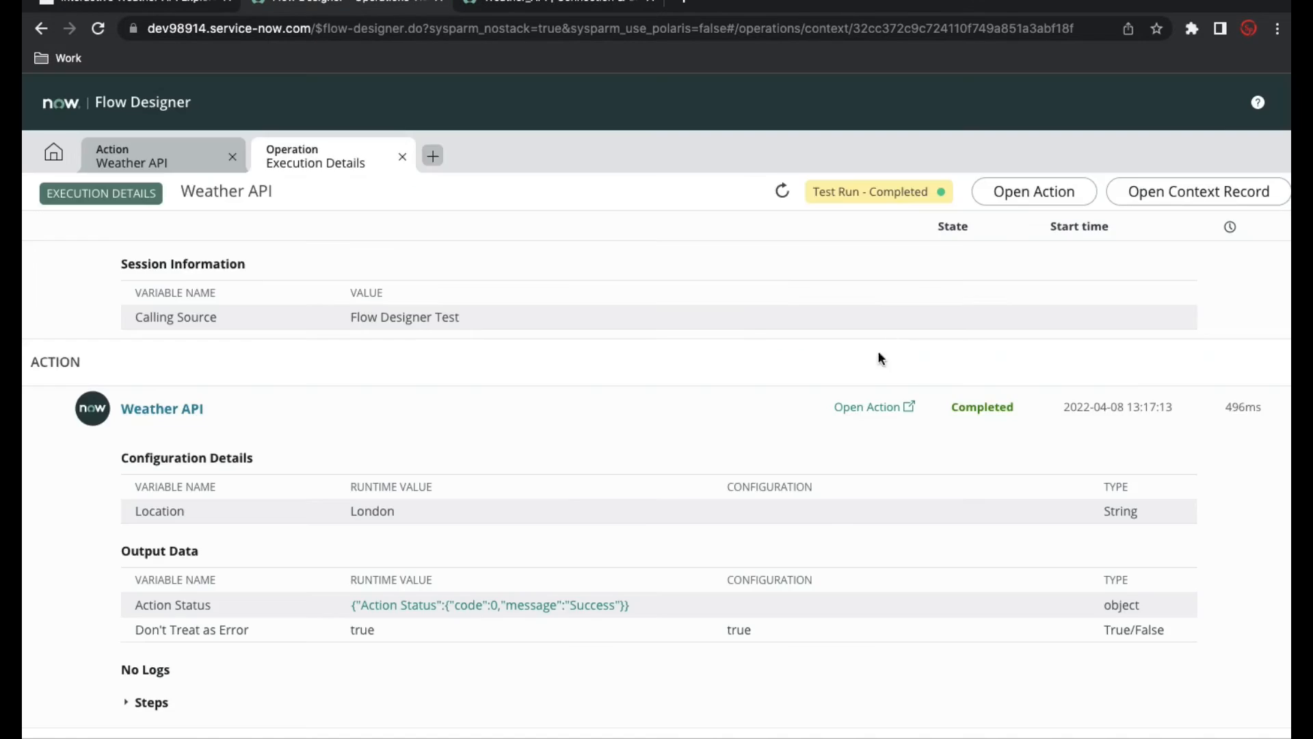
Expand the execution's steps, review the REST step's configuration, and view the runtime value of its Query Parameters.
{"action": "scroll", "coordinate": [635, 507], "scroll_direction": "down", "scroll_amount": 1}
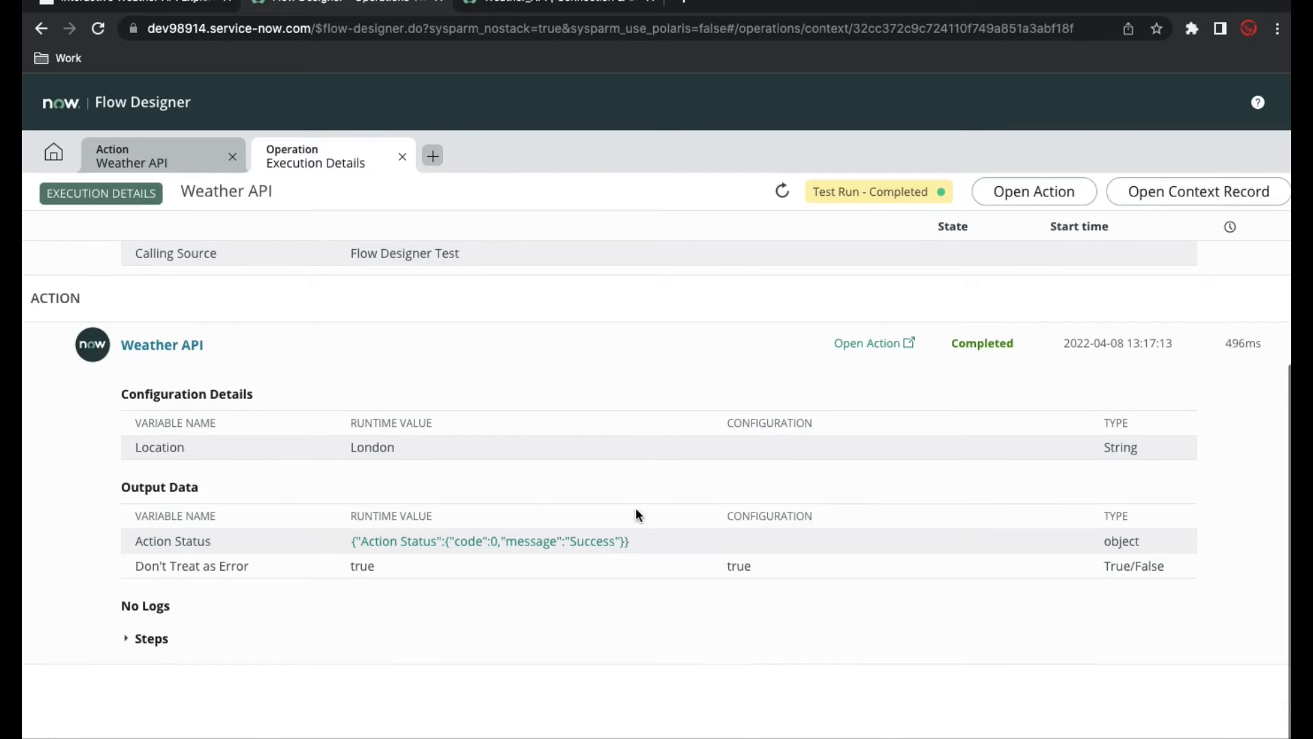
{"action": "left_click", "coordinate": [136, 644]}
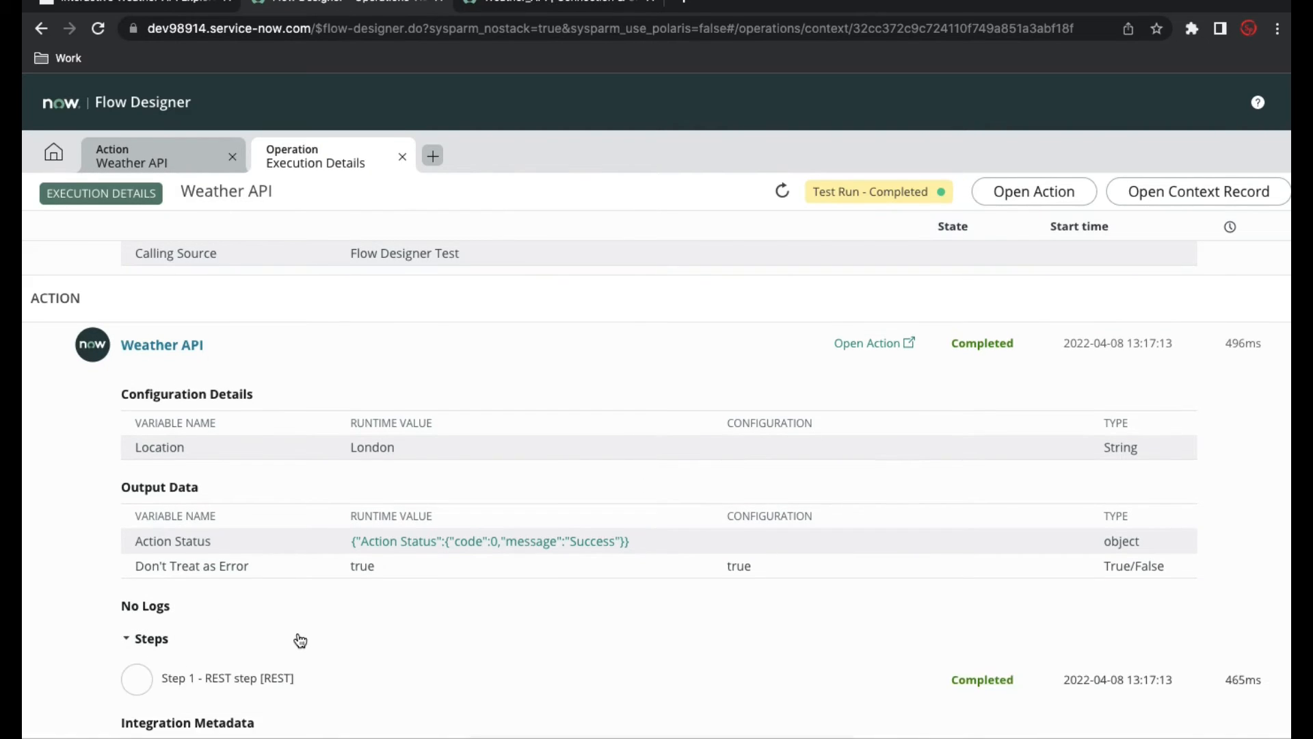
{"action": "scroll", "coordinate": [299, 636], "scroll_direction": "down", "scroll_amount": 5}
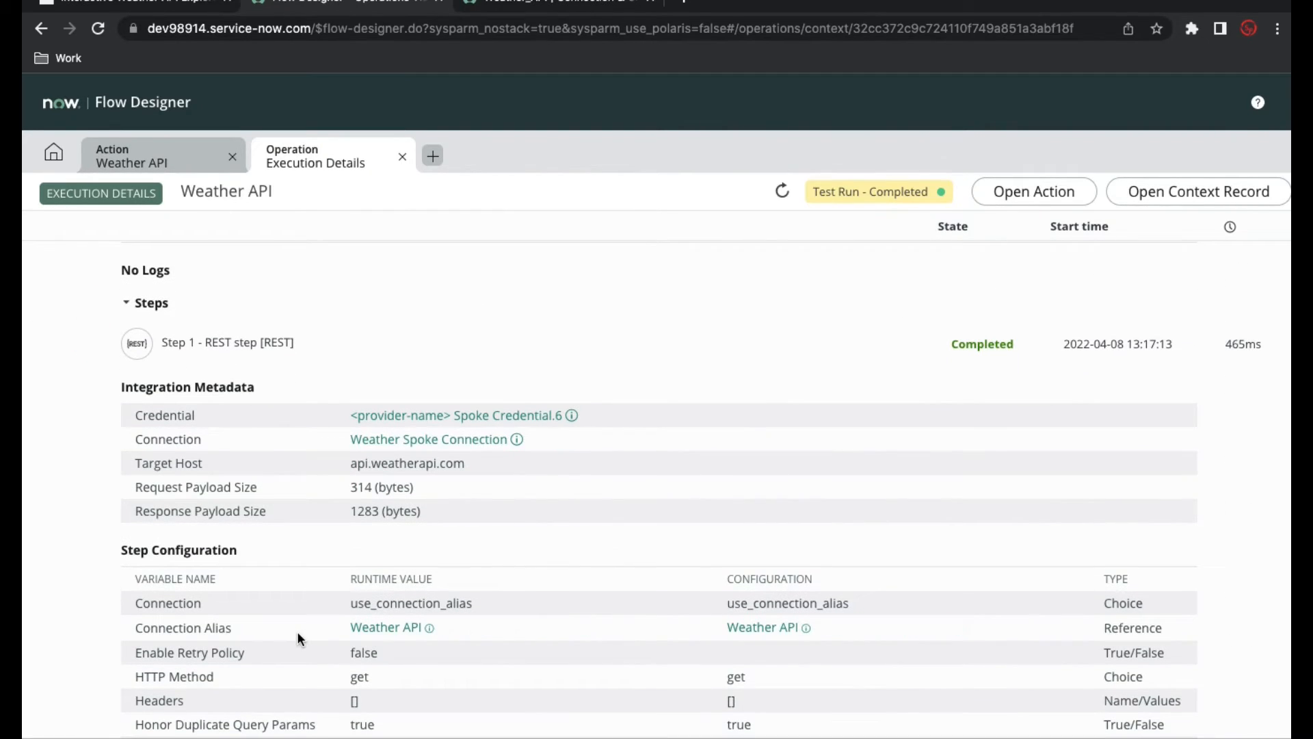
{"action": "scroll", "coordinate": [296, 631], "scroll_direction": "down", "scroll_amount": 2}
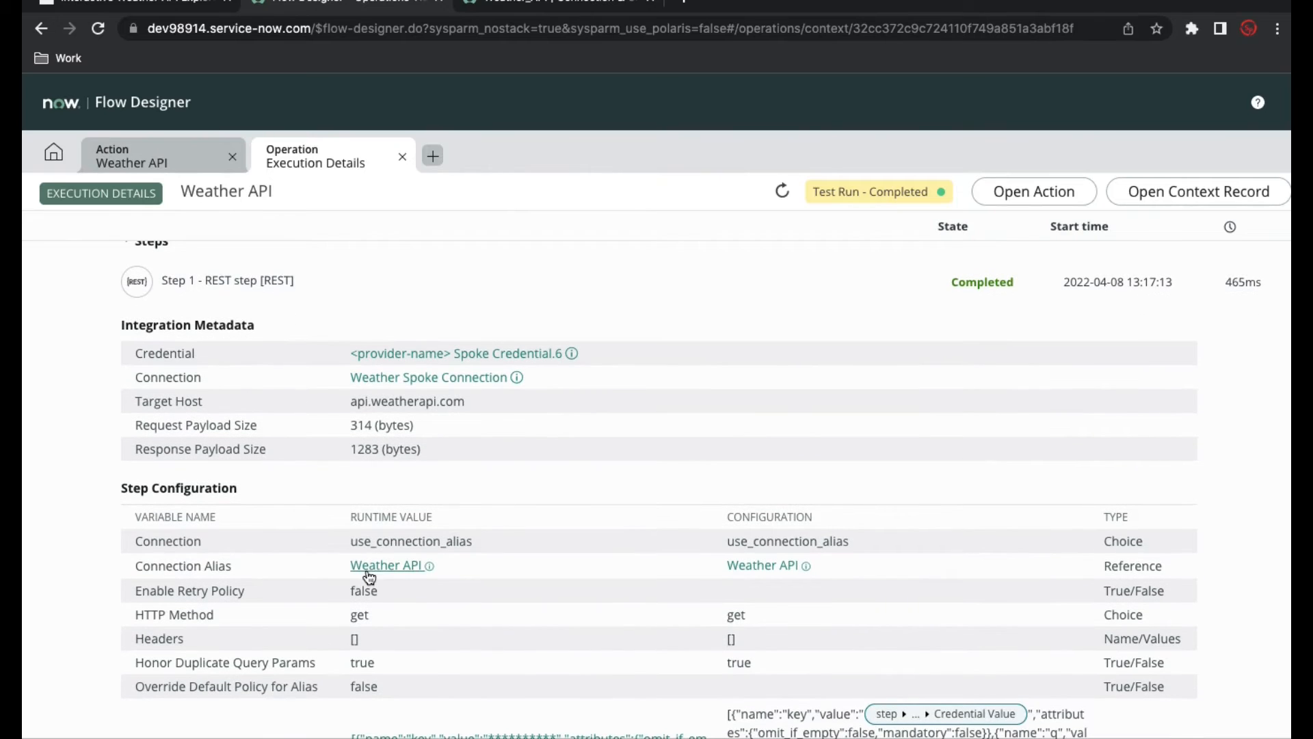
{"action": "scroll", "coordinate": [474, 590], "scroll_direction": "down", "scroll_amount": 2}
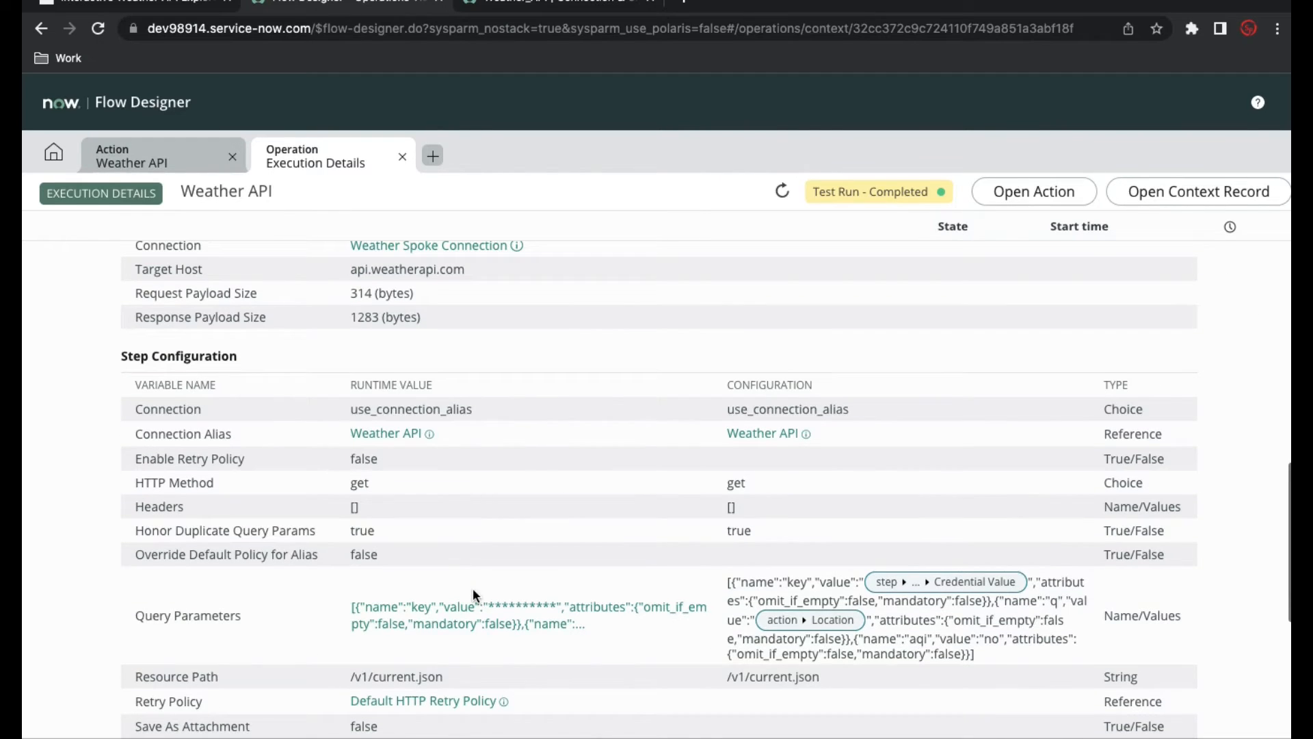
{"action": "left_click", "coordinate": [436, 616]}
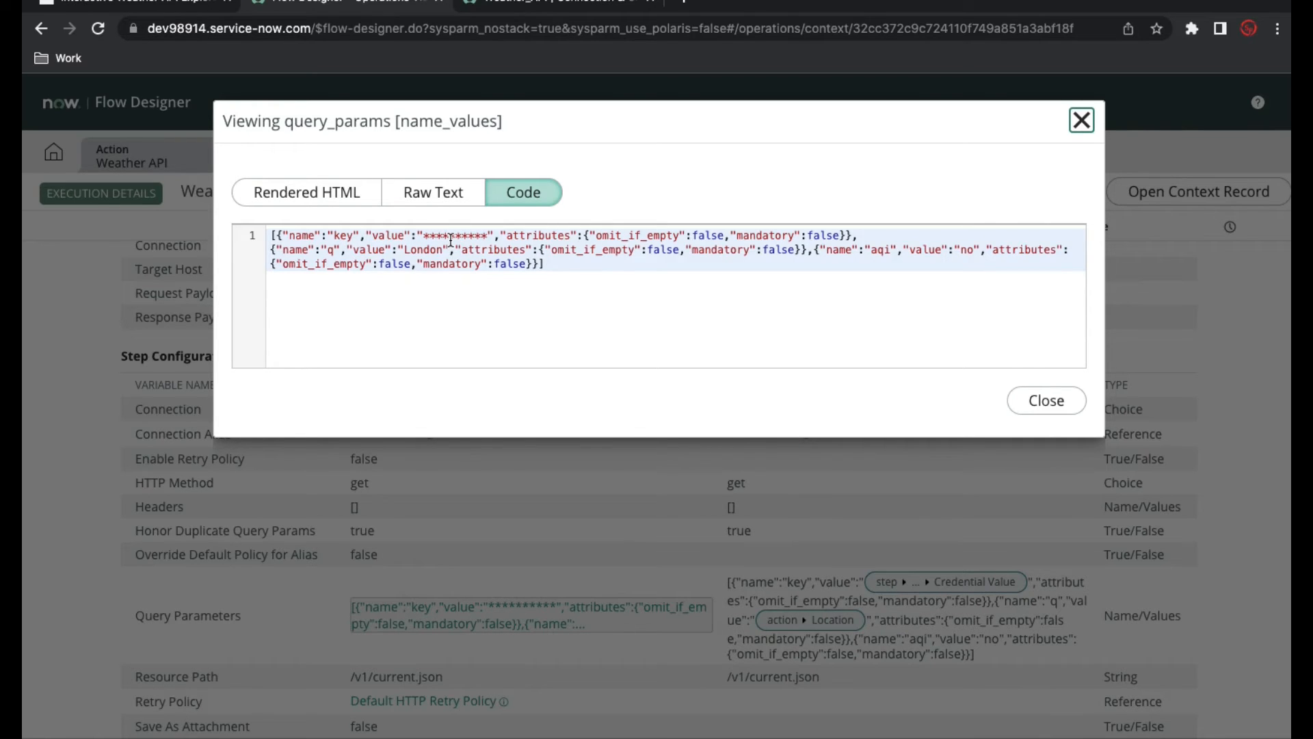
{"action": "left_click", "coordinate": [1050, 398]}
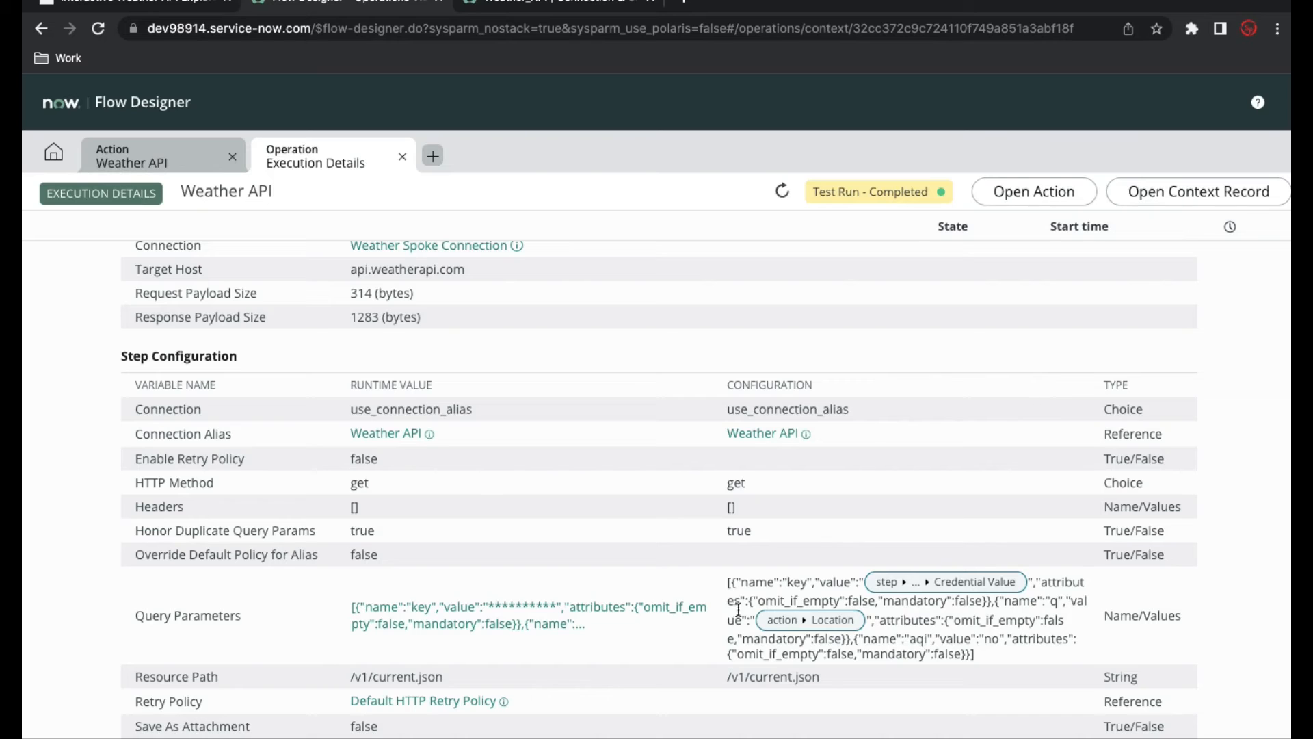
View the Response Body in the REST step's output data and review the execution details again.
{"action": "scroll", "coordinate": [695, 634], "scroll_direction": "down", "scroll_amount": 3}
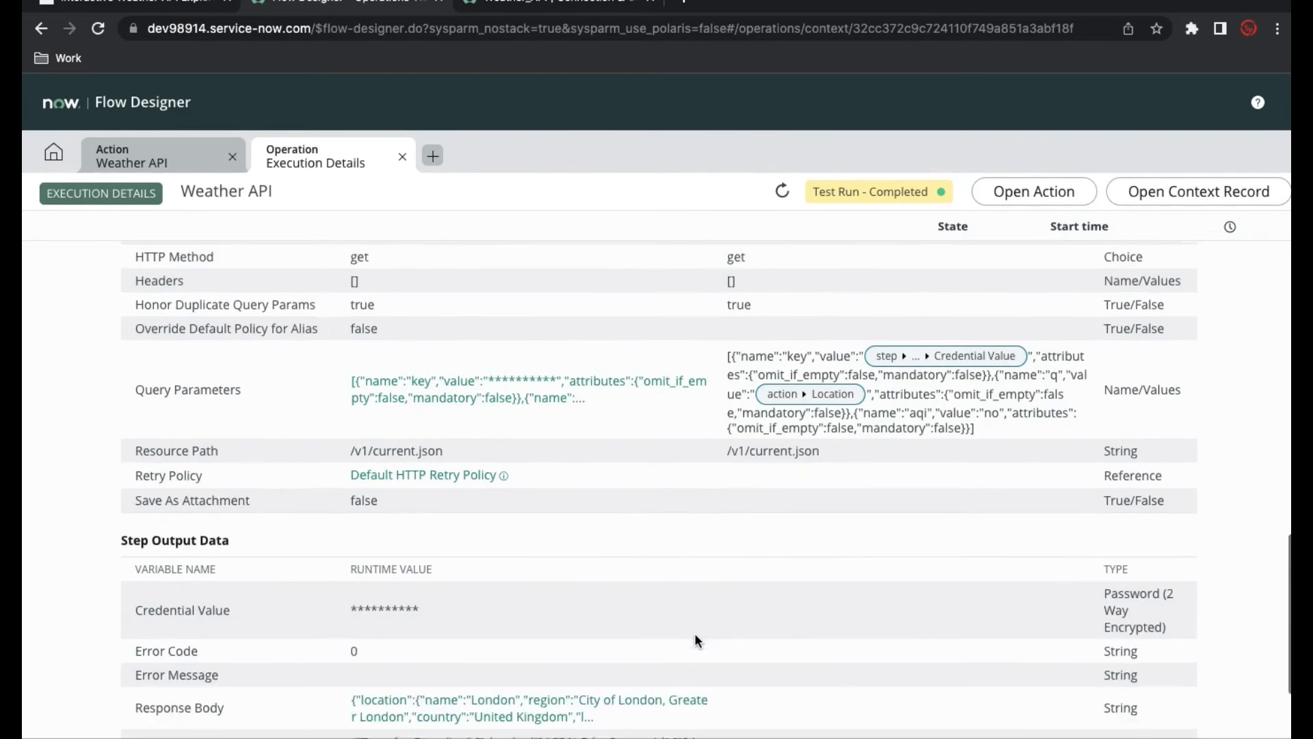
{"action": "scroll", "coordinate": [695, 633], "scroll_direction": "down", "scroll_amount": 2}
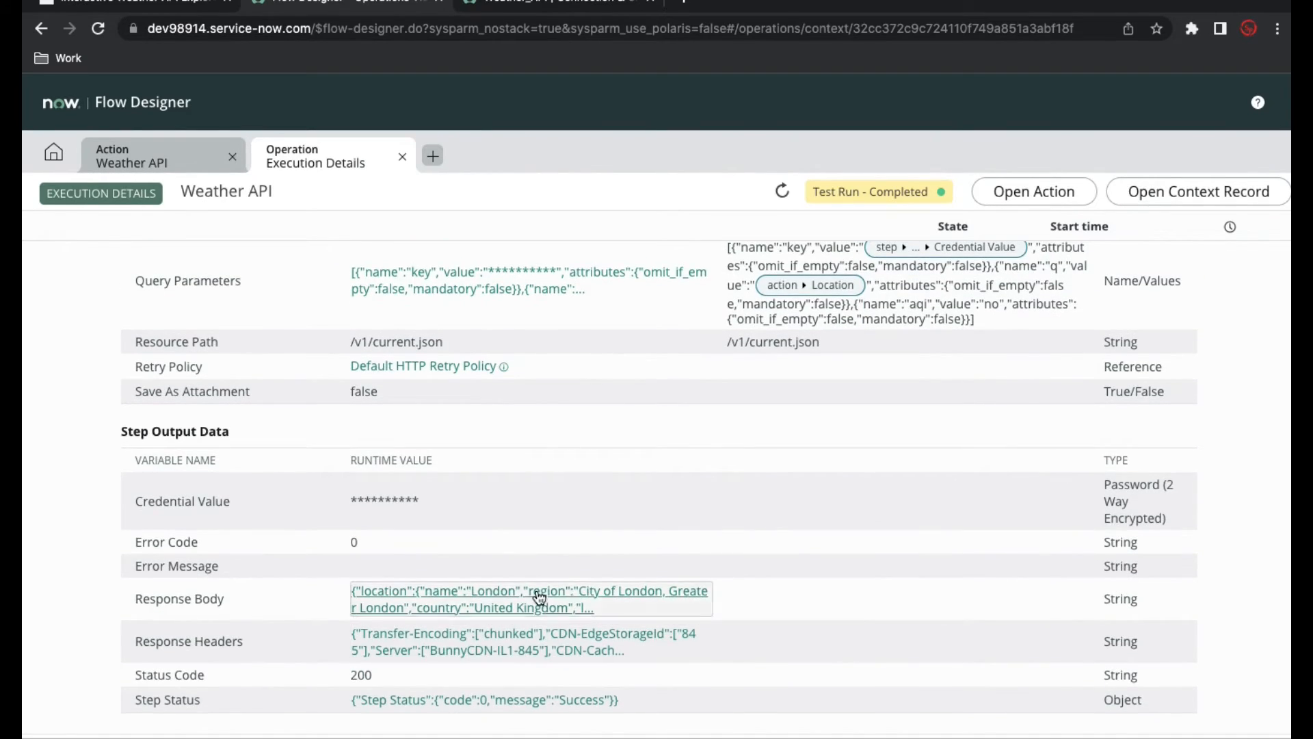
{"action": "left_click", "coordinate": [540, 598]}
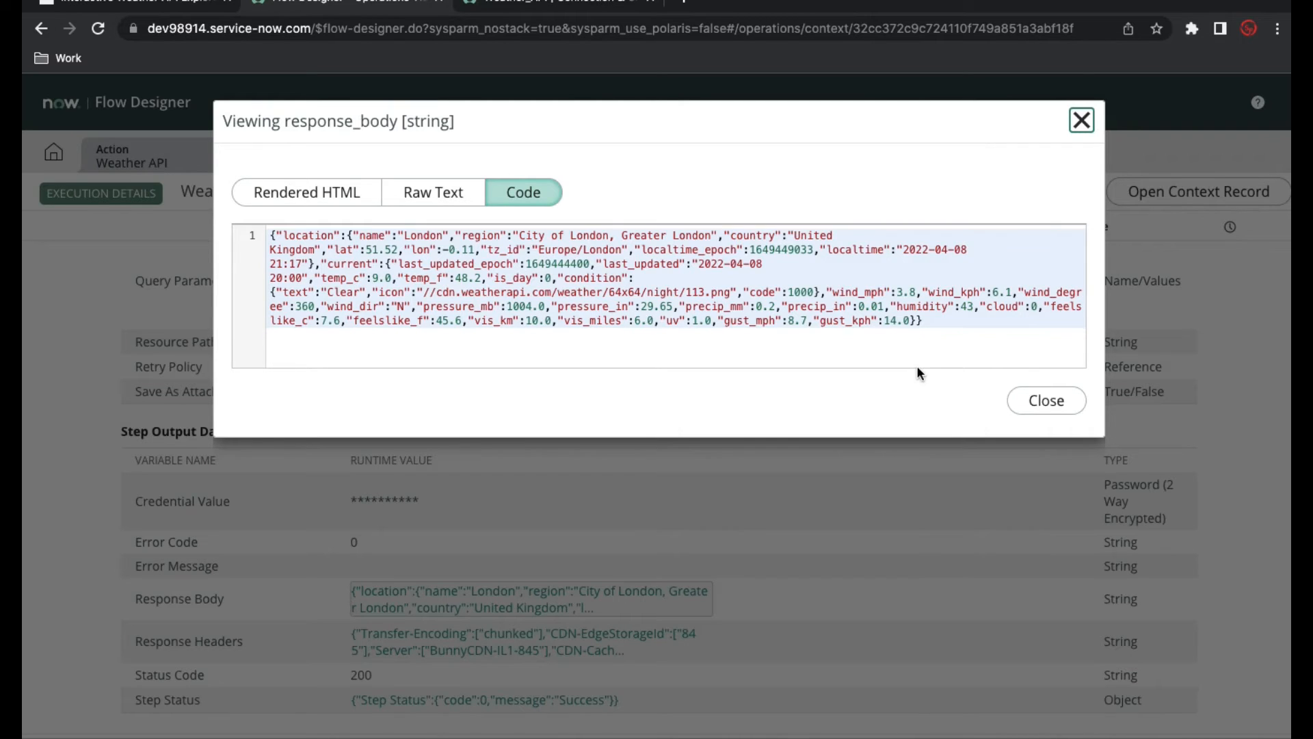
{"action": "left_click", "coordinate": [1060, 399]}
{"action": "scroll", "coordinate": [689, 458], "scroll_direction": "up", "scroll_amount": 7}
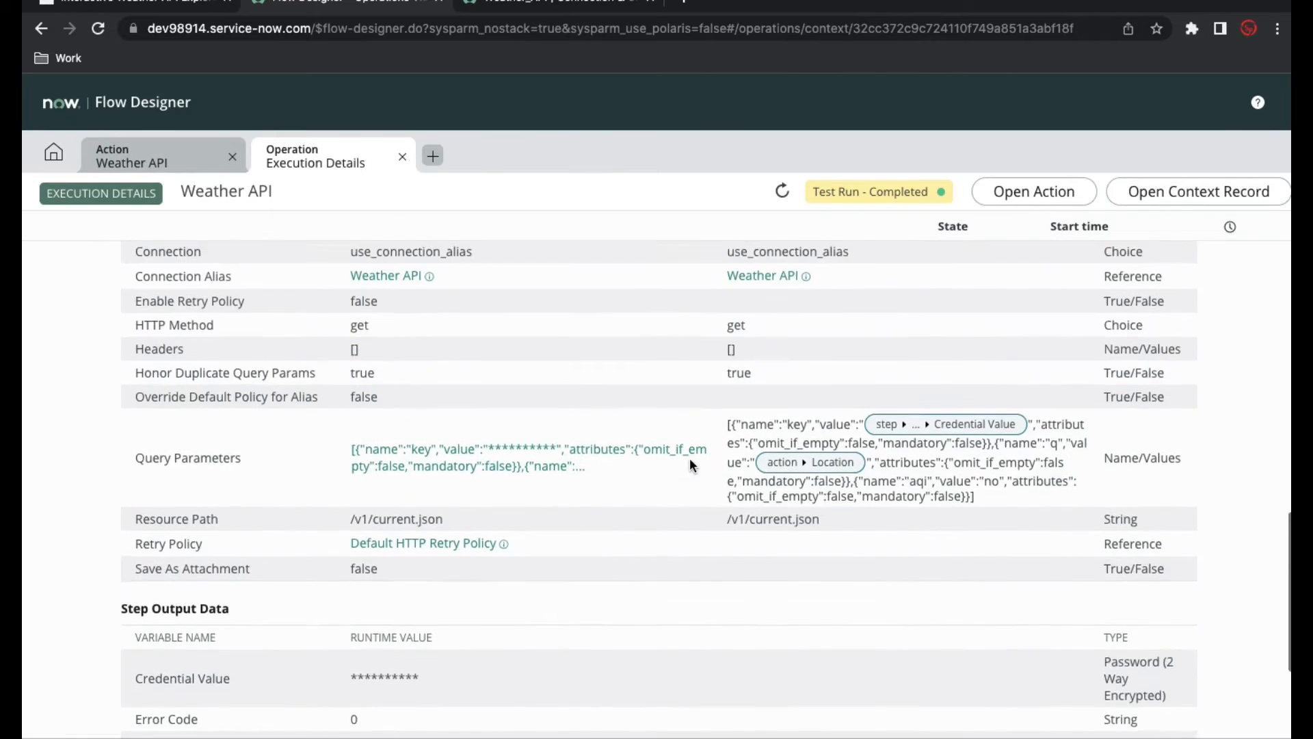
{"action": "scroll", "coordinate": [690, 463], "scroll_direction": "up", "scroll_amount": 3}
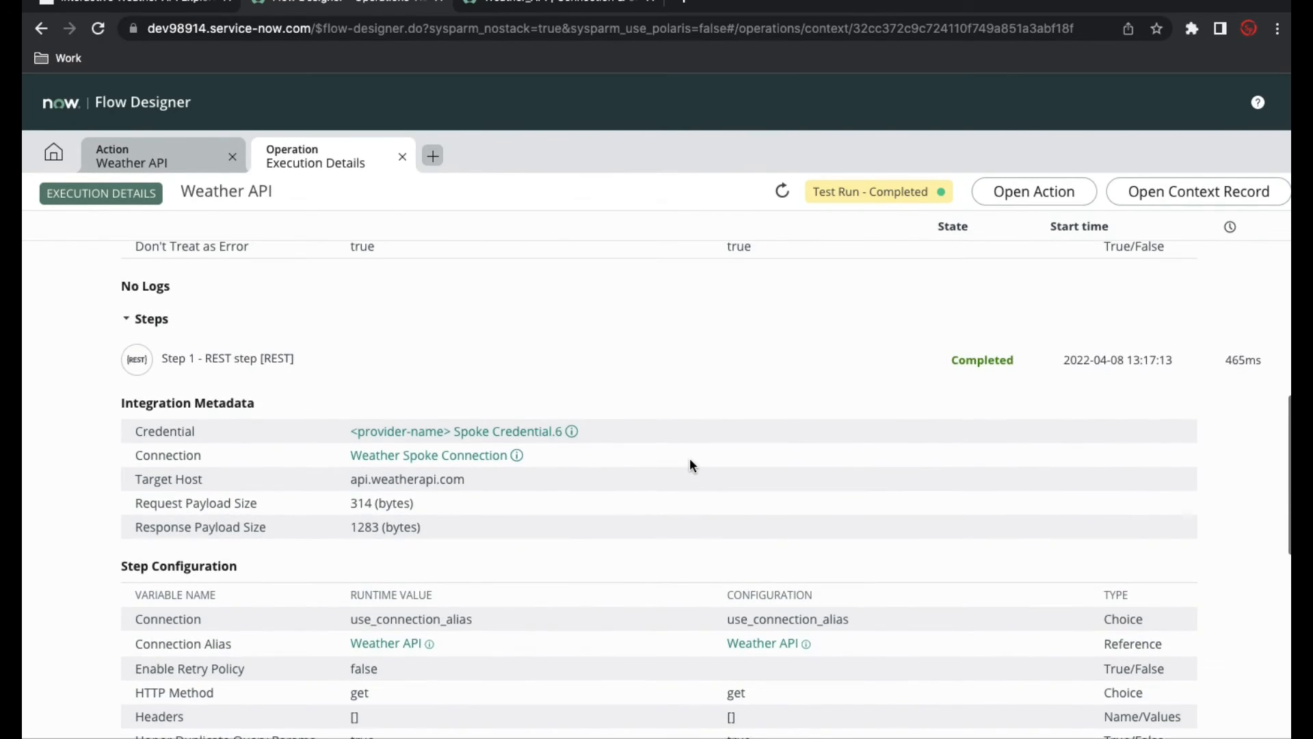
{"action": "scroll", "coordinate": [692, 467], "scroll_direction": "down", "scroll_amount": 2}
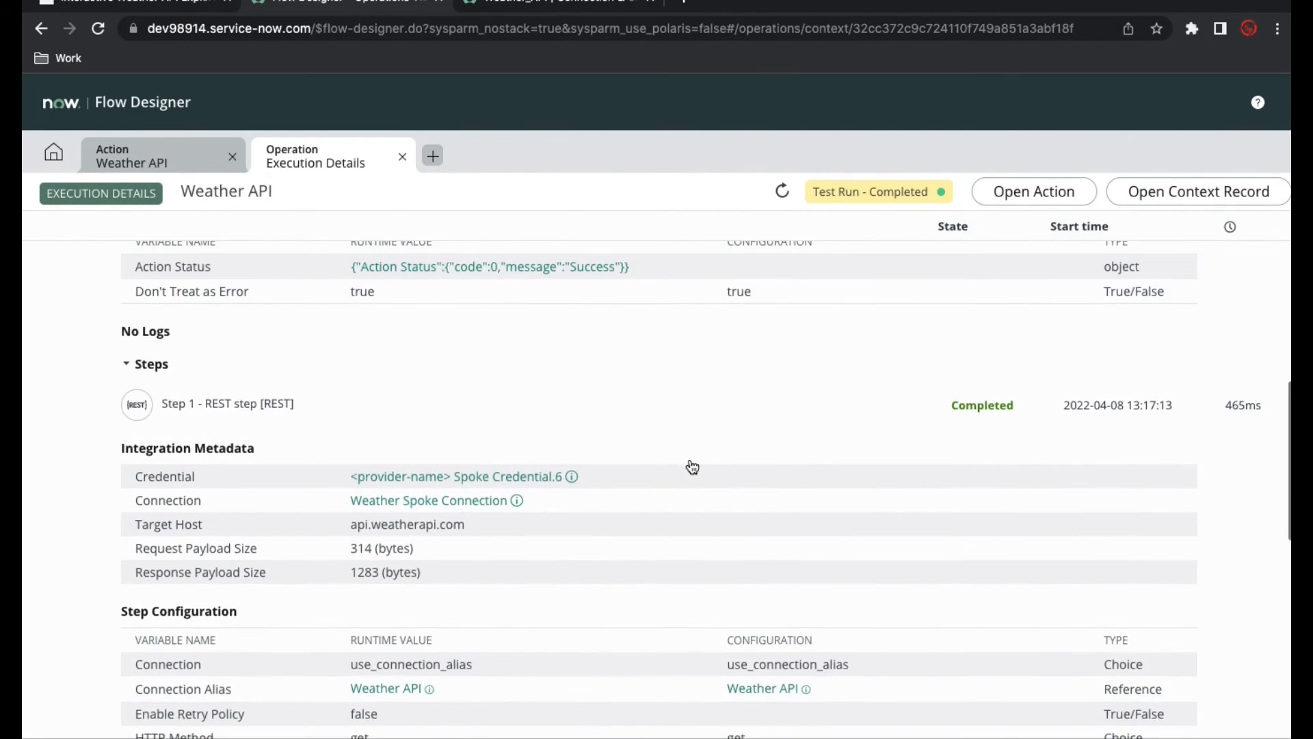
Return to the Weather API action, dismiss the test dialog, and add a JSON Parser step after the REST step.
{"action": "left_click", "coordinate": [184, 161]}
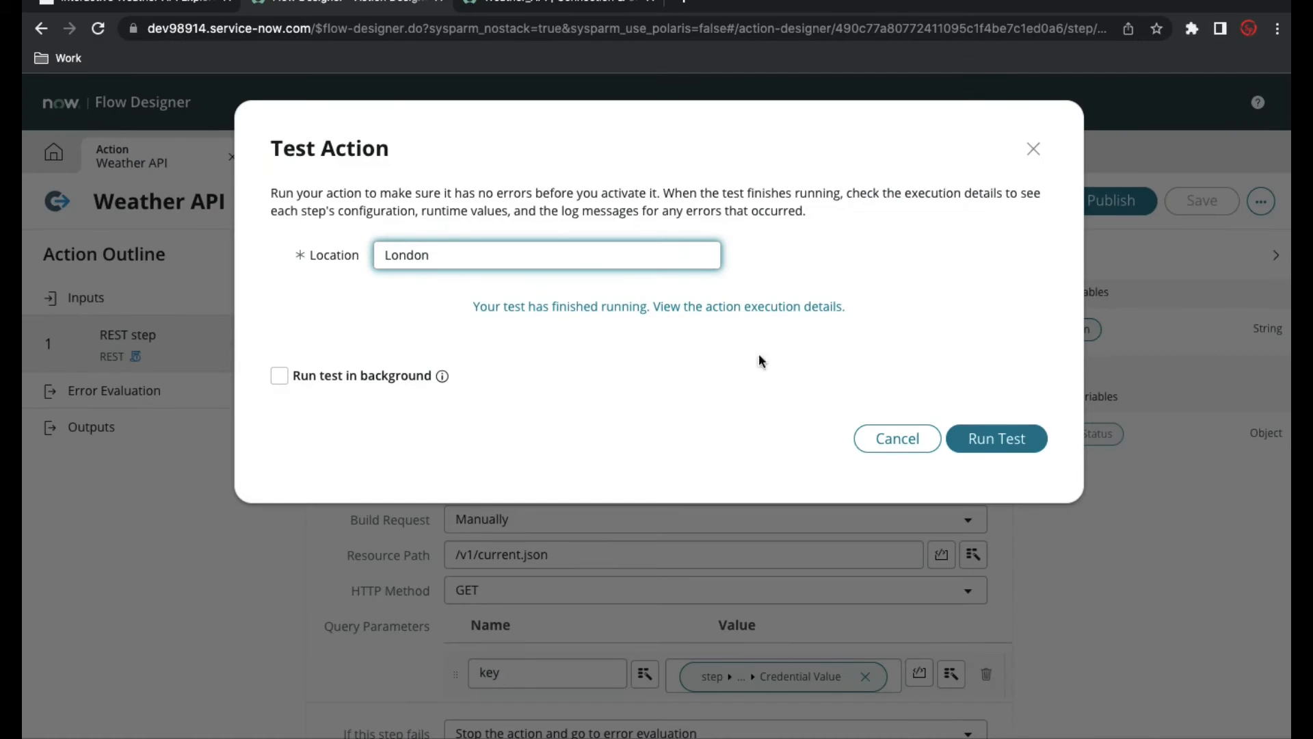
{"action": "left_click", "coordinate": [893, 449]}
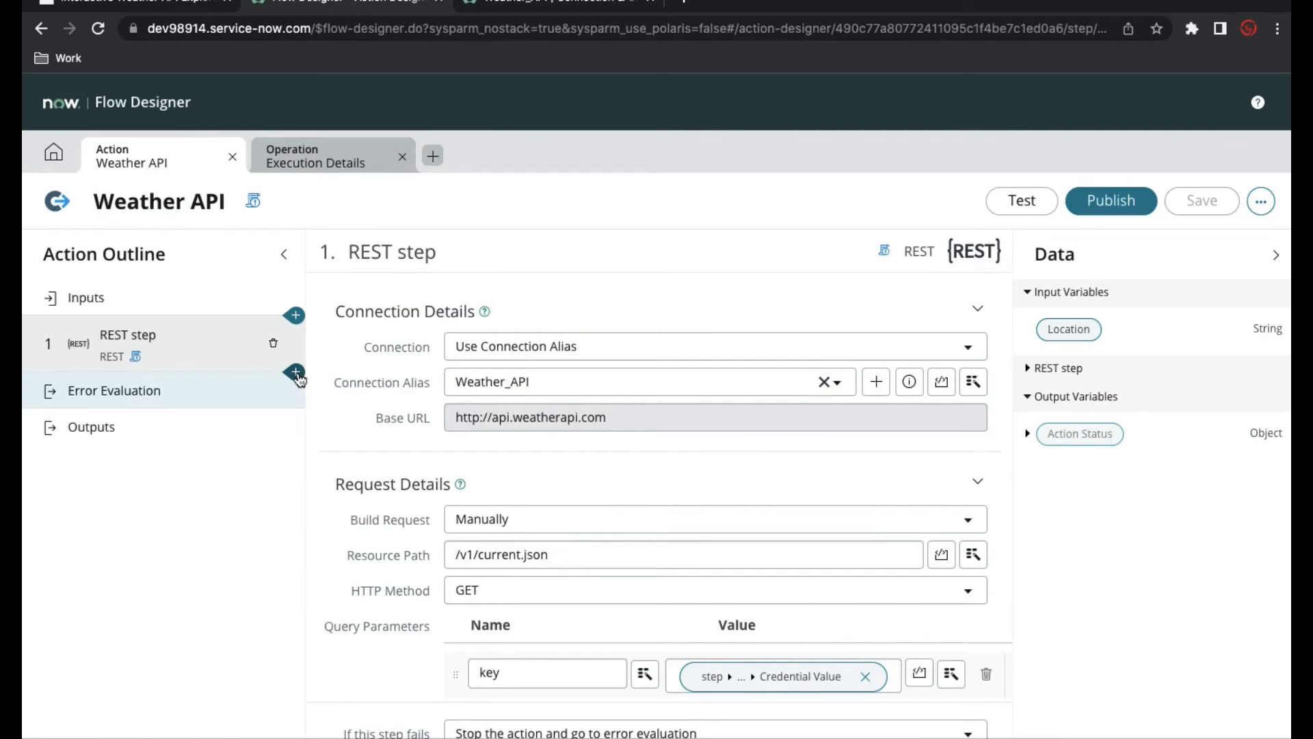
{"action": "left_click", "coordinate": [301, 372]}
{"action": "scroll", "coordinate": [483, 466], "scroll_direction": "down", "scroll_amount": 1}
{"action": "scroll", "coordinate": [483, 466], "scroll_direction": "down", "scroll_amount": 14}
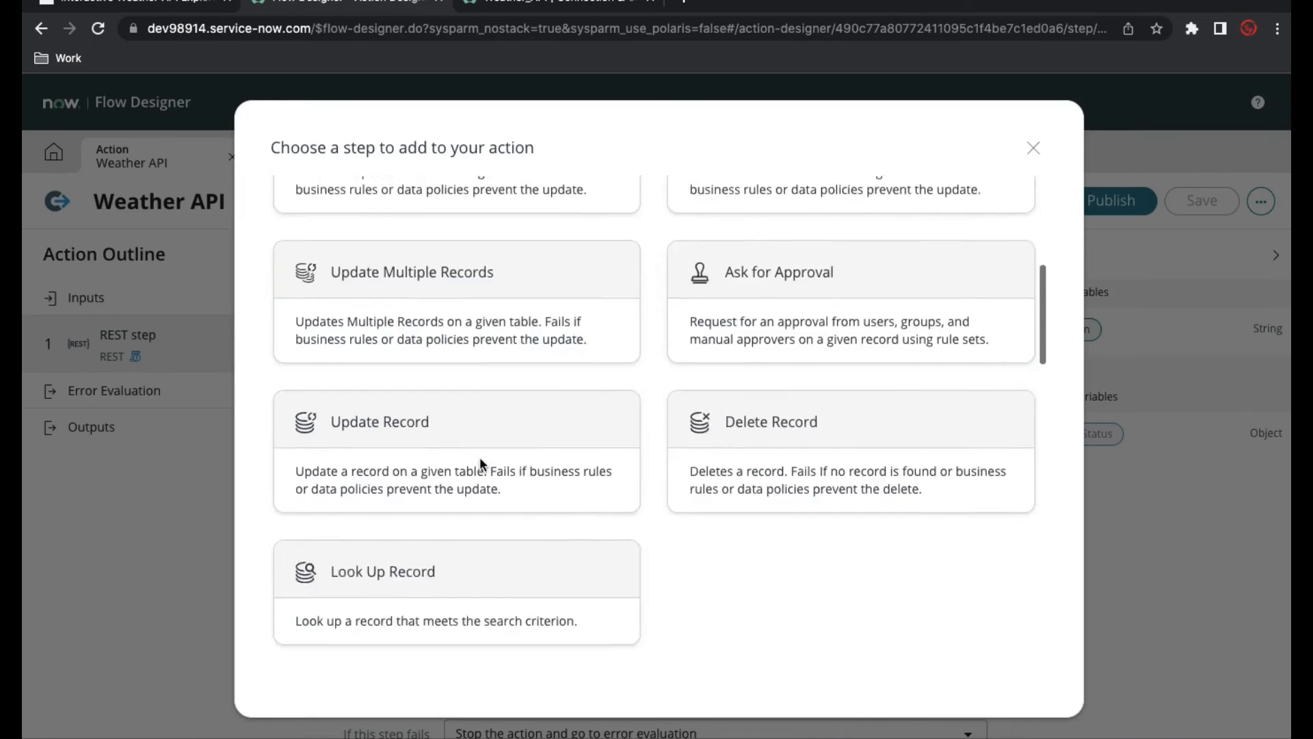
{"action": "scroll", "coordinate": [483, 466], "scroll_direction": "down", "scroll_amount": 8}
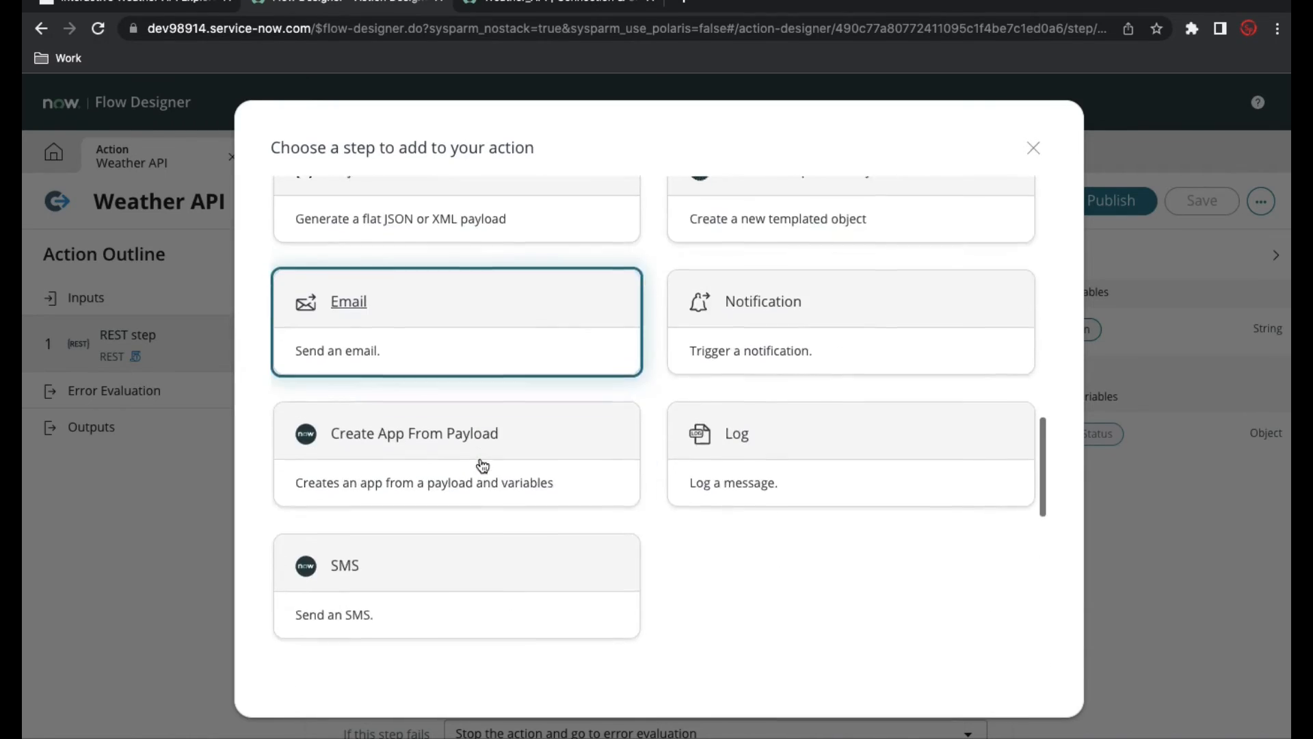
{"action": "scroll", "coordinate": [483, 465], "scroll_direction": "down", "scroll_amount": 2}
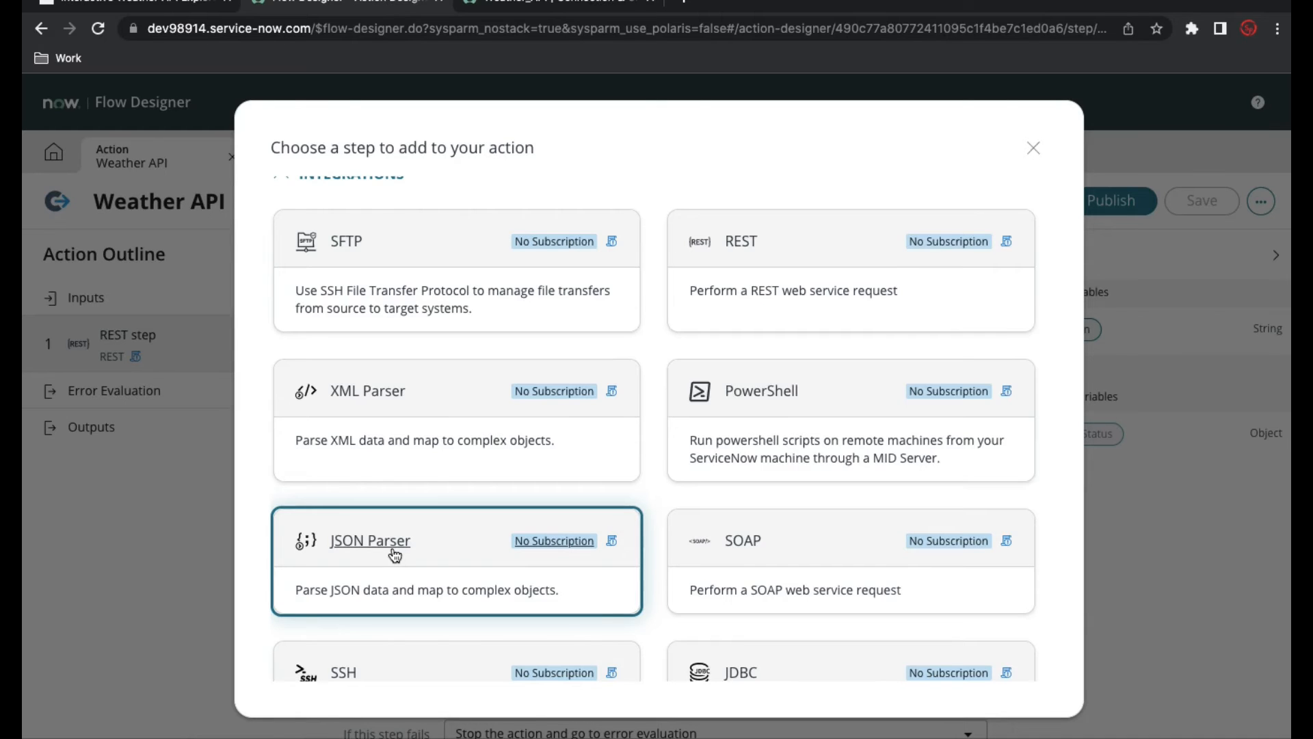
{"action": "left_click", "coordinate": [394, 551]}
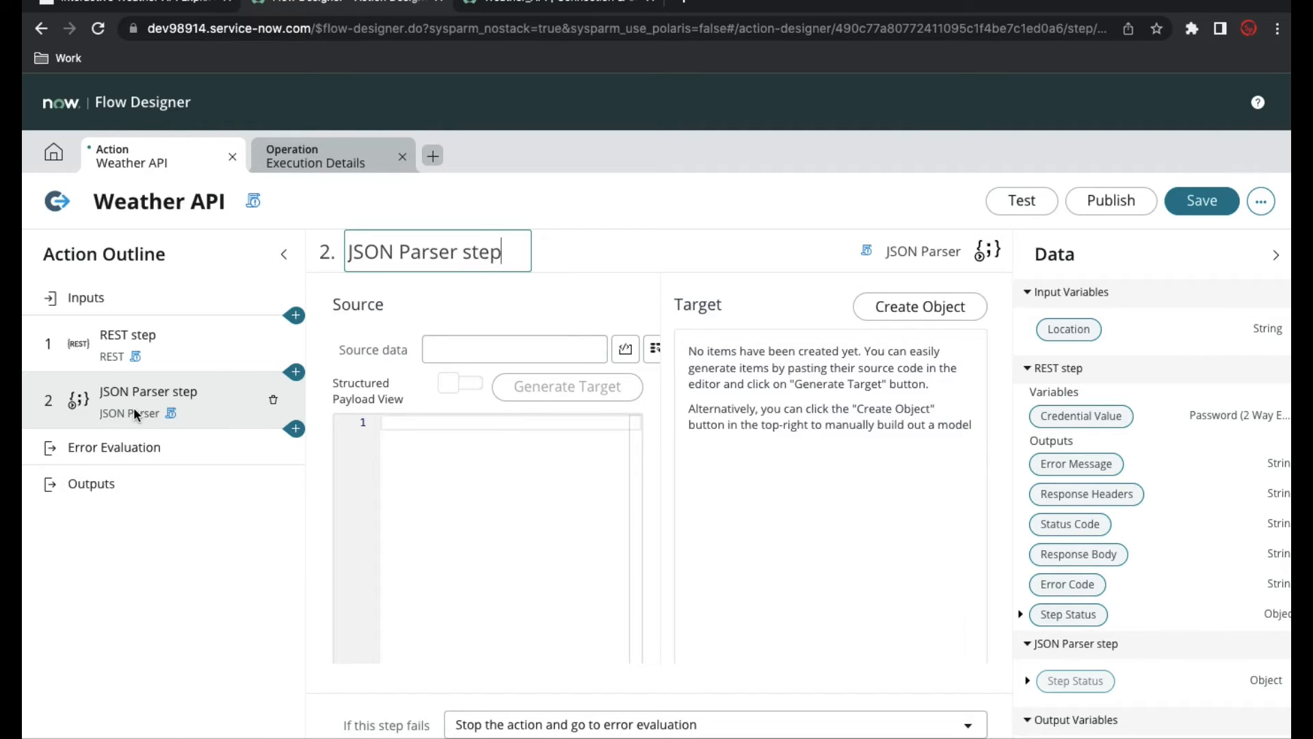
Map the JSON Parser step's Source data to the REST step's Response Body.
{"action": "left_click", "coordinate": [454, 350]}
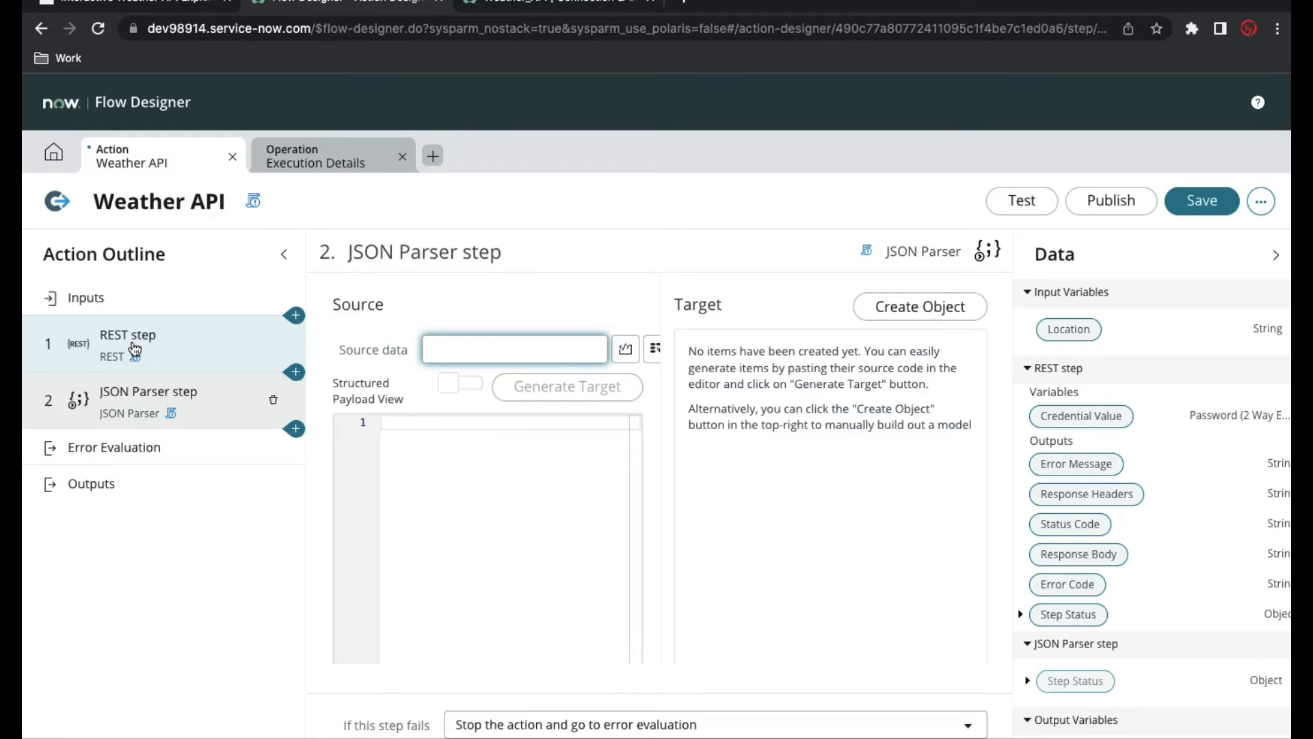
{"action": "left_click", "coordinate": [654, 350]}
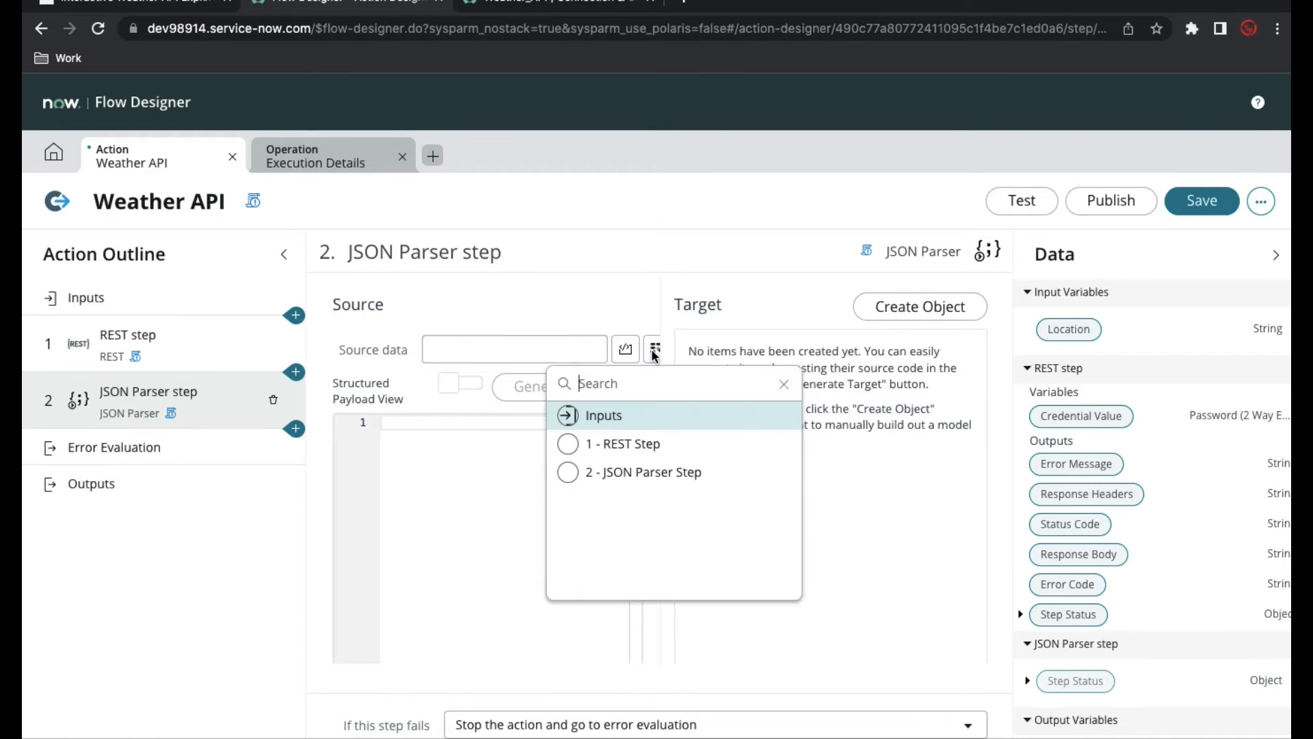
{"action": "left_click", "coordinate": [639, 444]}
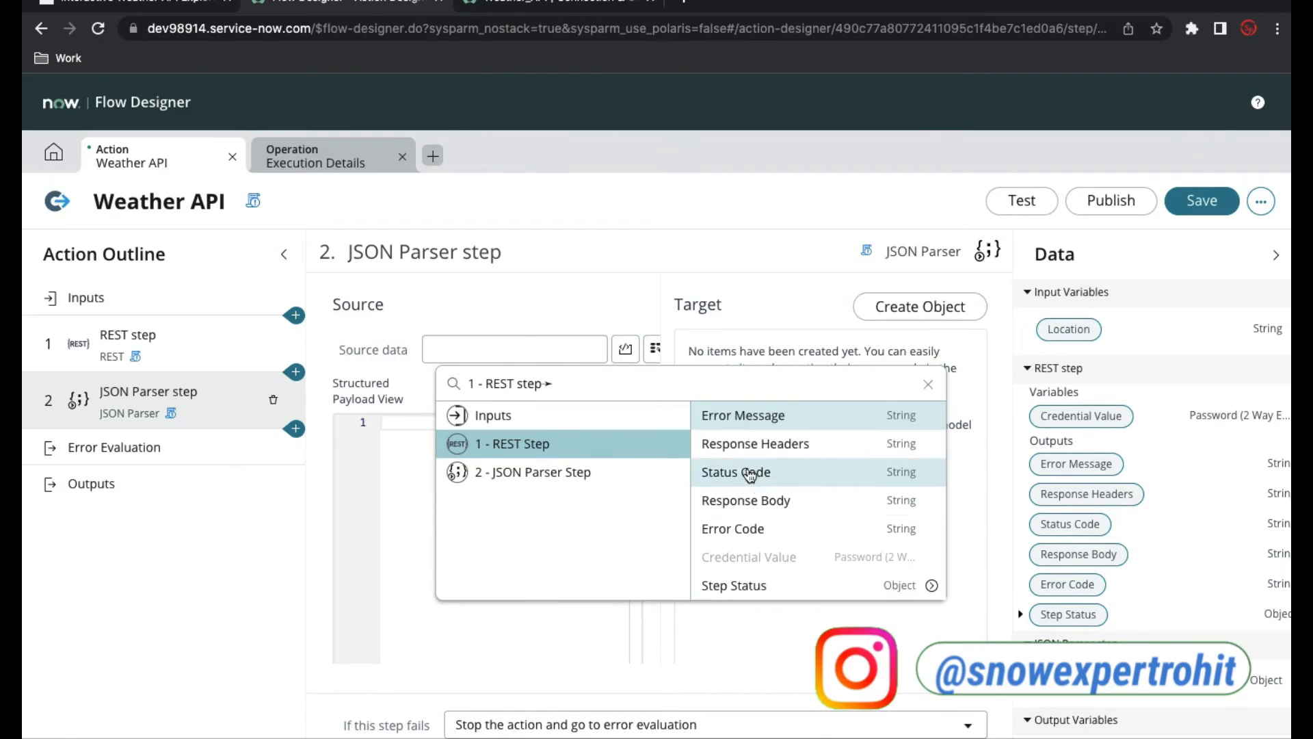
{"action": "left_click", "coordinate": [785, 503]}
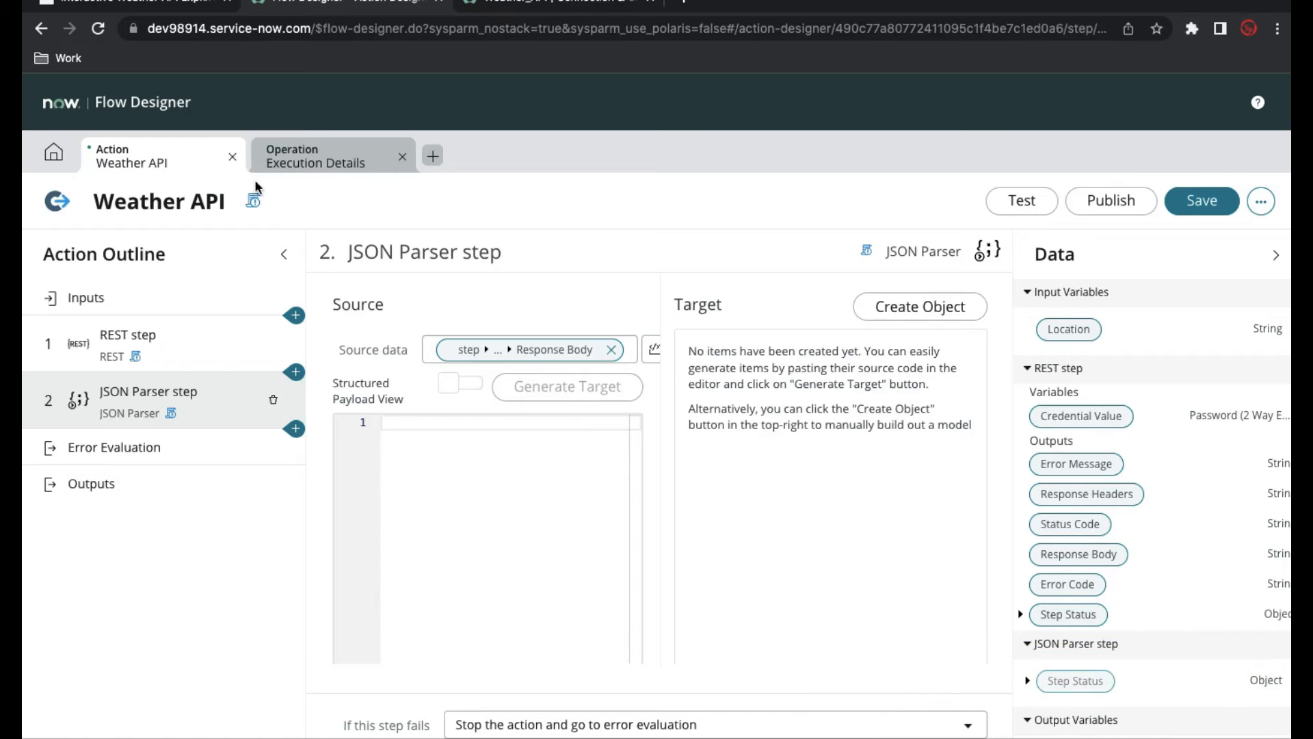
Copy the full sample Response Body from the WeatherAPI explorer into the JSON Parser step's source payload and check it.
{"action": "left_click", "coordinate": [176, 6]}
{"action": "scroll", "coordinate": [378, 492], "scroll_direction": "down", "scroll_amount": 3}
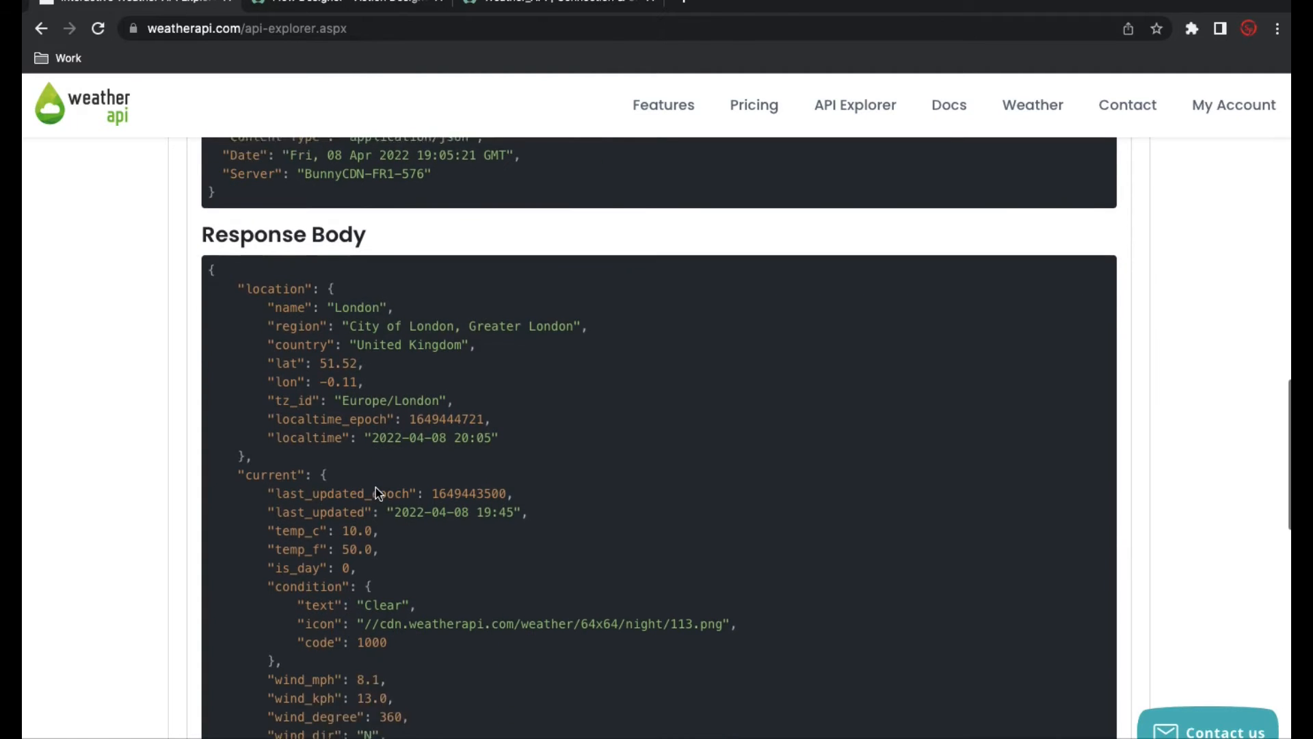
{"action": "left_click_drag", "start_coordinate": [210, 198], "coordinate": [235, 588]}
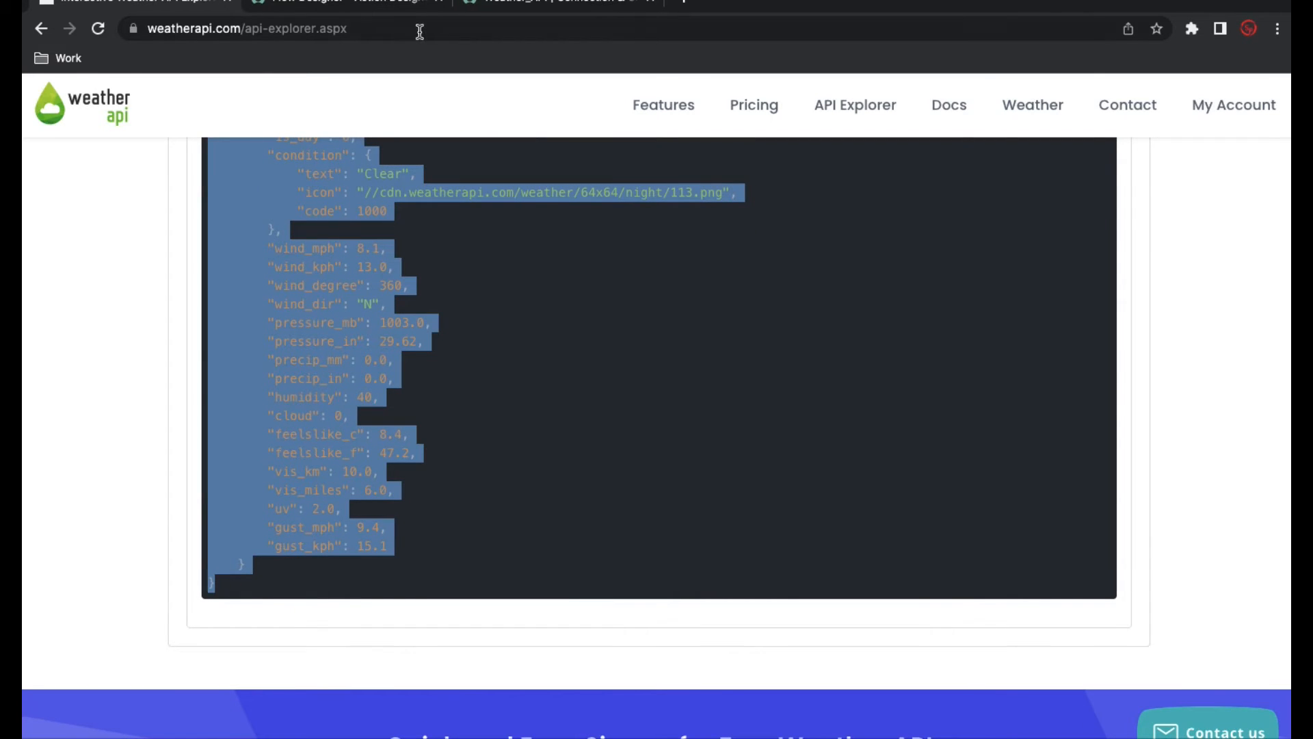
{"action": "left_click", "coordinate": [390, 5]}
{"action": "key", "text": "ctrl+v"}
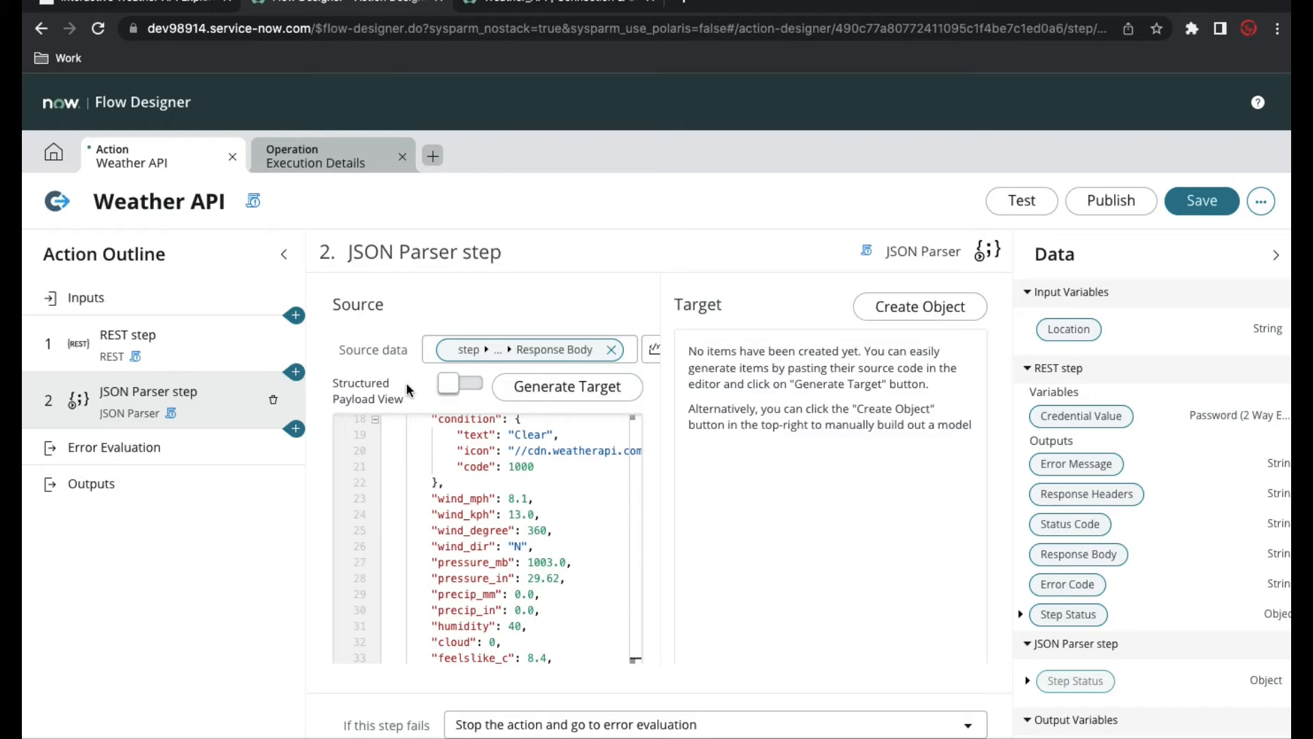
{"action": "scroll", "coordinate": [502, 560], "scroll_direction": "down", "scroll_amount": 4}
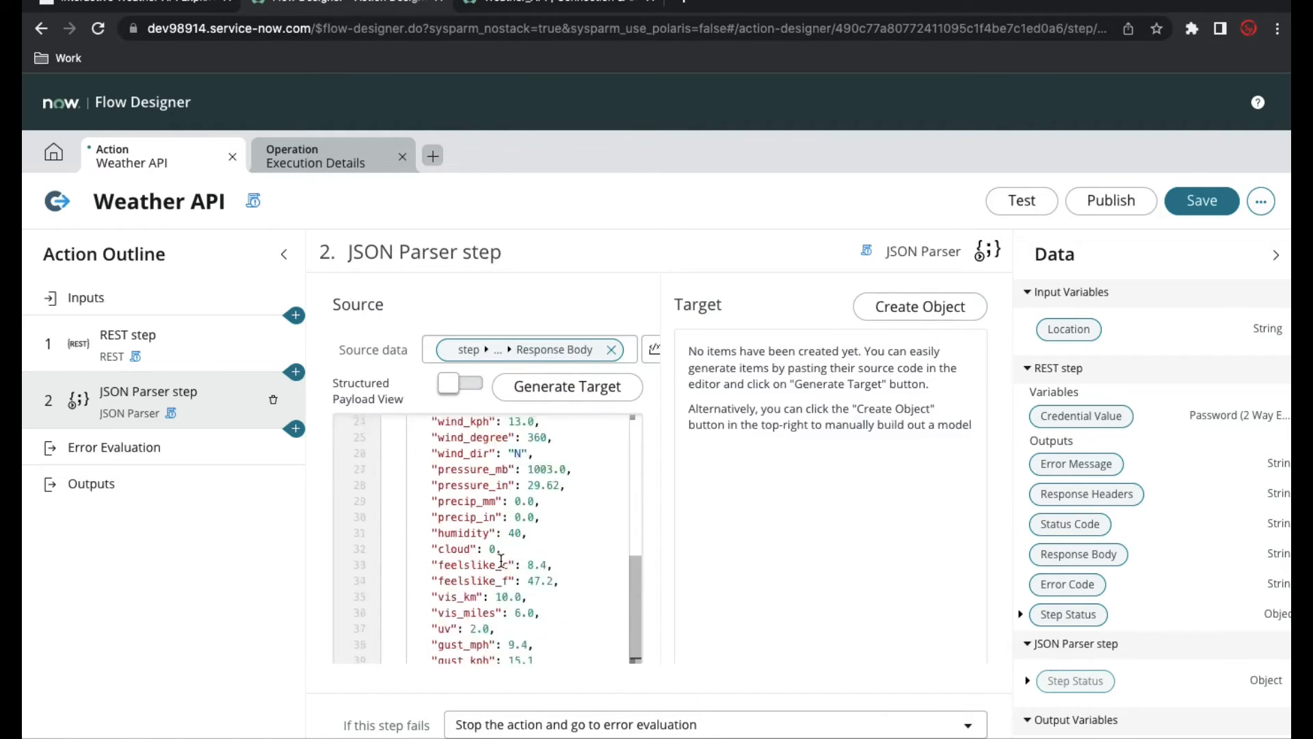
{"action": "scroll", "coordinate": [501, 561], "scroll_direction": "up", "scroll_amount": 2}
{"action": "scroll", "coordinate": [502, 559], "scroll_direction": "up", "scroll_amount": 5}
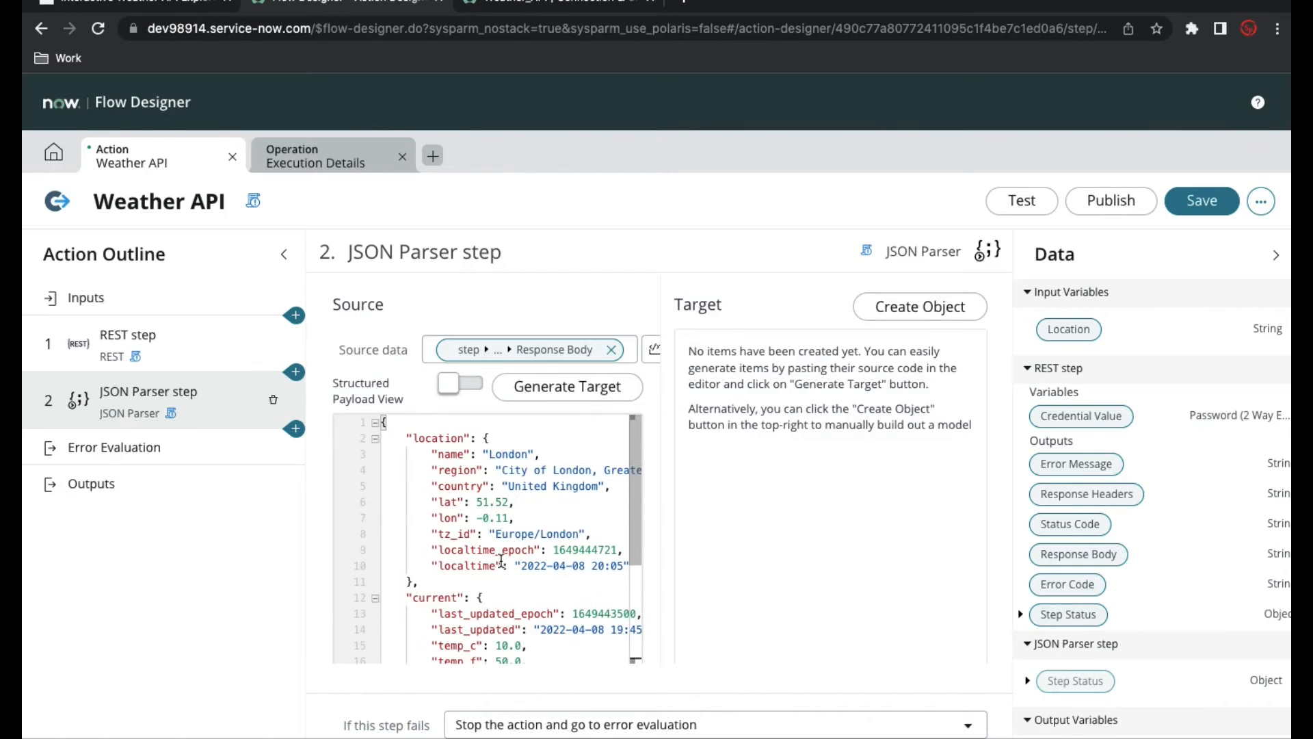
Generate the JSON Parser step's target structure from the sample payload and expand its root object in a wider editing area.
{"action": "left_click", "coordinate": [586, 394]}
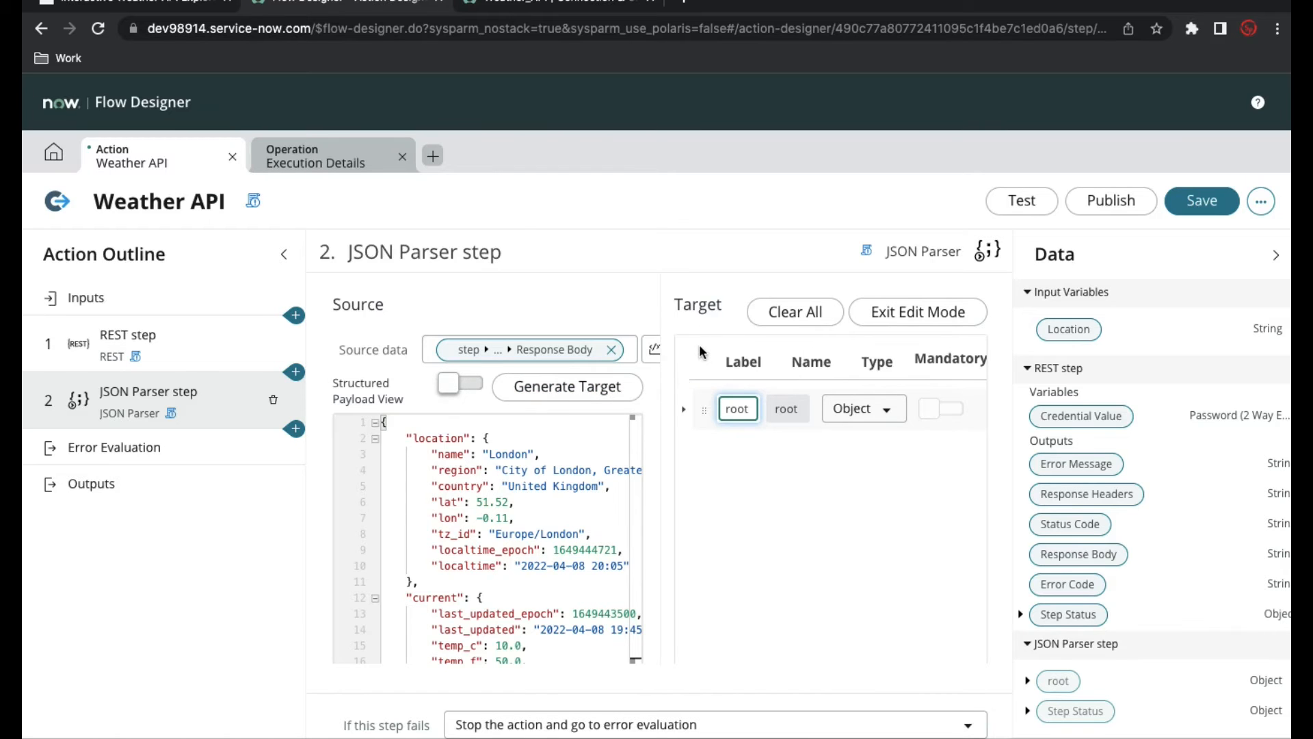
{"action": "left_click", "coordinate": [684, 411]}
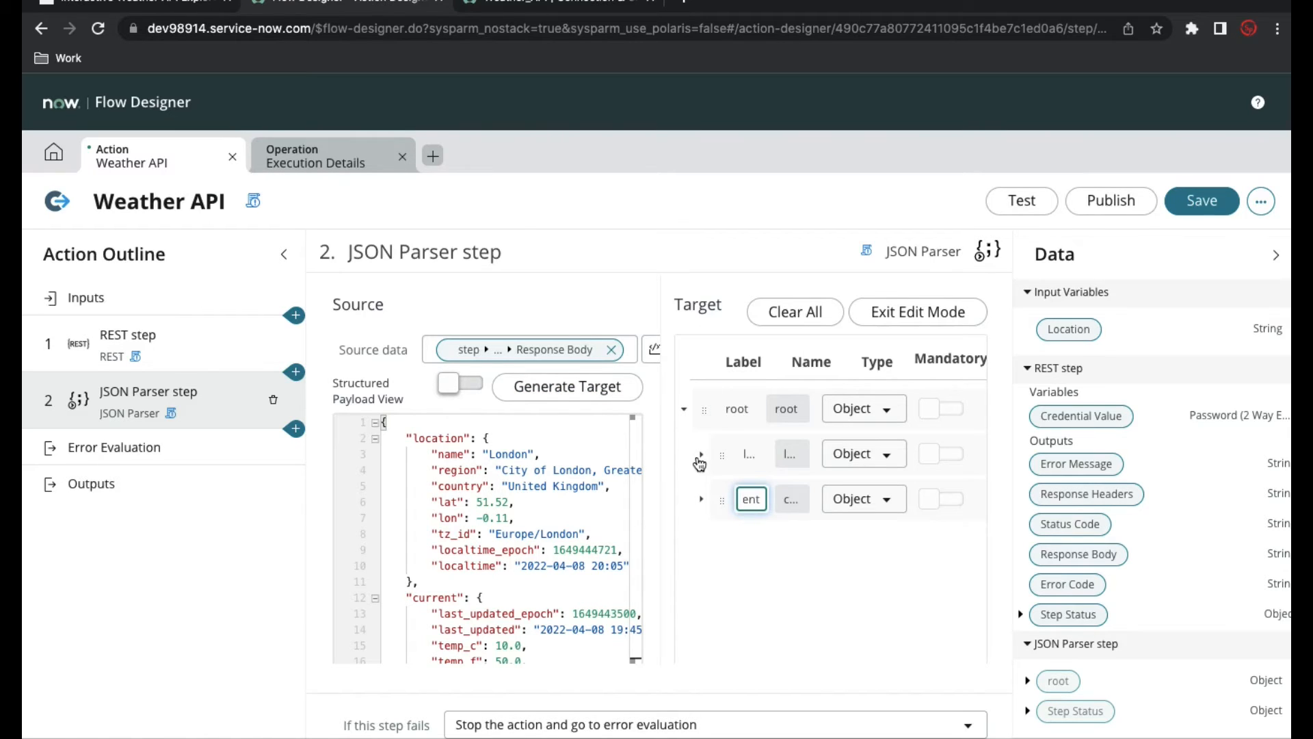
{"action": "left_click", "coordinate": [1276, 255]}
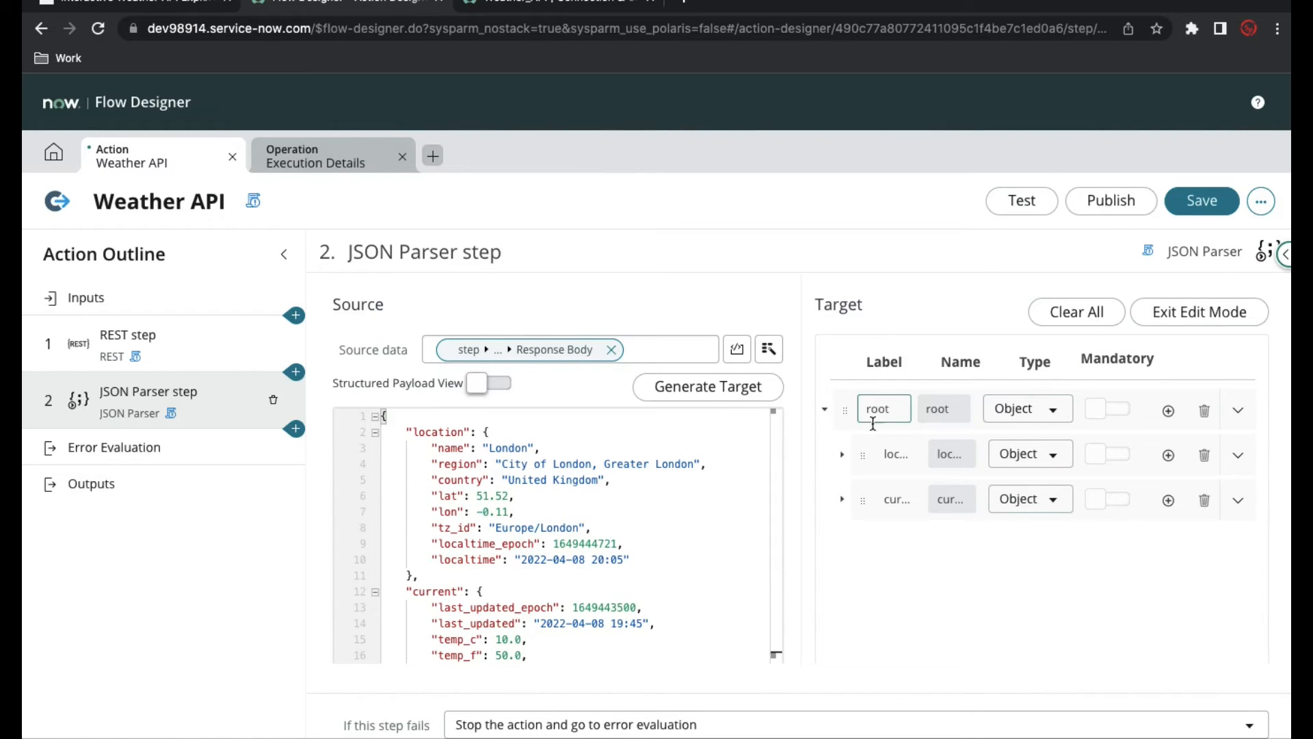
Expand the current object in the JSON Parser target and review its generated fields against the sample payload.
{"action": "left_click", "coordinate": [842, 503]}
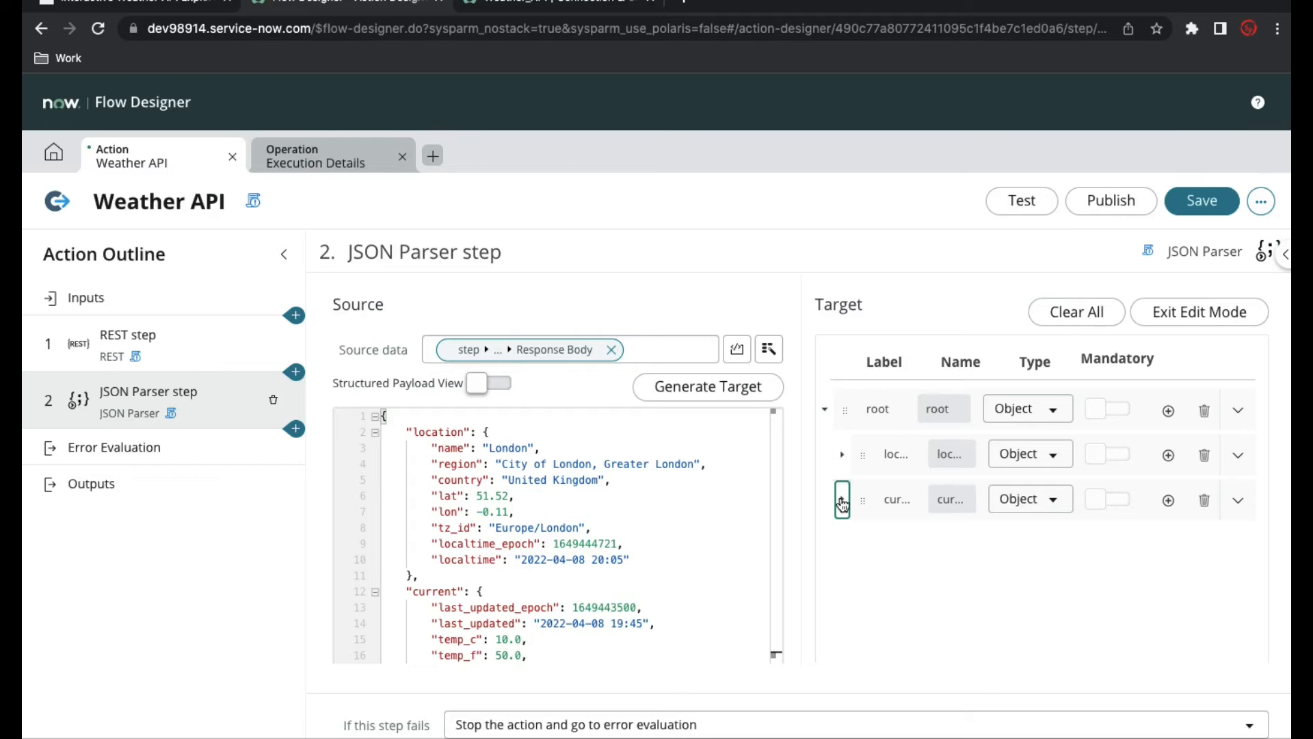
{"action": "scroll", "coordinate": [897, 382], "scroll_direction": "up", "scroll_amount": 3}
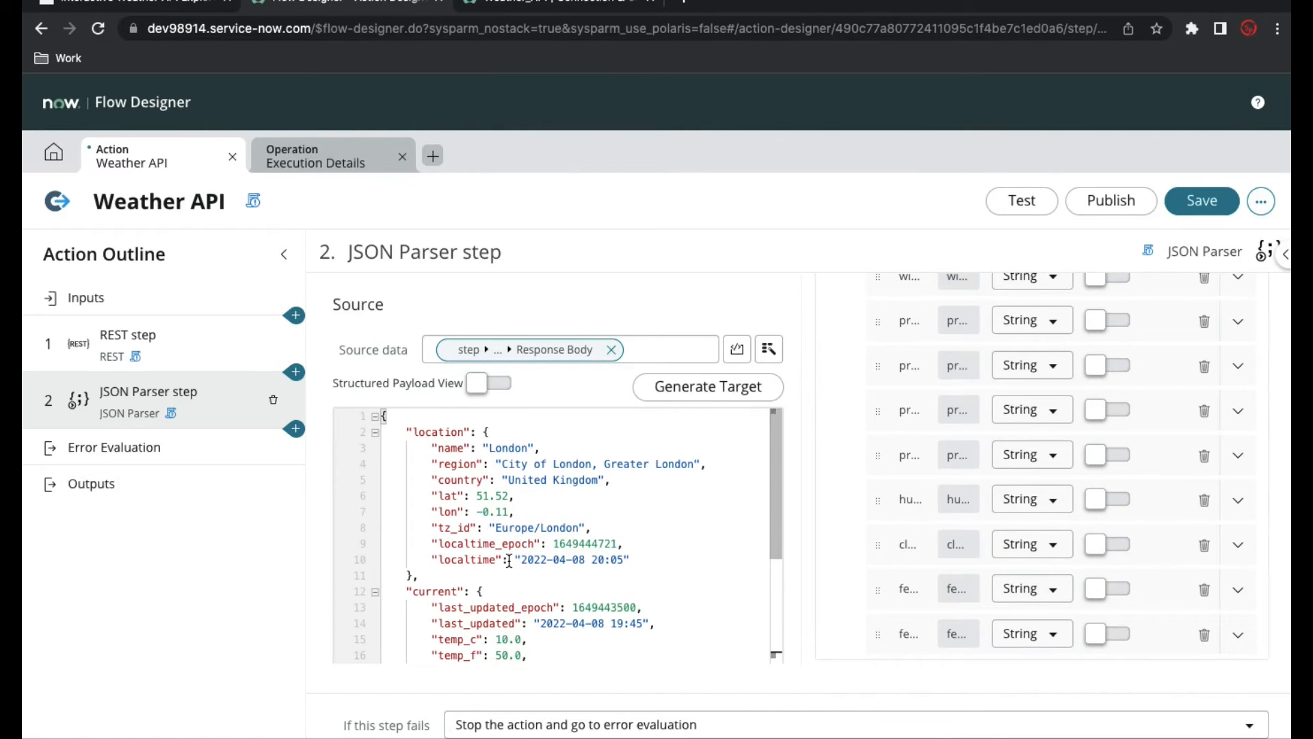
{"action": "scroll", "coordinate": [510, 560], "scroll_direction": "down", "scroll_amount": 2}
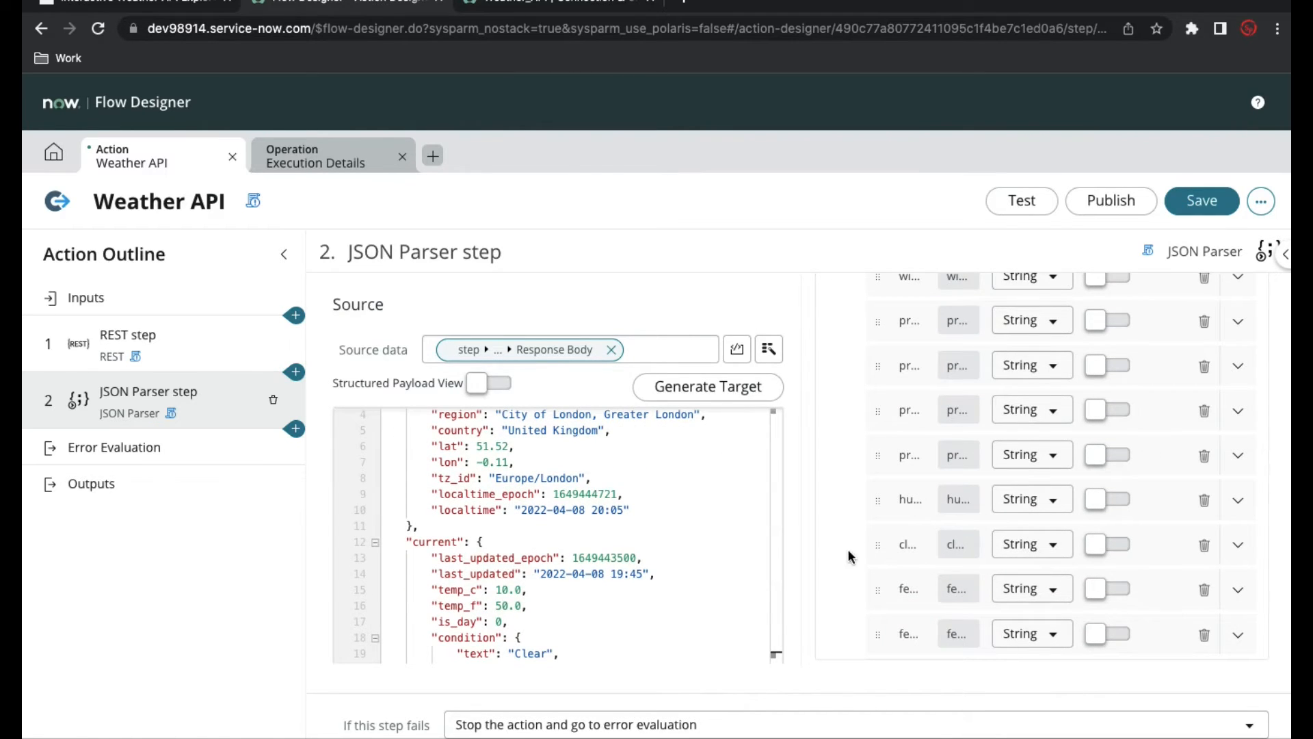
{"action": "scroll", "coordinate": [992, 479], "scroll_direction": "down", "scroll_amount": 5}
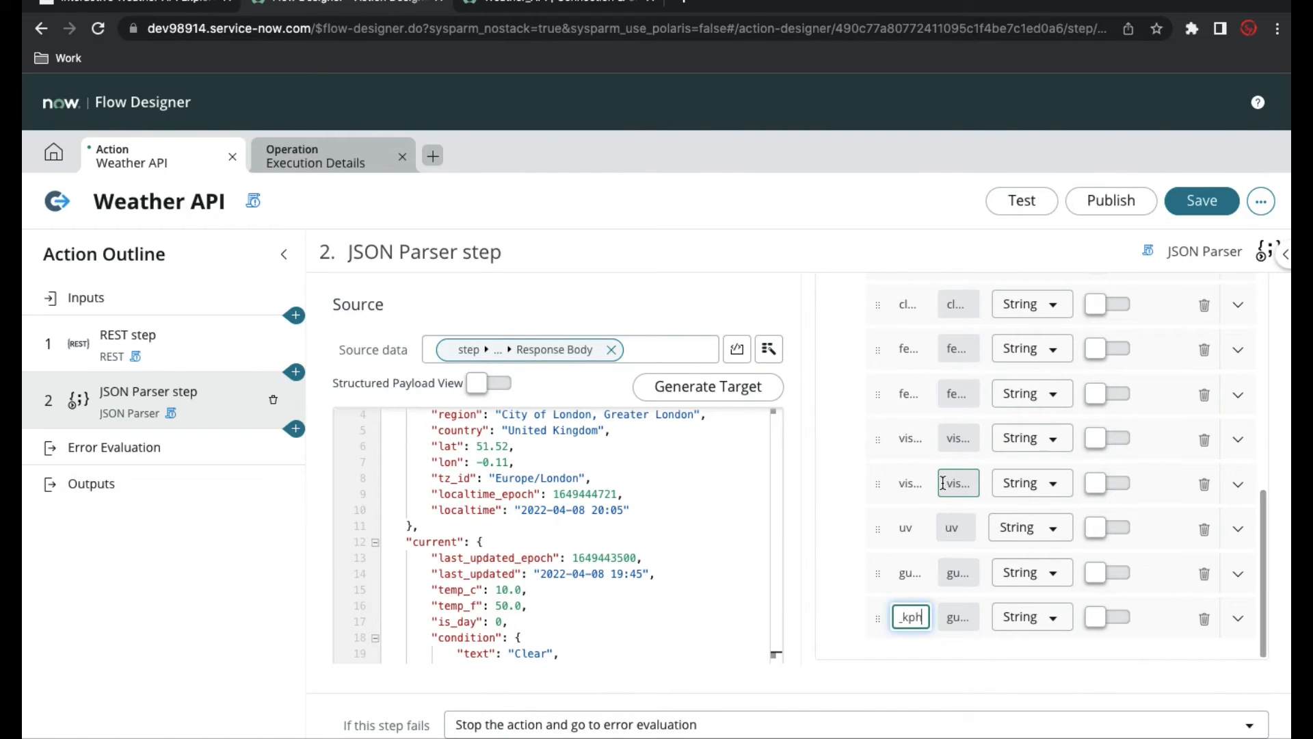
{"action": "scroll", "coordinate": [943, 483], "scroll_direction": "up", "scroll_amount": 5}
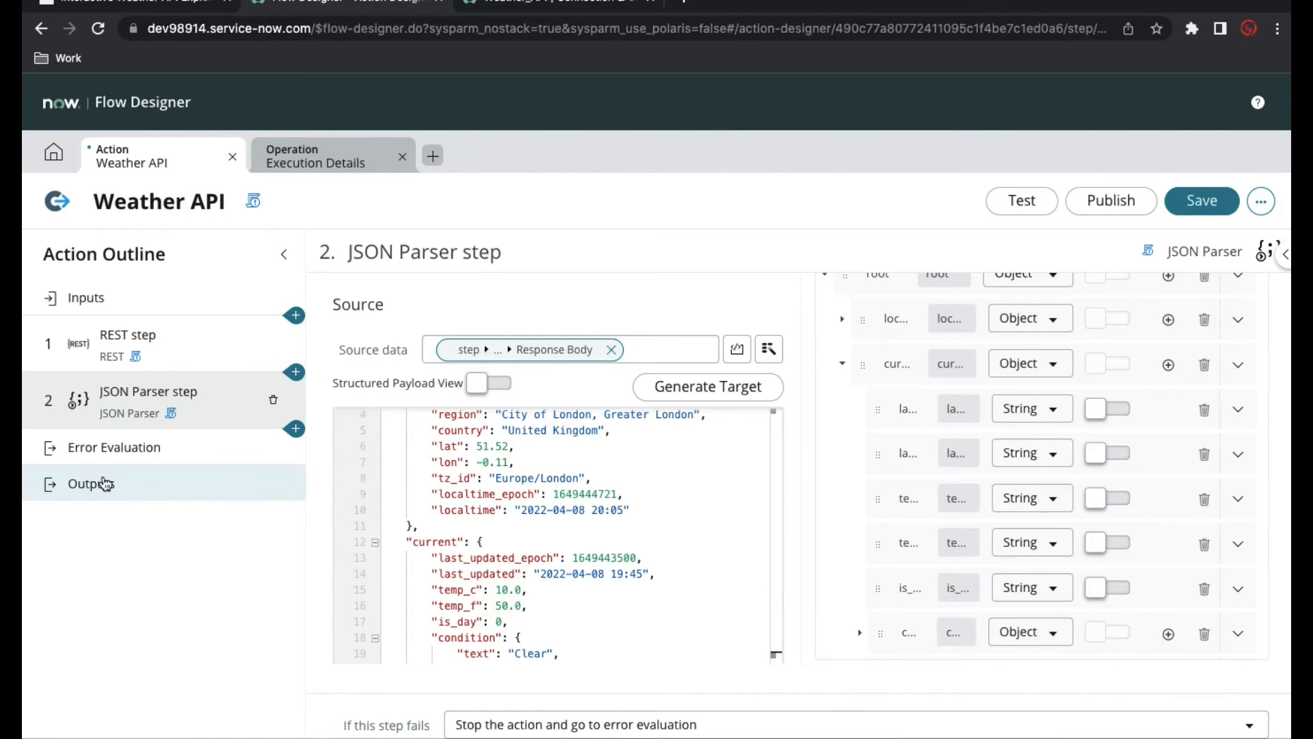
Open the action's outputs and create a new output labelled Response.
{"action": "left_click", "coordinate": [80, 484]}
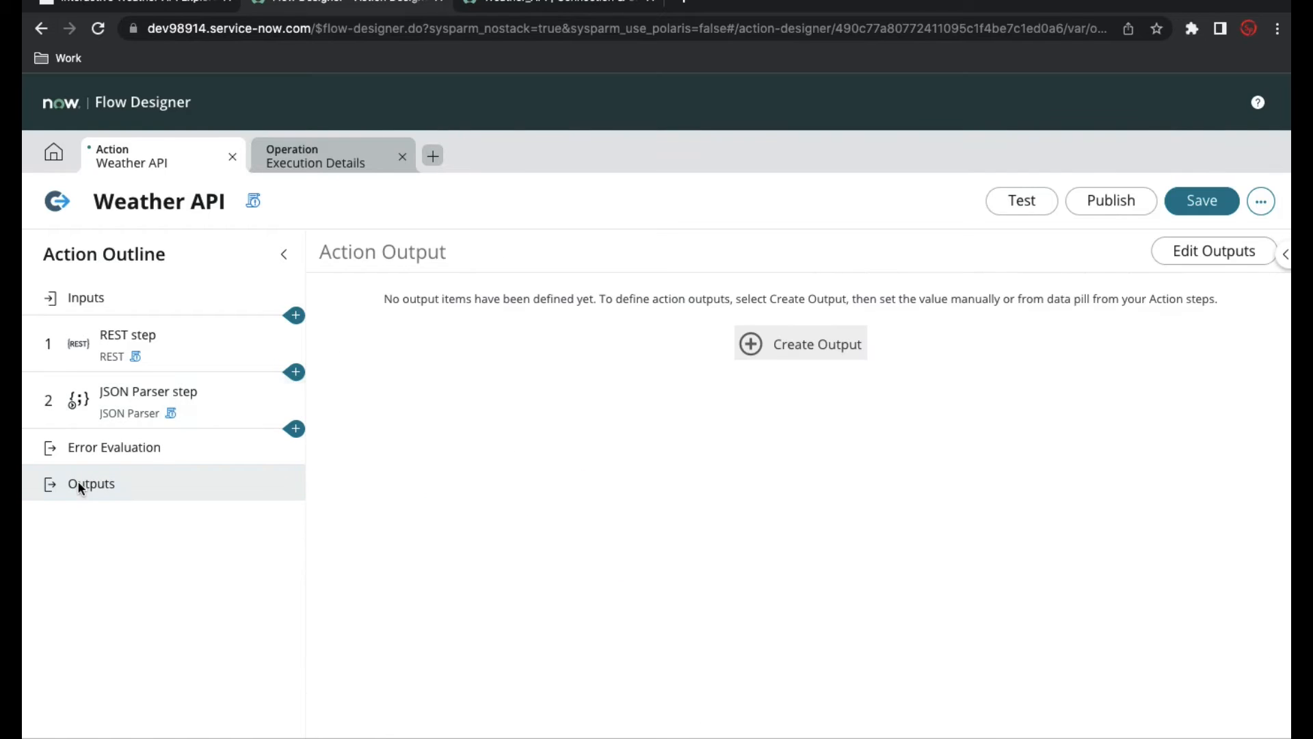
{"action": "left_click", "coordinate": [813, 363]}
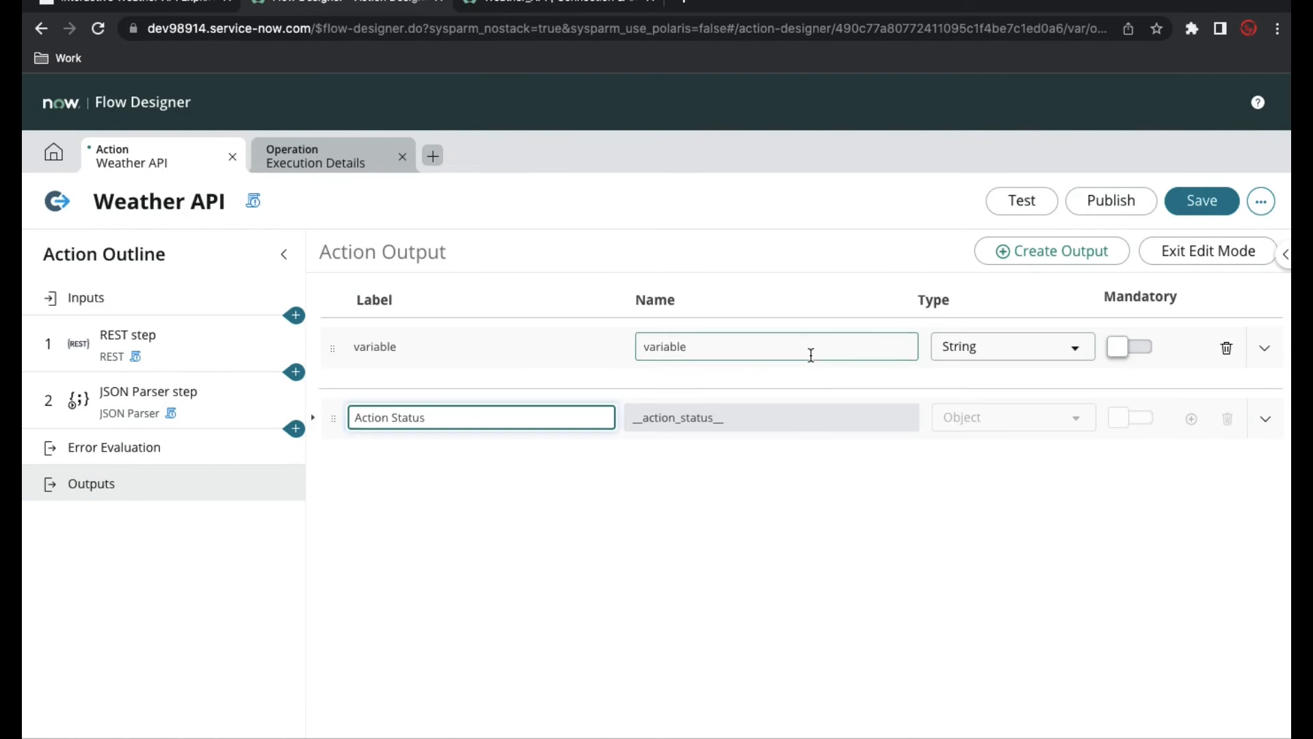
{"action": "left_click", "coordinate": [479, 353]}
{"action": "left_click_drag", "start_coordinate": [441, 351], "coordinate": [349, 336]}
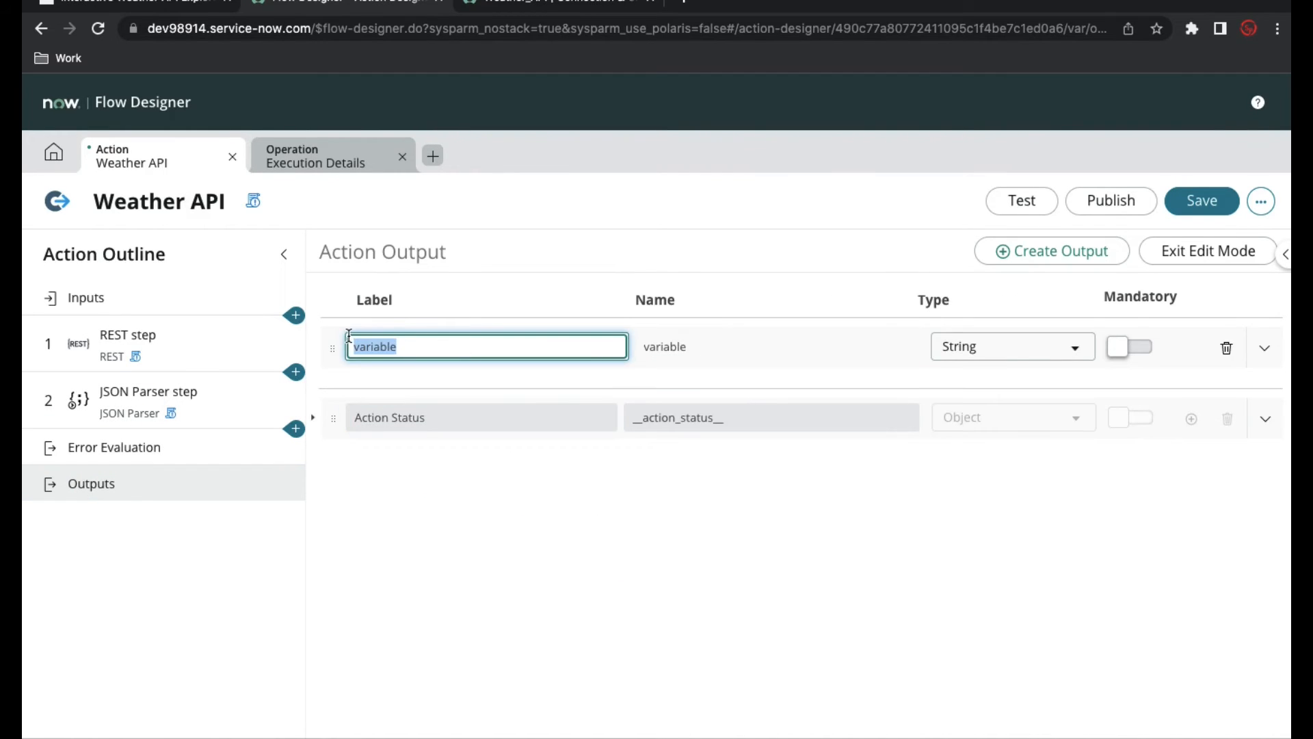
{"action": "key", "text": "BackSpace"}
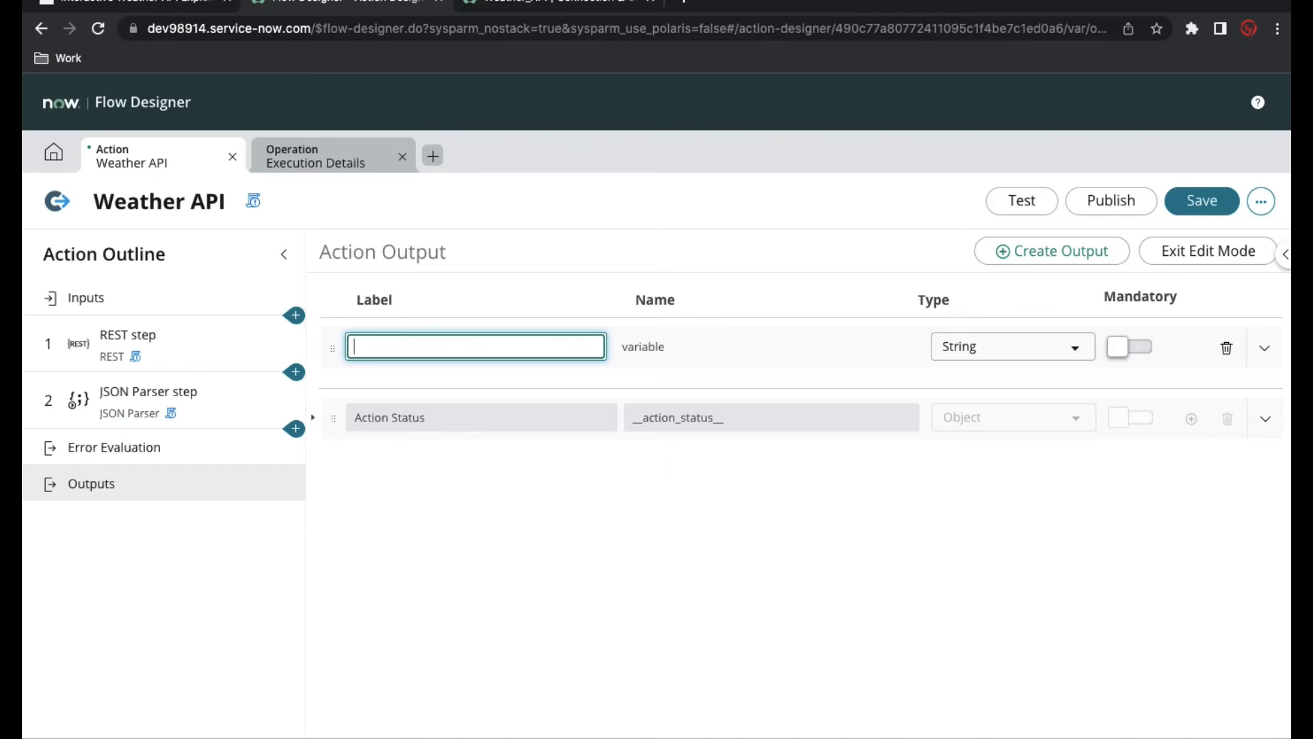
{"action": "type", "text": "Re"}
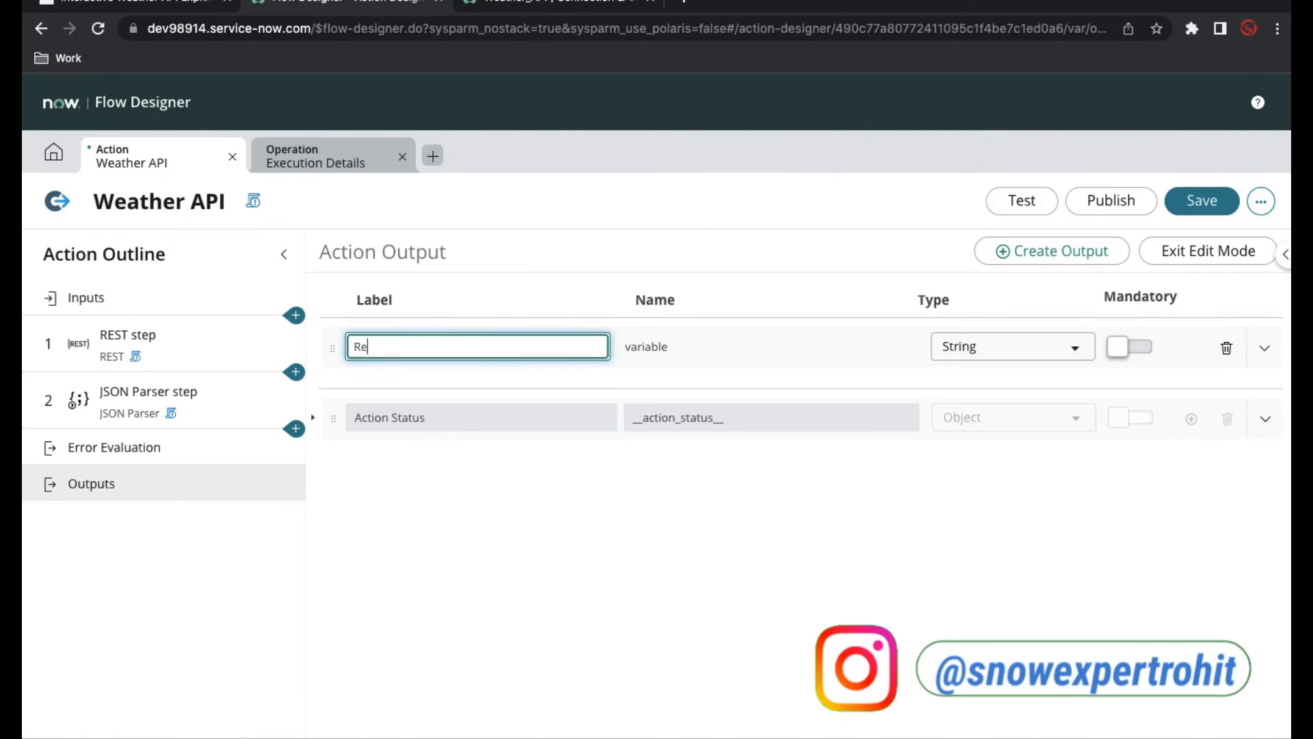
{"action": "type", "text": "sponse"}
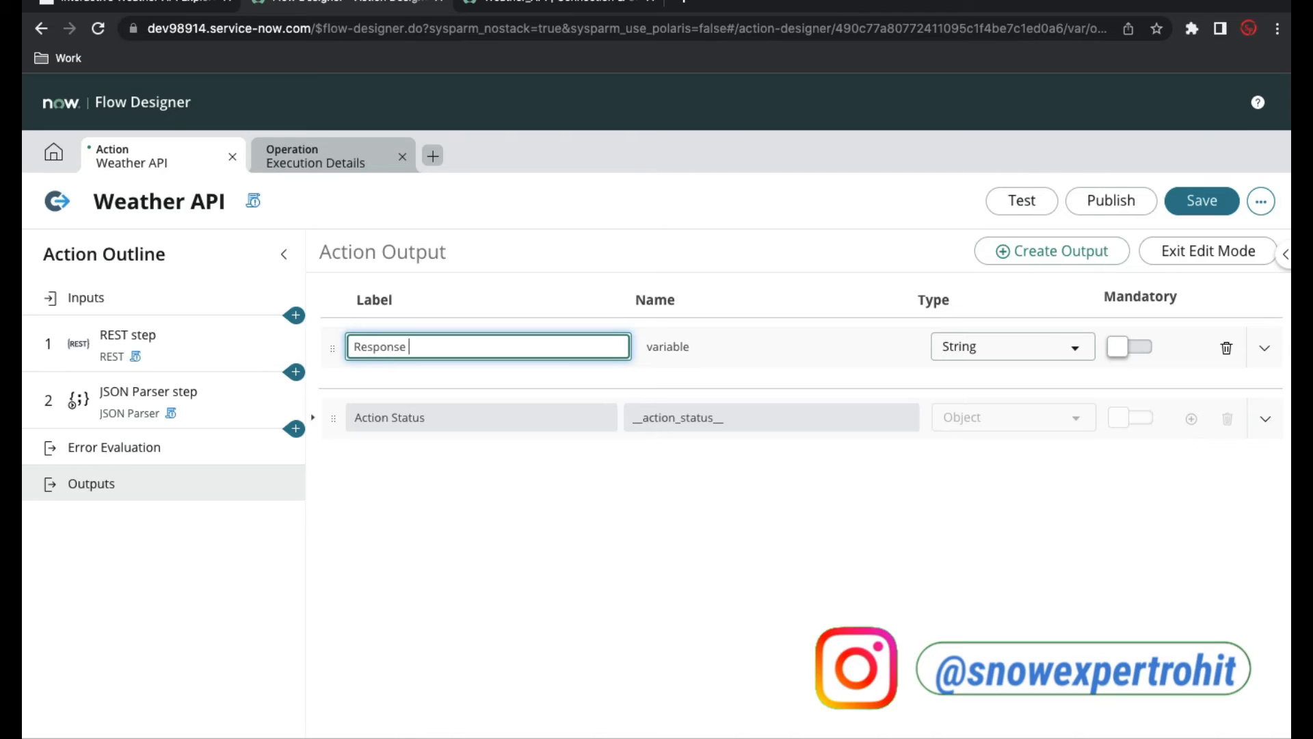
Set the Response output's name to response and its type to Object, and check its advanced options.
{"action": "left_click", "coordinate": [673, 346]}
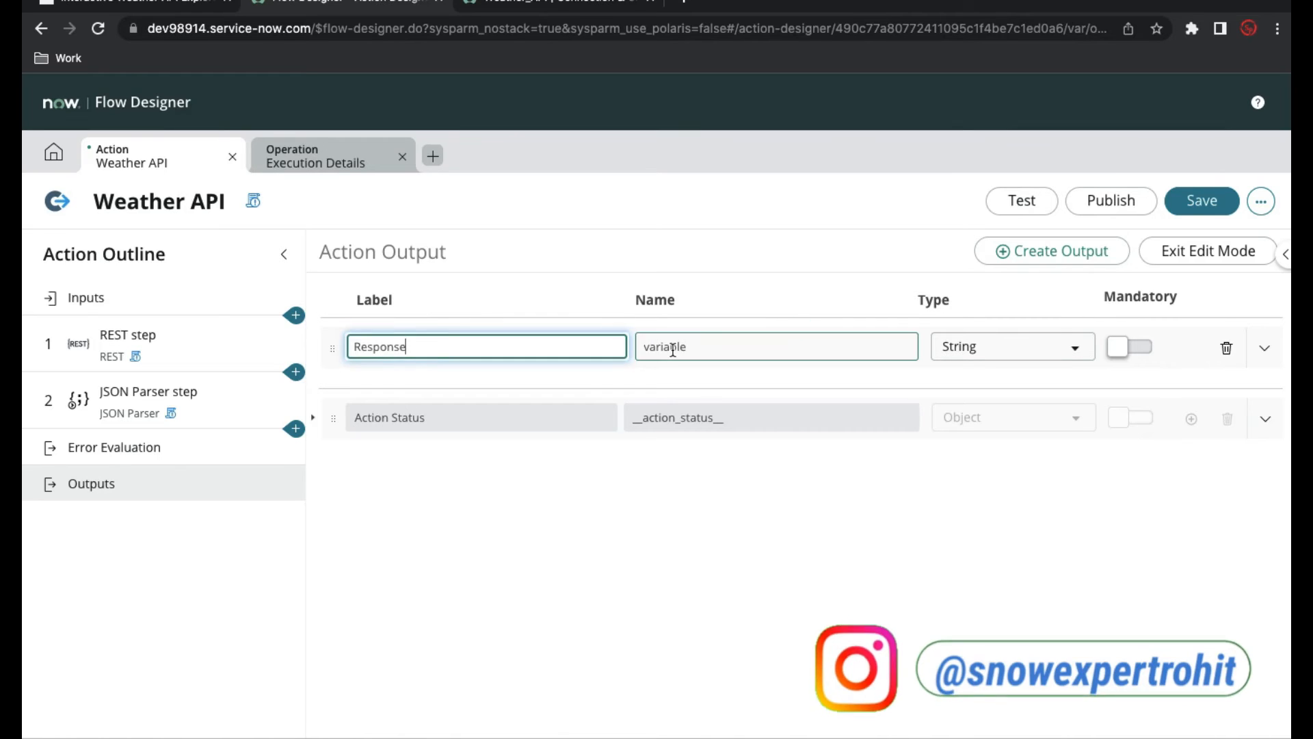
{"action": "double_click", "coordinate": [673, 347]}
{"action": "type", "text": "re"}
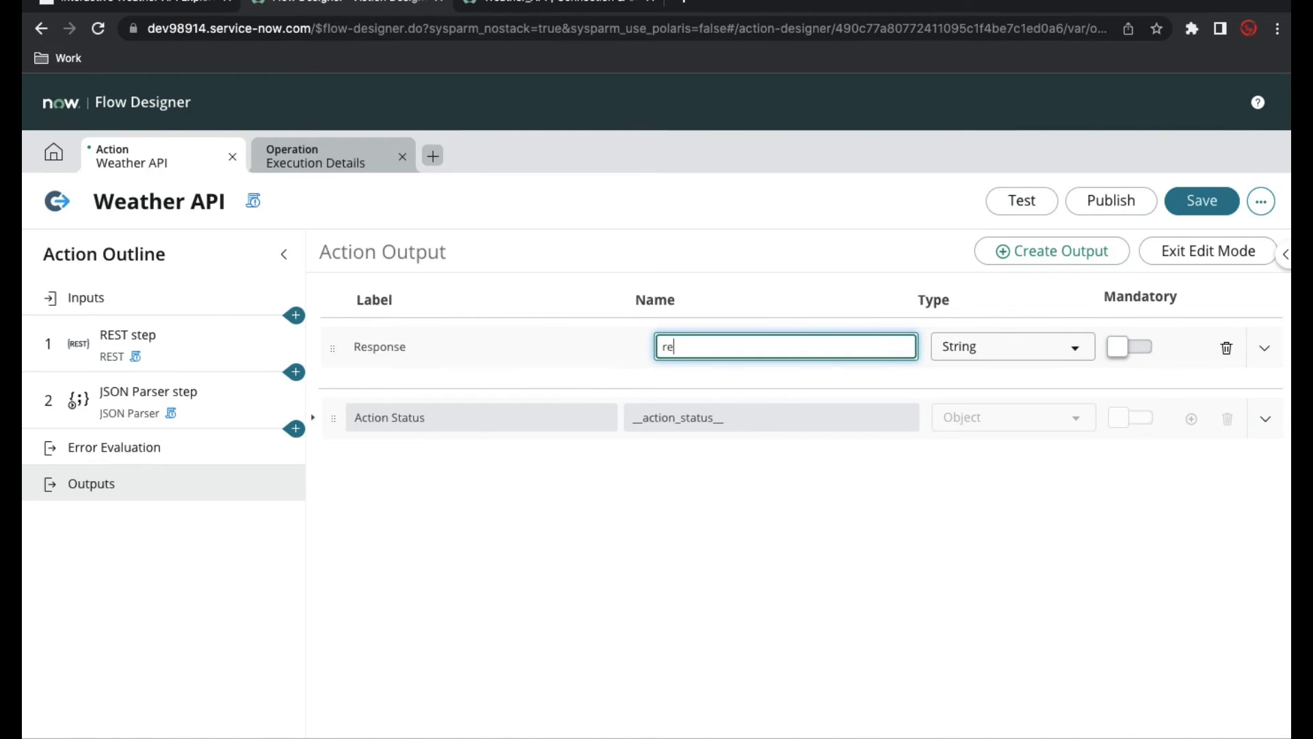
{"action": "type", "text": "sponse"}
{"action": "key", "text": "Tab"}
{"action": "left_click", "coordinate": [997, 353]}
{"action": "type", "text": "obj"}
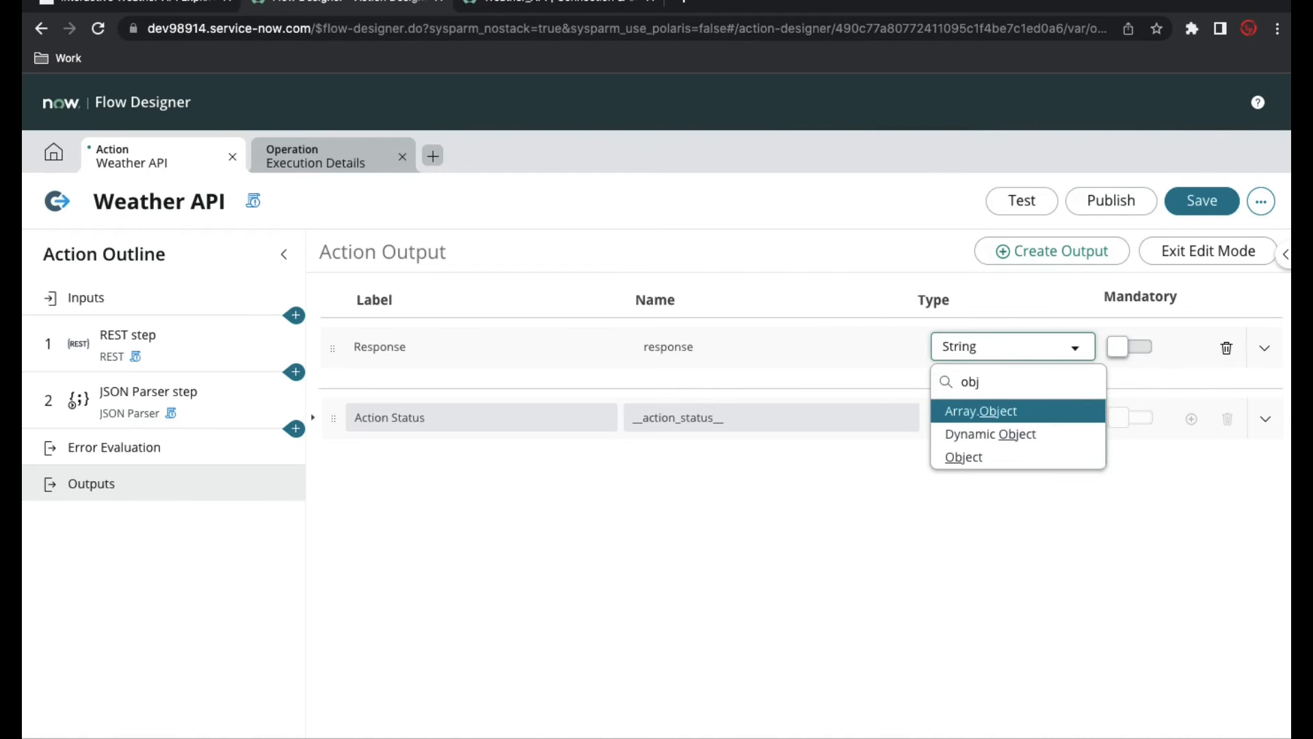
{"action": "key", "text": "Down"}
{"action": "key", "text": "Down"}
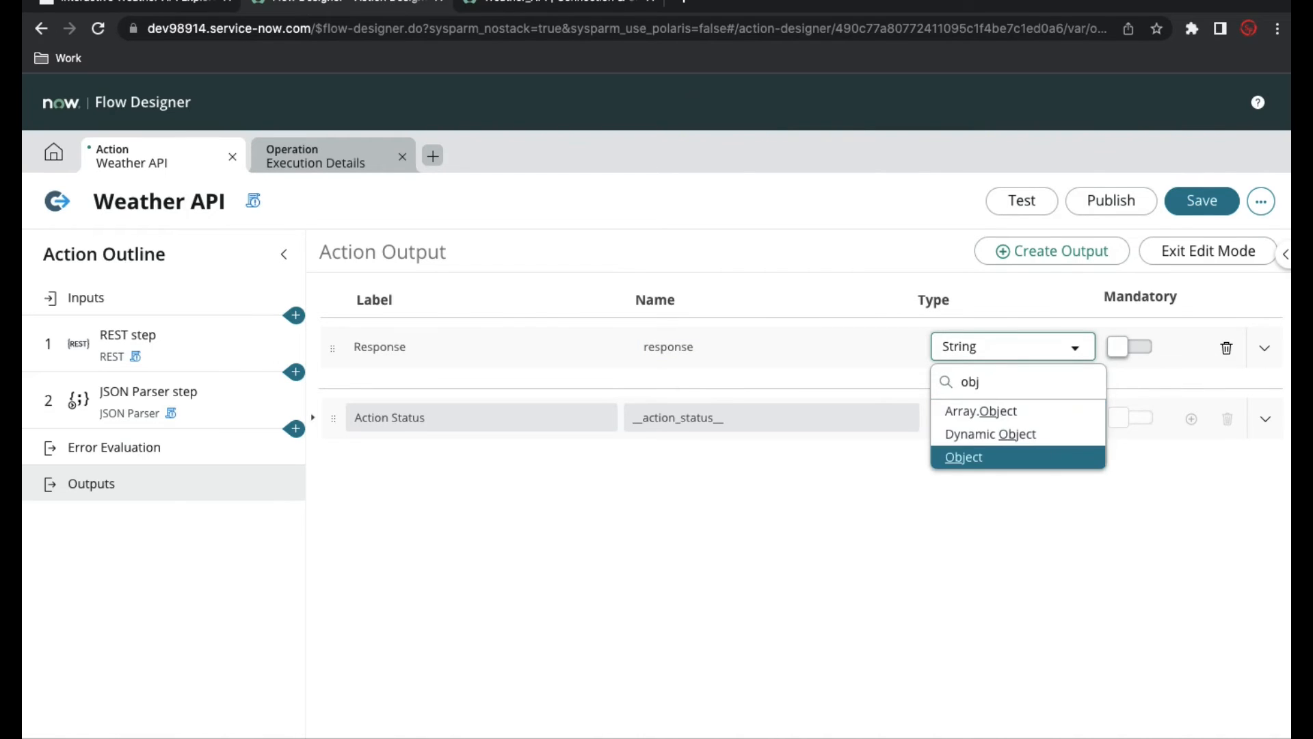
{"action": "key", "text": "Return"}
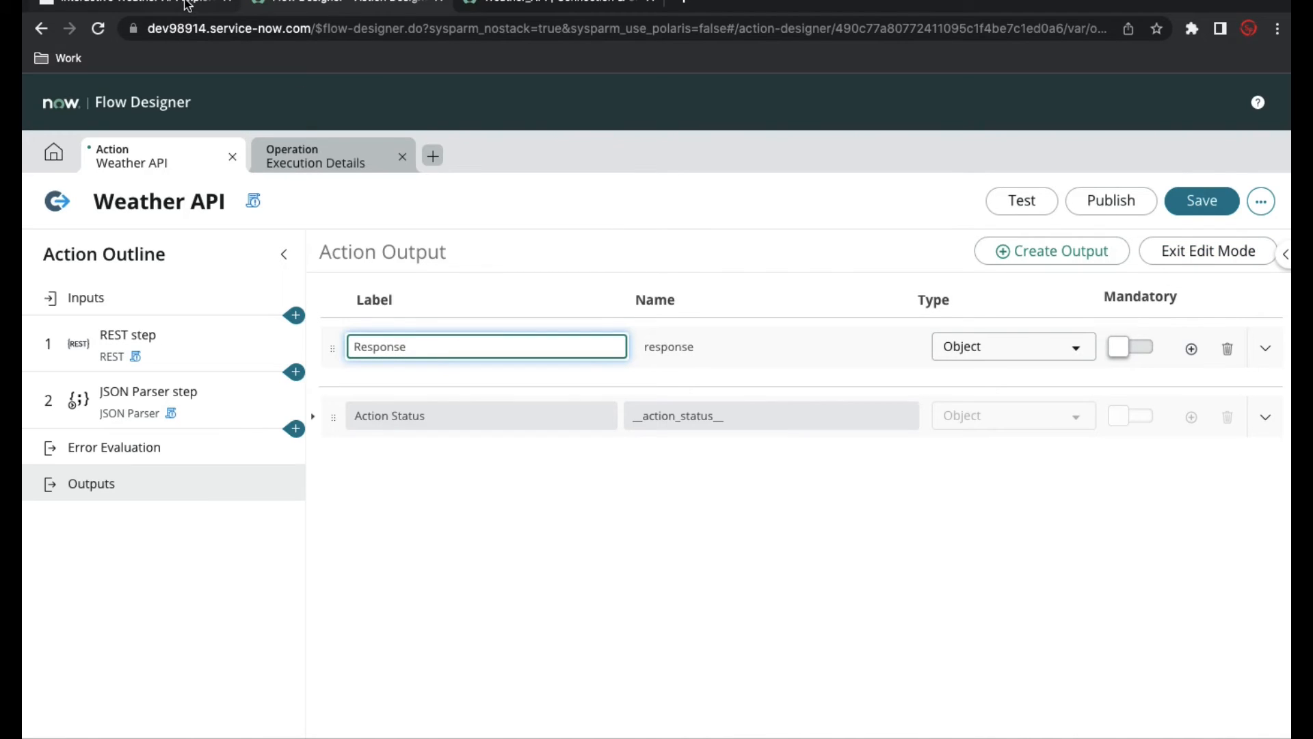
{"action": "left_click", "coordinate": [1266, 349]}
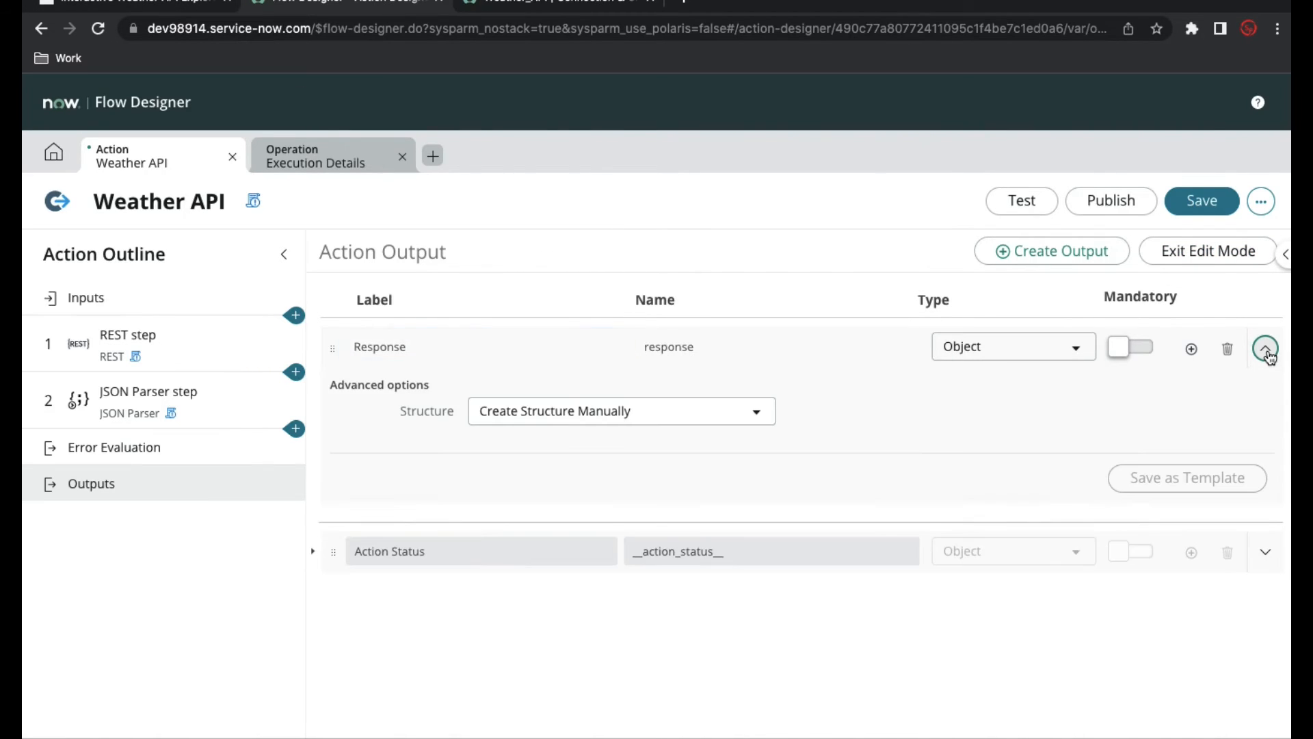
{"action": "left_click", "coordinate": [1266, 350]}
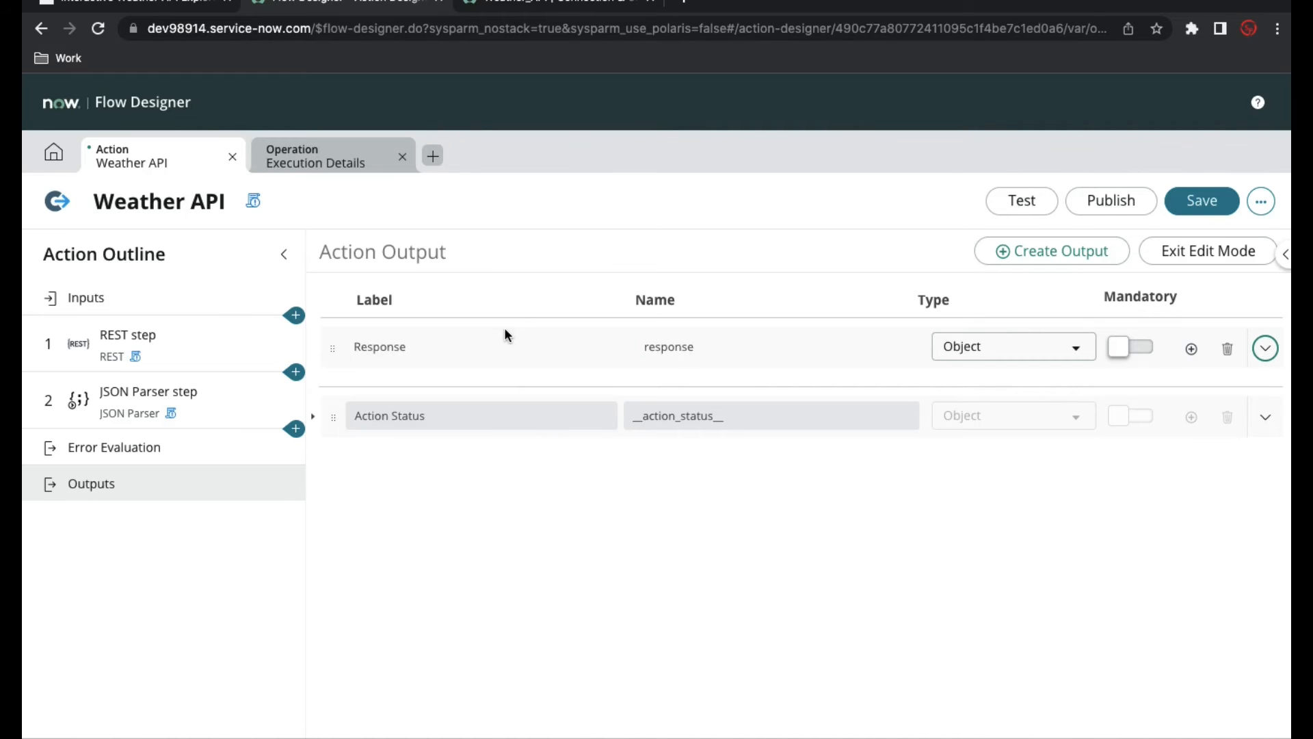
Review the Response Body's JSON structure in the WeatherAPI explorer and return to Flow Designer.
{"action": "left_click", "coordinate": [130, 5]}
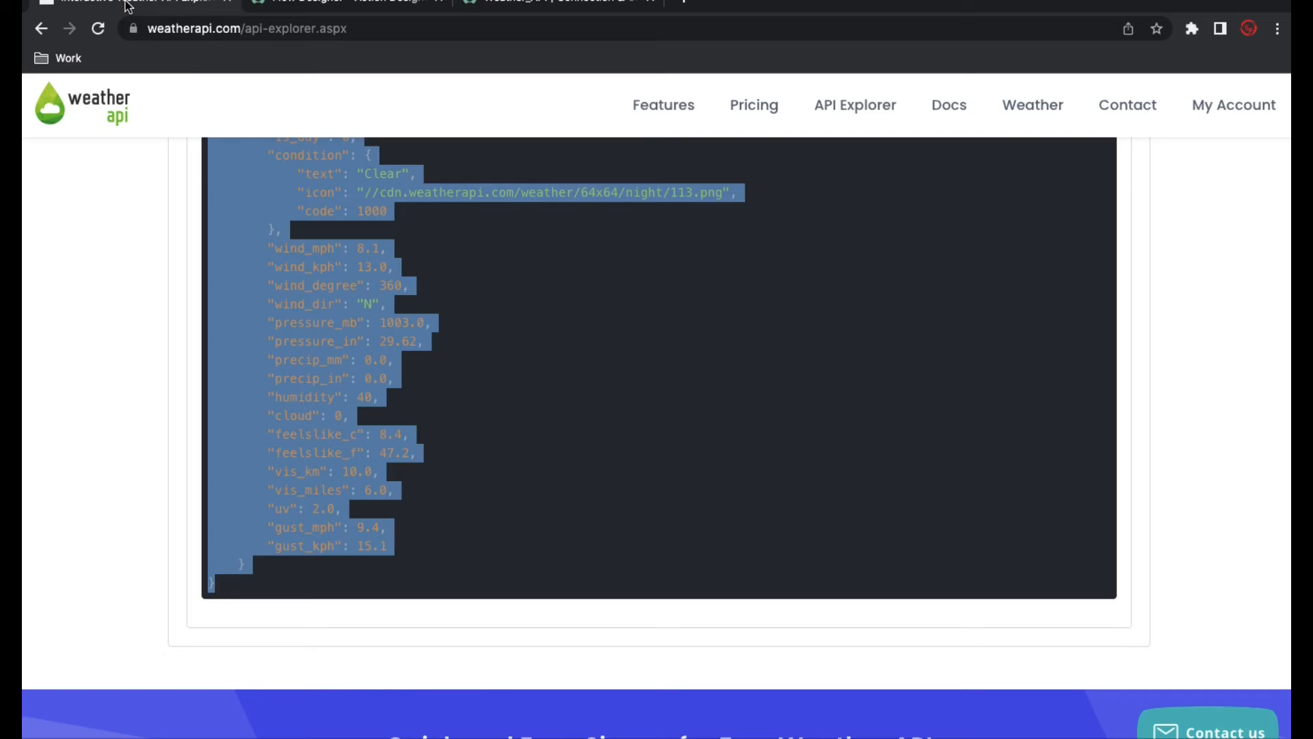
{"action": "scroll", "coordinate": [354, 447], "scroll_direction": "up", "scroll_amount": 5}
{"action": "scroll", "coordinate": [353, 446], "scroll_direction": "up", "scroll_amount": 2}
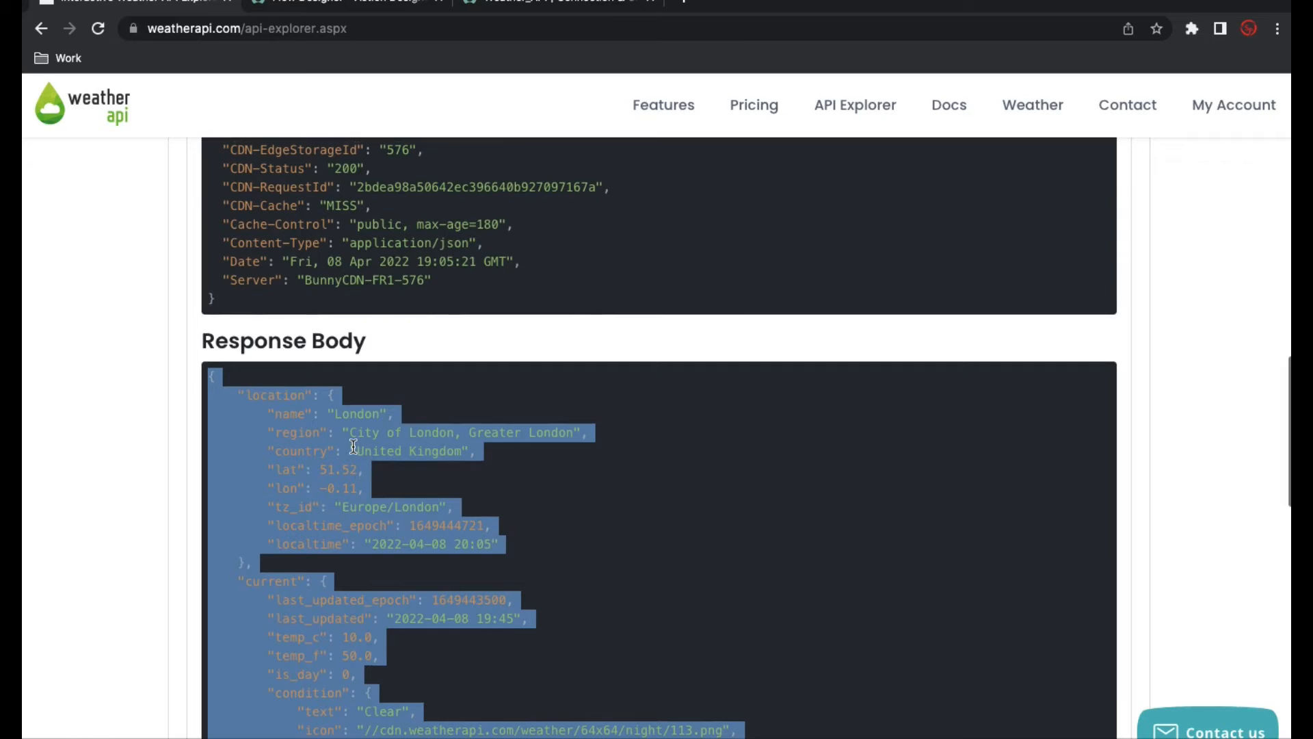
{"action": "left_click", "coordinate": [290, 394]}
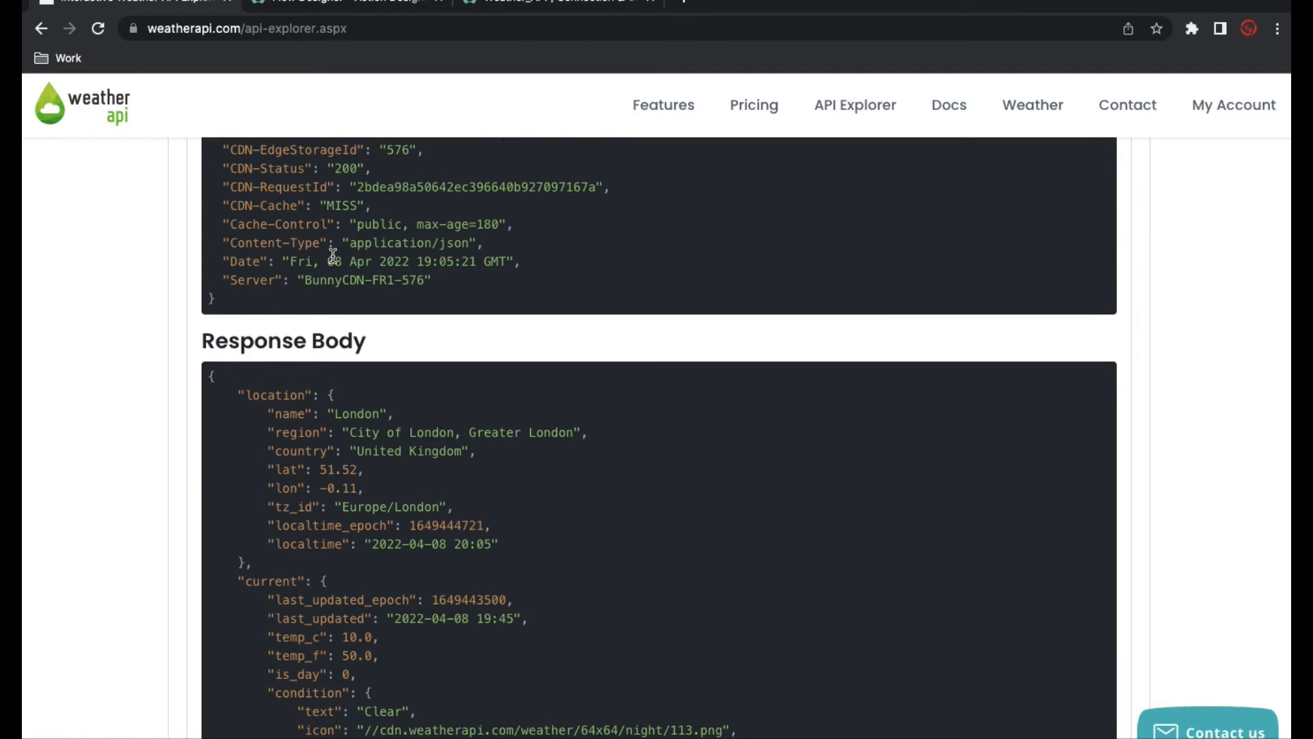
{"action": "left_click", "coordinate": [360, 7]}
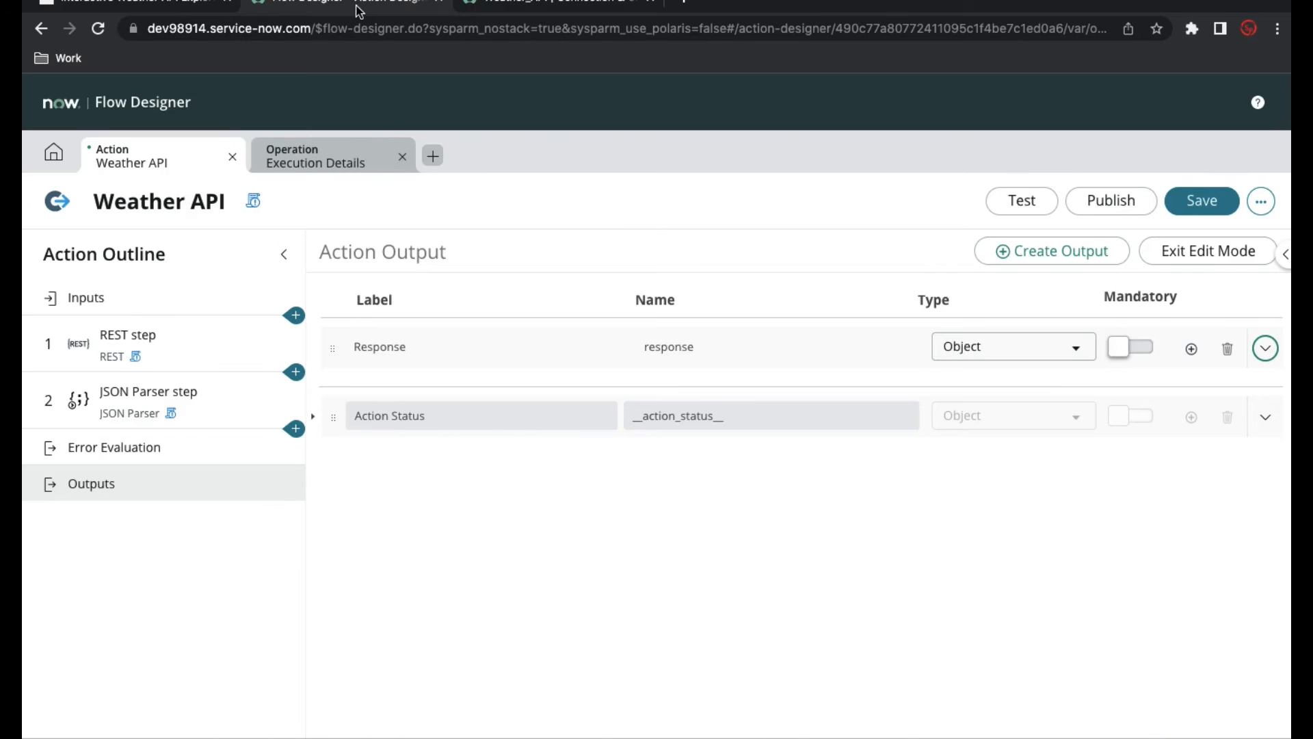
Finish editing the outputs and try to map the JSON Parser step's root object to the Response output.
{"action": "left_click", "coordinate": [1228, 262]}
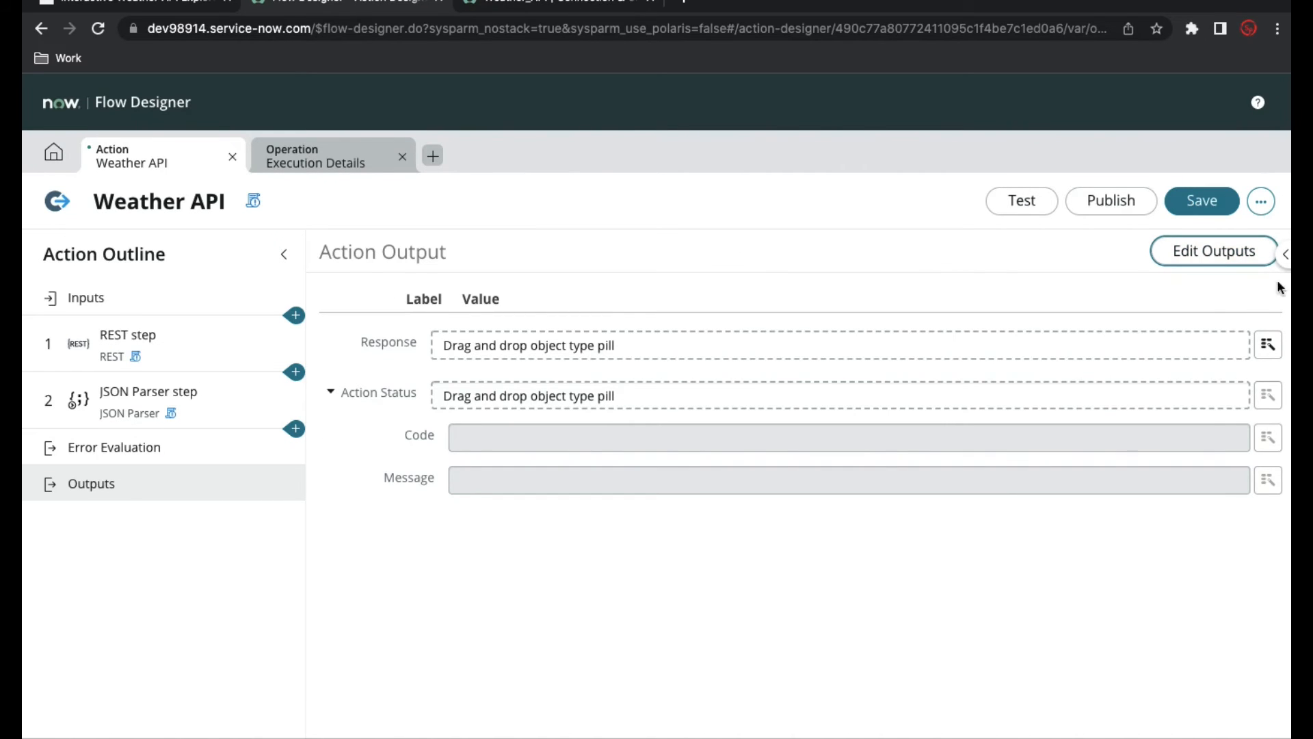
{"action": "left_click", "coordinate": [1285, 256]}
{"action": "scroll", "coordinate": [1074, 600], "scroll_direction": "down", "scroll_amount": 1}
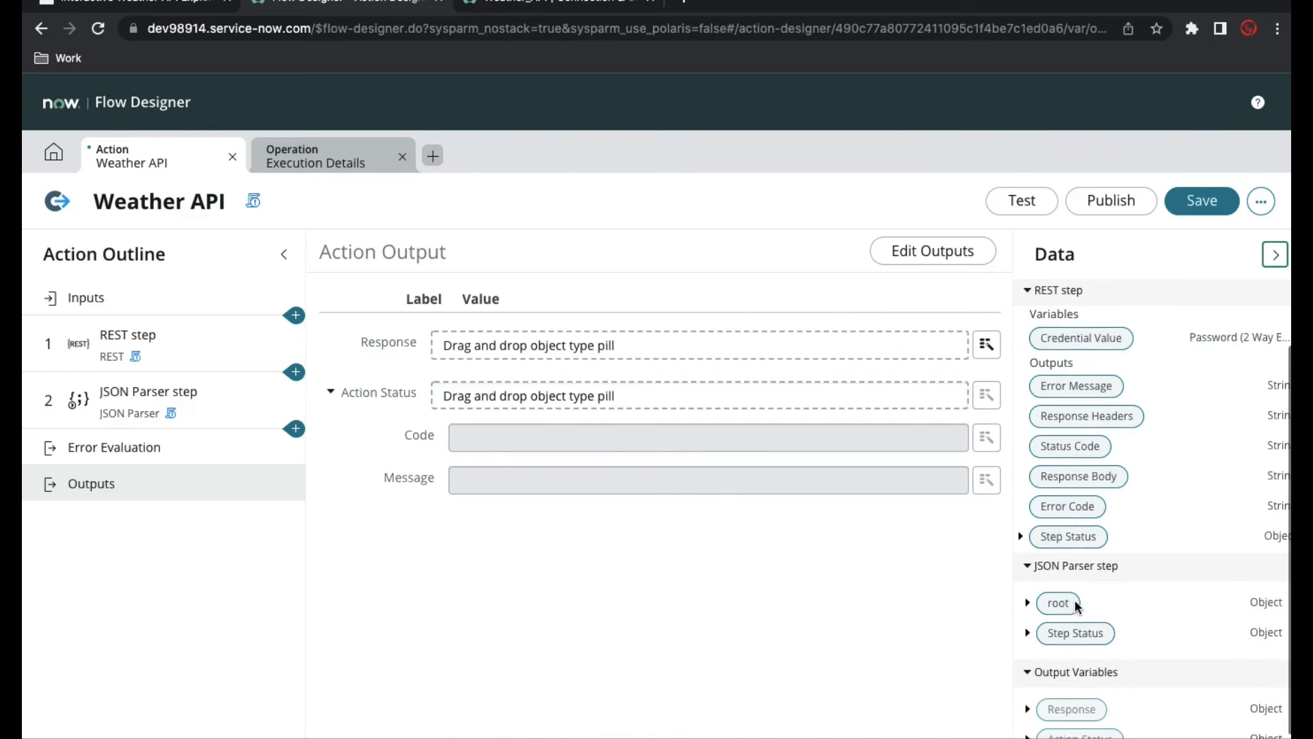
{"action": "left_click", "coordinate": [1027, 602]}
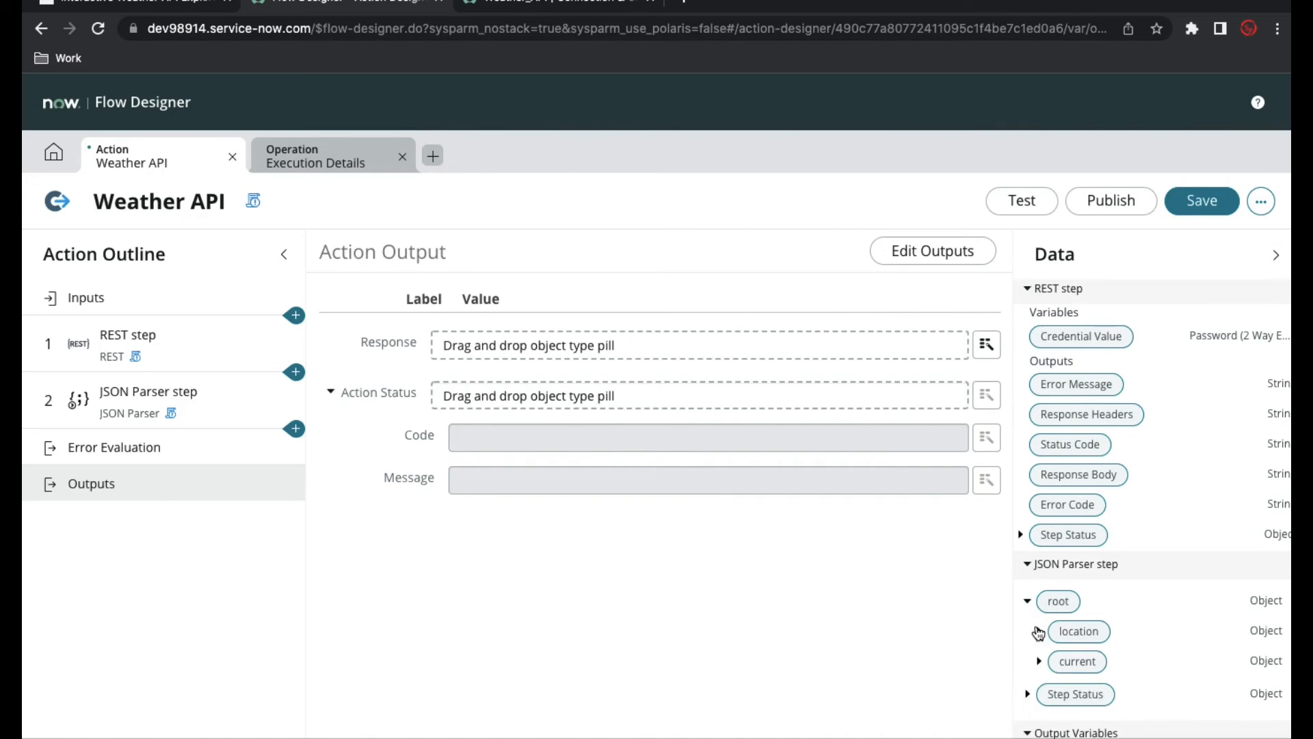
{"action": "left_click_drag", "start_coordinate": [1059, 602], "coordinate": [697, 354]}
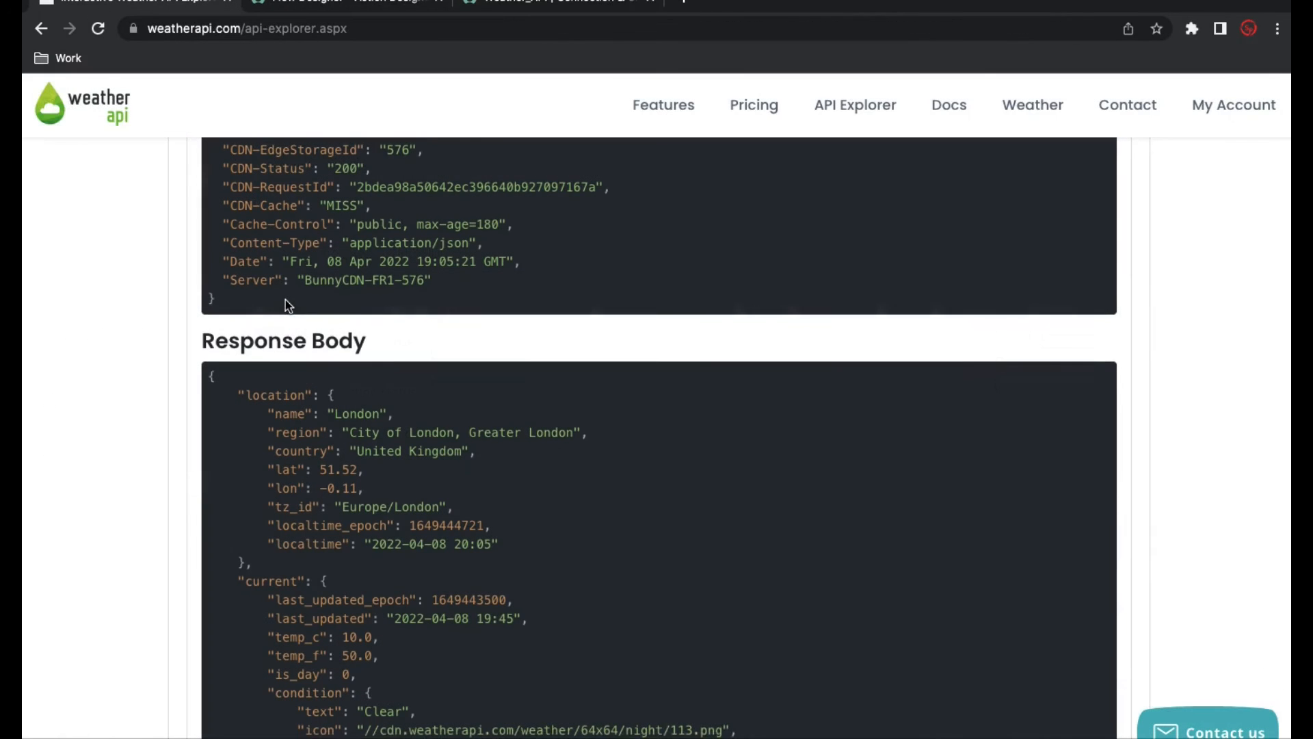
Examine the location and current objects of the sample Response Body in the WeatherAPI explorer, and switch back to Flow Designer.
{"action": "scroll", "coordinate": [287, 304], "scroll_direction": "down", "scroll_amount": 1}
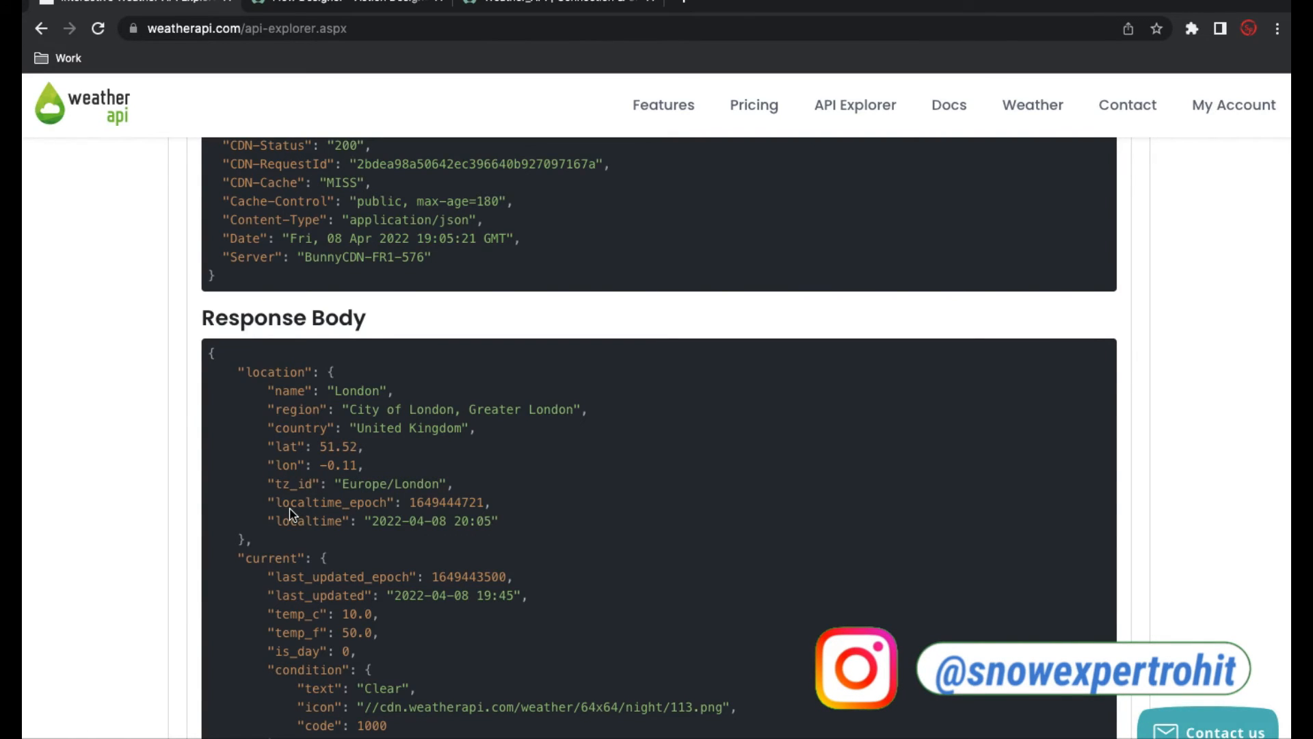
{"action": "scroll", "coordinate": [291, 514], "scroll_direction": "down", "scroll_amount": 2}
{"action": "scroll", "coordinate": [292, 515], "scroll_direction": "up", "scroll_amount": 1}
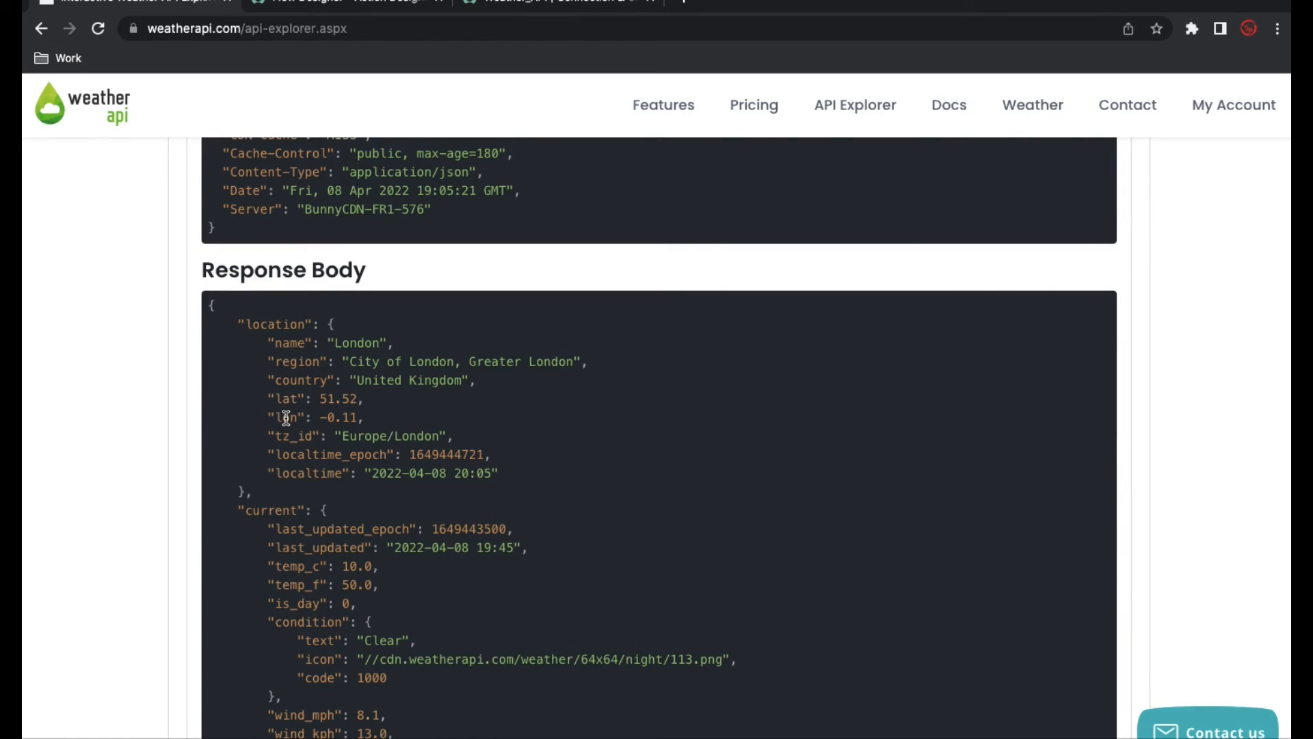
{"action": "left_click", "coordinate": [499, 9]}
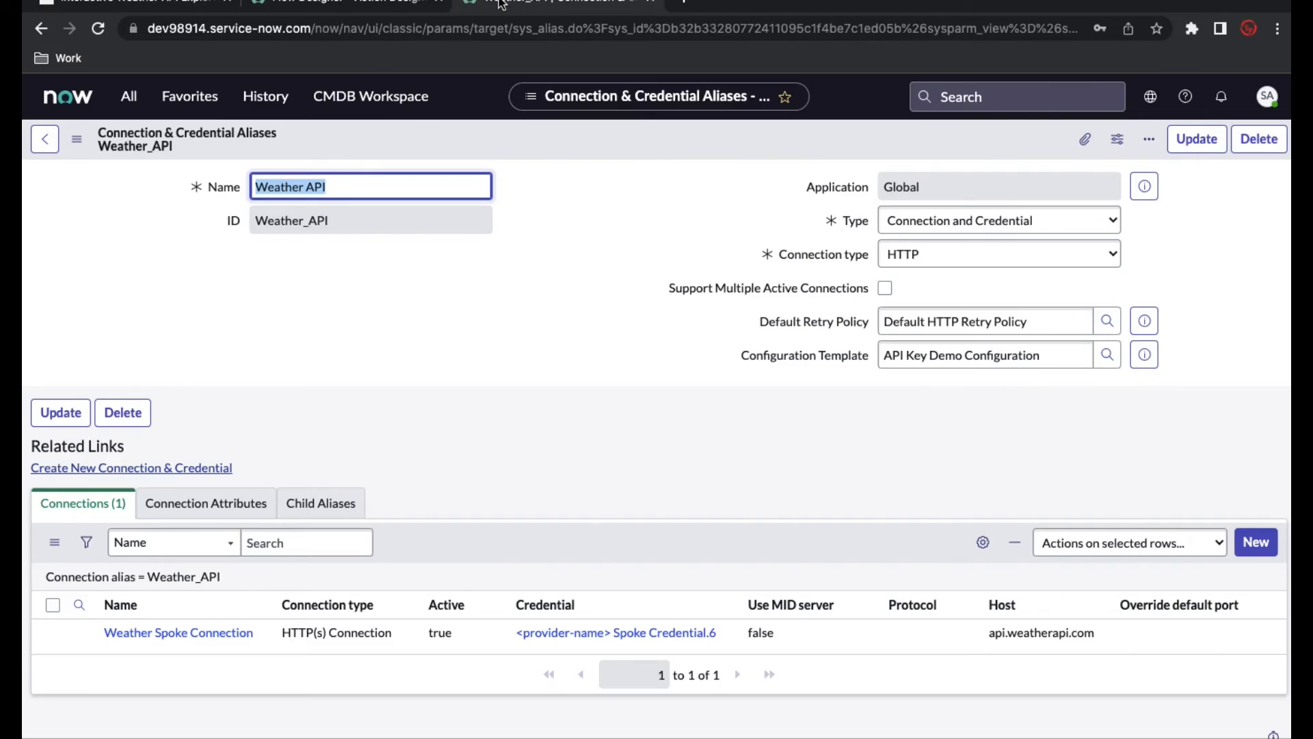
{"action": "left_click", "coordinate": [389, 7]}
Create a new action output with the label Response Data and the name responsedata.
{"action": "left_click", "coordinate": [676, 378]}
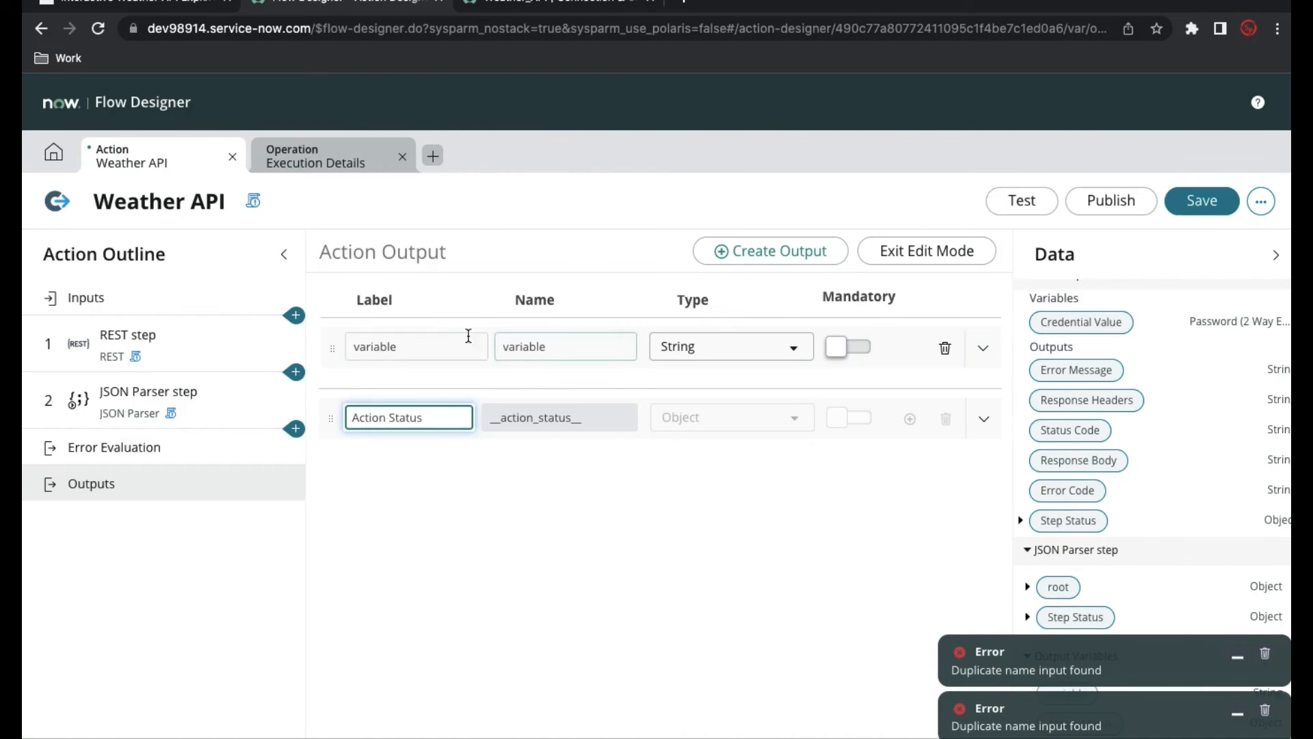
{"action": "left_click", "coordinate": [387, 336]}
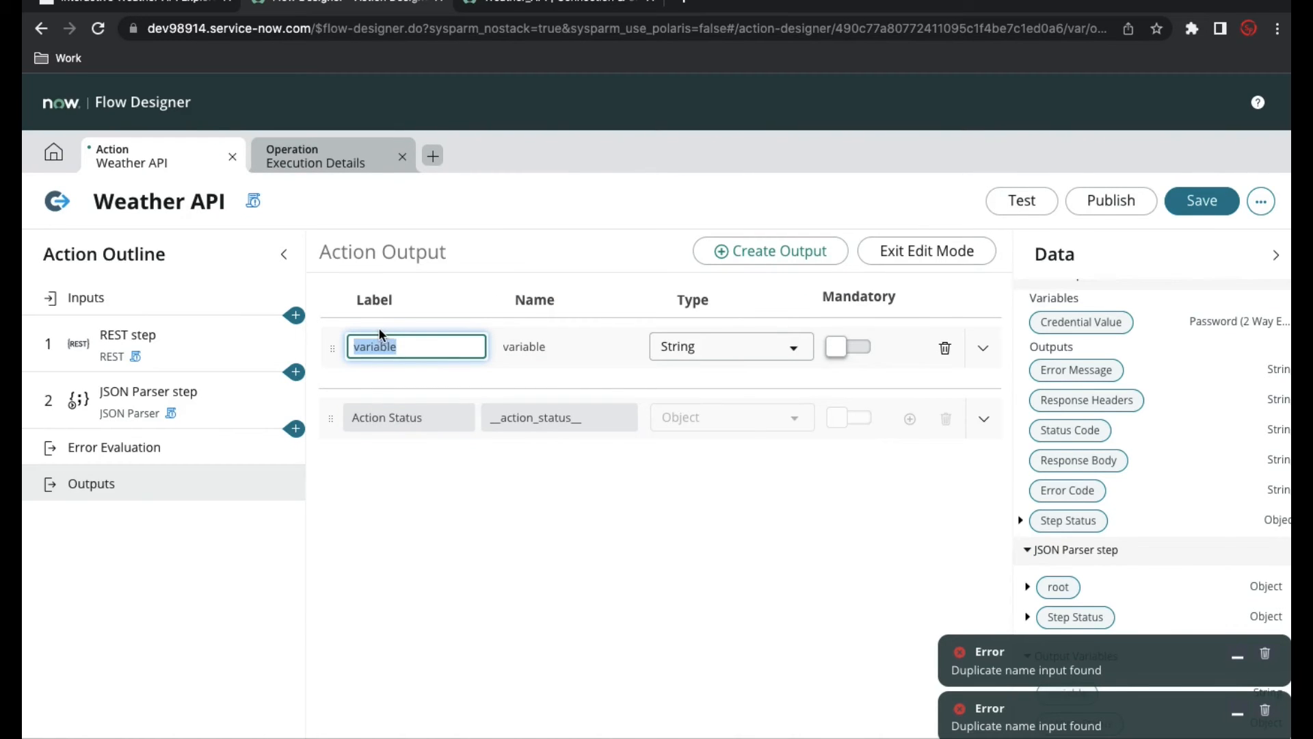
{"action": "type", "text": "Res"}
{"action": "type", "text": "ponse B"}
{"action": "type", "text": "o"}
{"action": "key", "text": "BackSpace"}
{"action": "key", "text": "BackSpace"}
{"action": "type", "text": "Data"}
{"action": "left_click", "coordinate": [545, 347]}
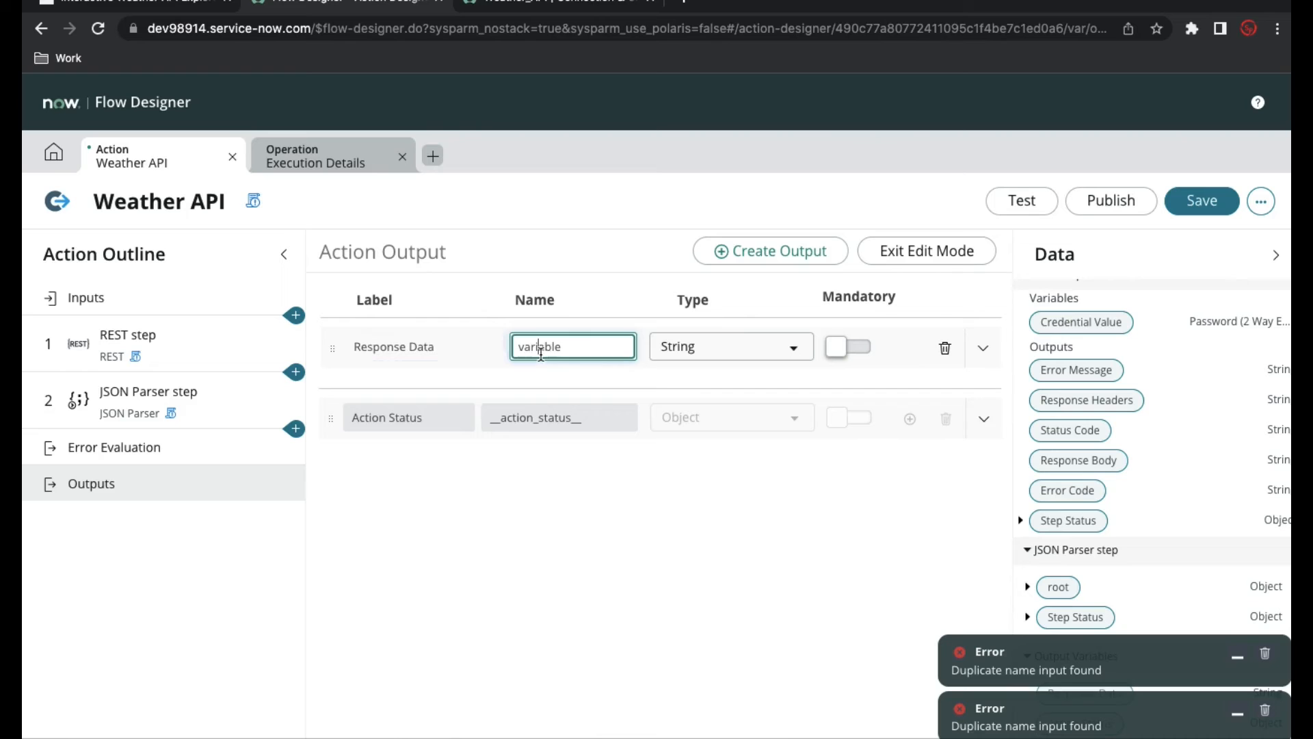
{"action": "double_click", "coordinate": [583, 343]}
{"action": "type", "text": "responsedata"}
Set the Response Data output's type to Object and add a child item under it.
{"action": "left_click", "coordinate": [671, 351]}
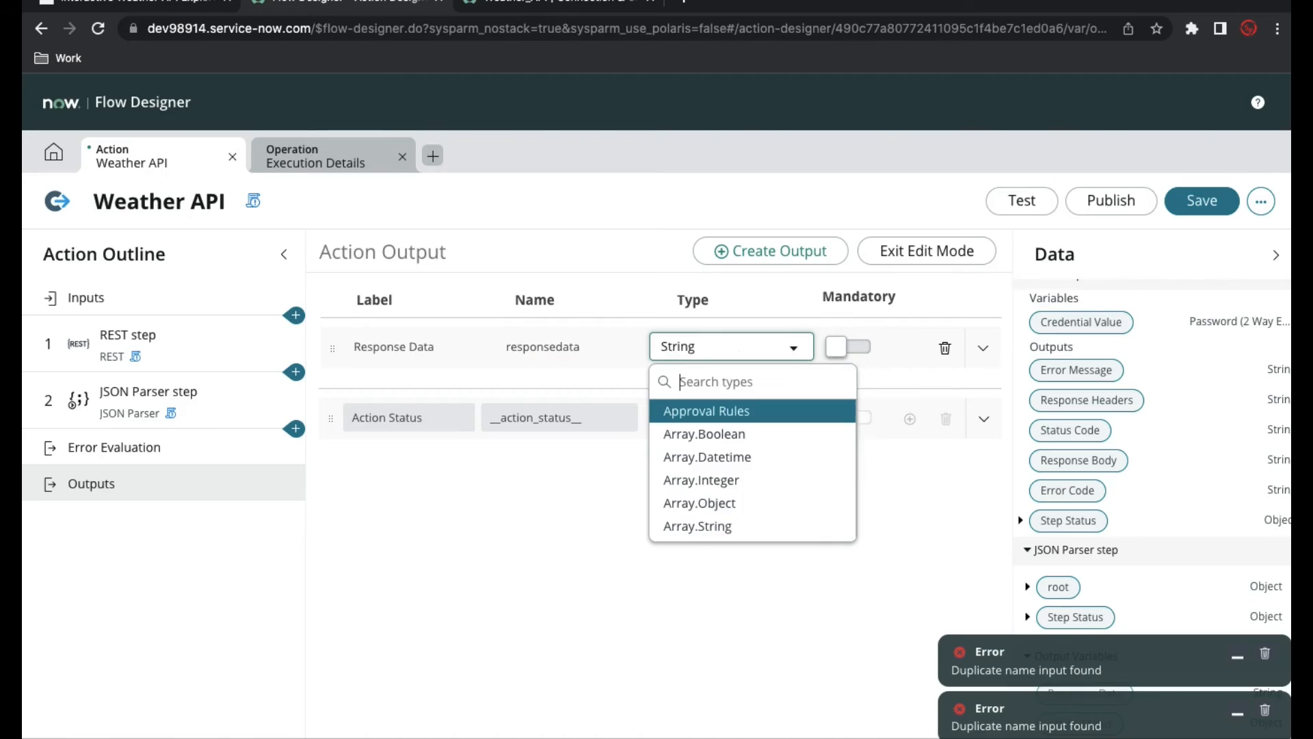
{"action": "type", "text": "obj"}
{"action": "key", "text": "Down"}
{"action": "key", "text": "Down"}
{"action": "key", "text": "Return"}
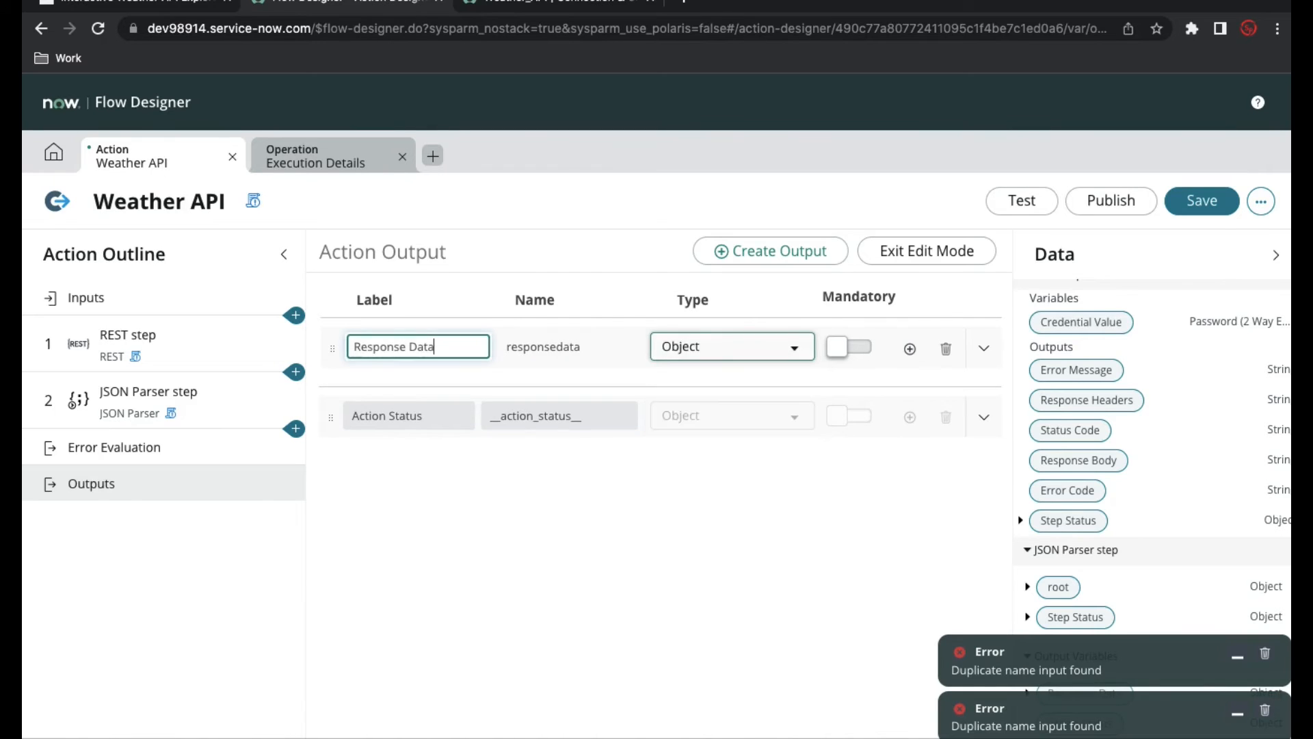
{"action": "left_click", "coordinate": [910, 349]}
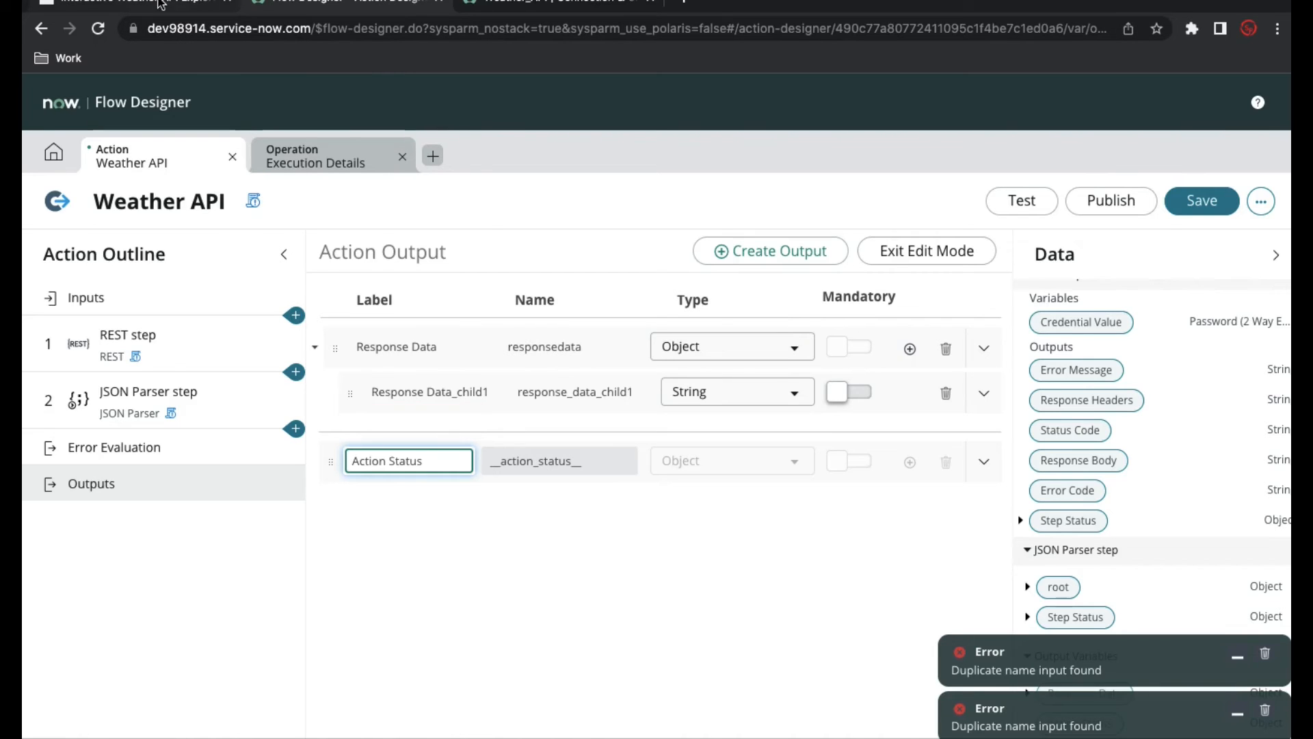
Set both the label and the name of Response Data's first child item to name.
{"action": "left_click", "coordinate": [465, 384]}
{"action": "key", "text": "ctrl+a"}
{"action": "type", "text": "name"}
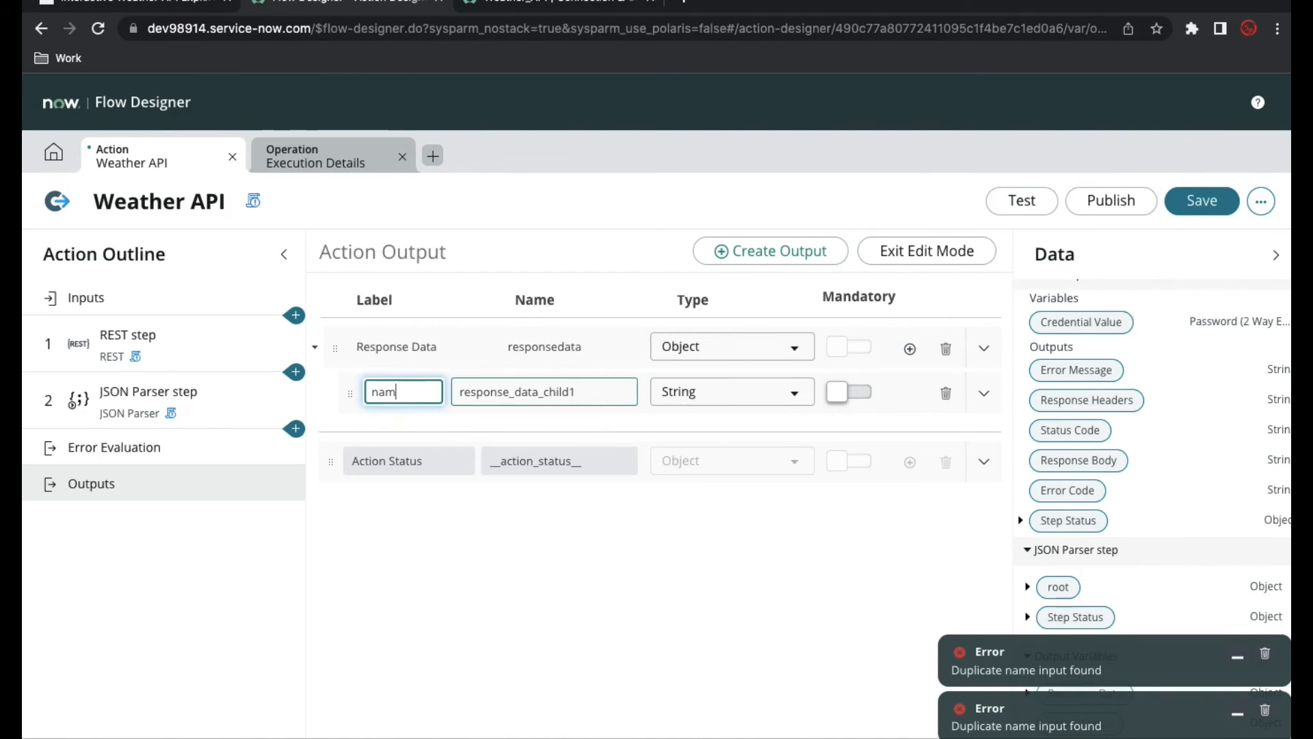
{"action": "left_click", "coordinate": [594, 401]}
{"action": "key", "text": "ctrl+a"}
{"action": "type", "text": "name"}
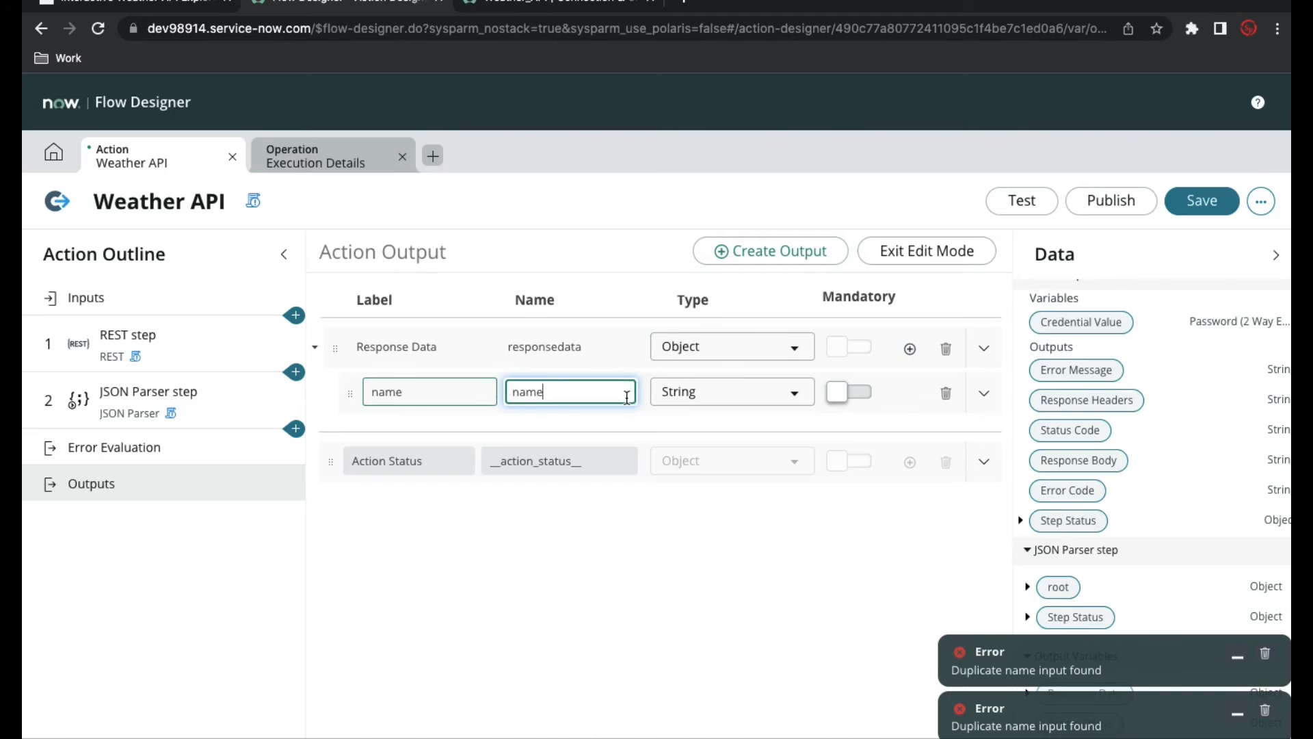
{"action": "left_click", "coordinate": [816, 258]}
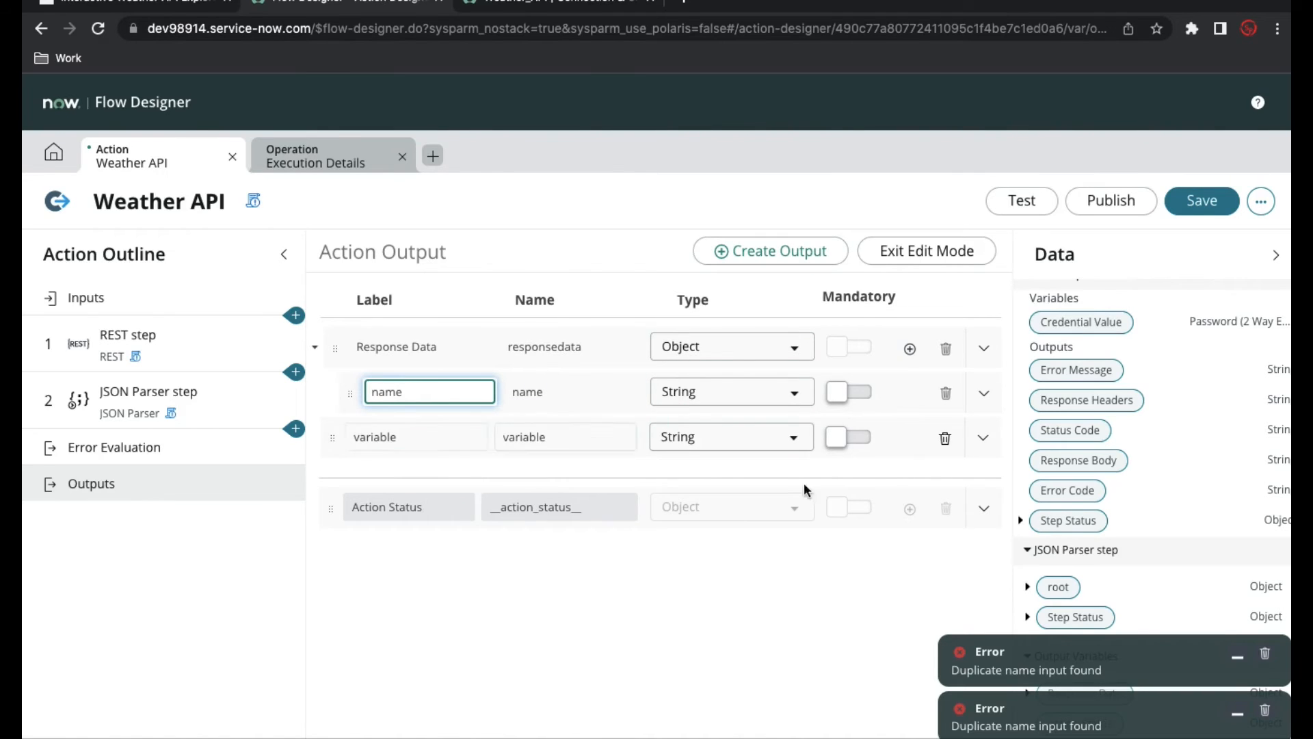
{"action": "left_click", "coordinate": [945, 438]}
{"action": "left_click", "coordinate": [848, 267]}
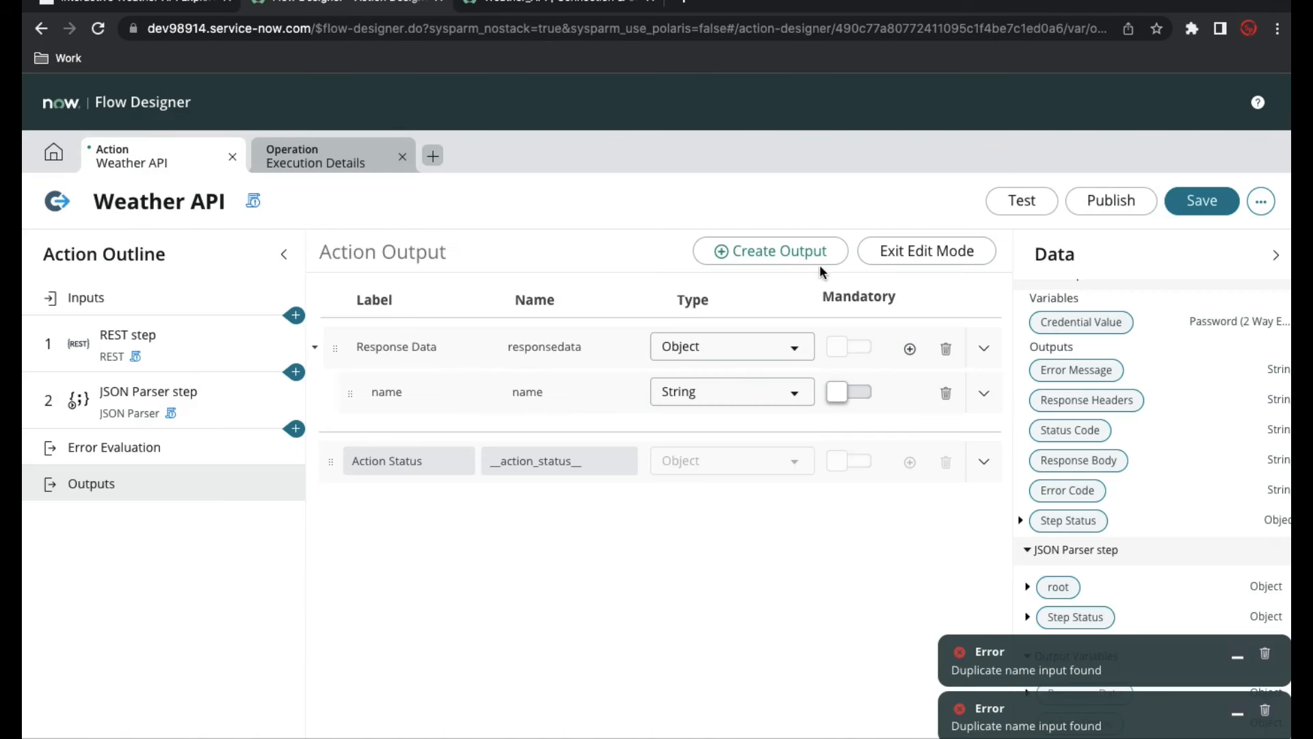
Add a second child item under Response Data with both label and name set to lat.
{"action": "left_click", "coordinate": [909, 350]}
{"action": "left_click", "coordinate": [489, 437]}
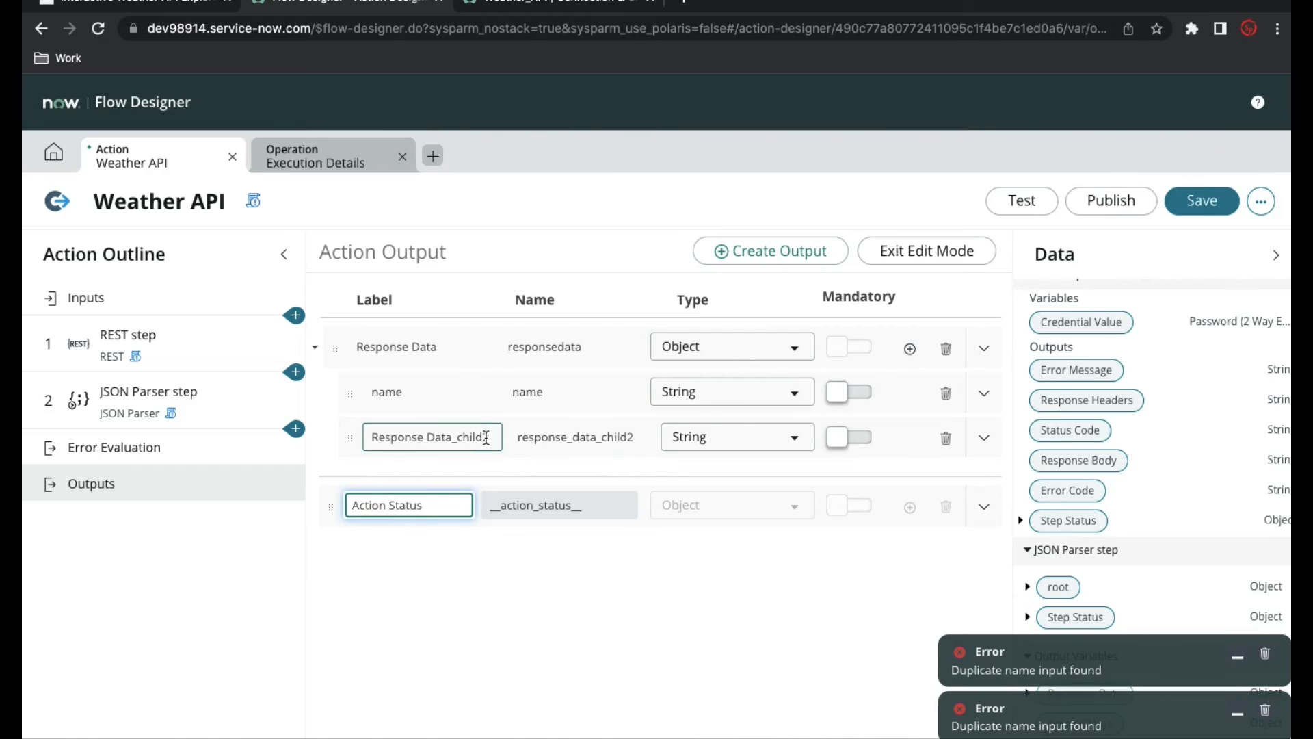
{"action": "left_click_drag", "start_coordinate": [488, 438], "coordinate": [363, 438]}
{"action": "key", "text": "BackSpace"}
{"action": "type", "text": "lat"}
{"action": "left_click", "coordinate": [520, 438]}
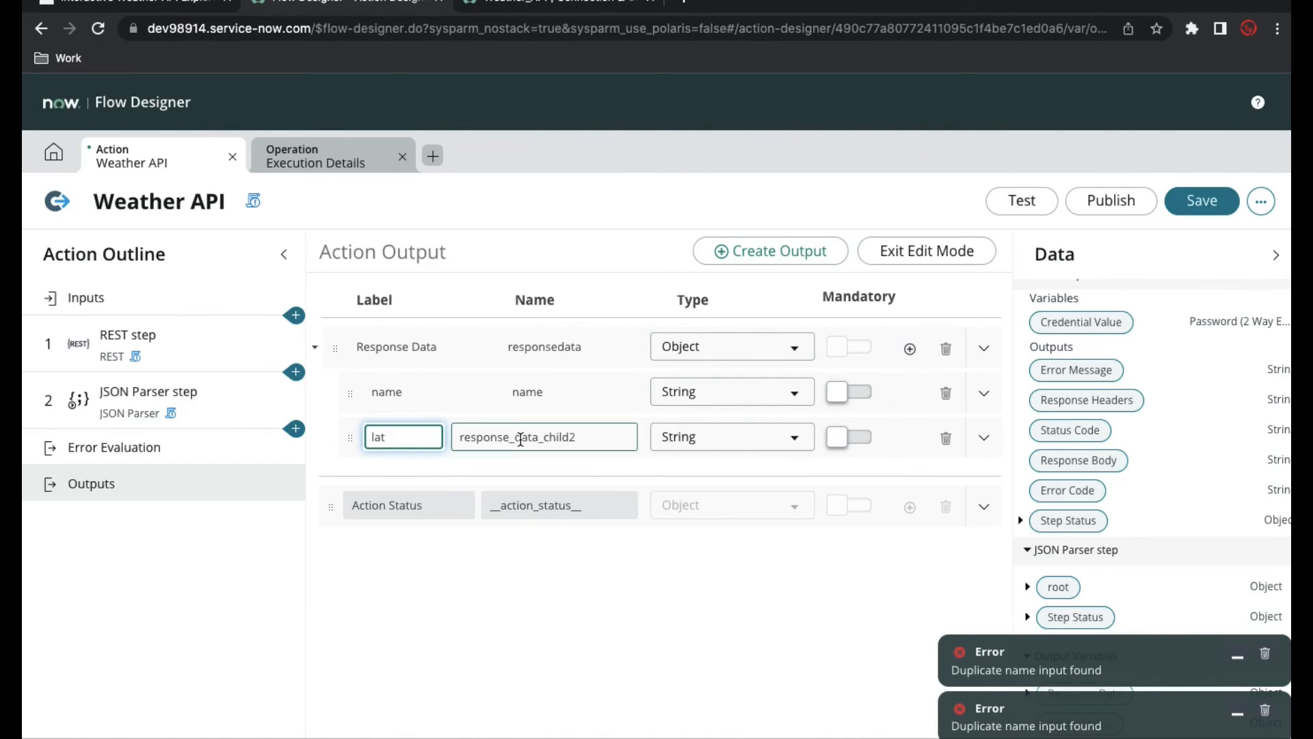
{"action": "double_click", "coordinate": [520, 438]}
{"action": "type", "text": "lat"}
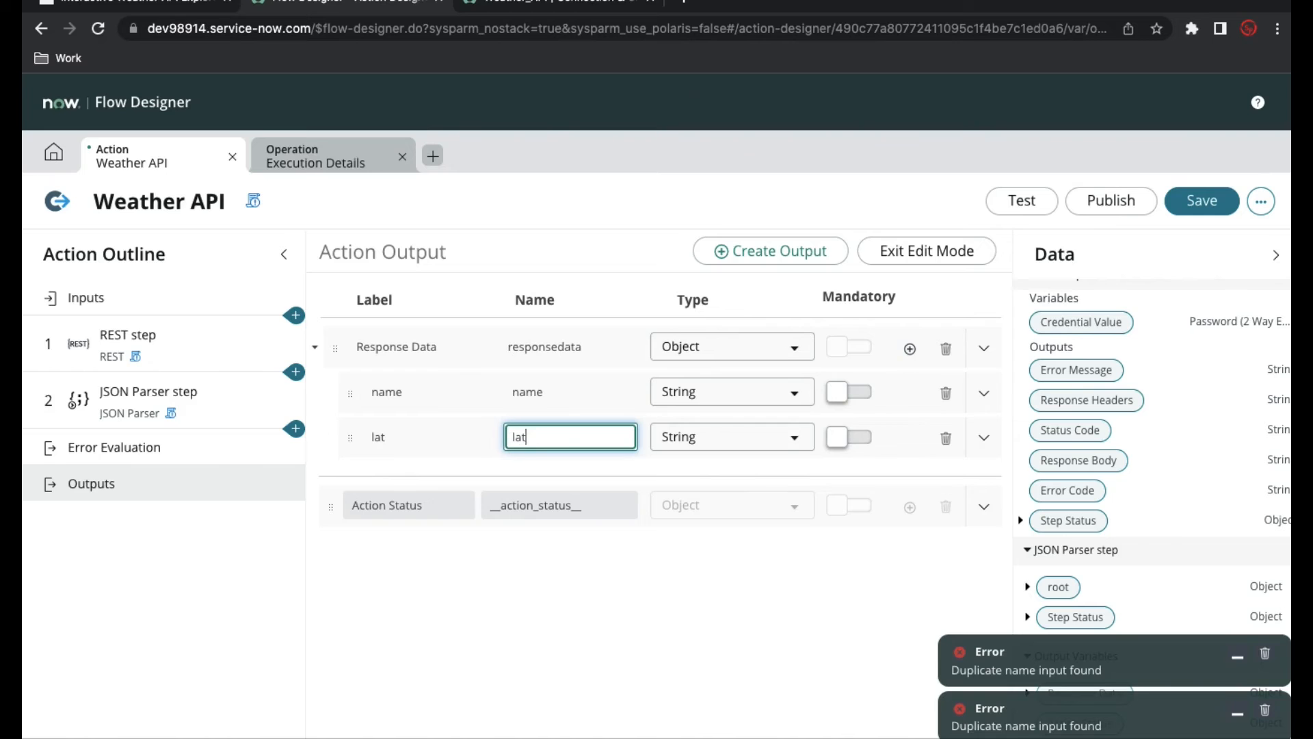
Check the location keys in the WeatherAPI sample response, and add a third Response Data child labelled lon in Flow Designer.
{"action": "left_click", "coordinate": [175, 2]}
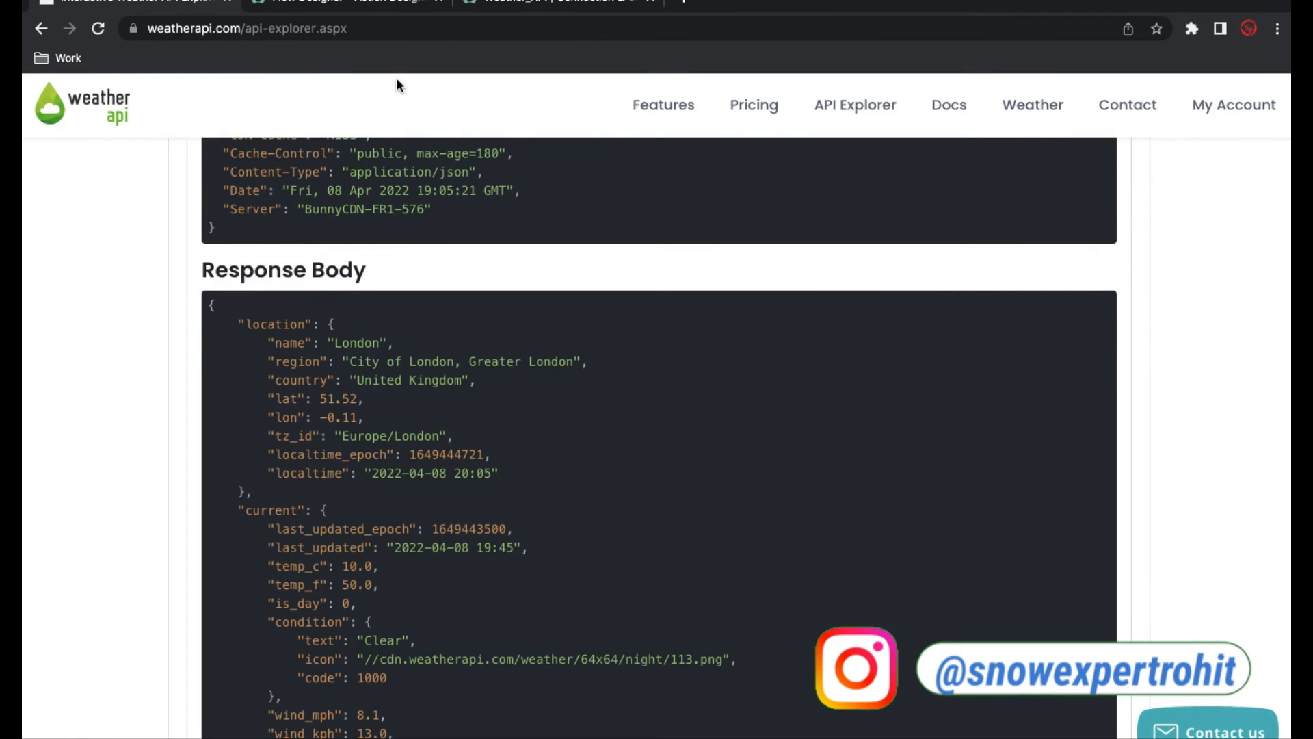
{"action": "left_click", "coordinate": [379, 5]}
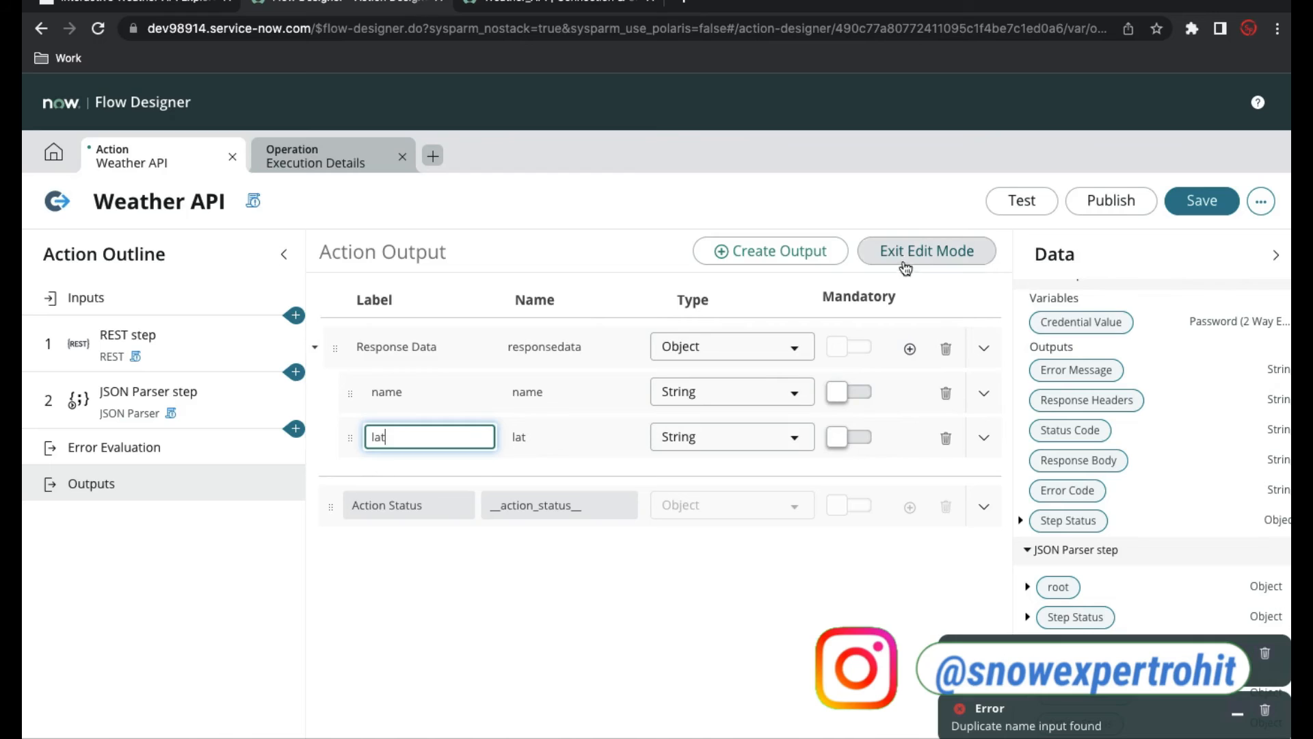
{"action": "left_click", "coordinate": [911, 350]}
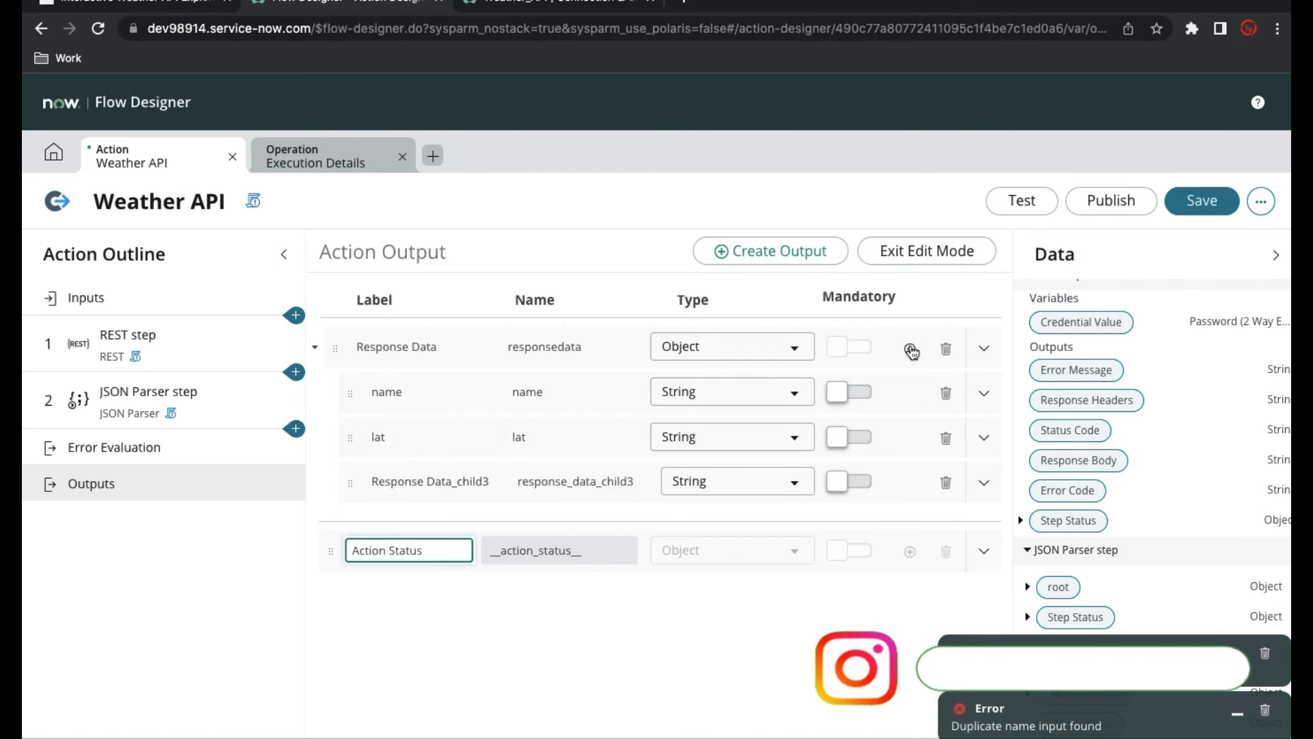
{"action": "left_click", "coordinate": [435, 485]}
{"action": "key", "text": "super+a"}
{"action": "type", "text": "lon"}
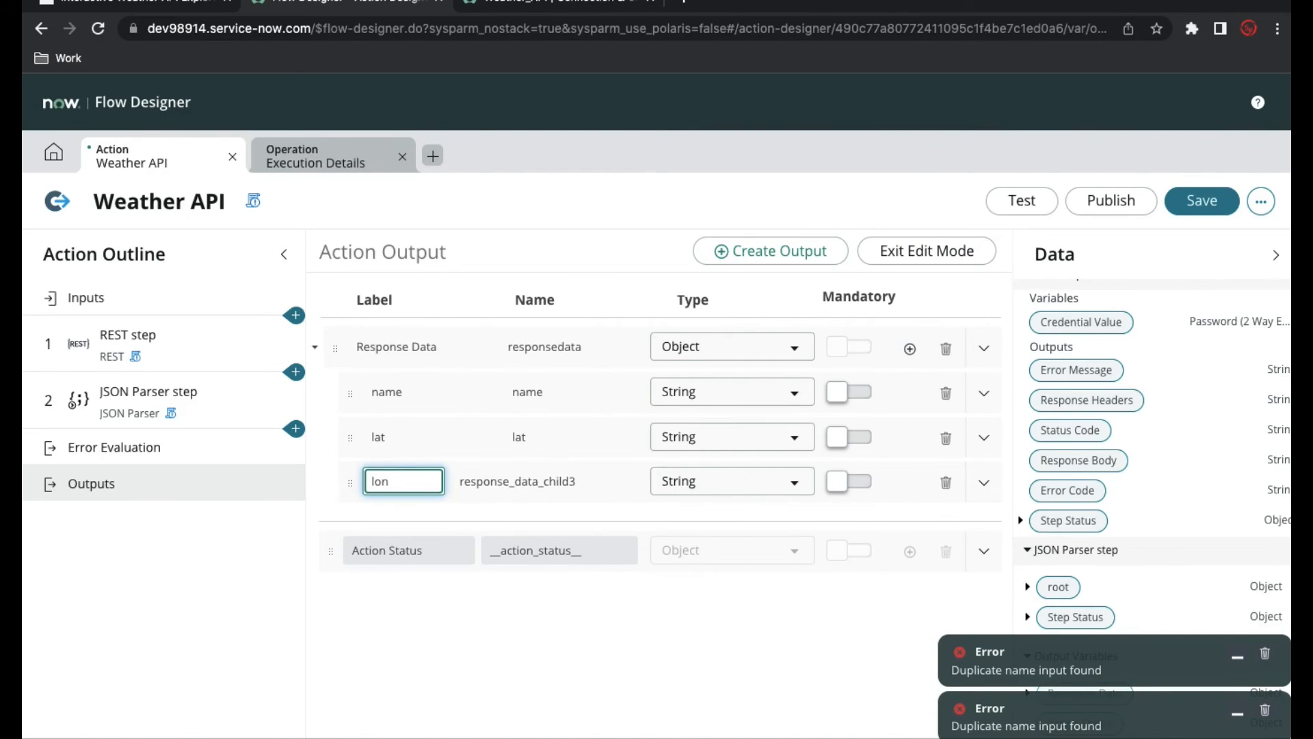
Copy the region key from the WeatherAPI sample response and use it as label and name of a fourth Response Data child in Flow Designer.
{"action": "left_click", "coordinate": [165, 5]}
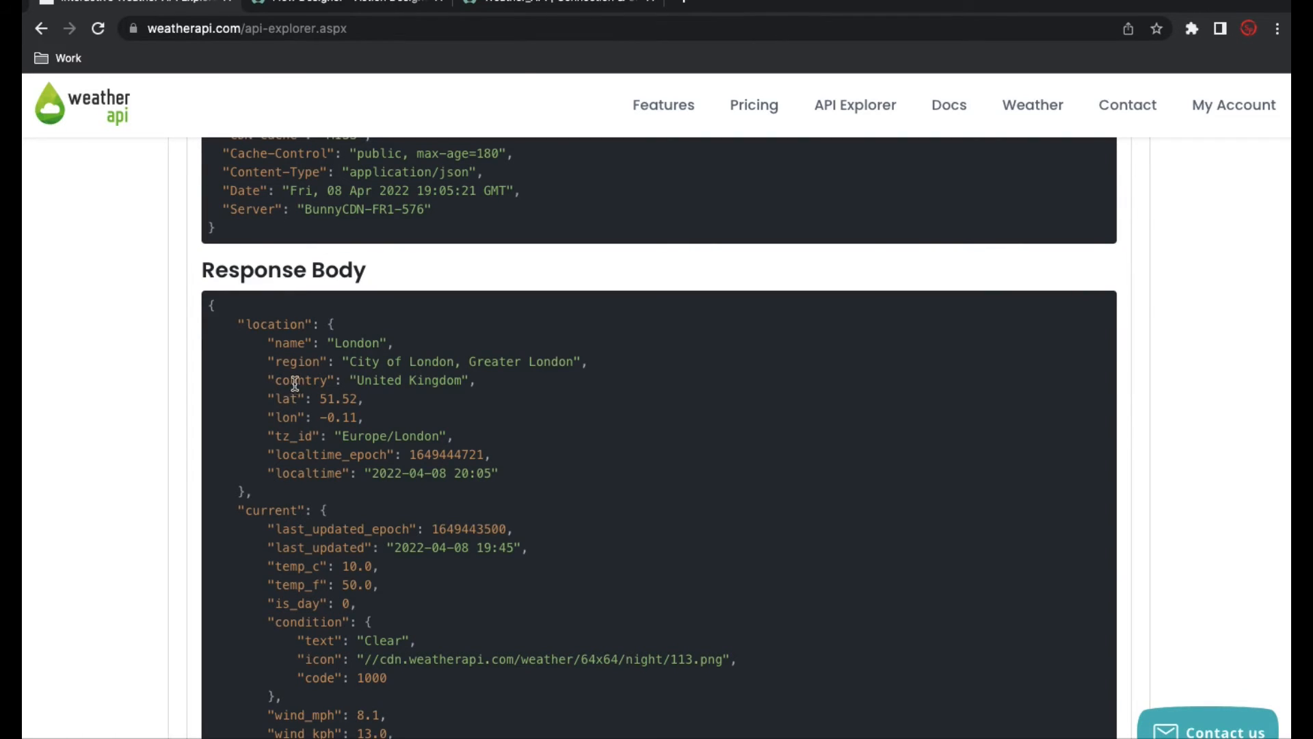
{"action": "double_click", "coordinate": [297, 361]}
{"action": "key", "text": "ctrl+c"}
{"action": "left_click", "coordinate": [366, 8]}
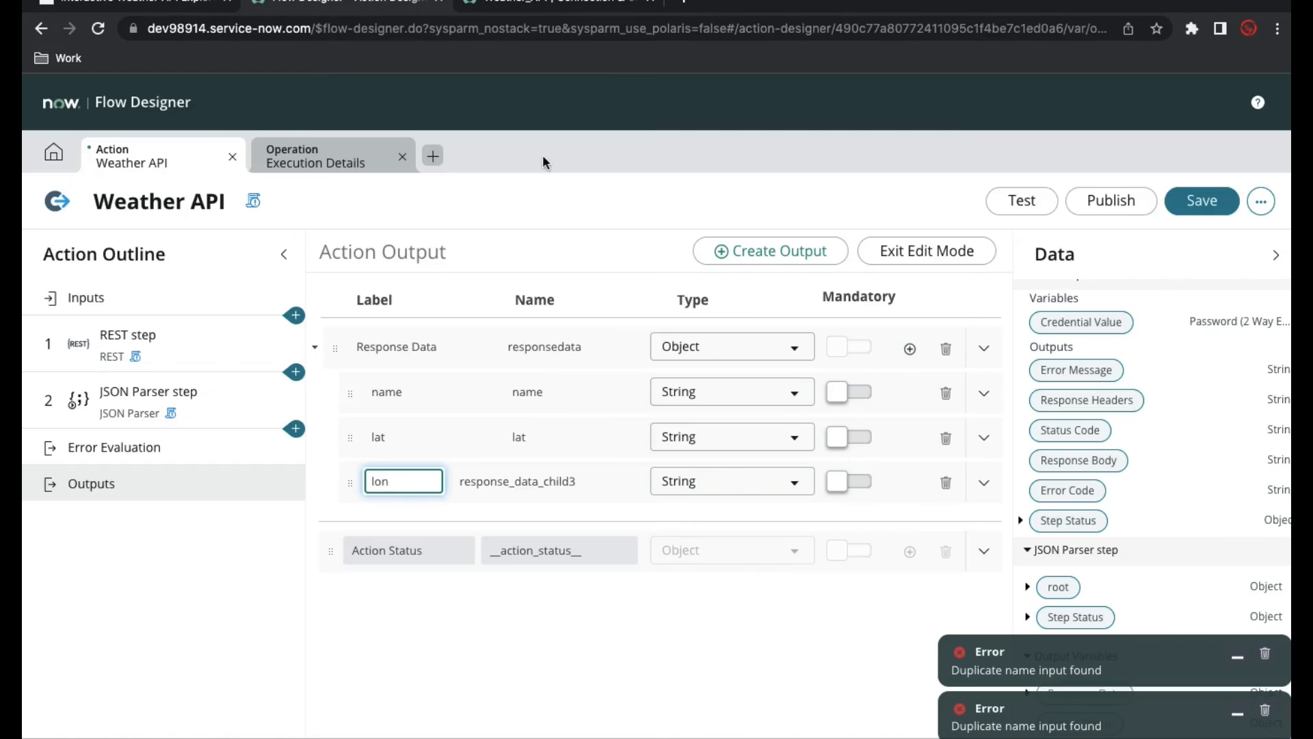
{"action": "left_click", "coordinate": [909, 350]}
{"action": "left_click", "coordinate": [478, 525]}
{"action": "key", "text": "ctrl+a"}
{"action": "key", "text": "ctrl+v"}
{"action": "left_click_drag", "start_coordinate": [585, 524], "coordinate": [468, 524]}
{"action": "key", "text": "ctrl+v"}
Set the lon child's name to log and finish editing the action outputs.
{"action": "left_click", "coordinate": [547, 481]}
{"action": "key", "text": "ctrl+a"}
{"action": "key", "text": "BackSpace"}
{"action": "type", "text": "lon"}
{"action": "left_click", "coordinate": [909, 255]}
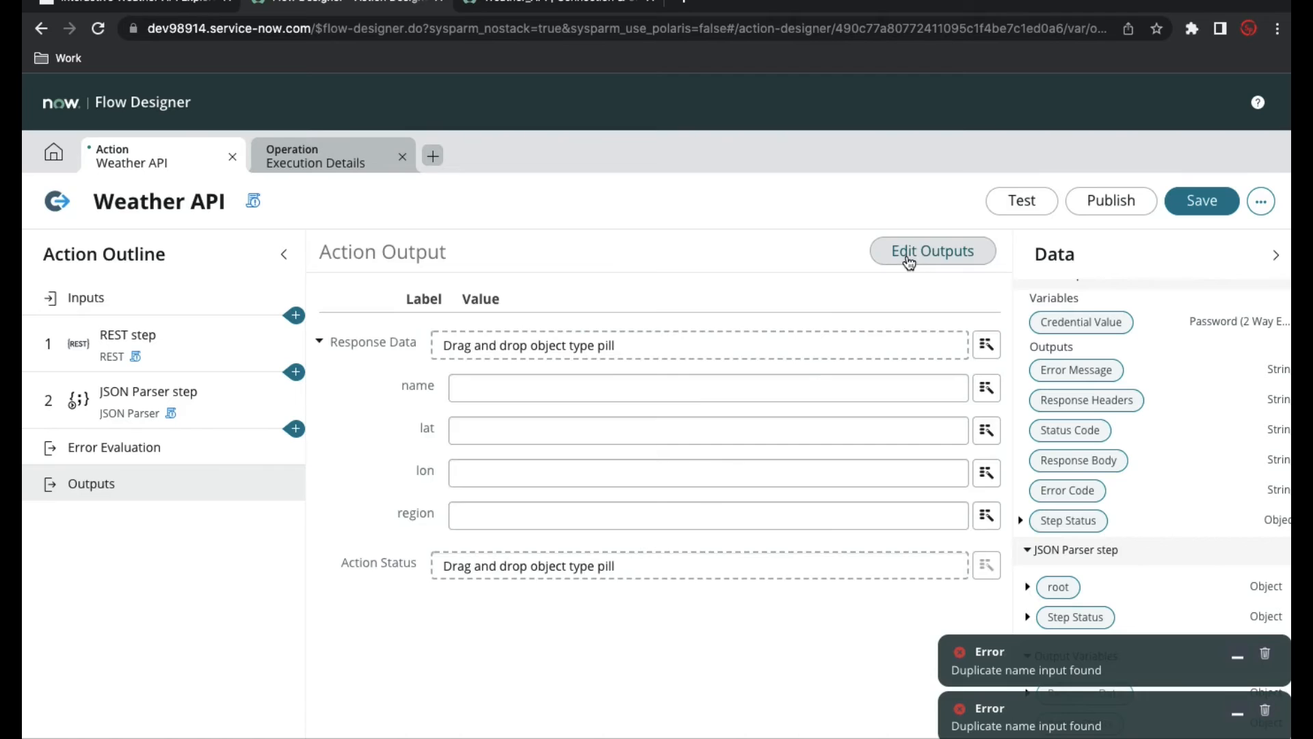
Map the name output to the JSON Parser step's root > location > name value.
{"action": "left_click", "coordinate": [989, 389]}
{"action": "left_click", "coordinate": [949, 511]}
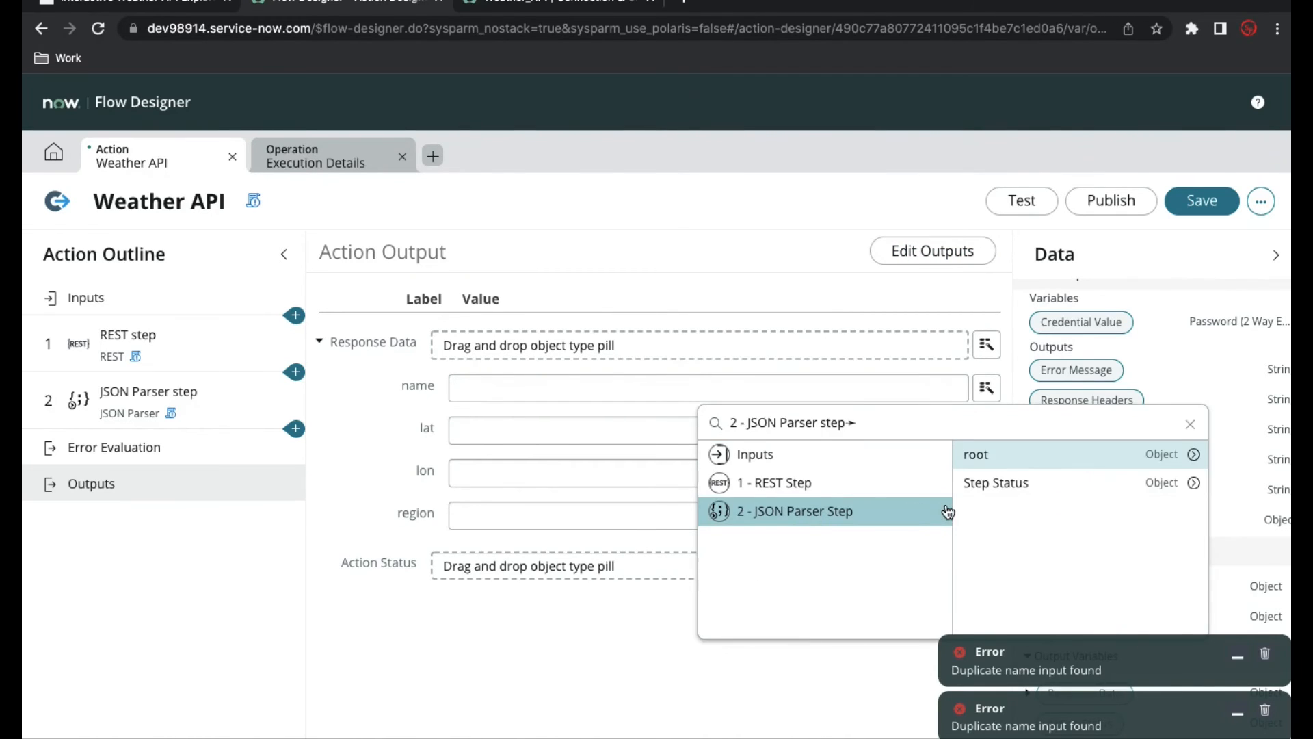
{"action": "left_click", "coordinate": [1190, 457]}
{"action": "left_click", "coordinate": [1234, 456]}
{"action": "left_click", "coordinate": [1234, 457]}
Map the lat output to the JSON Parser step's root > location > lat value.
{"action": "left_click", "coordinate": [776, 433]}
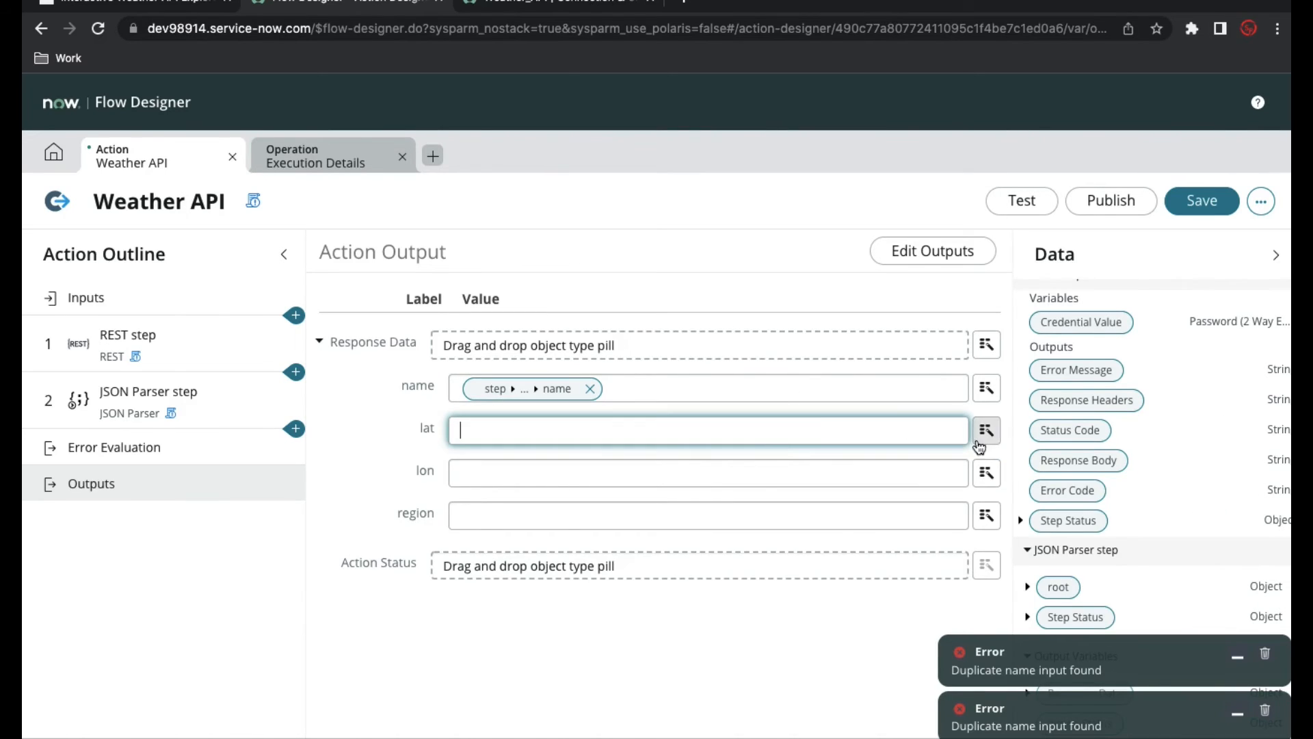
{"action": "left_click", "coordinate": [986, 430]}
{"action": "left_click", "coordinate": [1001, 533]}
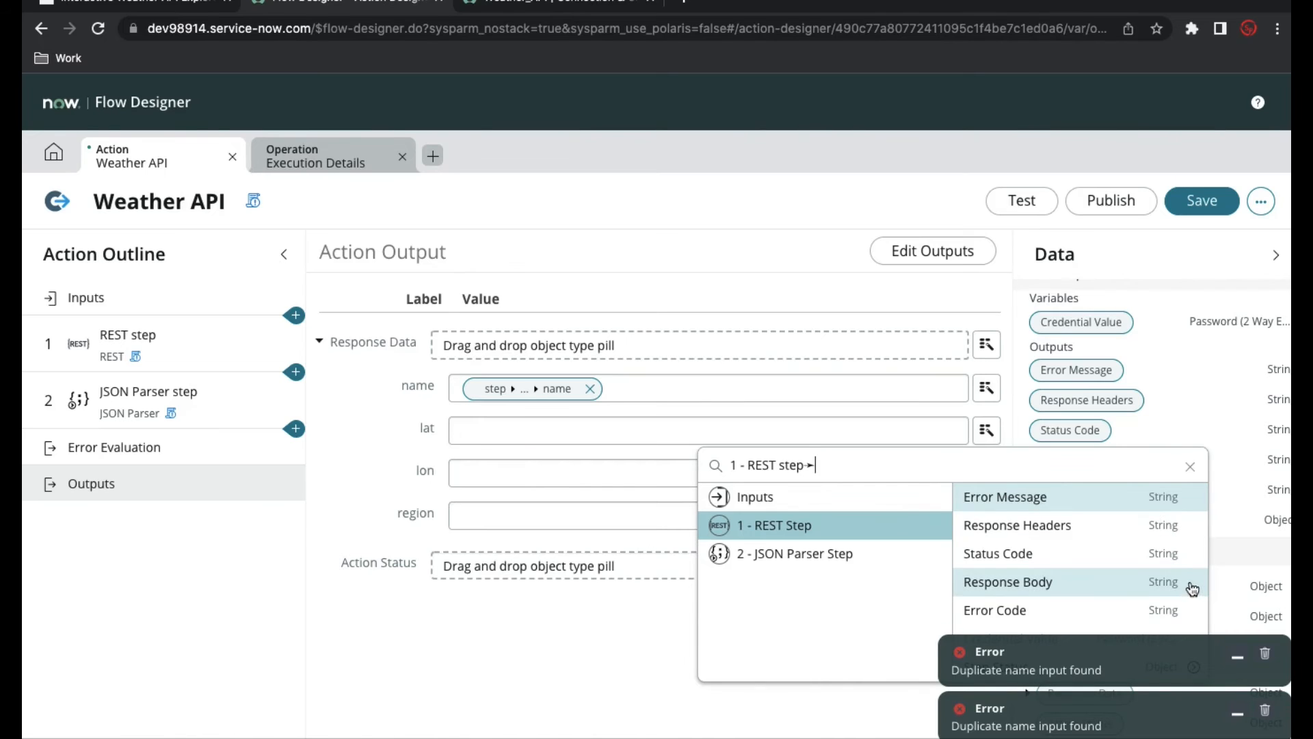
{"action": "left_click", "coordinate": [885, 552]}
{"action": "left_click", "coordinate": [1169, 505]}
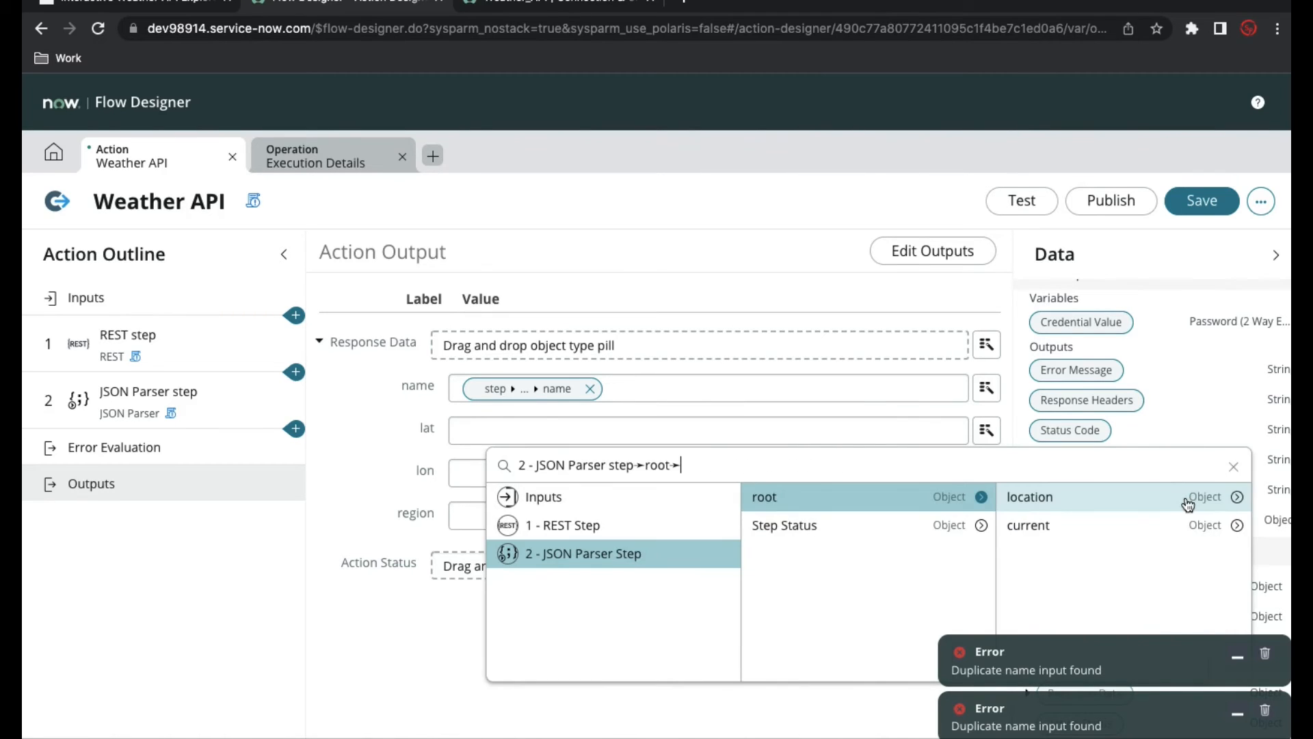
{"action": "left_click", "coordinate": [1233, 501]}
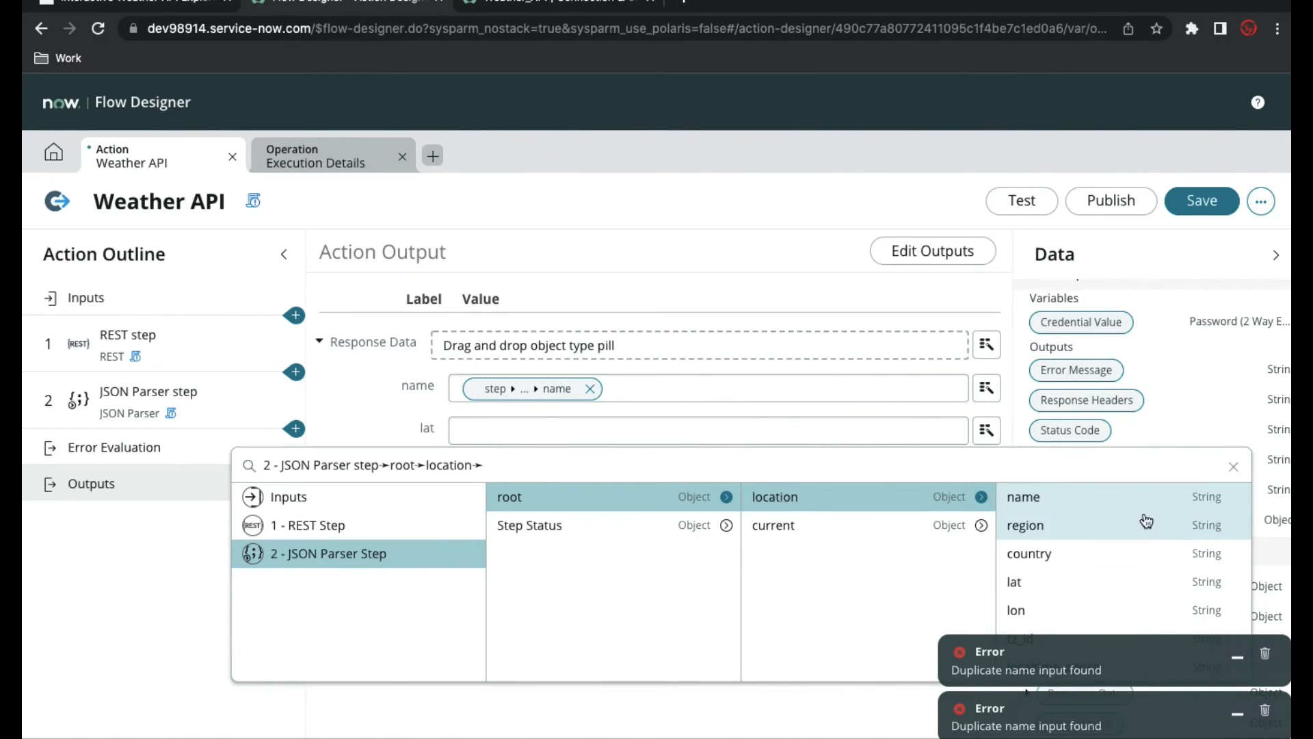
{"action": "left_click", "coordinate": [1041, 582]}
Map the lon output to the JSON Parser step's root > location > lon value, dismissing the error notifications that cover the list.
{"action": "left_click", "coordinate": [677, 477]}
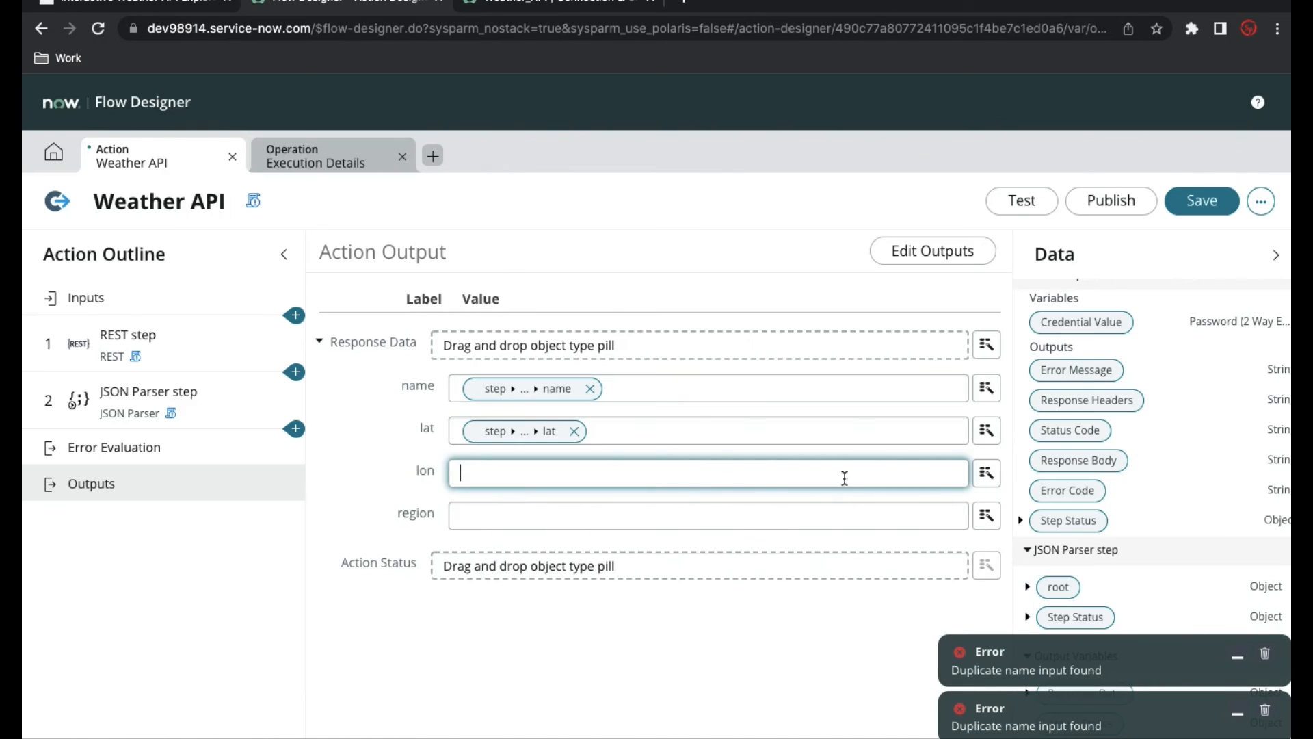
{"action": "left_click", "coordinate": [987, 479]}
{"action": "left_click", "coordinate": [953, 597]}
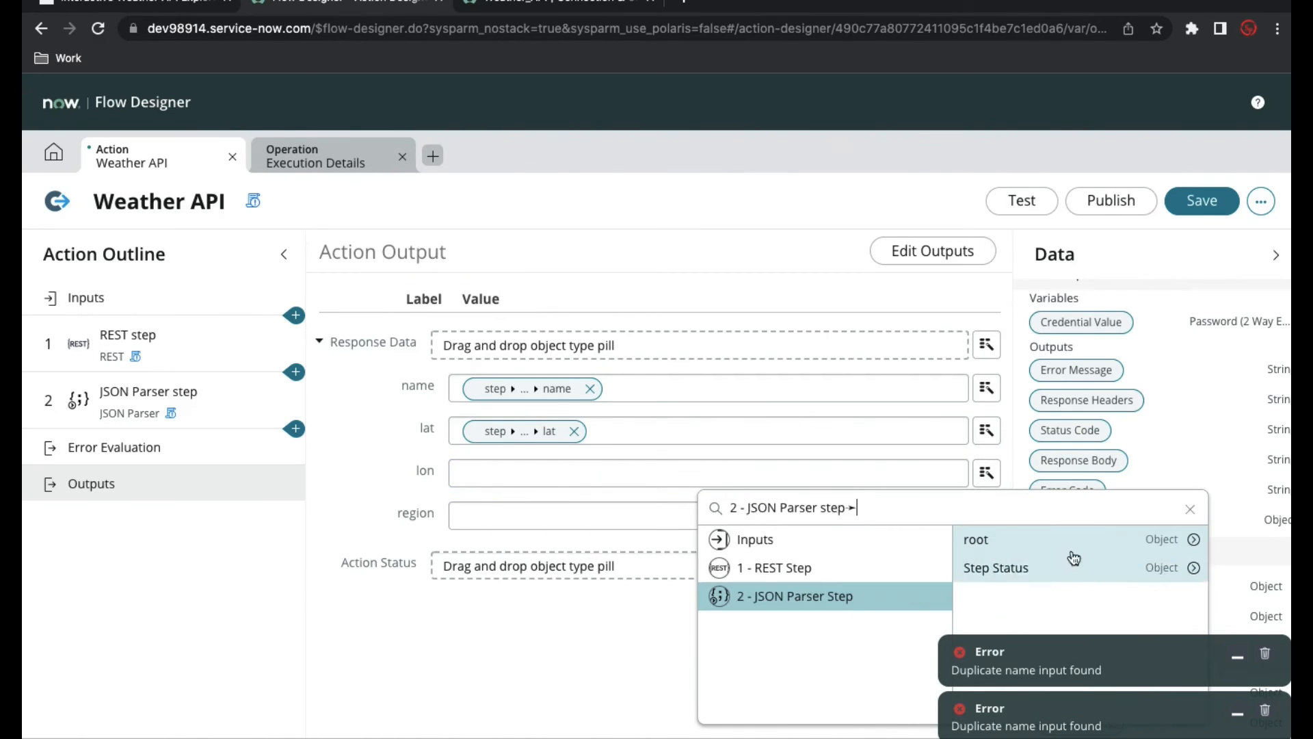
{"action": "left_click", "coordinate": [1188, 541]}
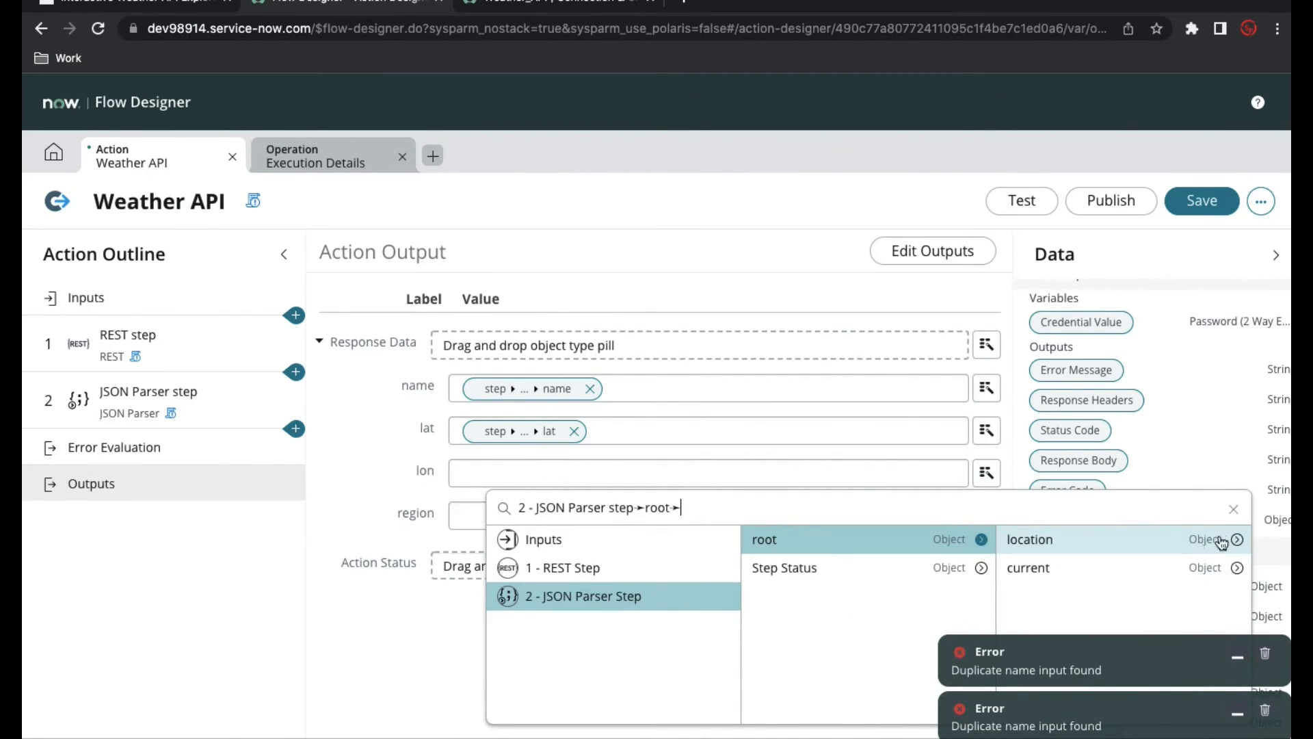
{"action": "left_click", "coordinate": [1223, 540]}
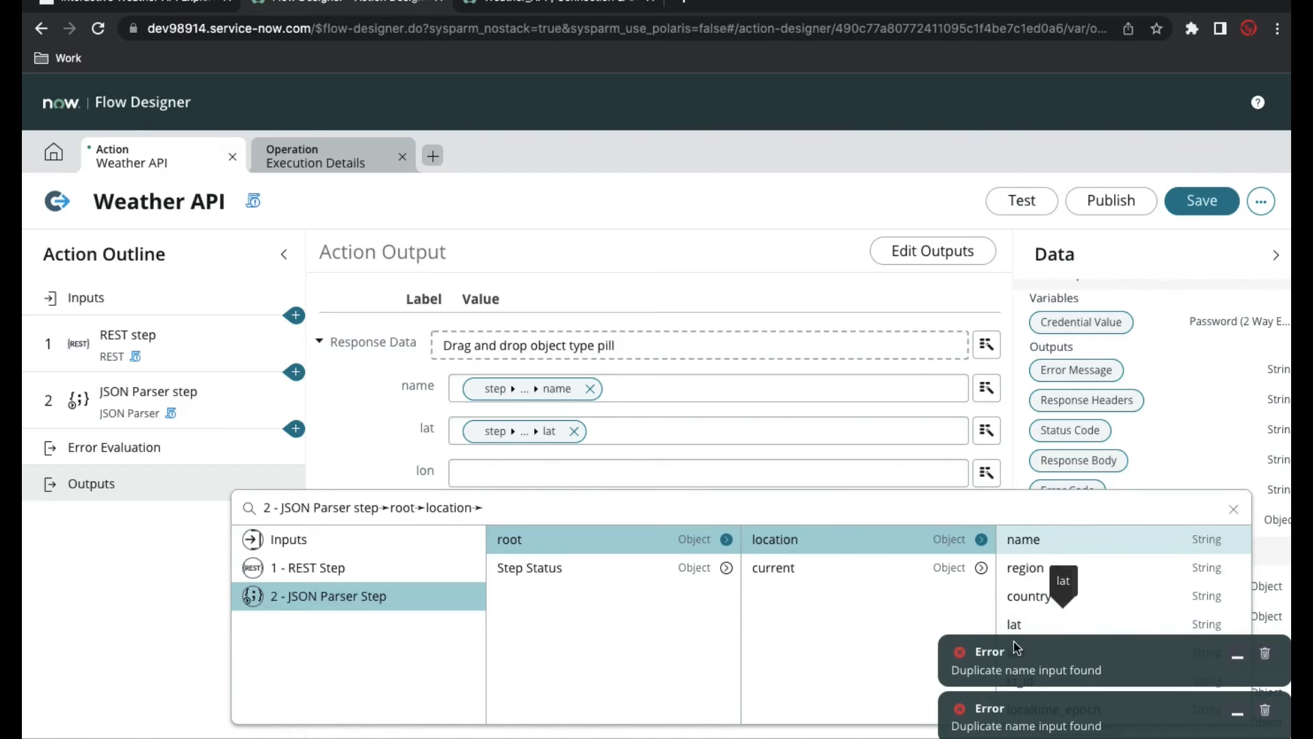
{"action": "left_click", "coordinate": [1265, 653]}
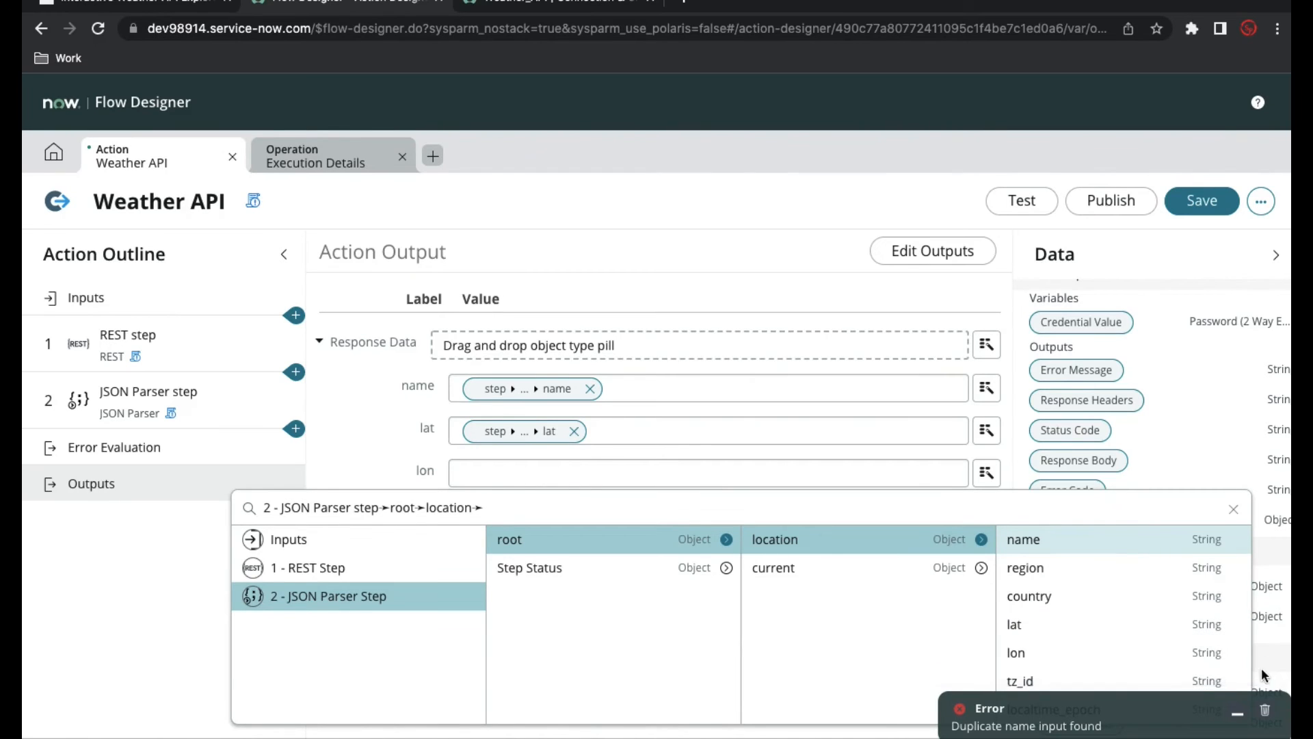
{"action": "left_click", "coordinate": [1261, 708]}
{"action": "left_click", "coordinate": [1058, 654]}
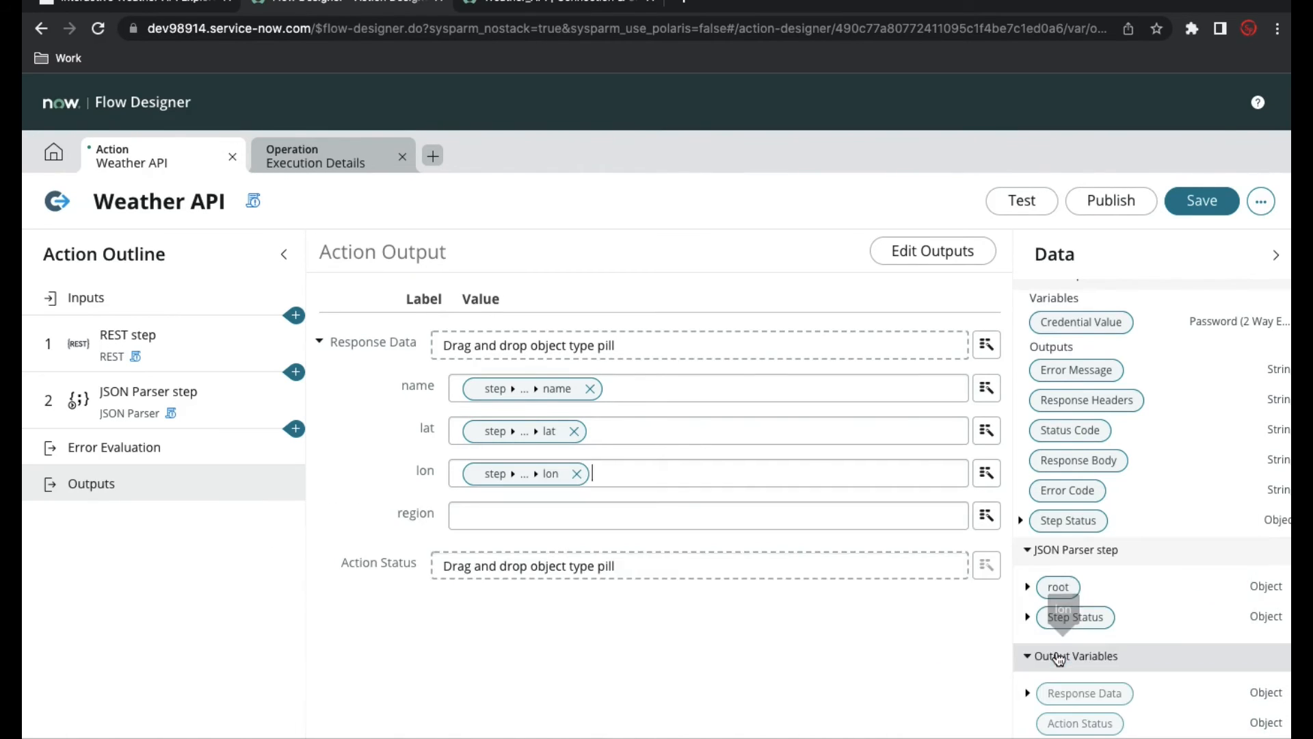
Map the region output to the JSON Parser step's root > location > region value.
{"action": "left_click", "coordinate": [622, 513]}
{"action": "left_click", "coordinate": [985, 521]}
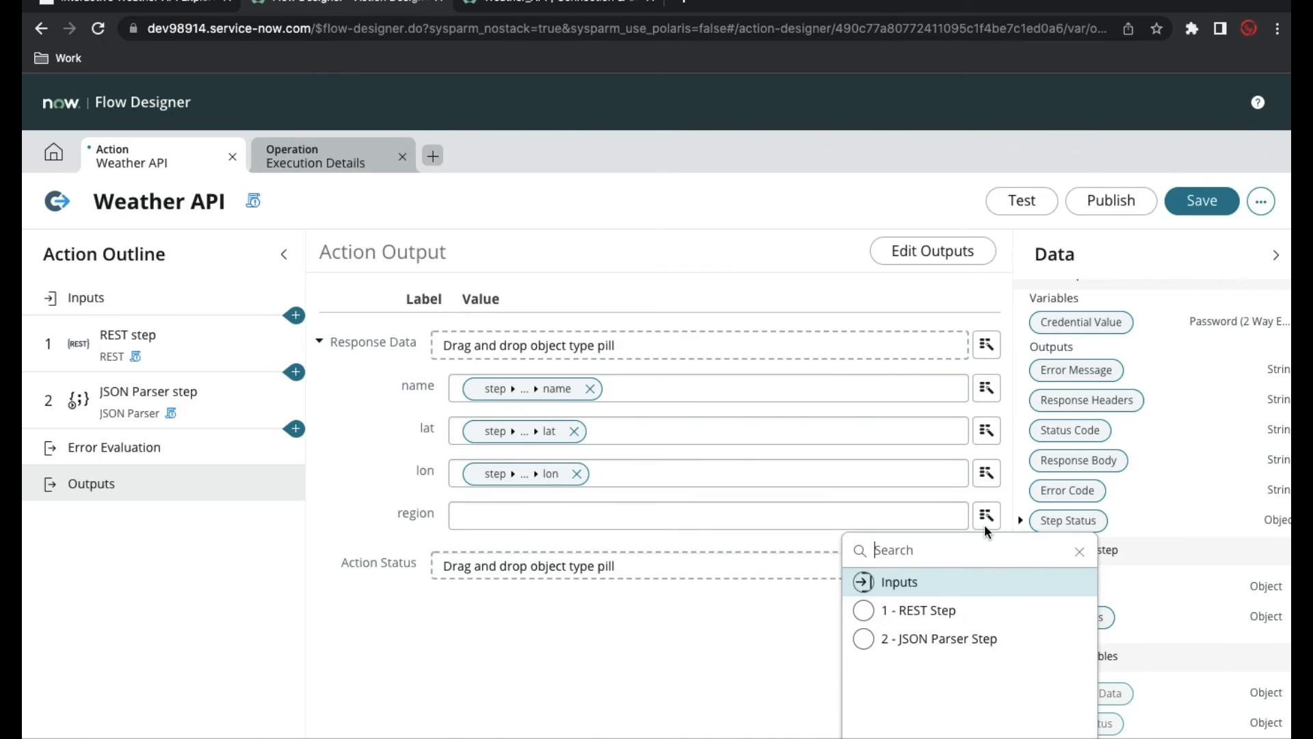
{"action": "left_click", "coordinate": [943, 642]}
{"action": "left_click", "coordinate": [1193, 582]}
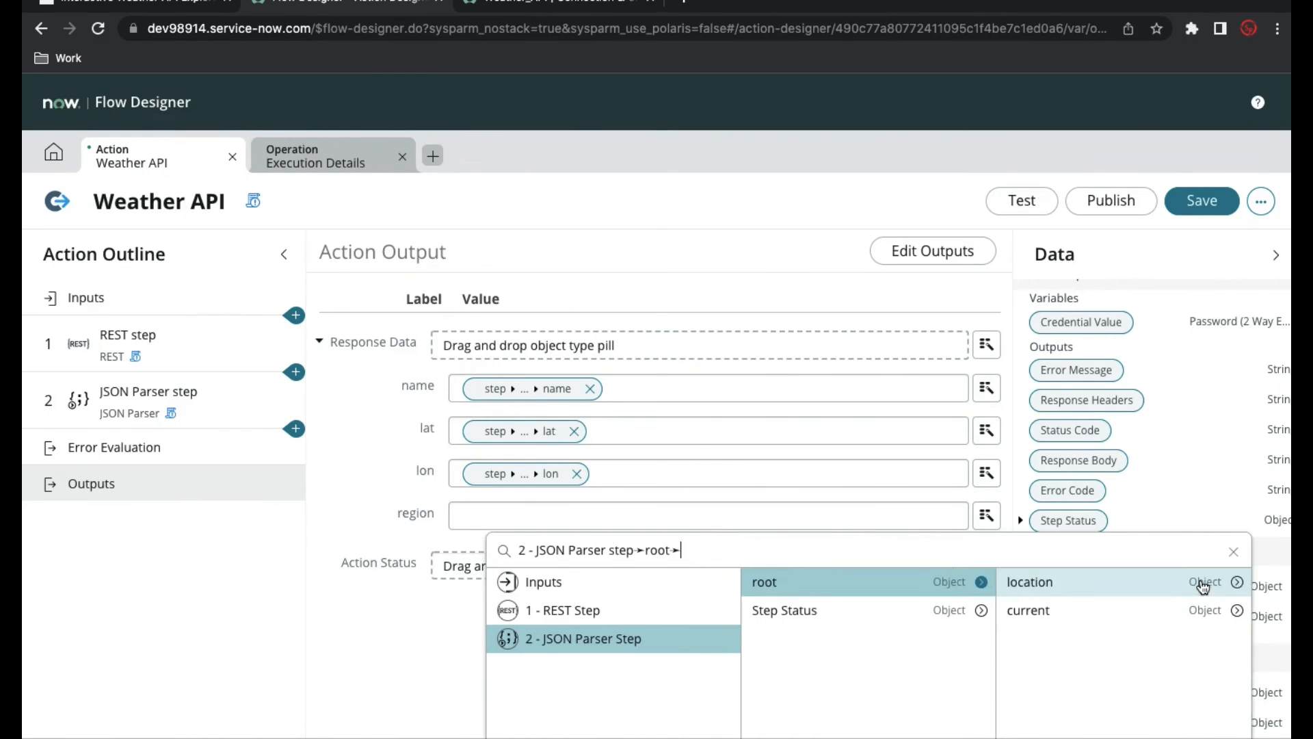
{"action": "left_click", "coordinate": [1237, 582]}
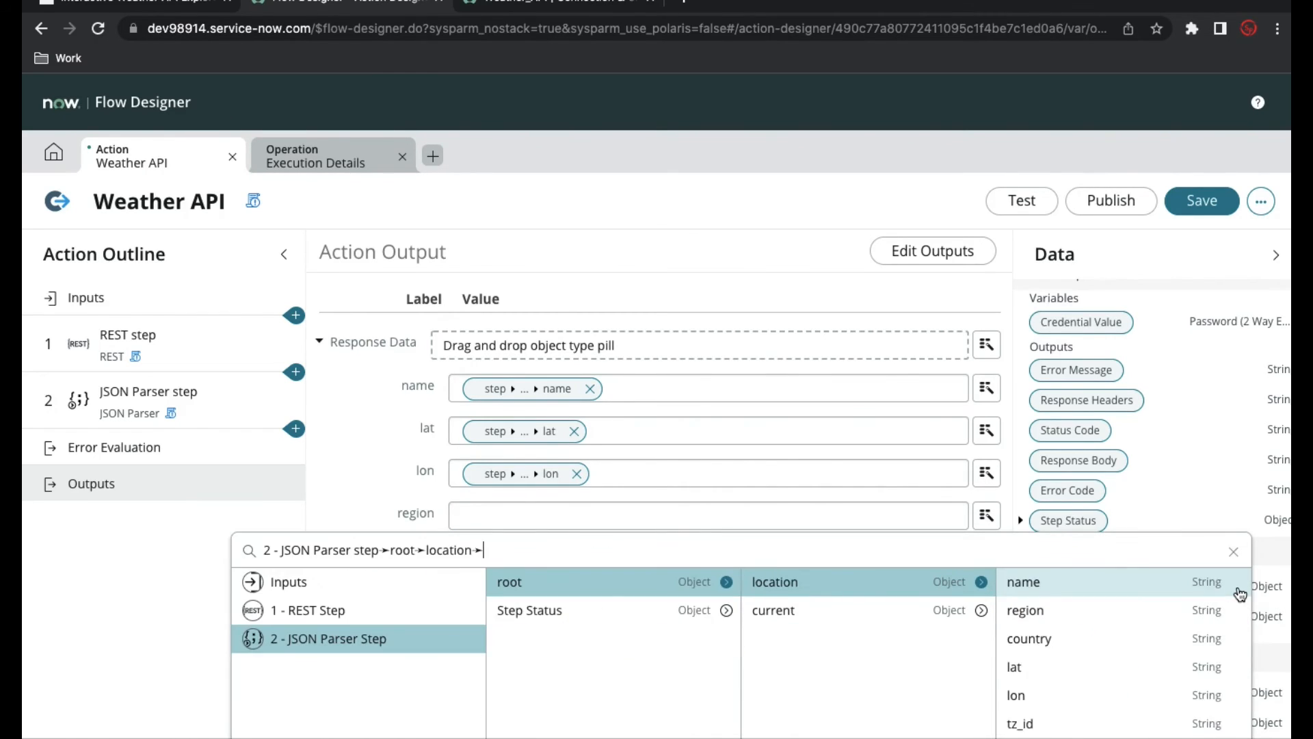
{"action": "left_click", "coordinate": [1071, 612]}
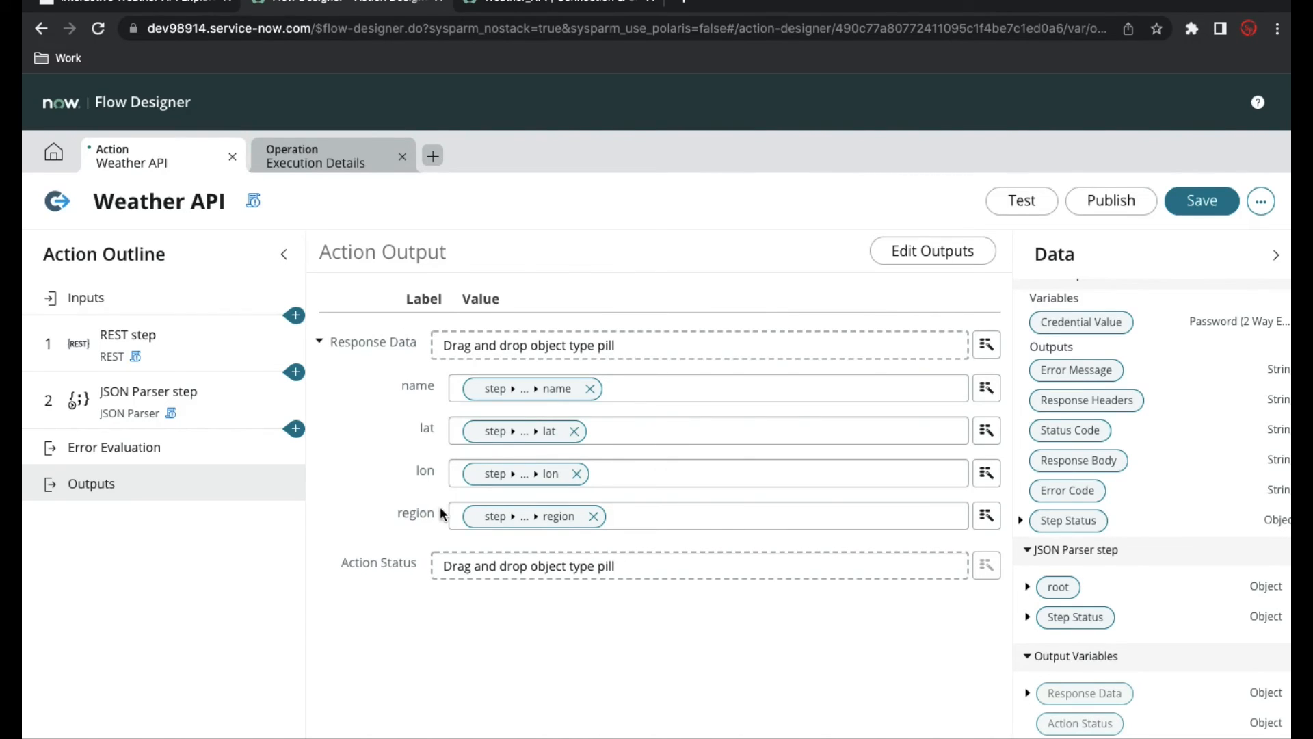
Publish the Weather API action and run a test of it with London as the location.
{"action": "left_click", "coordinate": [1117, 208]}
{"action": "left_click", "coordinate": [807, 370]}
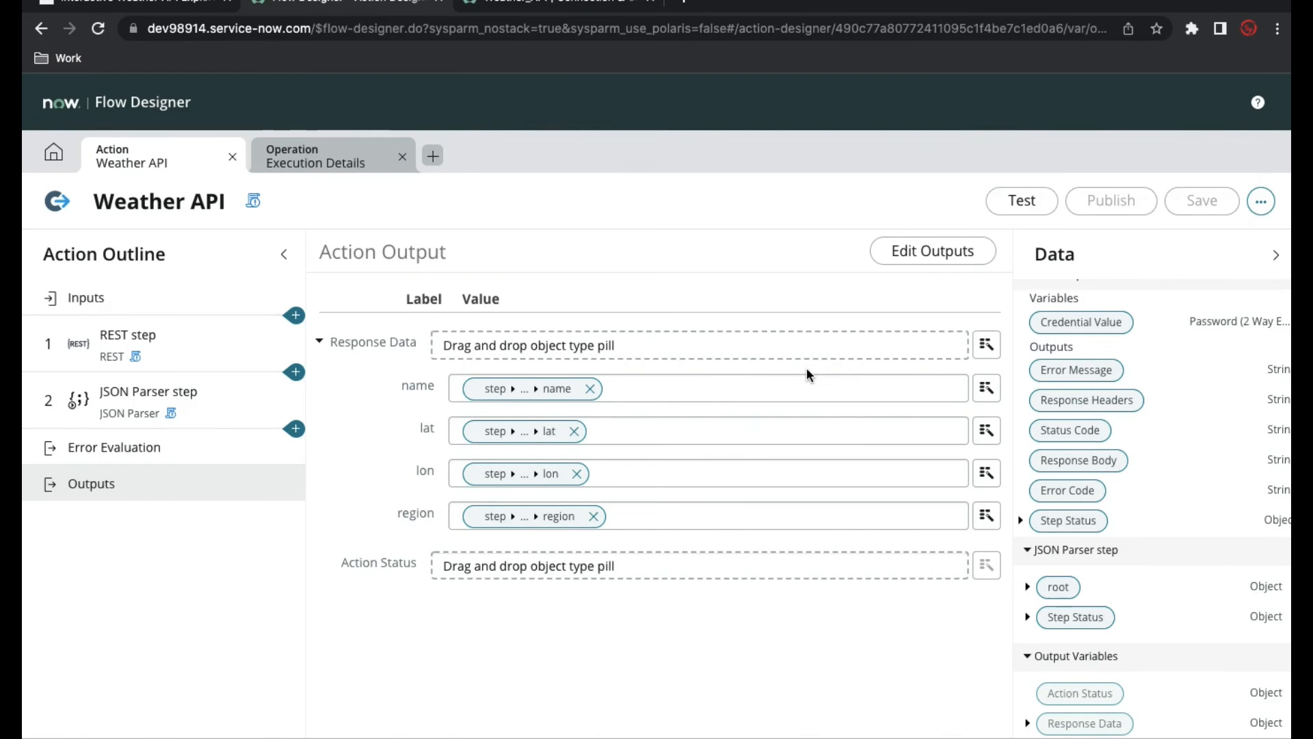
{"action": "left_click", "coordinate": [1022, 201]}
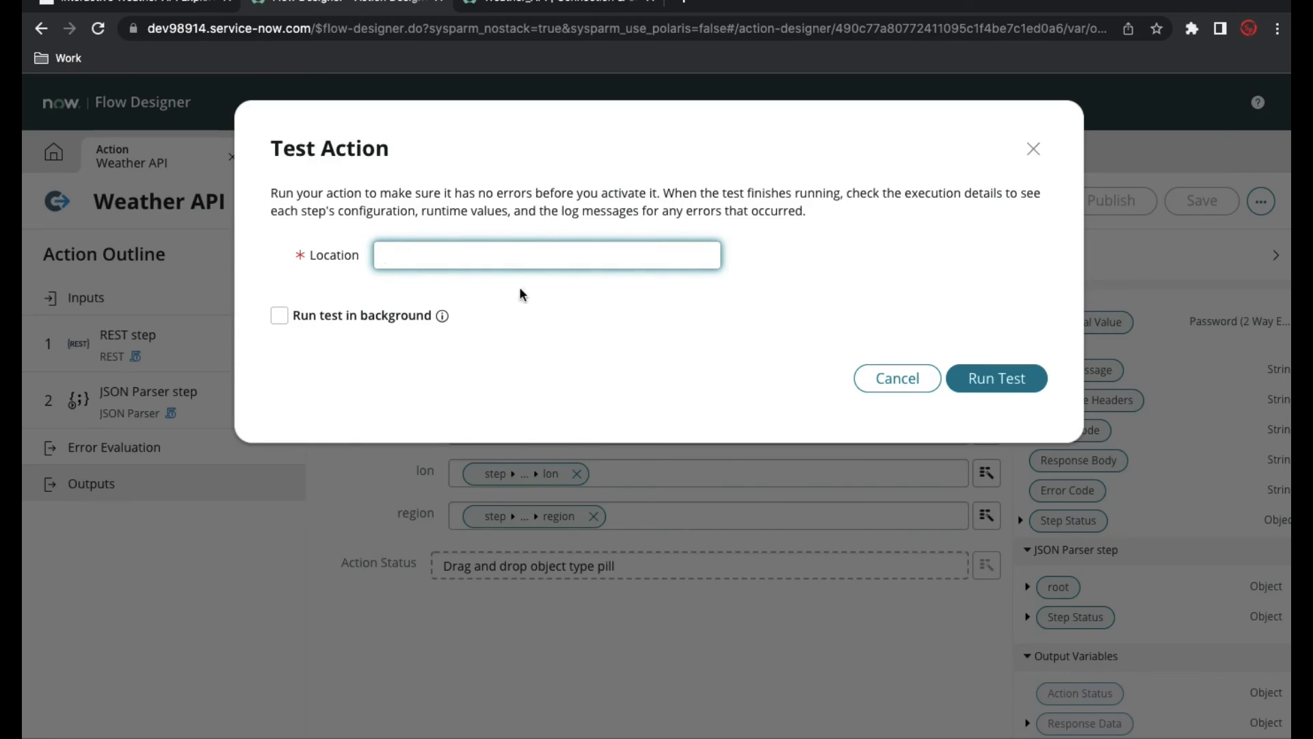
{"action": "type", "text": "Lonf"}
{"action": "left_click", "coordinate": [998, 380]}
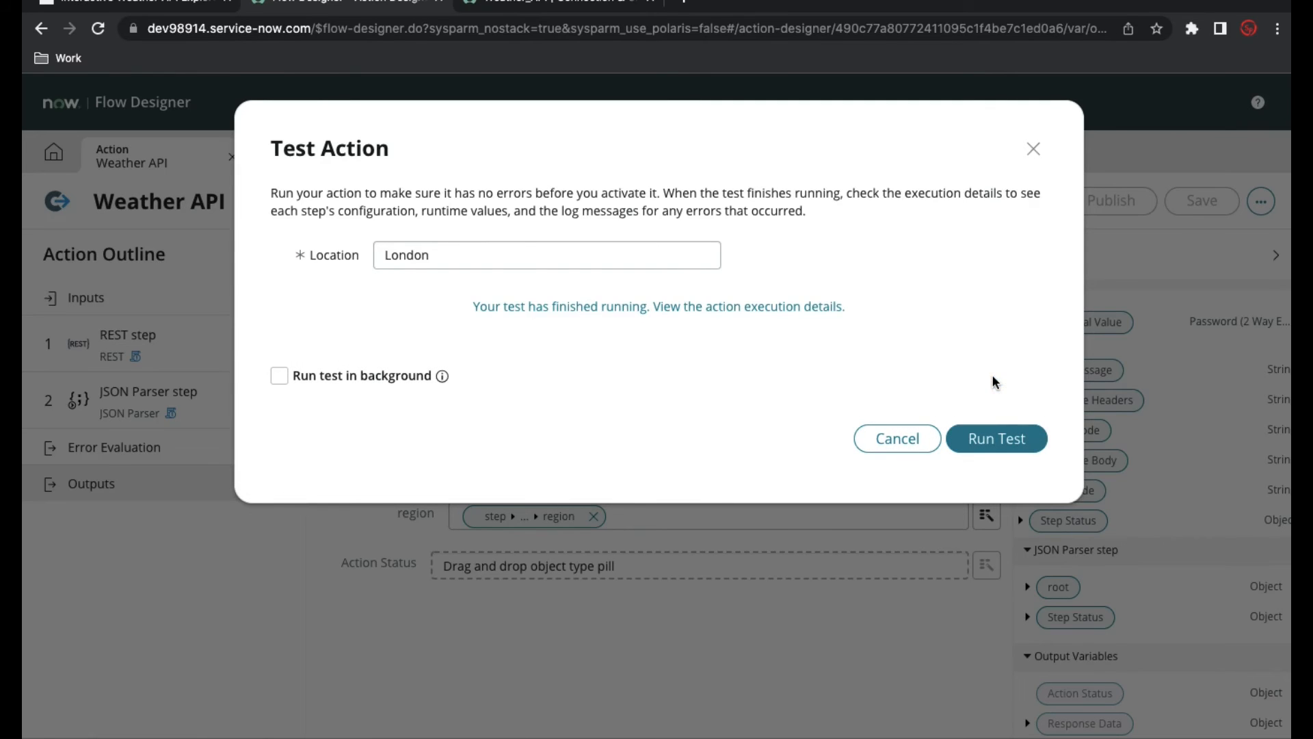
Open the test run's execution details and examine the action's output data.
{"action": "left_click", "coordinate": [771, 311]}
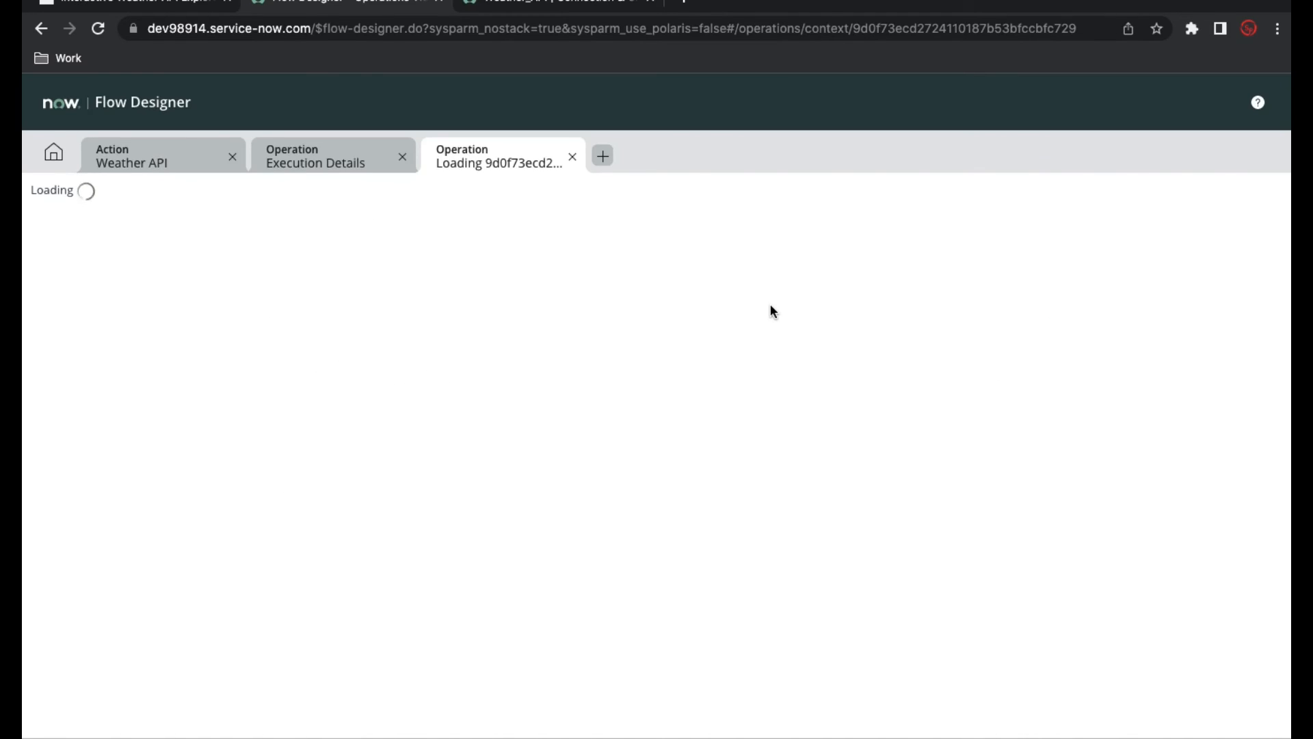
{"action": "scroll", "coordinate": [371, 472], "scroll_direction": "down", "scroll_amount": 1}
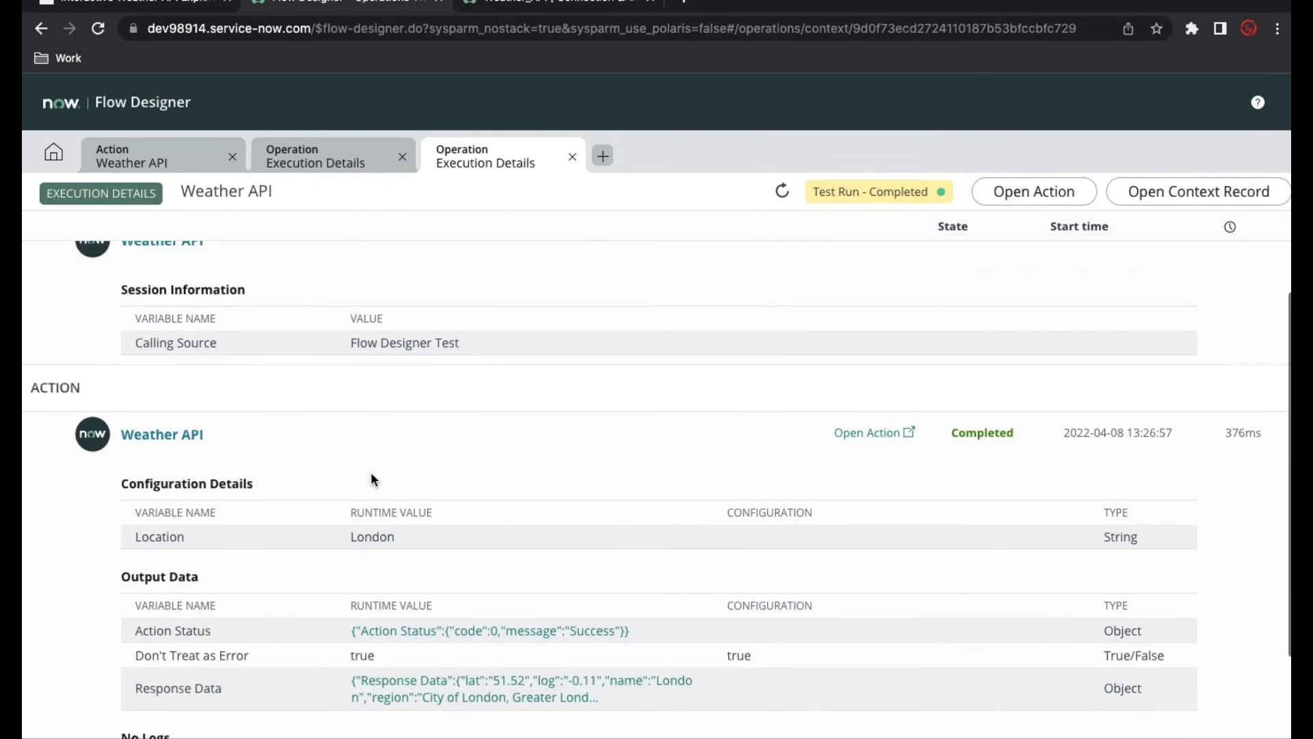
{"action": "scroll", "coordinate": [371, 472], "scroll_direction": "down", "scroll_amount": 1}
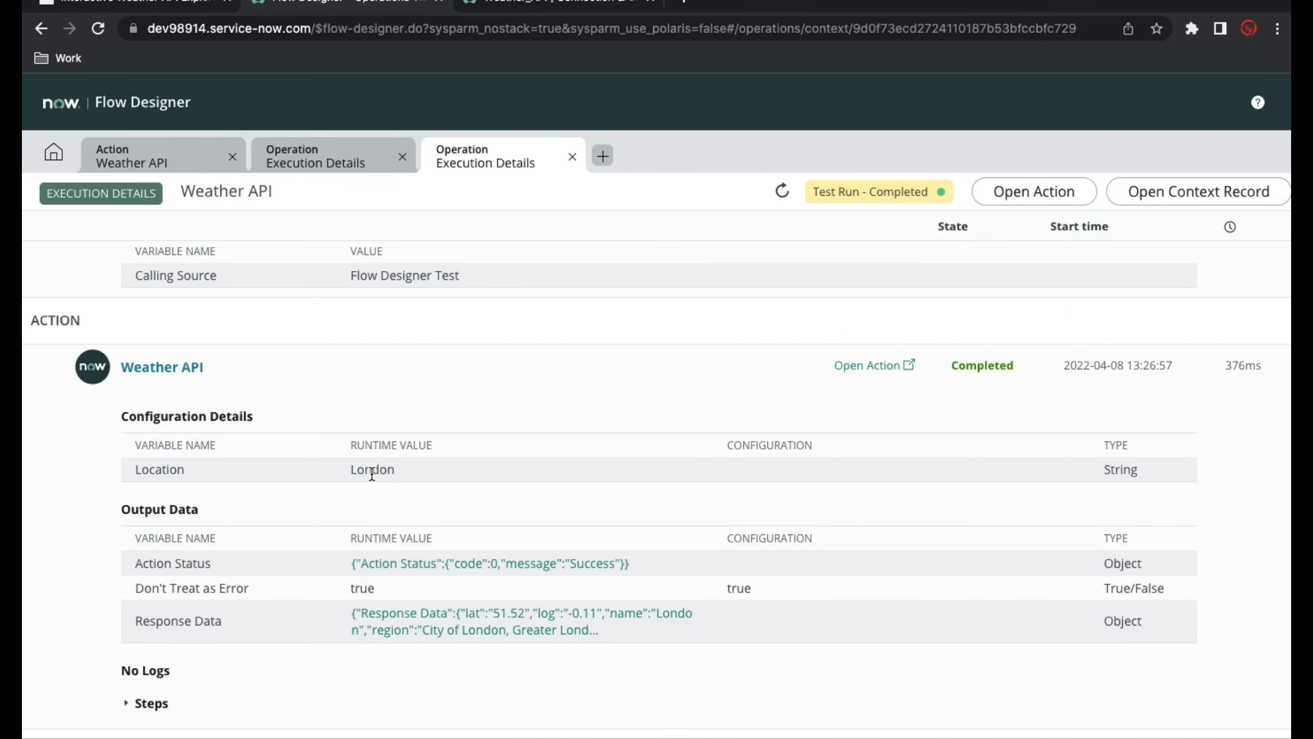
Examine the full Response Data output of the test run and return to the Weather API action, closing its test dialog.
{"action": "left_click", "coordinate": [431, 628]}
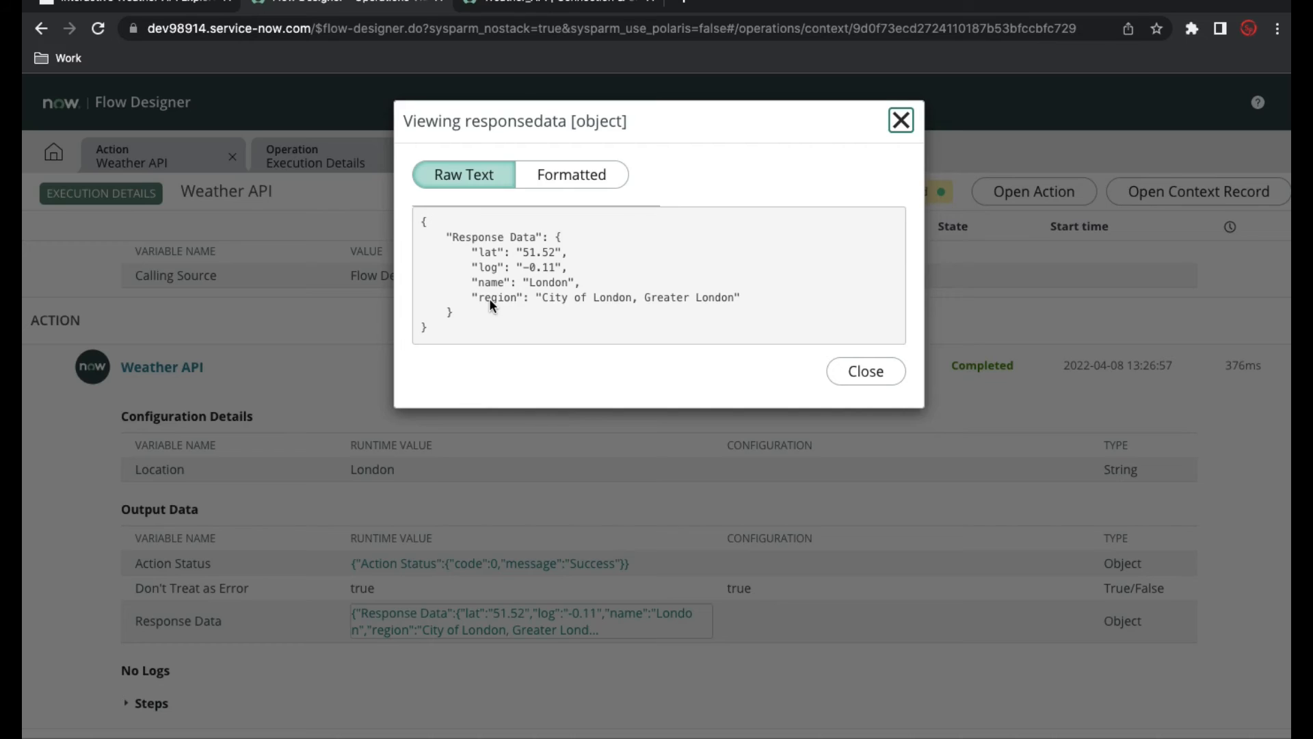
{"action": "left_click", "coordinate": [867, 370]}
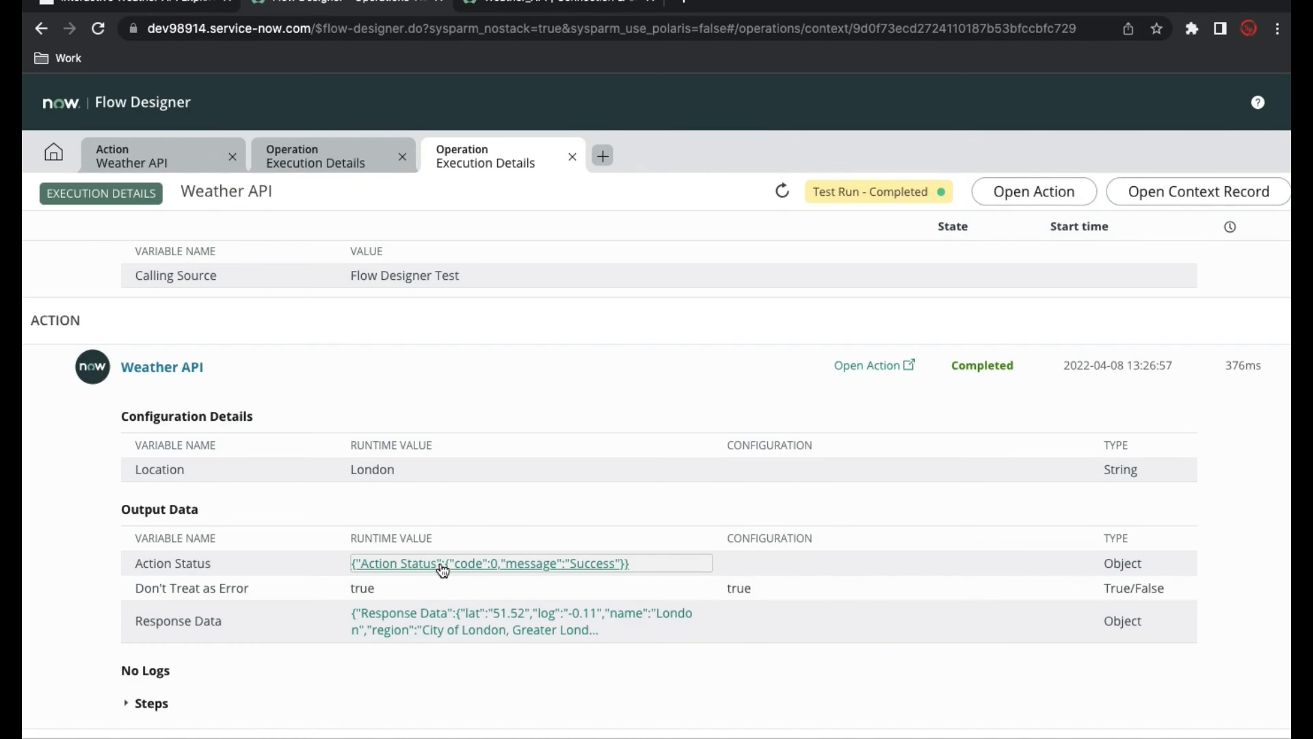
{"action": "left_click", "coordinate": [191, 164]}
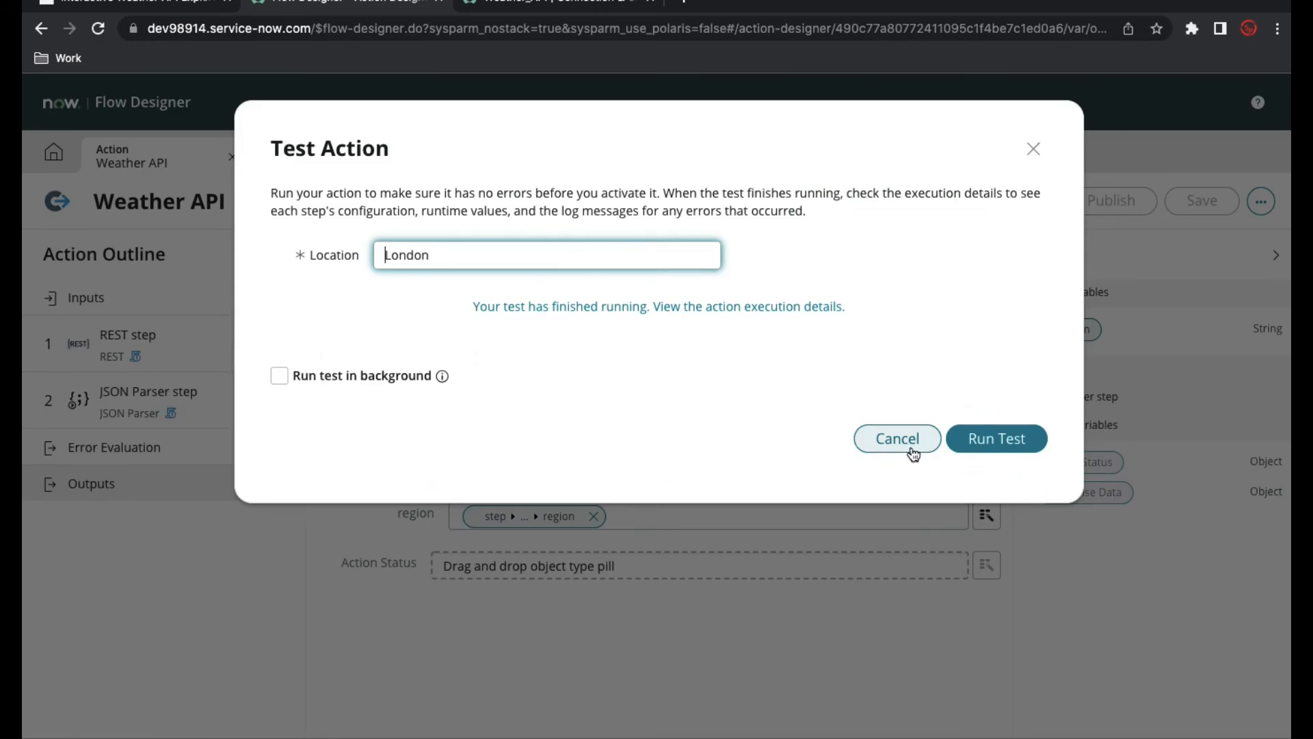
{"action": "left_click", "coordinate": [912, 451]}
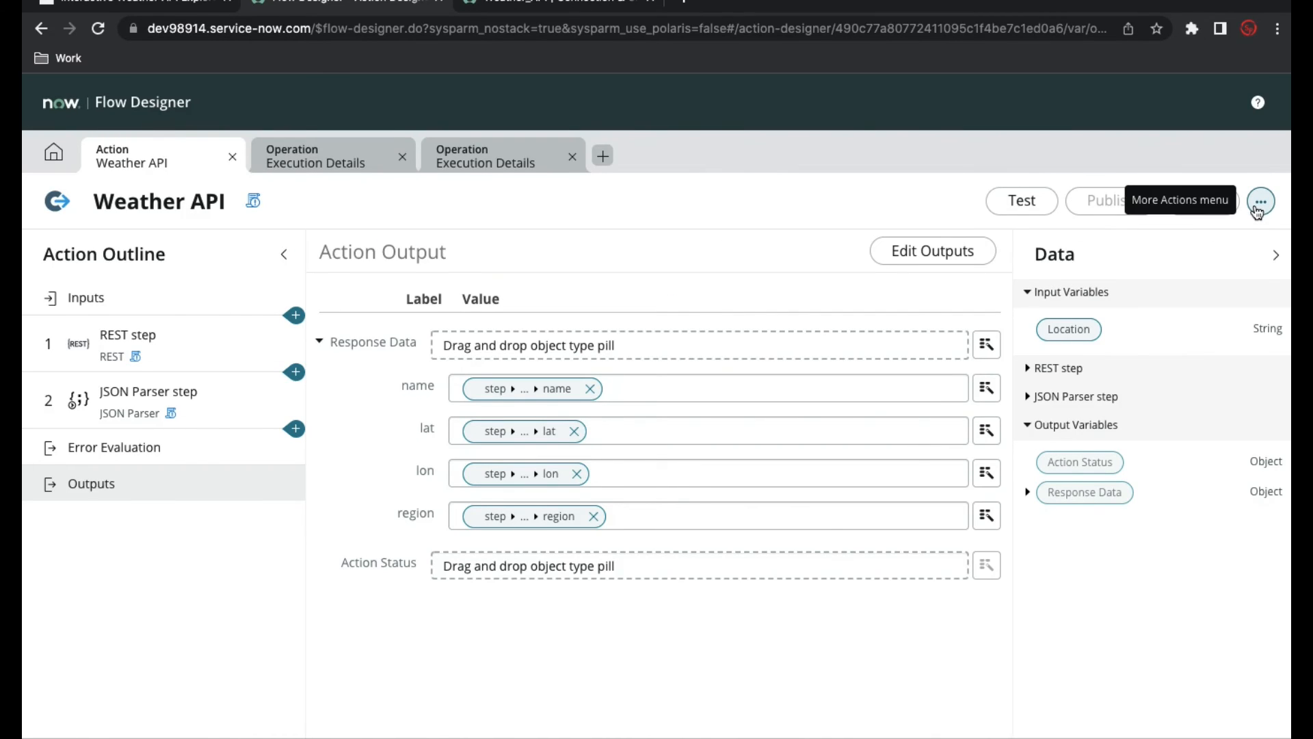
Generate the code snippet for the Weather API action and copy the complete server version.
{"action": "left_click", "coordinate": [1259, 205]}
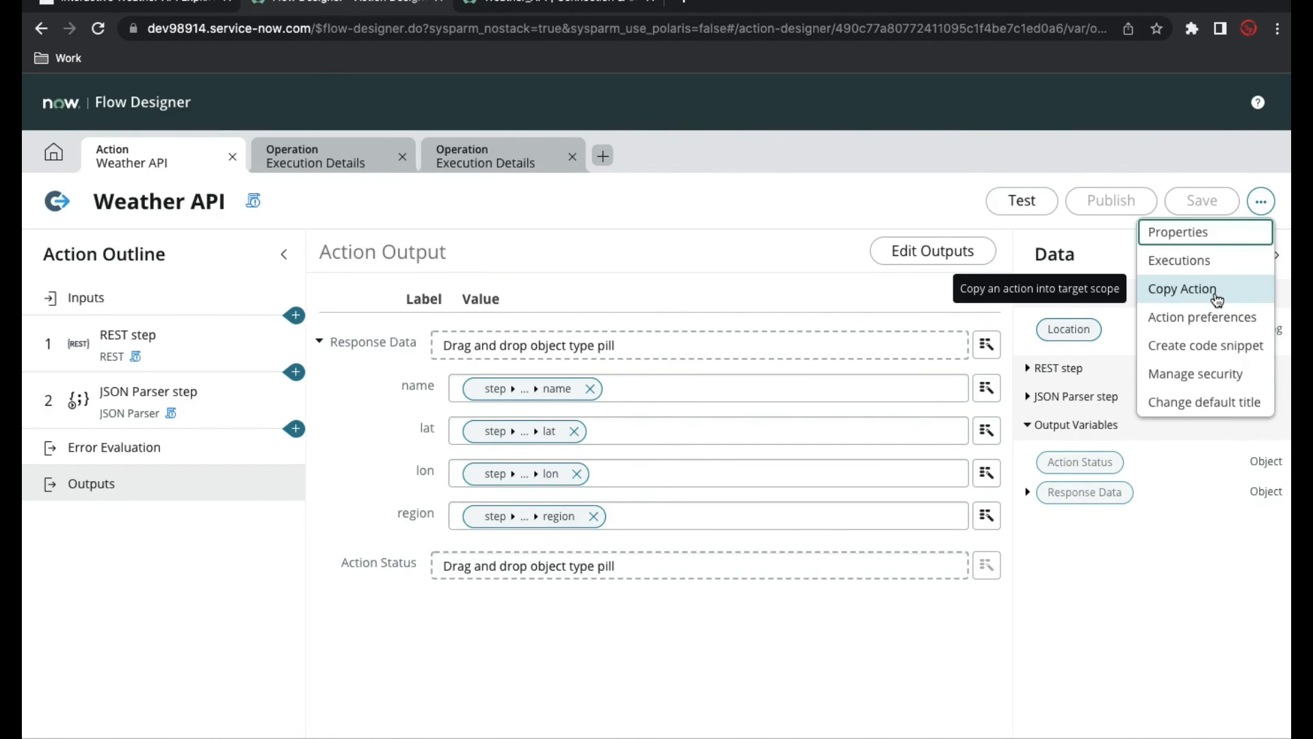
{"action": "left_click", "coordinate": [1206, 345]}
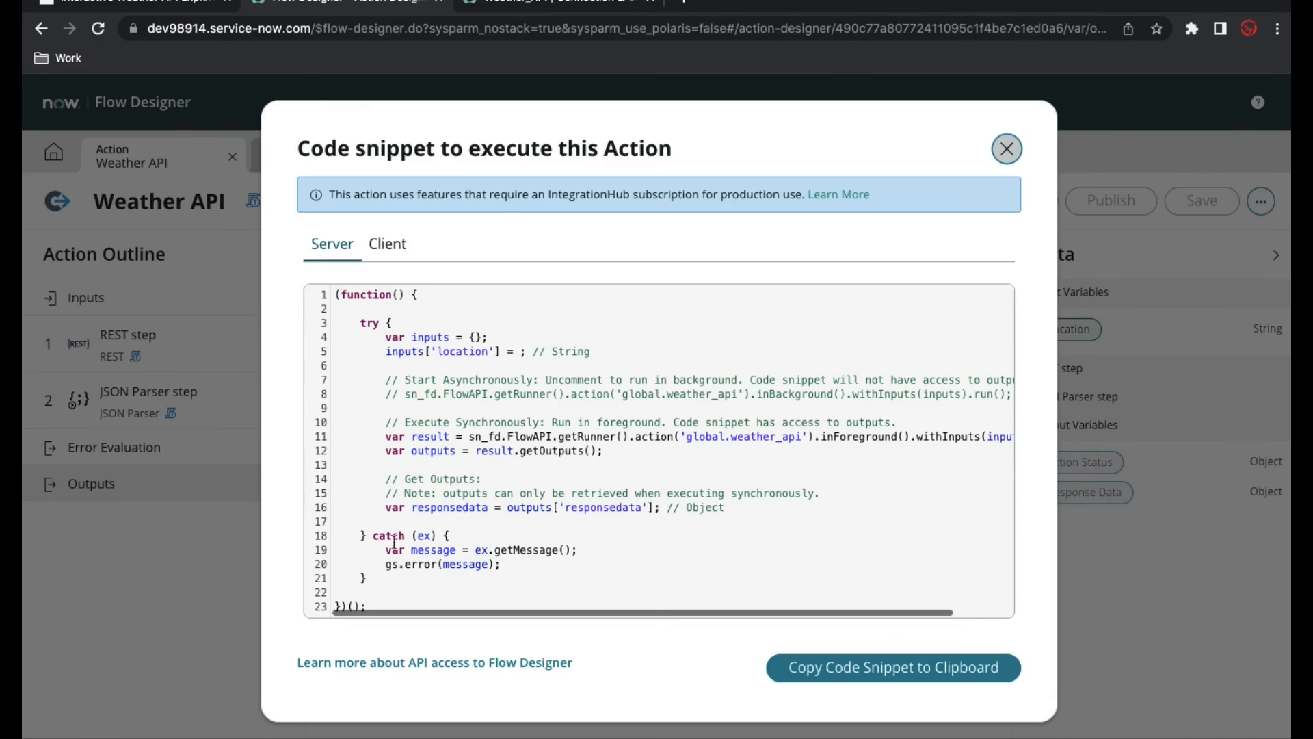
{"action": "left_click", "coordinate": [388, 245]}
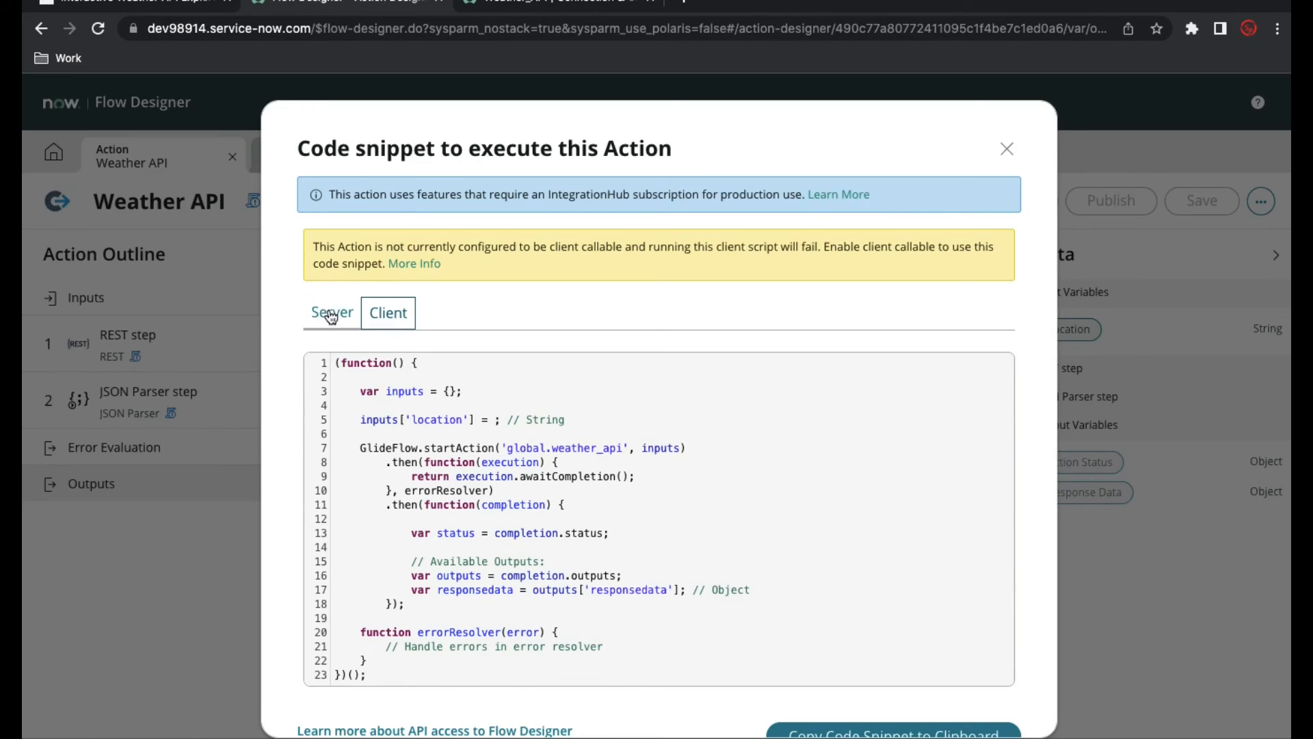
{"action": "left_click", "coordinate": [331, 310]}
{"action": "left_click_drag", "start_coordinate": [367, 607], "coordinate": [335, 296]}
{"action": "key", "text": "ctrl+c"}
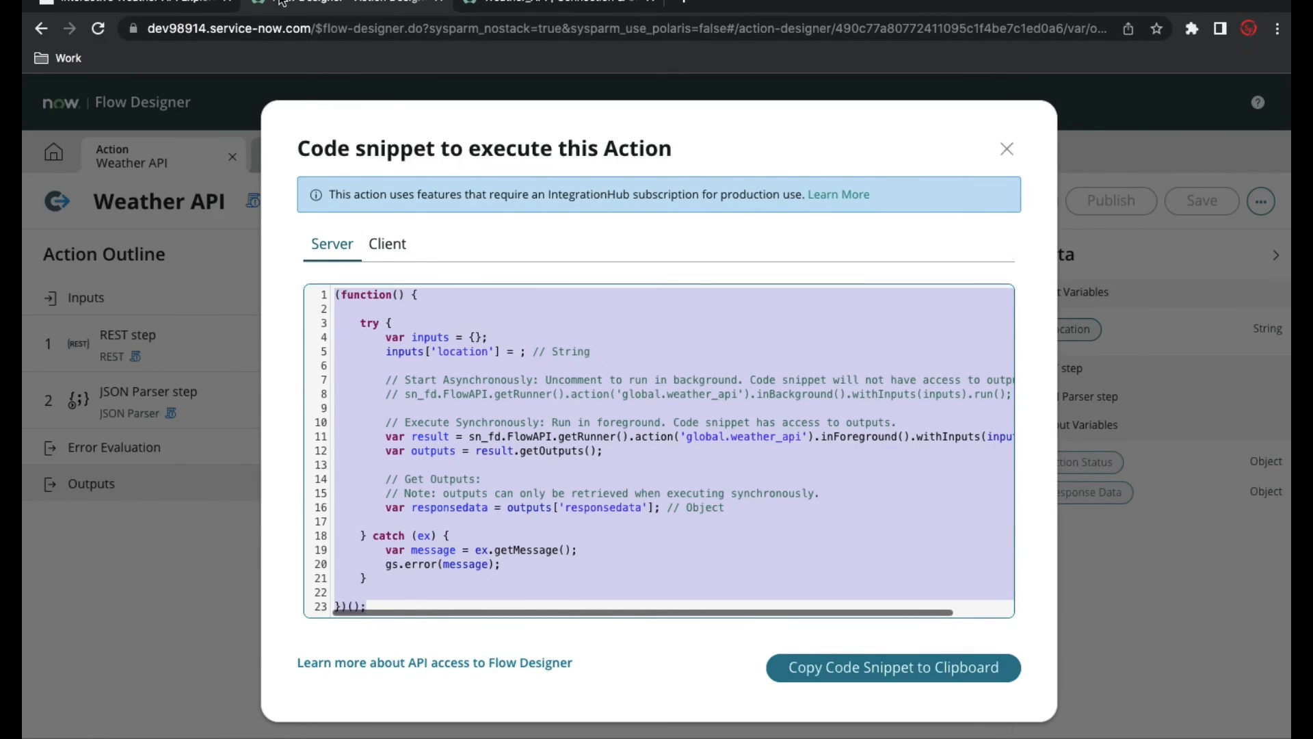
Switch to the ServiceNow instance page and open the Organization Locations list by searching for "location".
{"action": "left_click", "coordinate": [547, 8]}
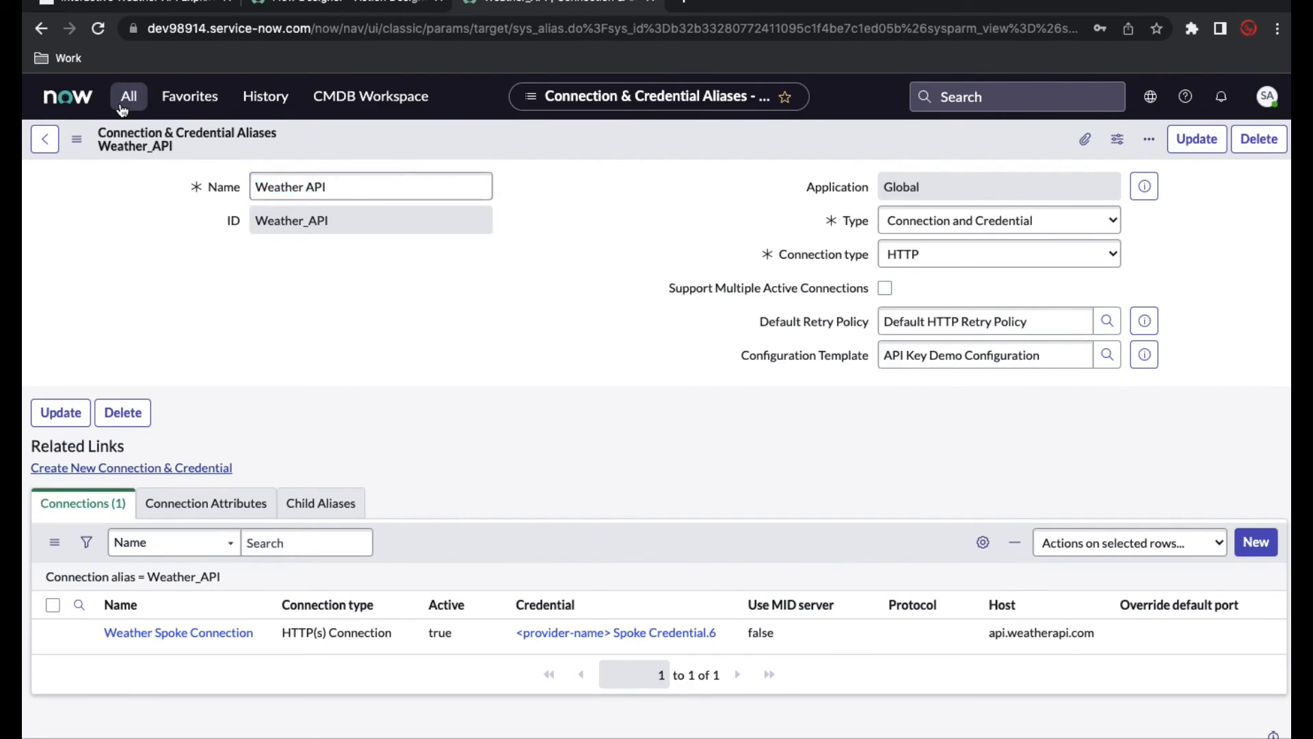
{"action": "left_click", "coordinate": [122, 107]}
{"action": "left_click_drag", "start_coordinate": [147, 143], "coordinate": [55, 143]}
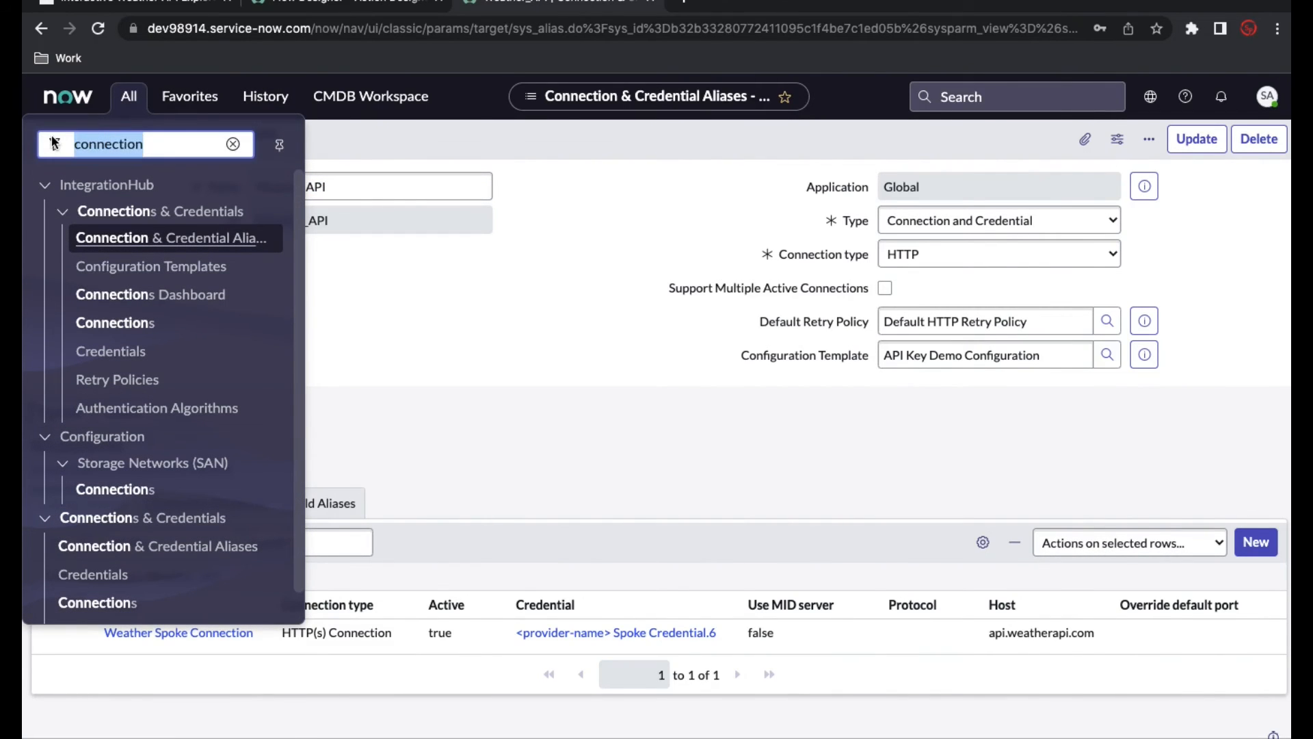
{"action": "type", "text": "location"}
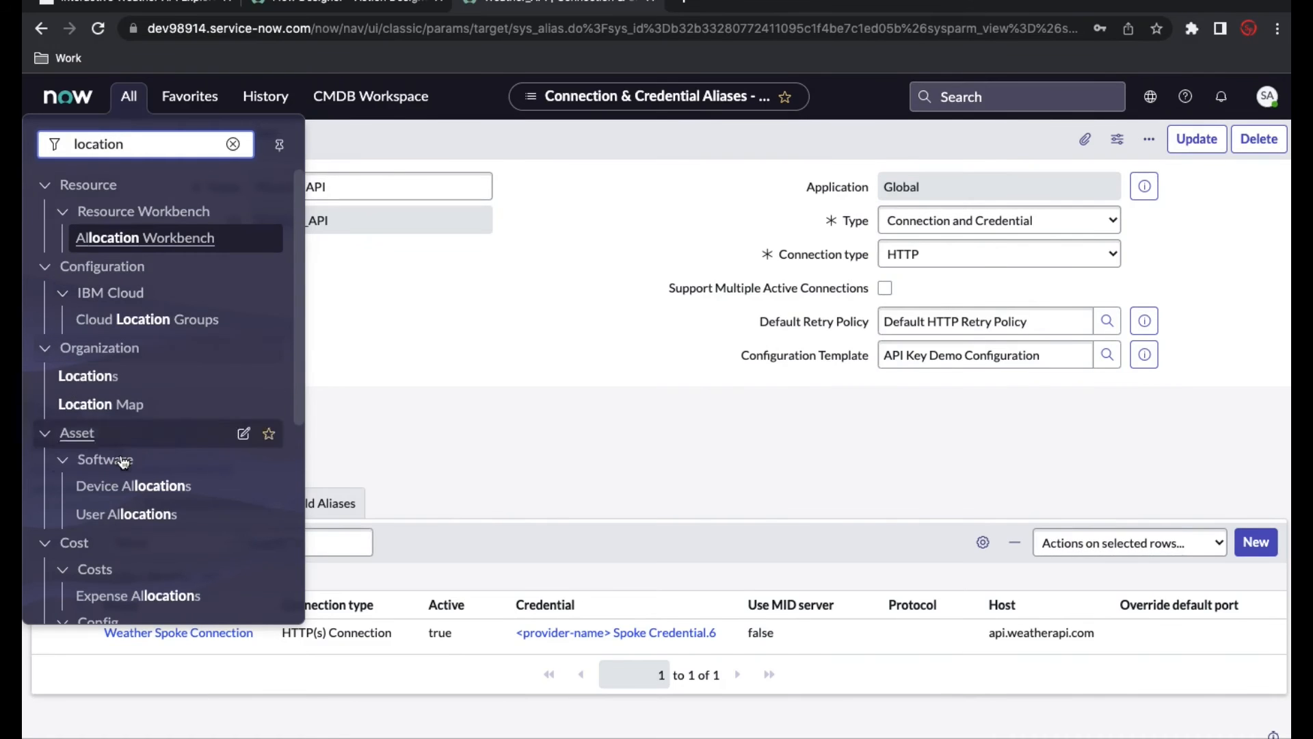
{"action": "left_click", "coordinate": [113, 361]}
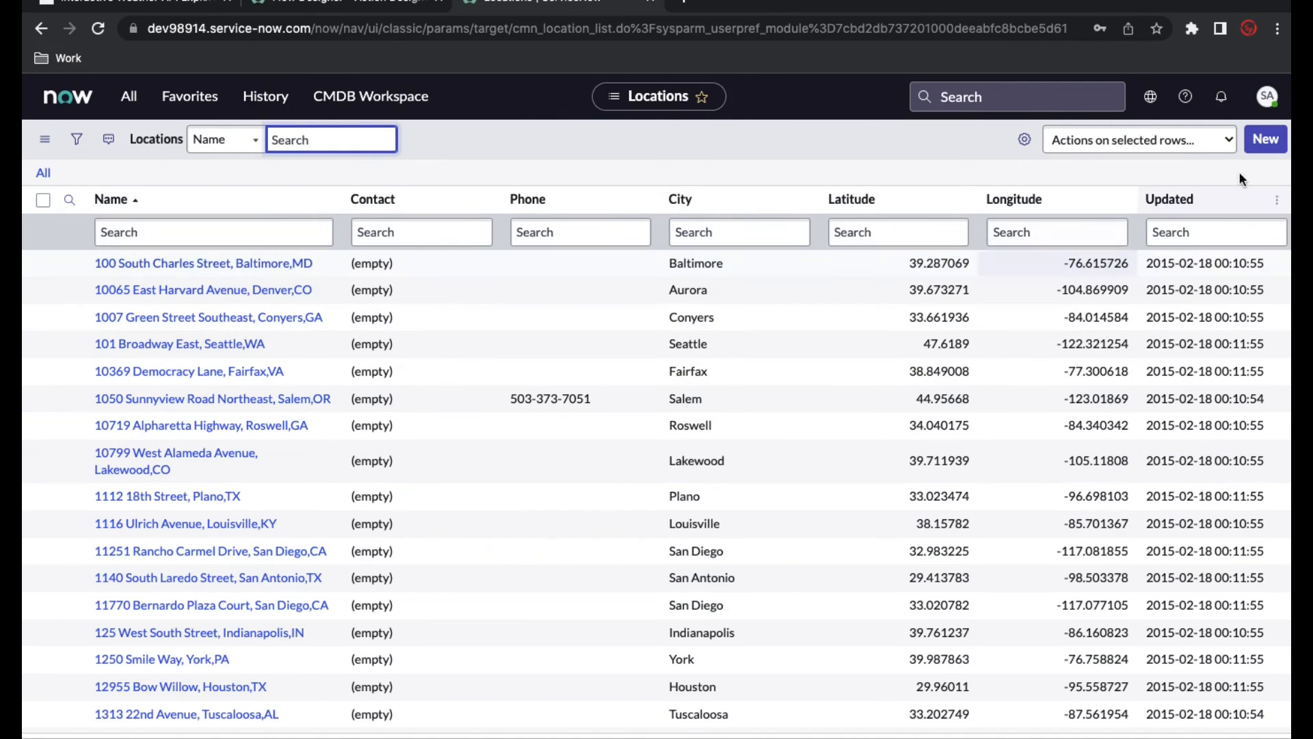
Create a new location record named London and save it, staying on the record.
{"action": "left_click", "coordinate": [1263, 140]}
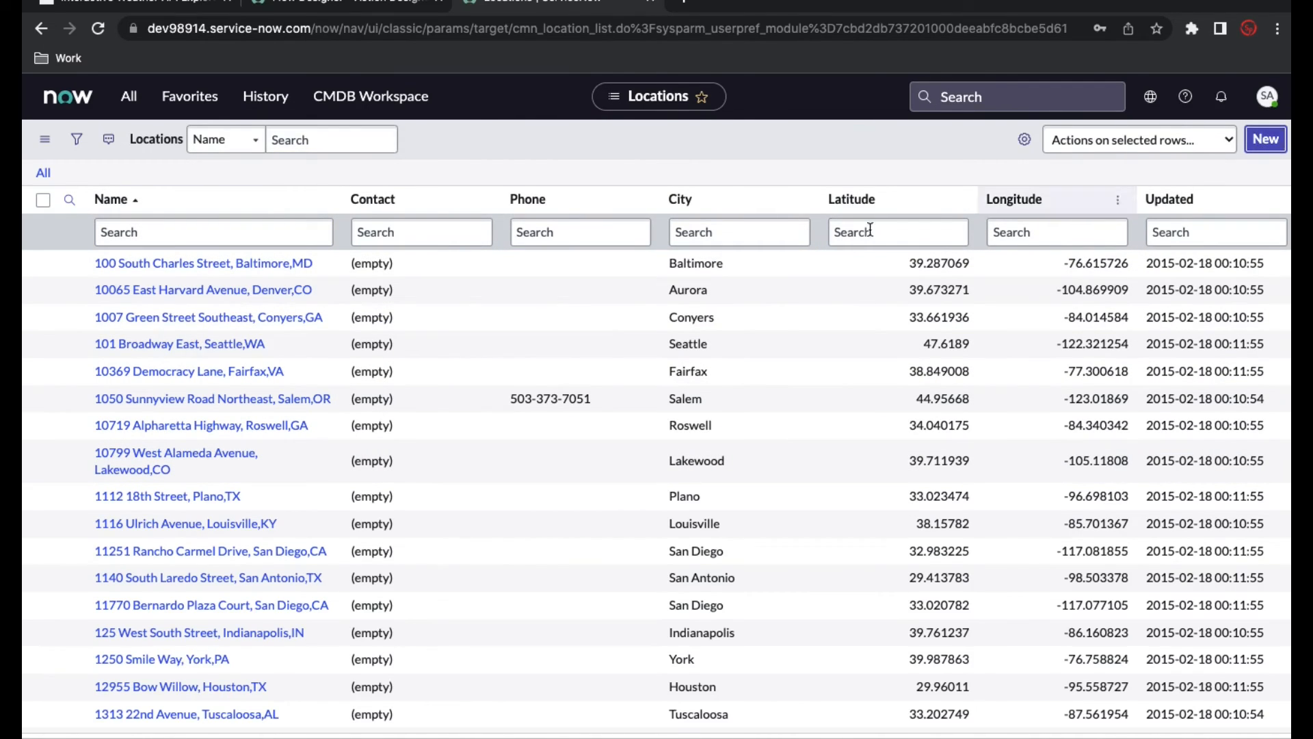
{"action": "type", "text": "London"}
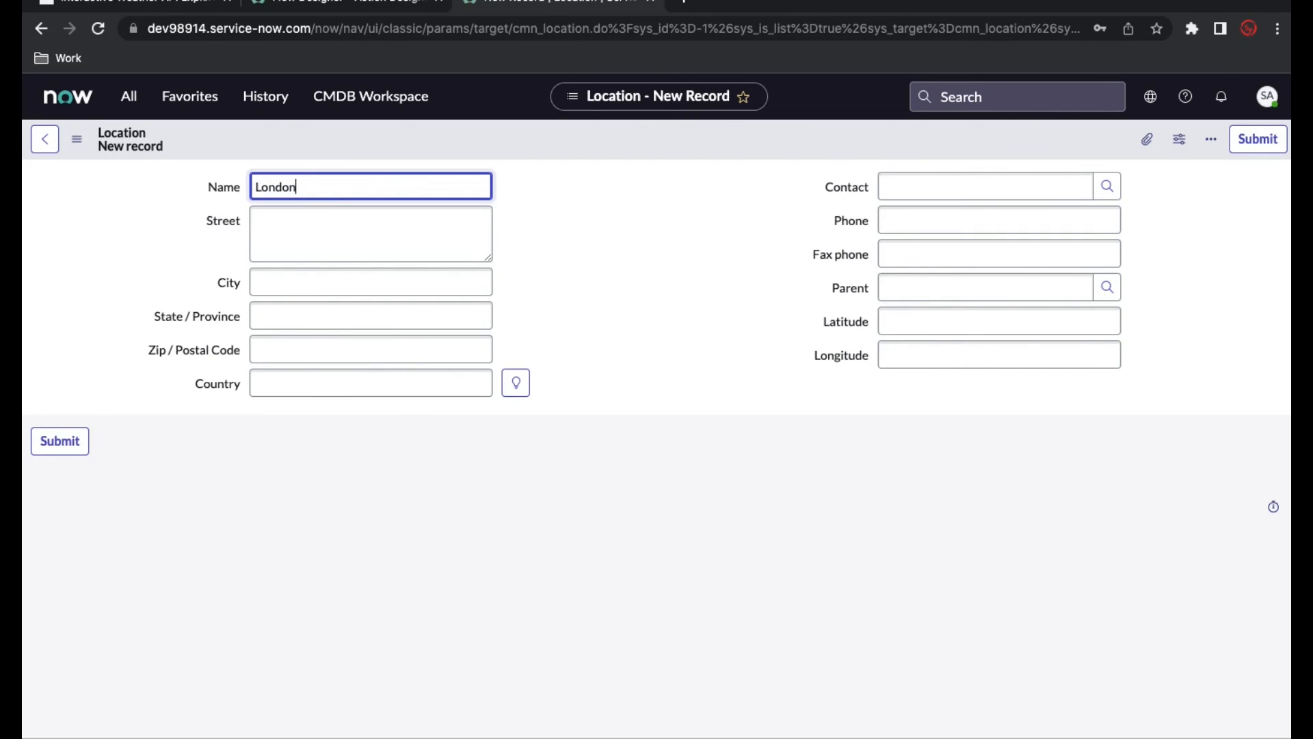
{"action": "right_click", "coordinate": [528, 127]}
{"action": "left_click", "coordinate": [542, 140]}
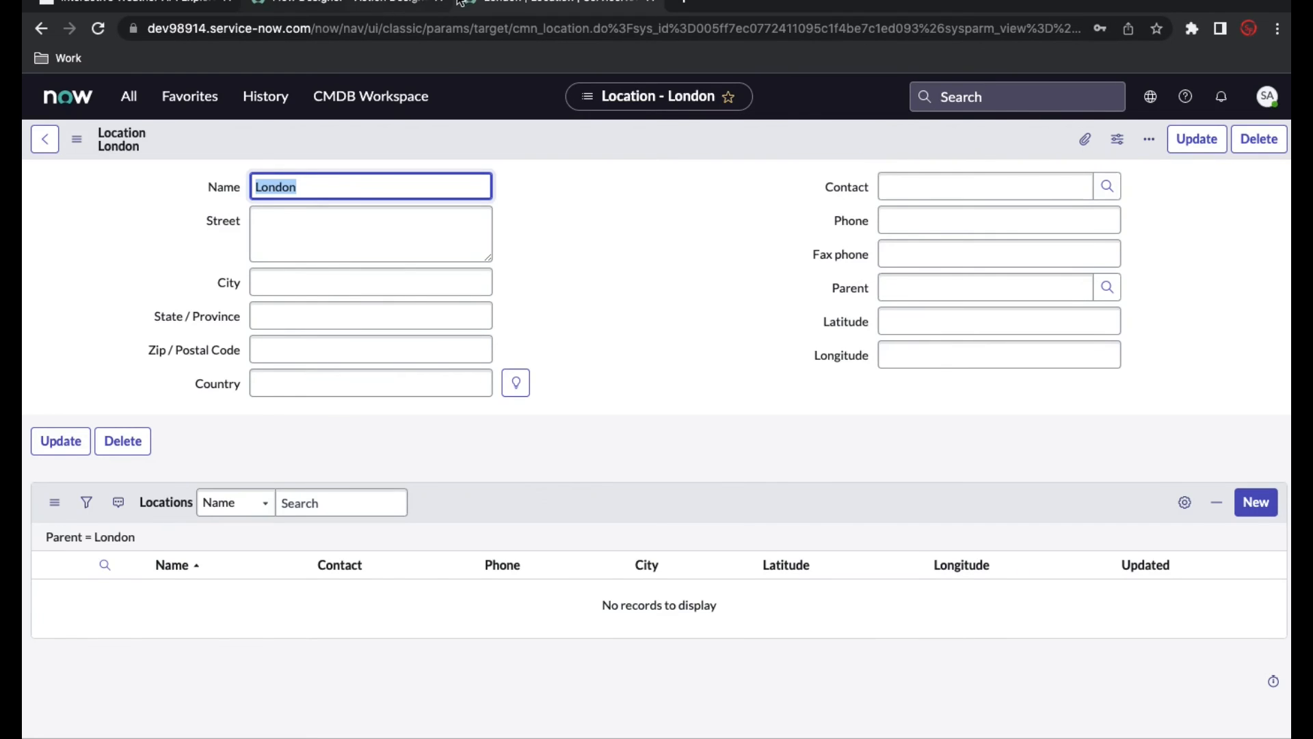
Find the System UI list of UI Actions and open it in a separate browser tab.
{"action": "left_click", "coordinate": [129, 96]}
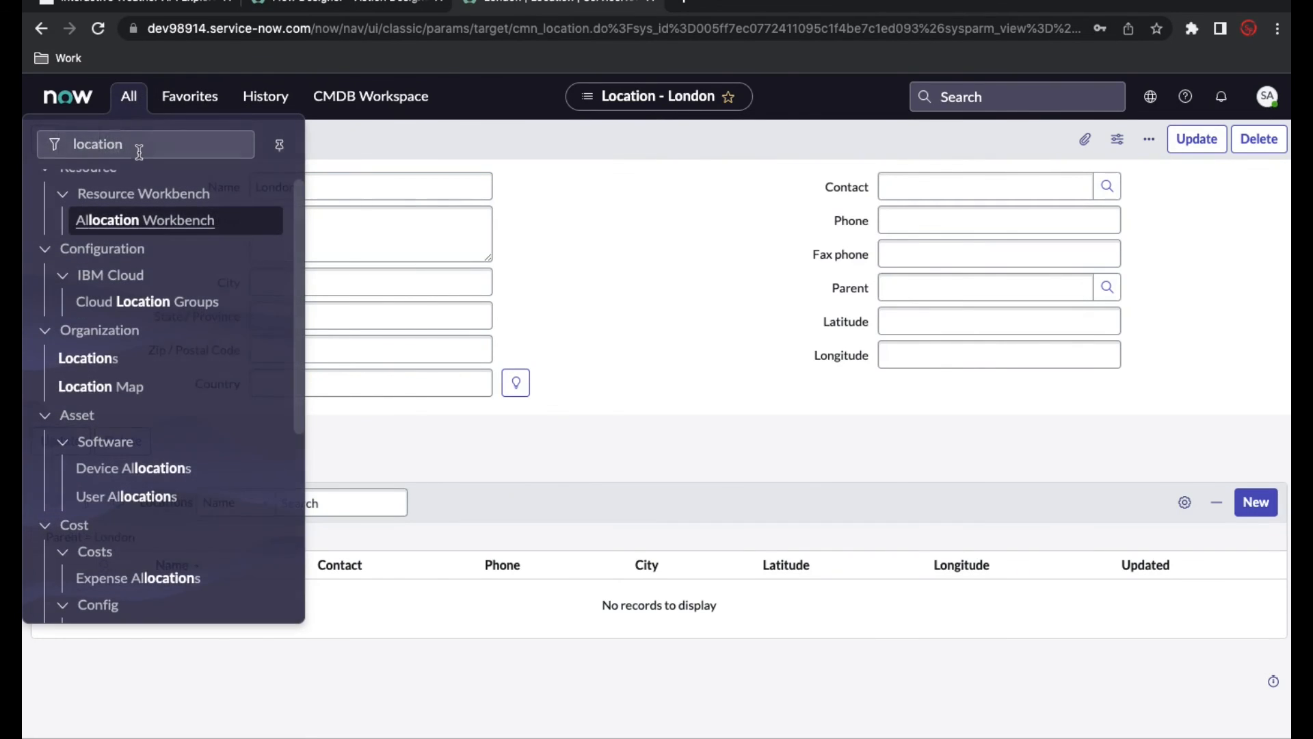
{"action": "double_click", "coordinate": [138, 152]}
{"action": "type", "text": "UI ACt"}
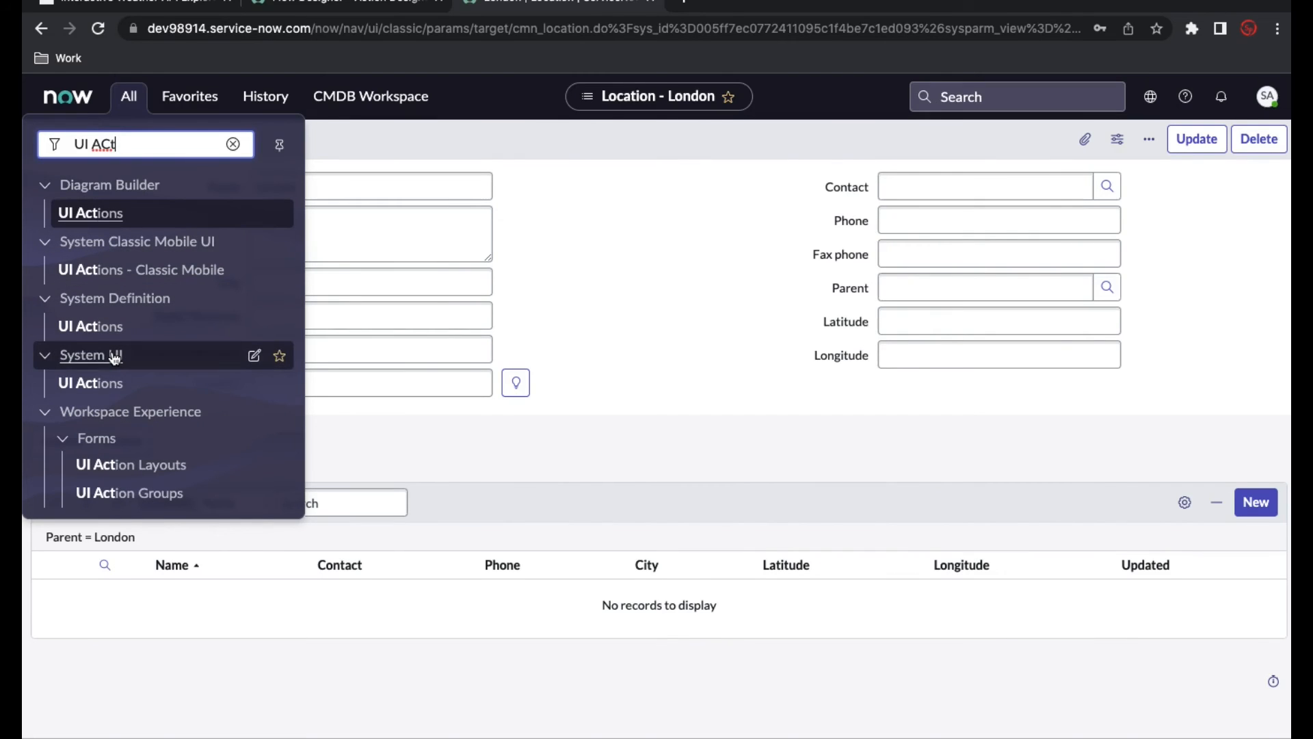
{"action": "left_click", "coordinate": [114, 386], "text": "super"}
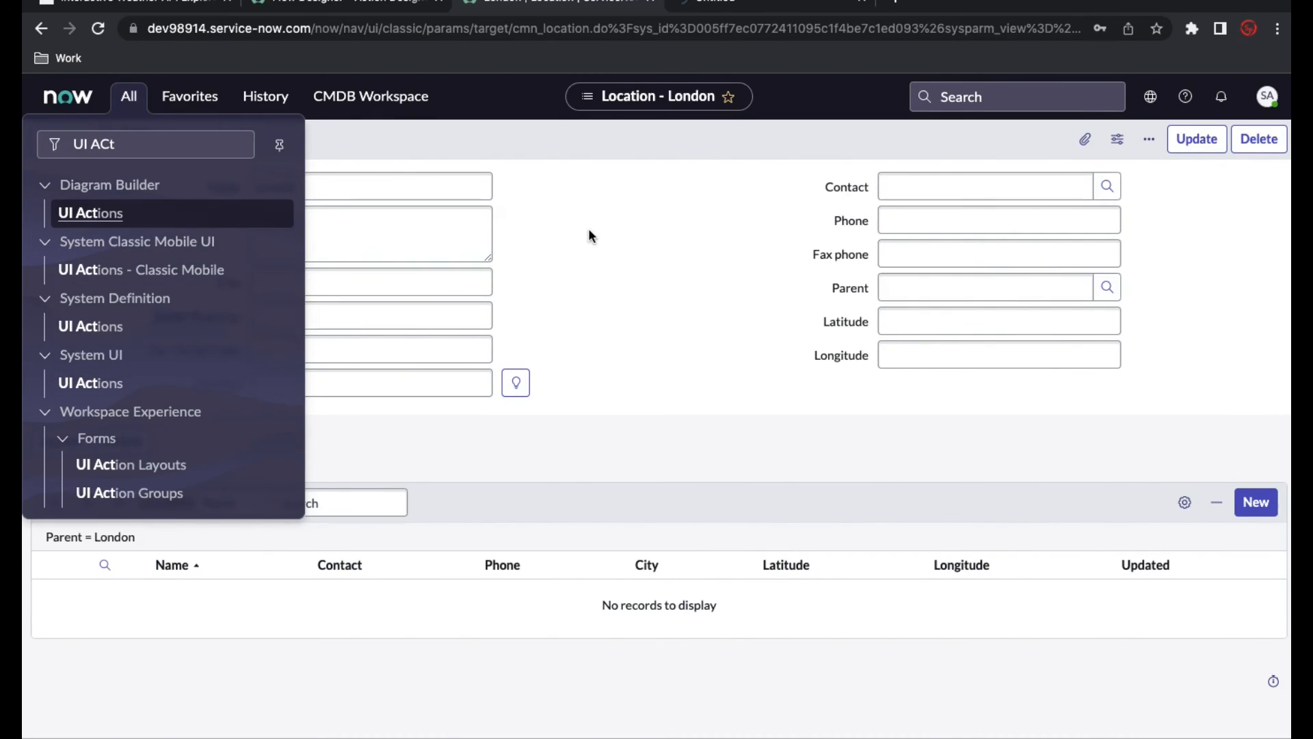
{"action": "left_click", "coordinate": [737, 9]}
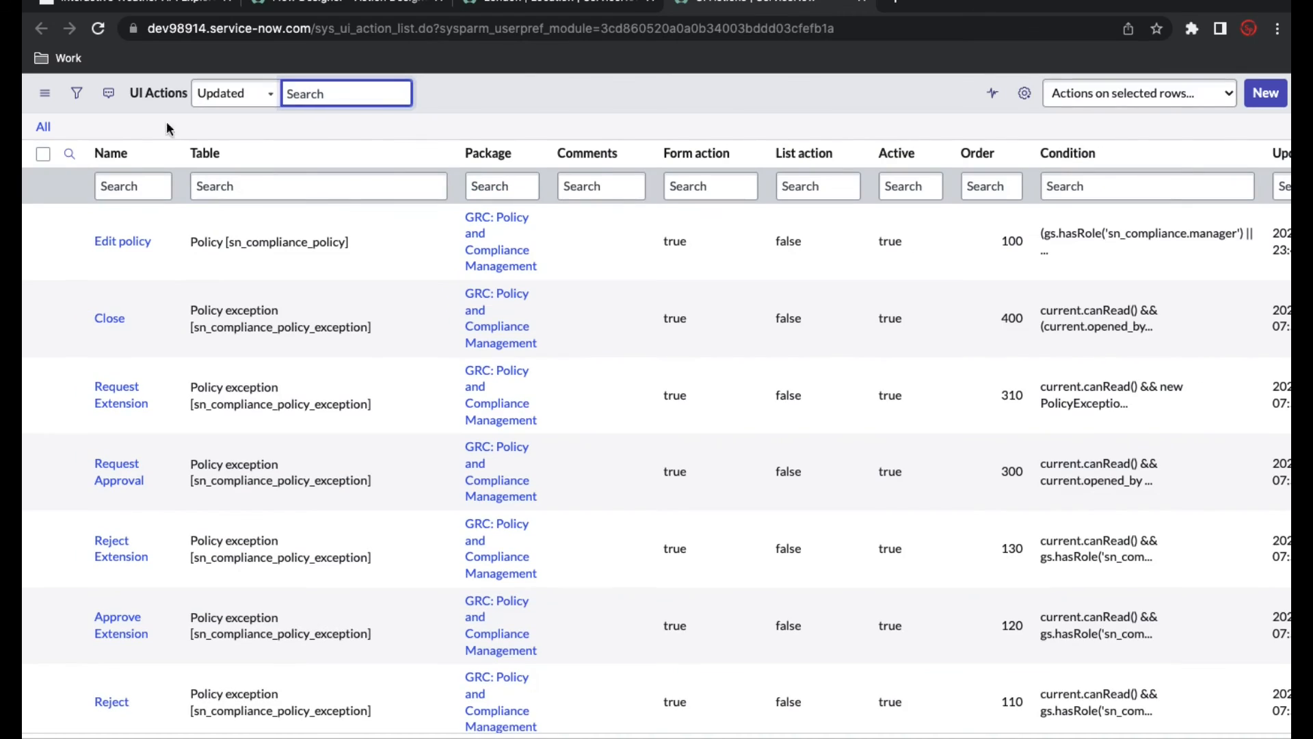
Start a new UI action named "Get Location Details" on the Location [cmn_location] table and enable it as a form button.
{"action": "left_click", "coordinate": [1266, 93]}
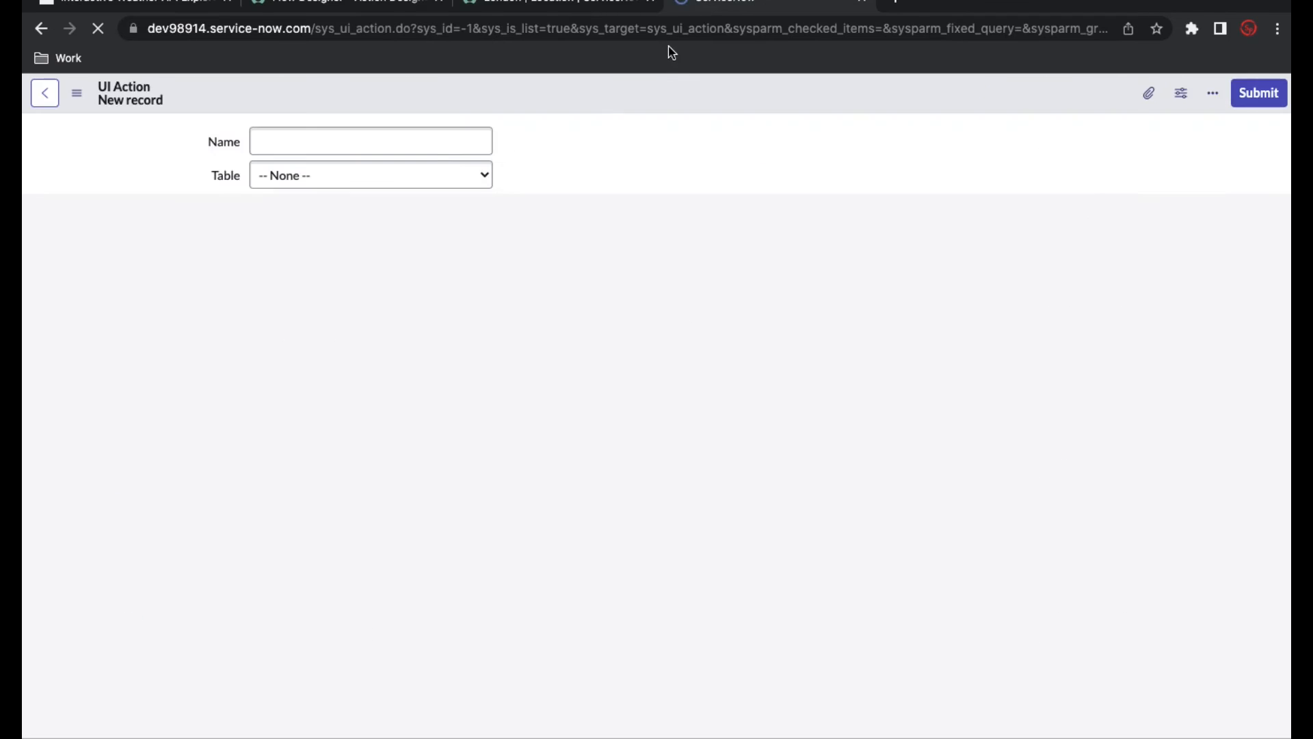
{"action": "left_click", "coordinate": [414, 141]}
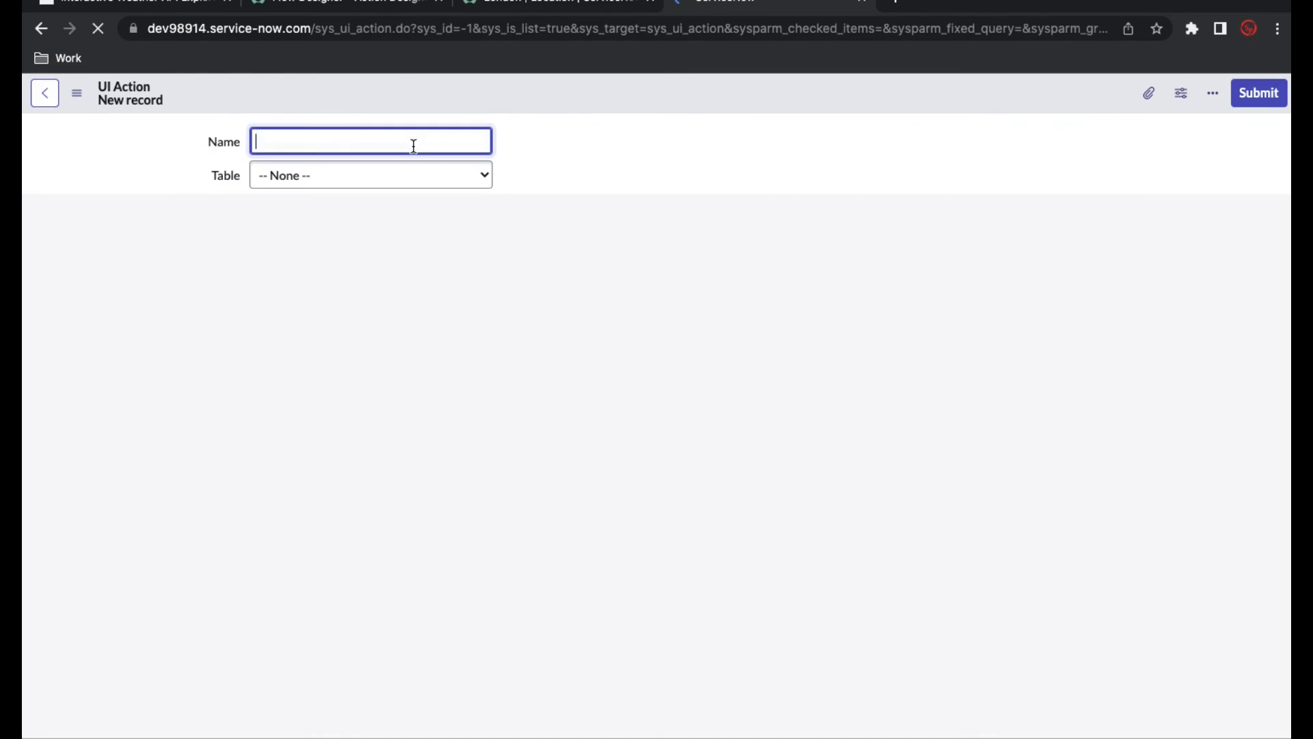
{"action": "type", "text": "Get Loc"}
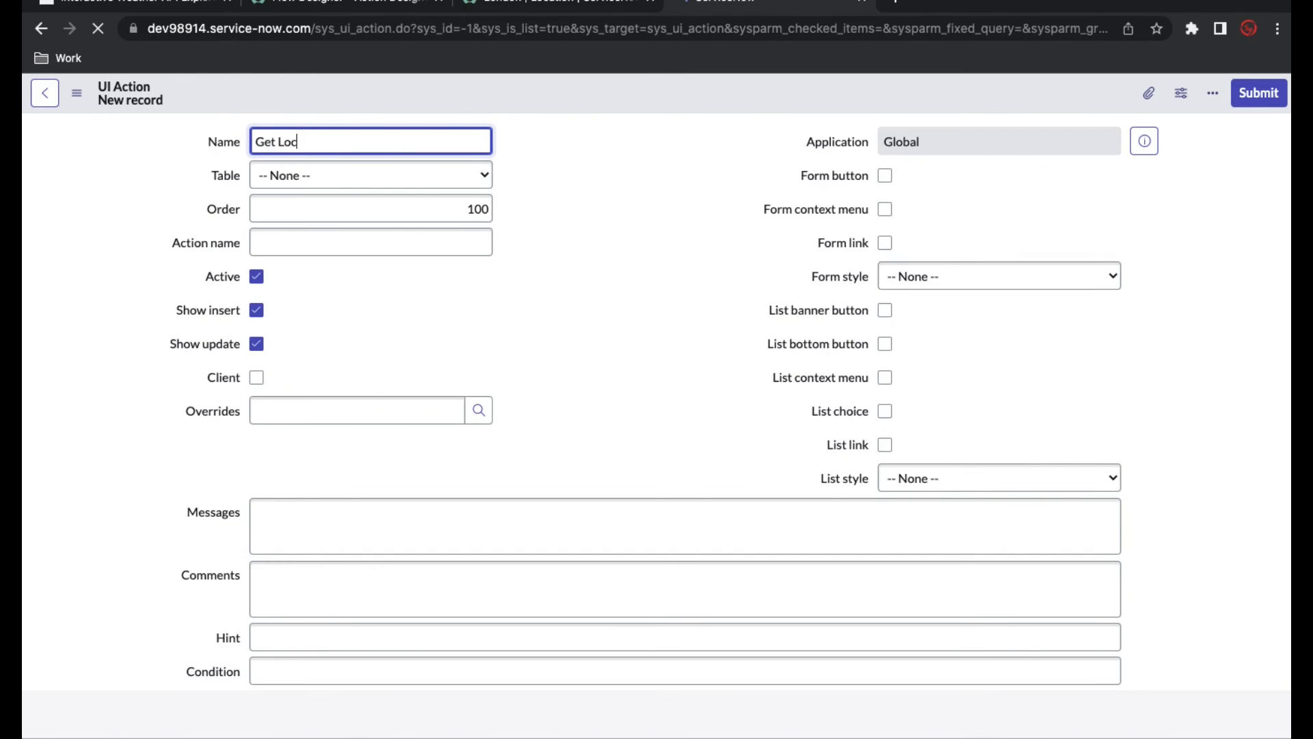
{"action": "type", "text": "ation Det"}
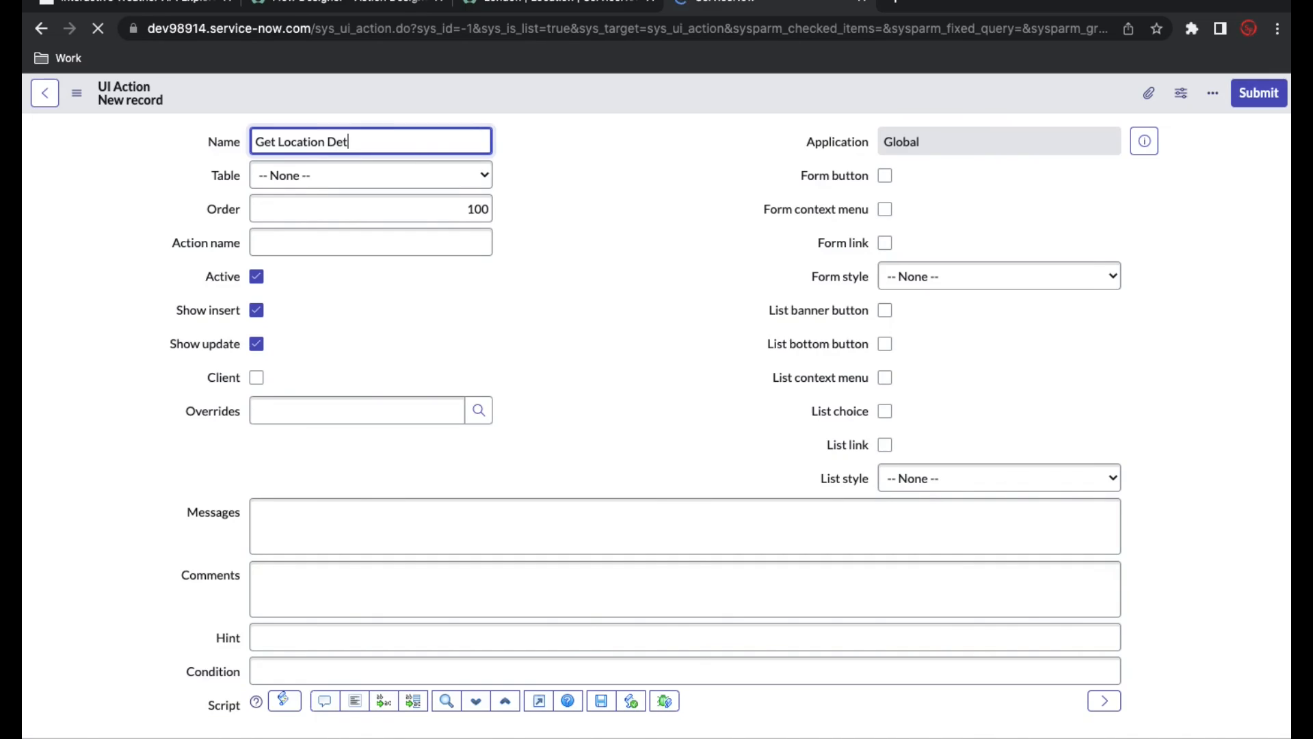
{"action": "type", "text": "ails"}
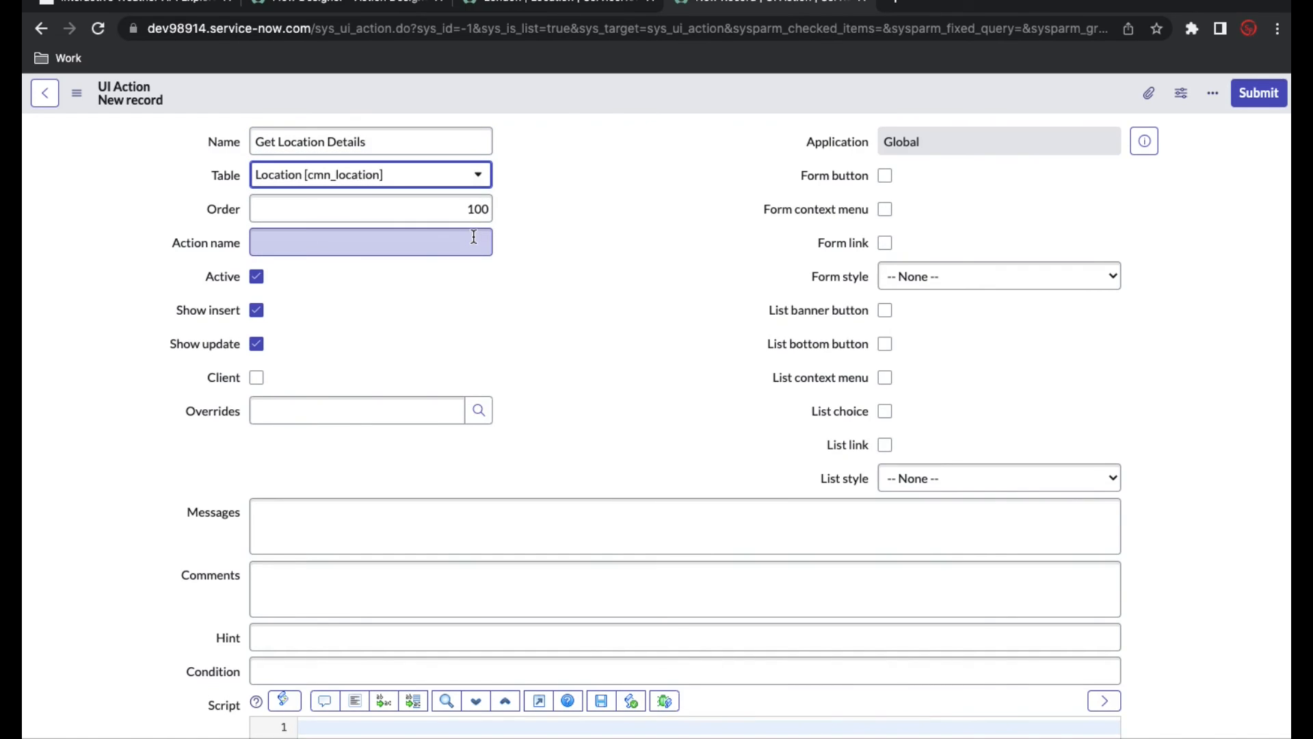
{"action": "left_click", "coordinate": [618, 258]}
{"action": "left_click", "coordinate": [886, 175]}
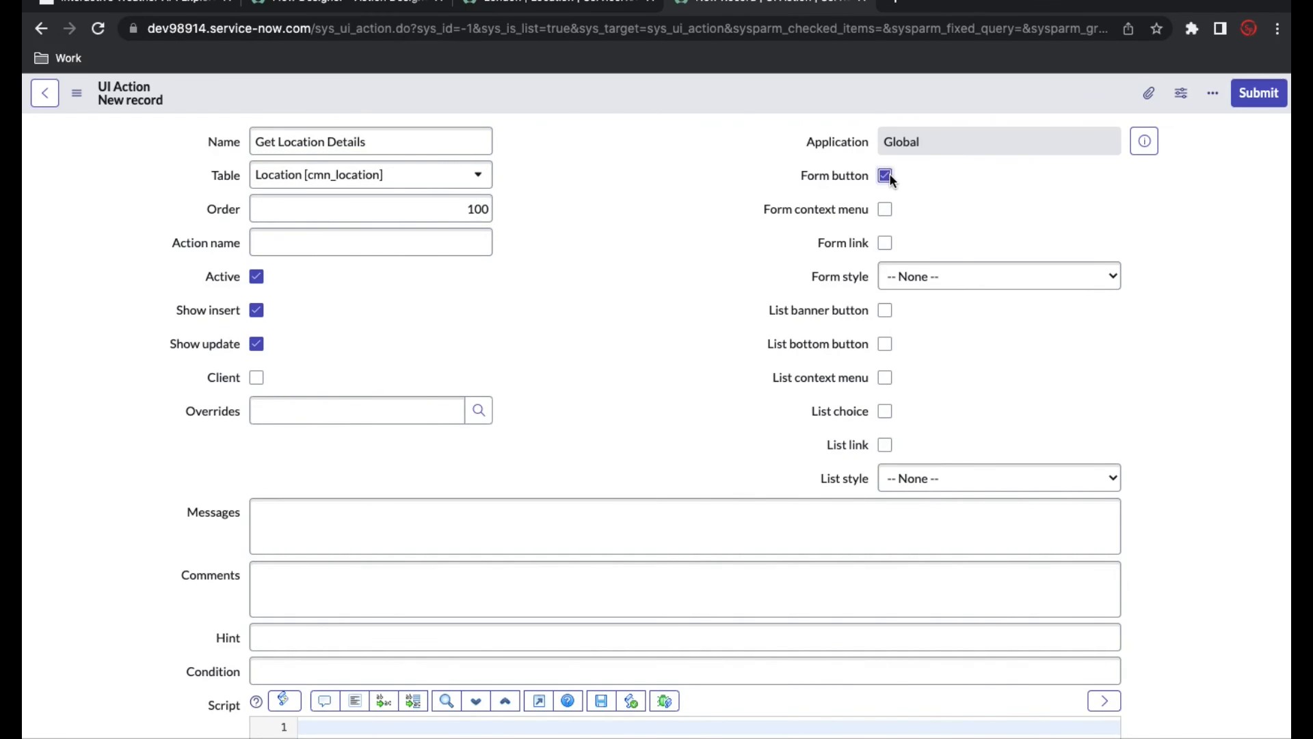
Paste the copied server code snippet into the UI action's script.
{"action": "scroll", "coordinate": [683, 362], "scroll_direction": "down", "scroll_amount": 2}
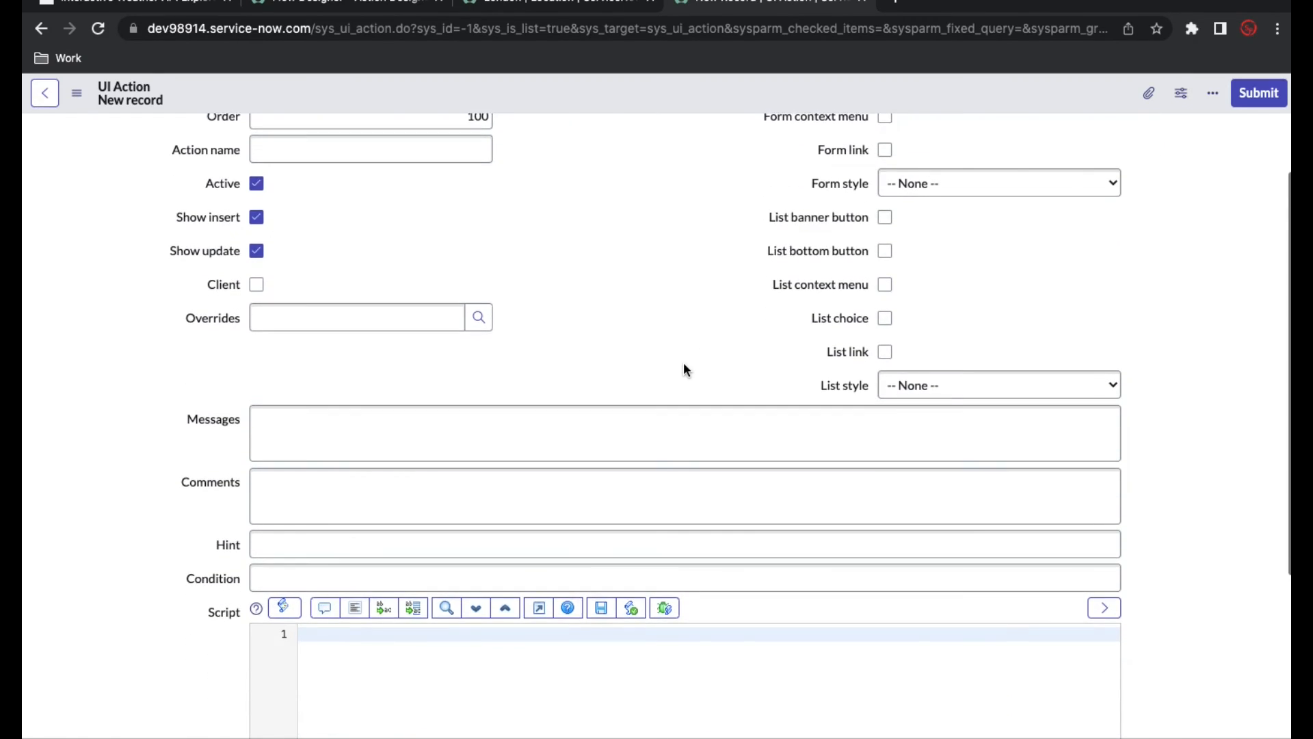
{"action": "scroll", "coordinate": [686, 369], "scroll_direction": "down", "scroll_amount": 1}
{"action": "left_click", "coordinate": [409, 602]}
{"action": "key", "text": "ctrl+v"}
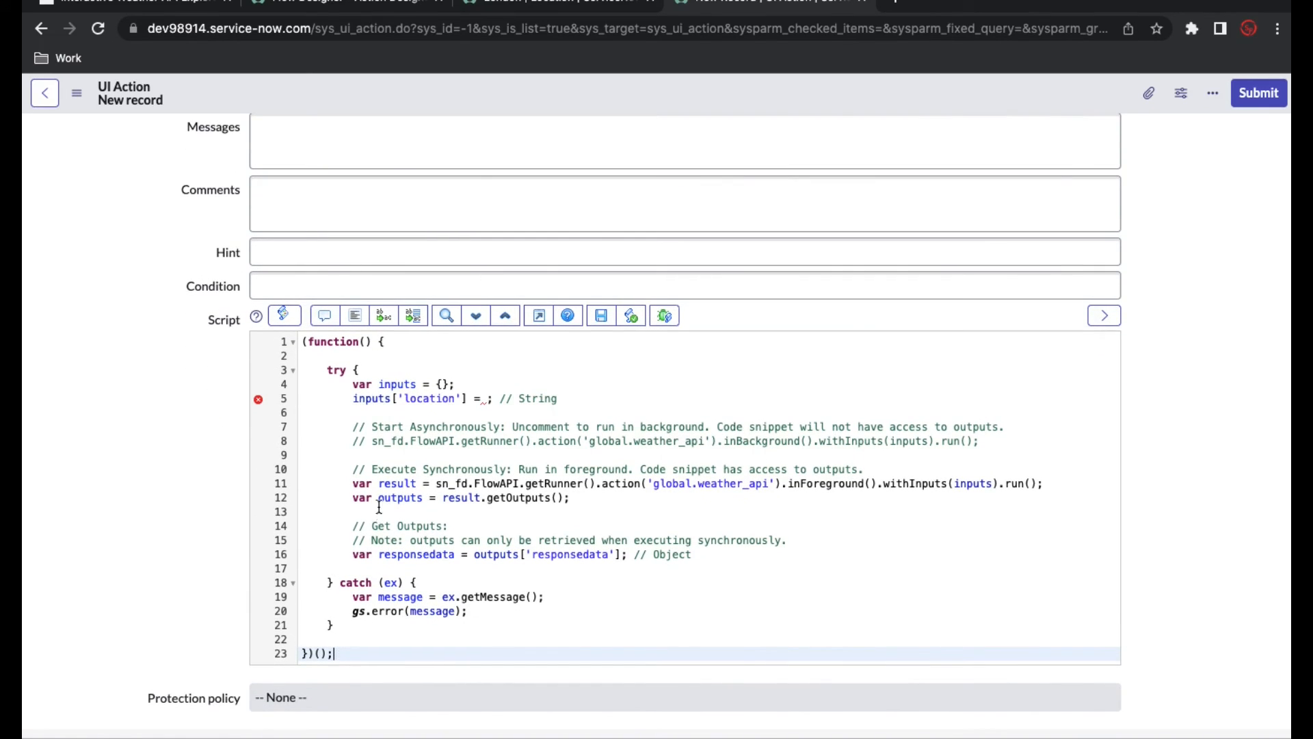
Remove the enclosing function's opening and closing lines from the script, leaving only the try/catch block.
{"action": "left_click", "coordinate": [394, 338]}
{"action": "key", "text": "shift+Home"}
{"action": "key", "text": "BackSpace"}
{"action": "left_click", "coordinate": [339, 654]}
{"action": "key", "text": "shift+Home"}
{"action": "key", "text": "BackSpace"}
{"action": "key", "text": "BackSpace"}
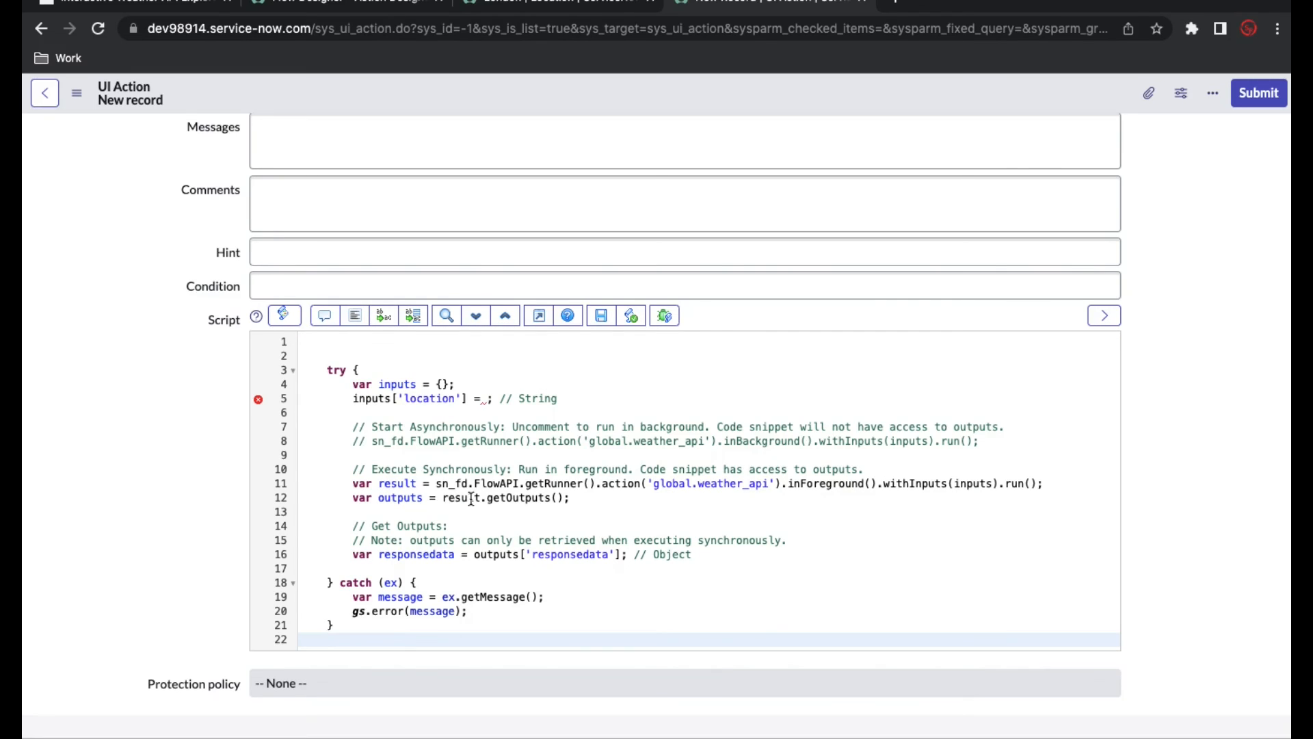
Set the script's inputs['location'] value to current.name, checking the Name field on the London location record.
{"action": "left_click", "coordinate": [487, 398]}
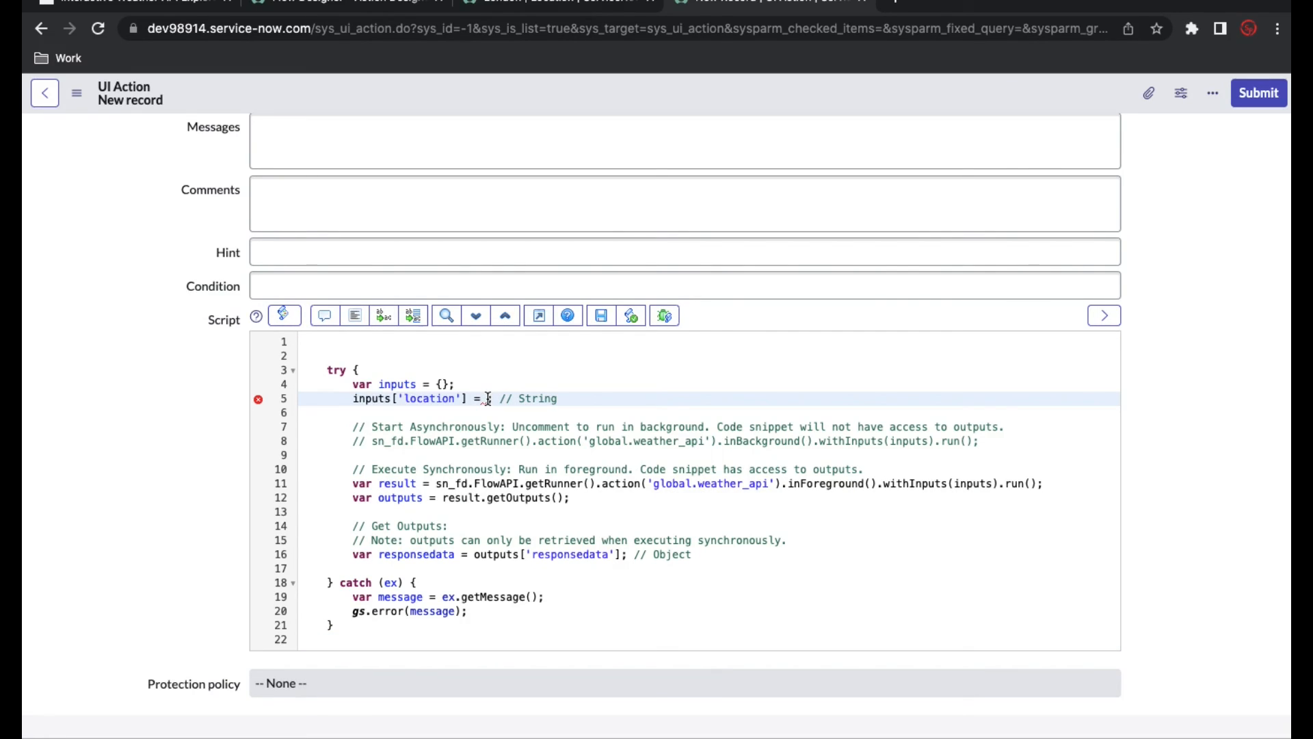
{"action": "type", "text": "current."}
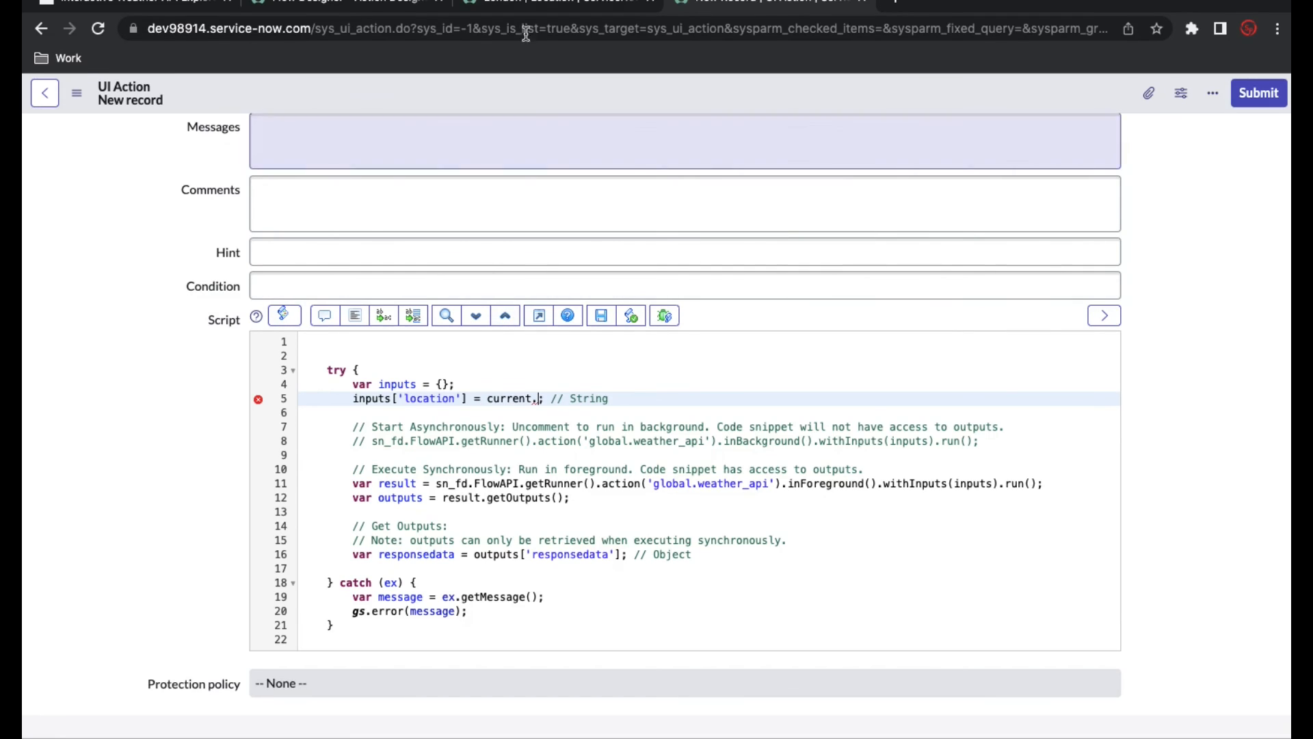
{"action": "left_click", "coordinate": [529, 7]}
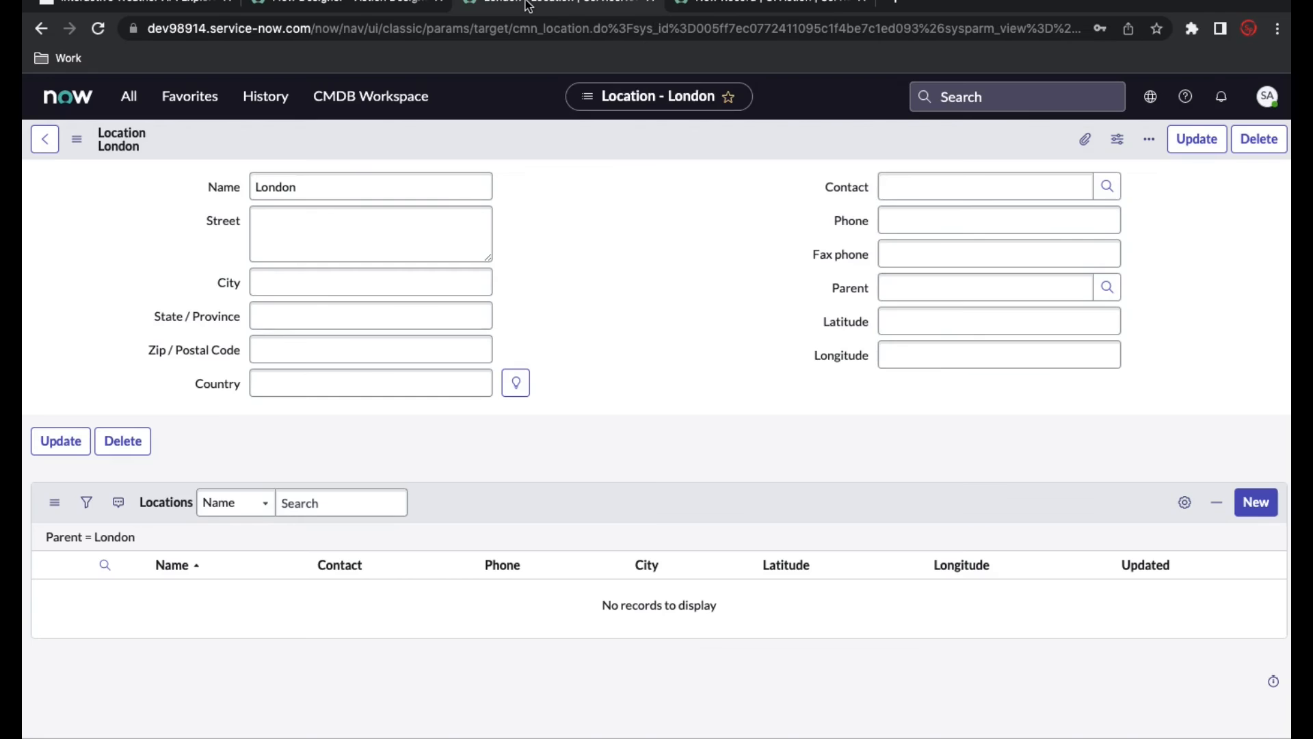
{"action": "right_click", "coordinate": [224, 187]}
{"action": "left_click", "coordinate": [699, 278]}
{"action": "left_click", "coordinate": [765, 8]}
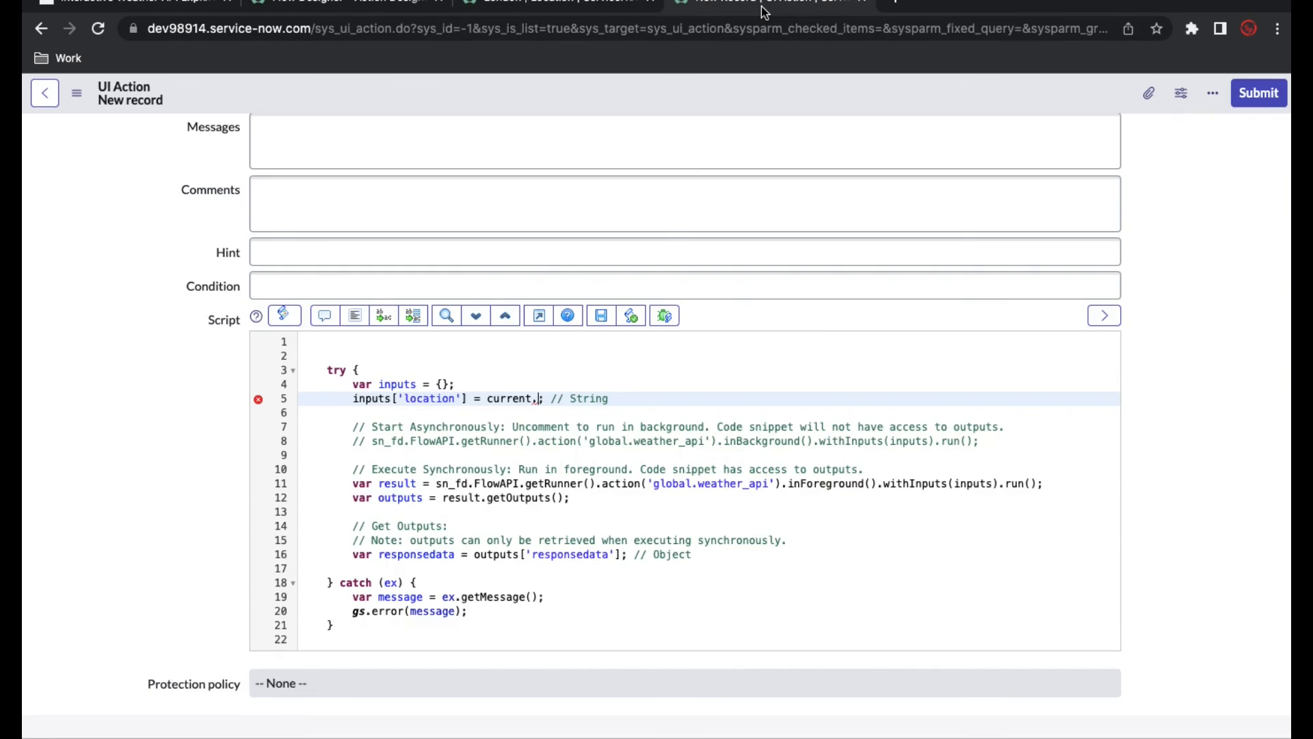
{"action": "type", "text": "name"}
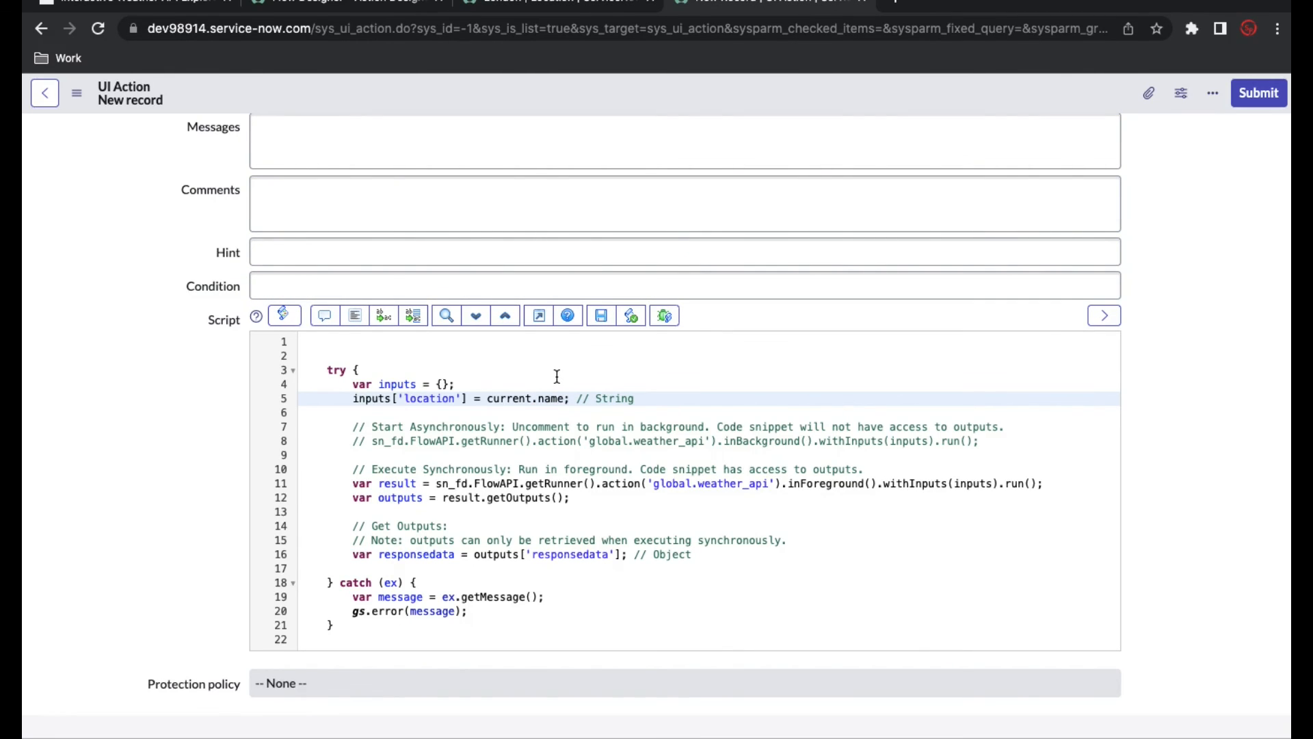
Start a current. line below the responsedata assignment and copy the Street field's column name from the London location record's dictionary info.
{"action": "double_click", "coordinate": [429, 554]}
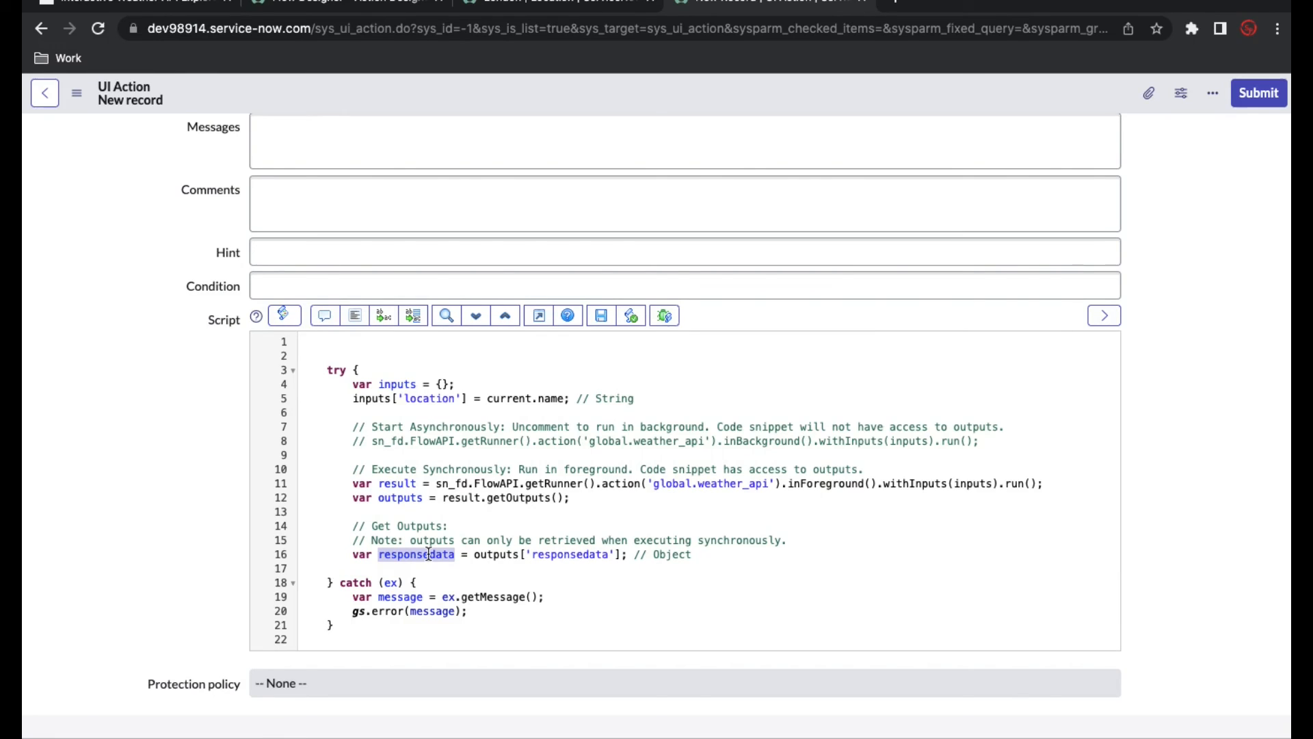
{"action": "left_click", "coordinate": [698, 556]}
{"action": "key", "text": "Return"}
{"action": "type", "text": "current."}
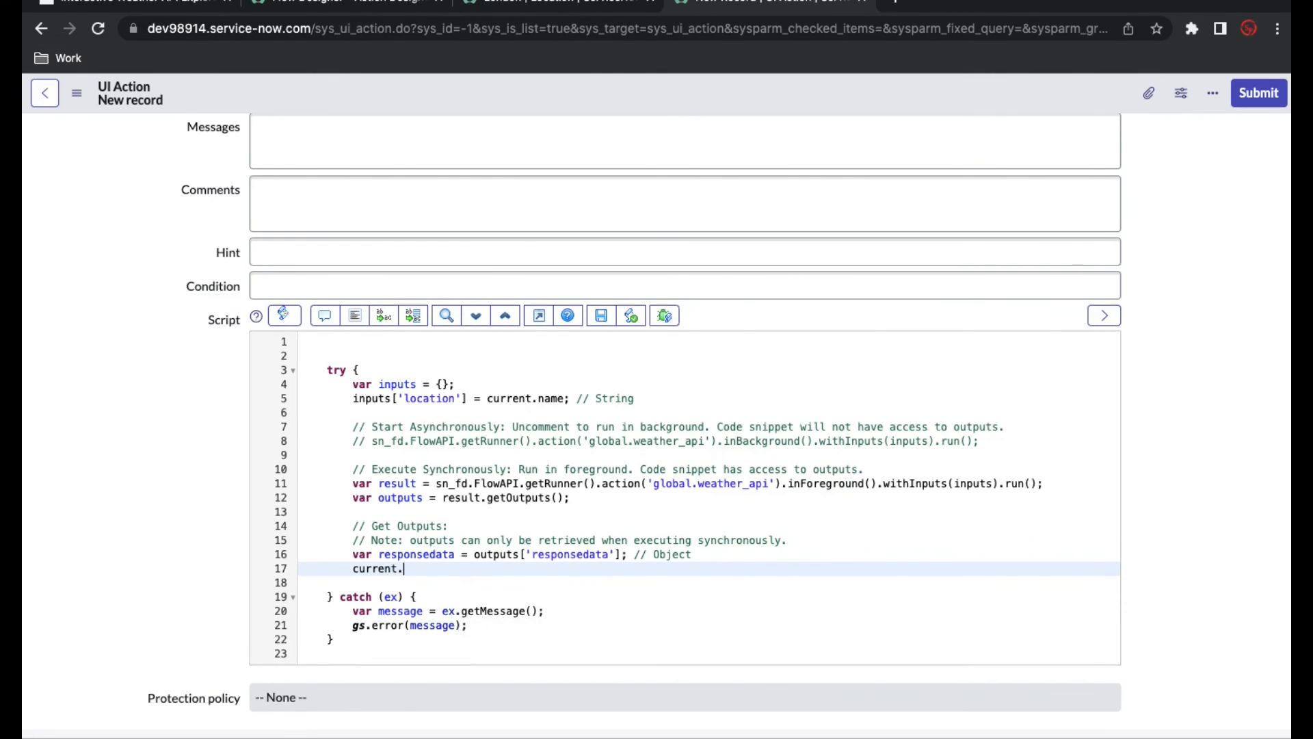
{"action": "left_click", "coordinate": [518, 3]}
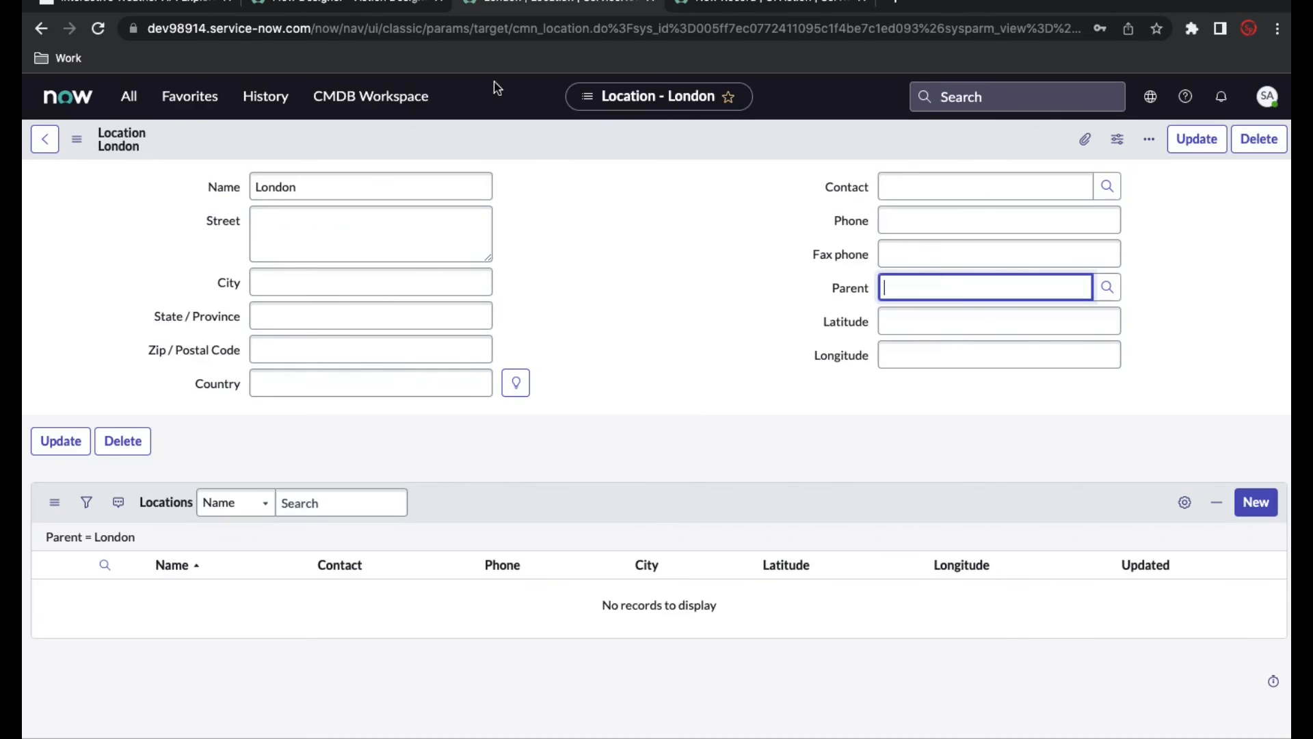
{"action": "right_click", "coordinate": [217, 220]}
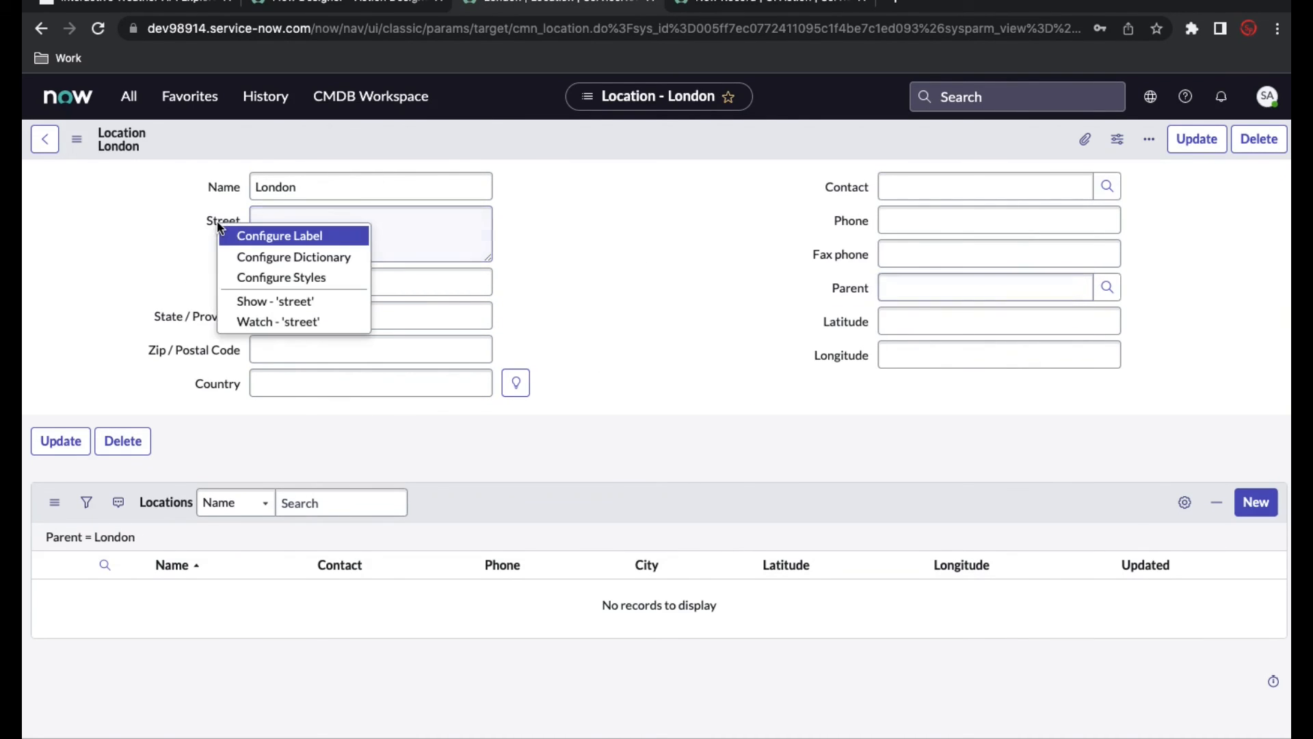
{"action": "left_click", "coordinate": [261, 300]}
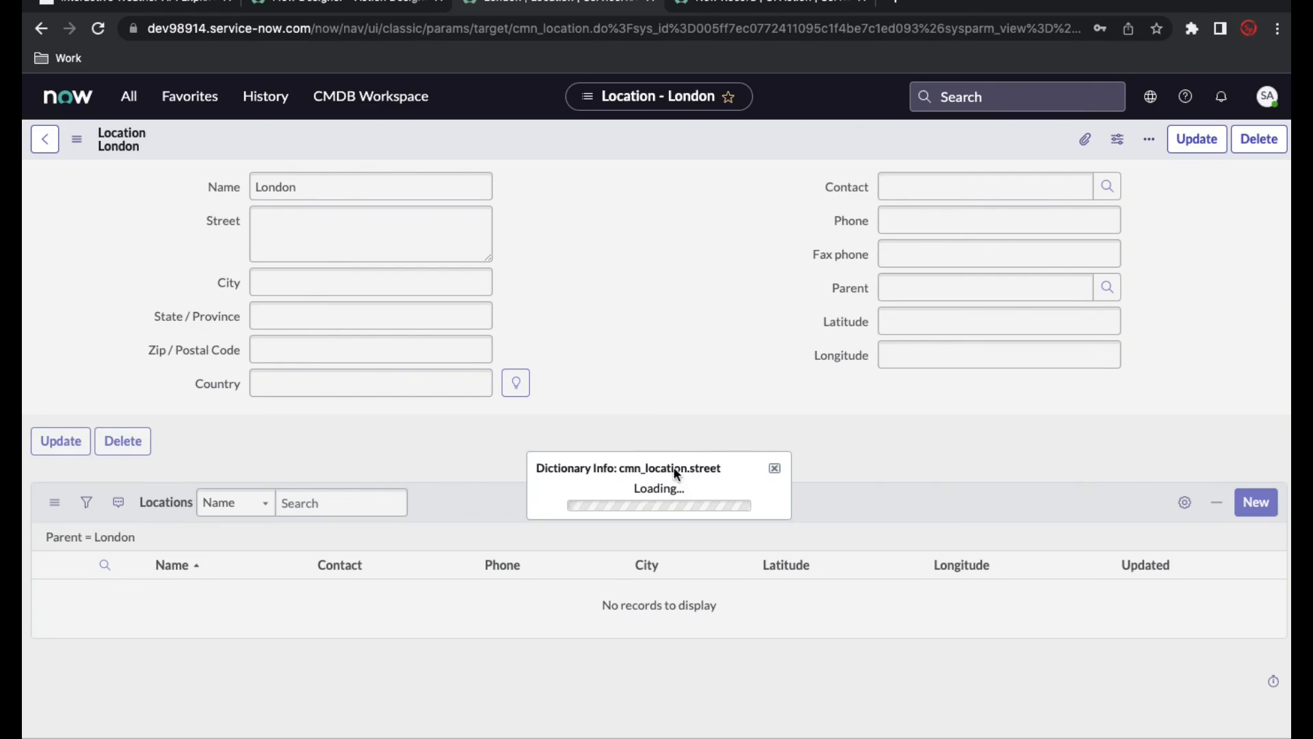
{"action": "double_click", "coordinate": [687, 444]}
{"action": "key", "text": "ctrl+c"}
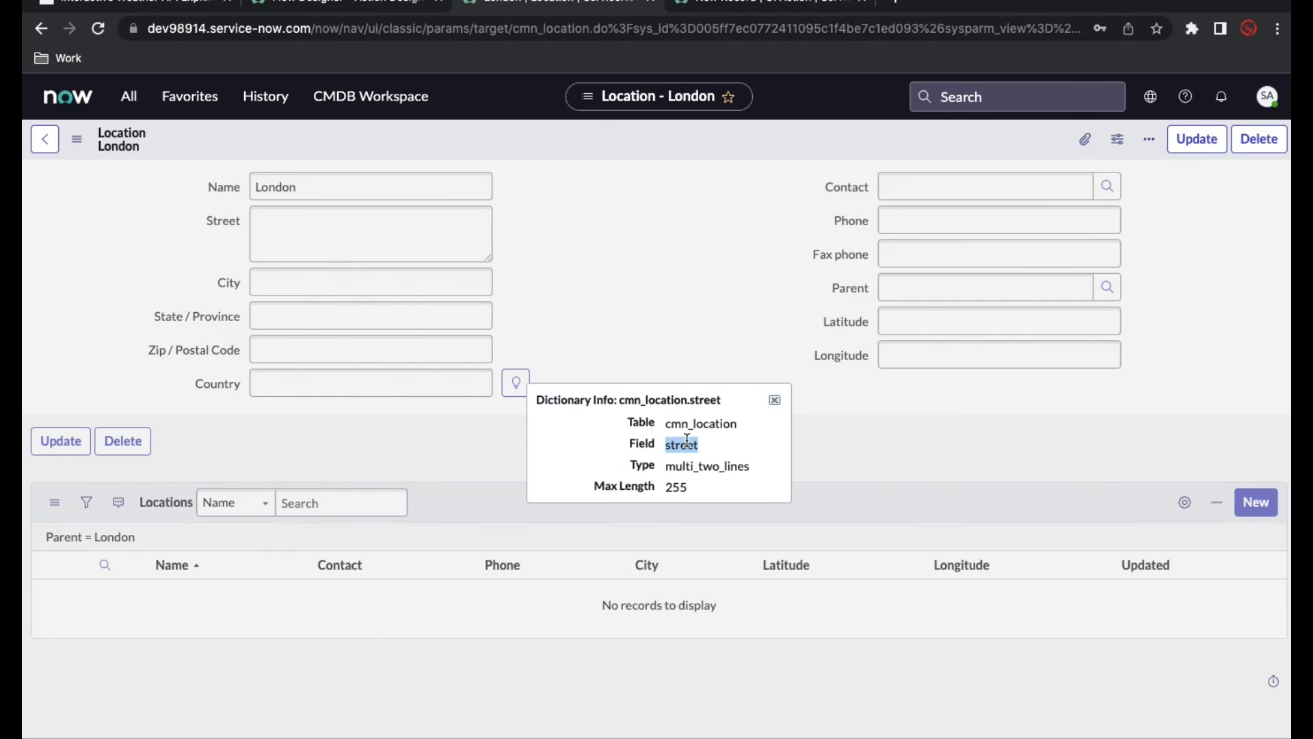
Complete the new line in the UI action script as current.street=responsedata;.
{"action": "left_click", "coordinate": [704, 9]}
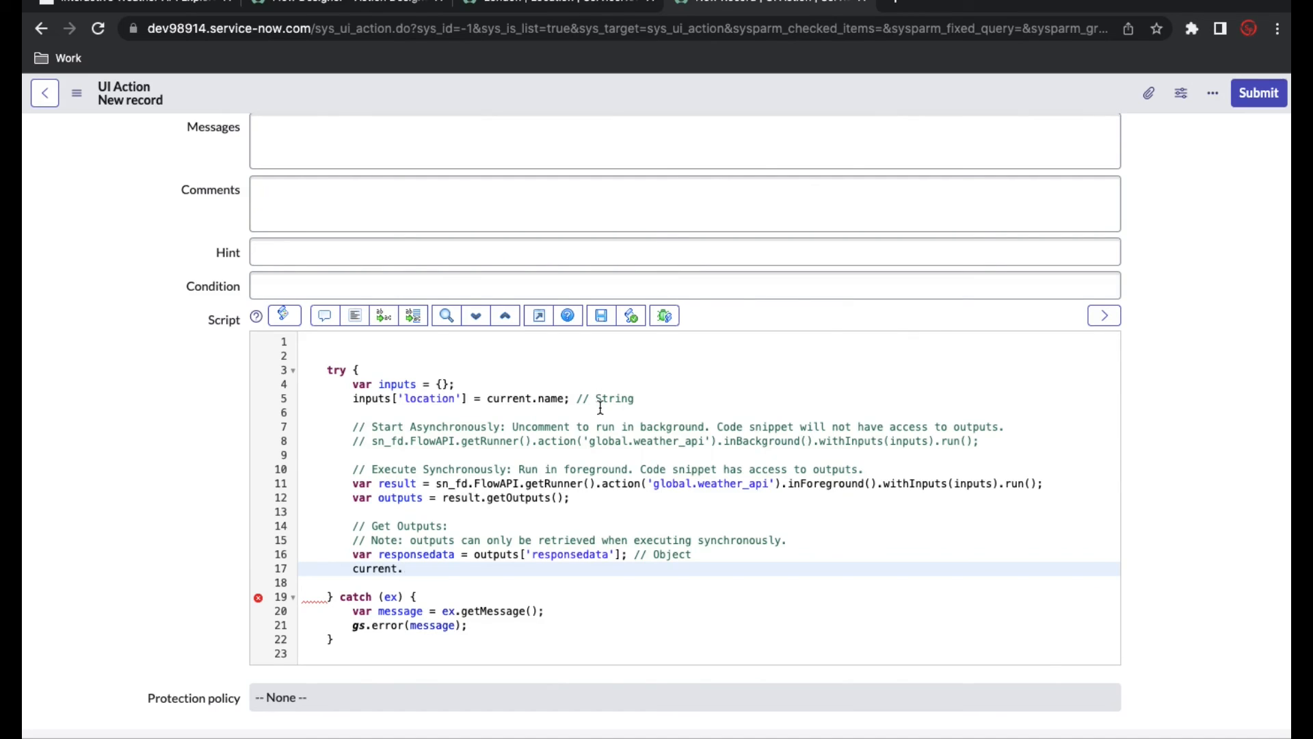
{"action": "key", "text": "ctrl+v"}
{"action": "type", "text": "="}
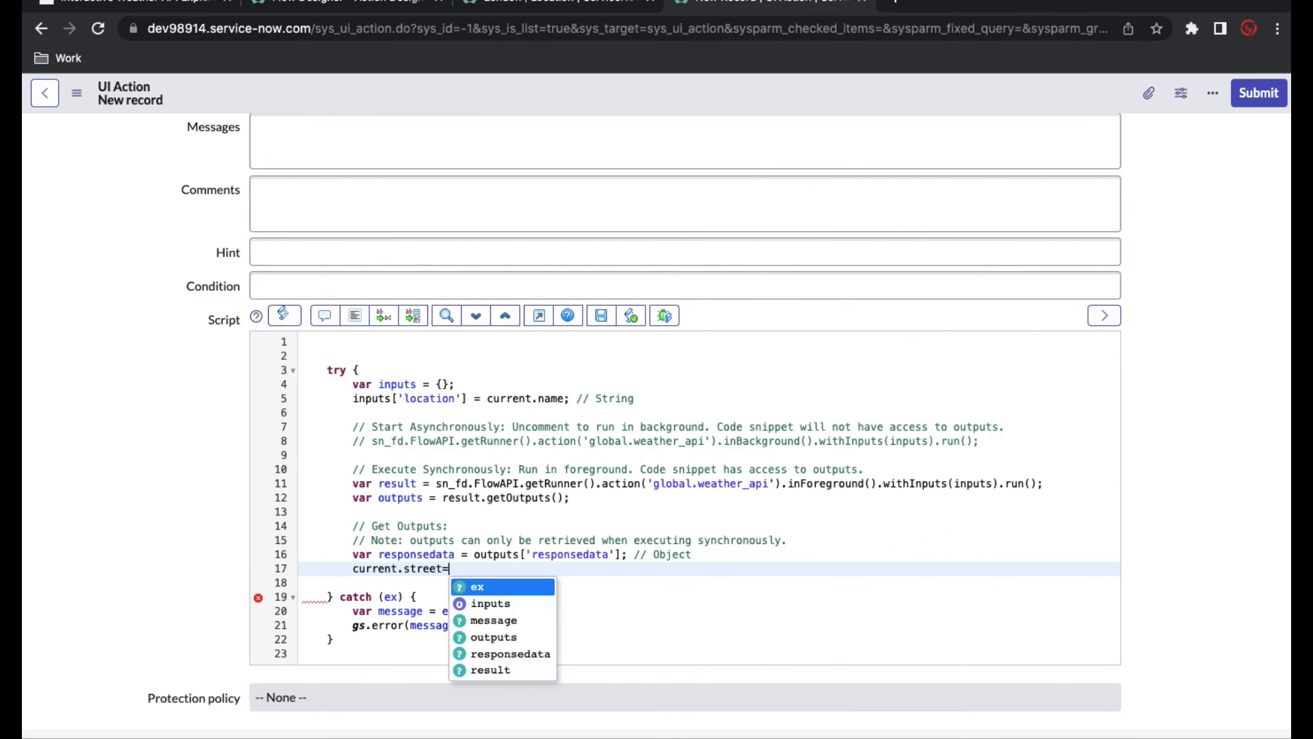
{"action": "double_click", "coordinate": [418, 554]}
{"action": "key", "text": "ctrl+c"}
{"action": "left_click", "coordinate": [451, 568]}
{"action": "key", "text": "ctrl+v"}
{"action": "type", "text": ";"}
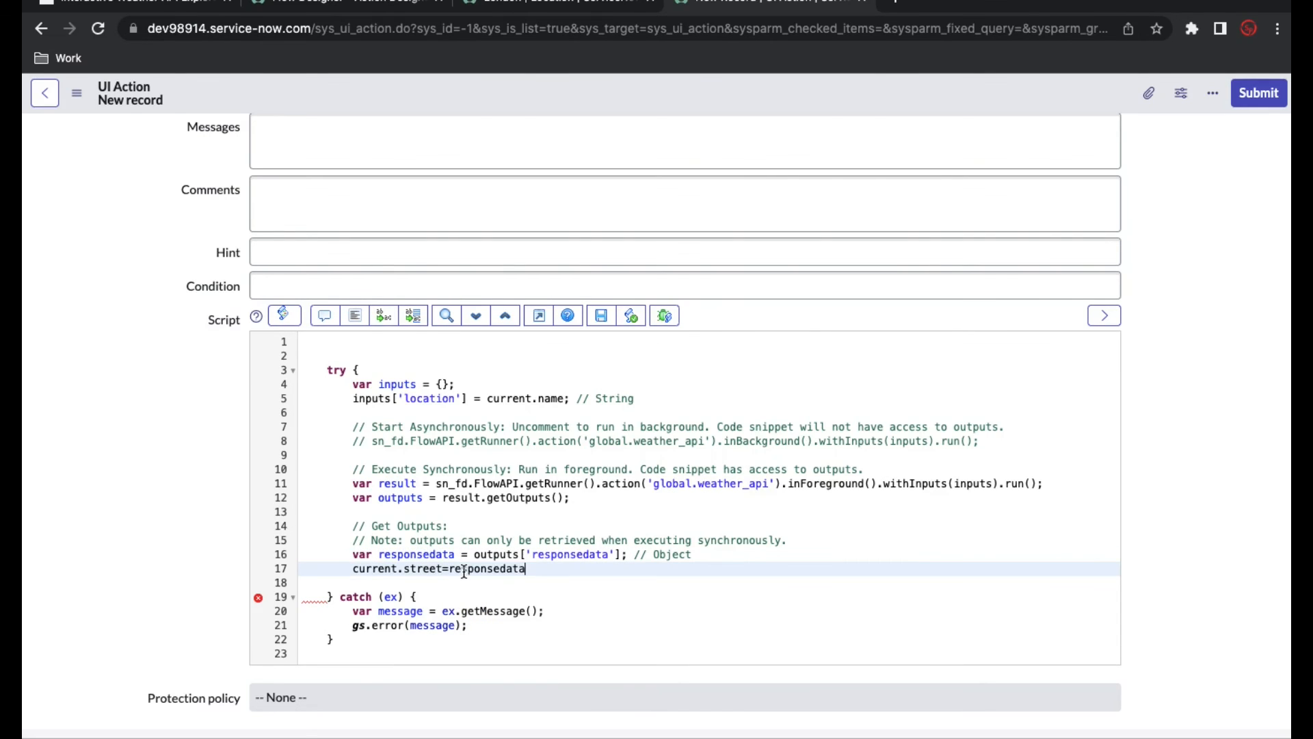
Save the new Get Location Details UI action while staying on its record.
{"action": "scroll", "coordinate": [171, 483], "scroll_direction": "up", "scroll_amount": 5}
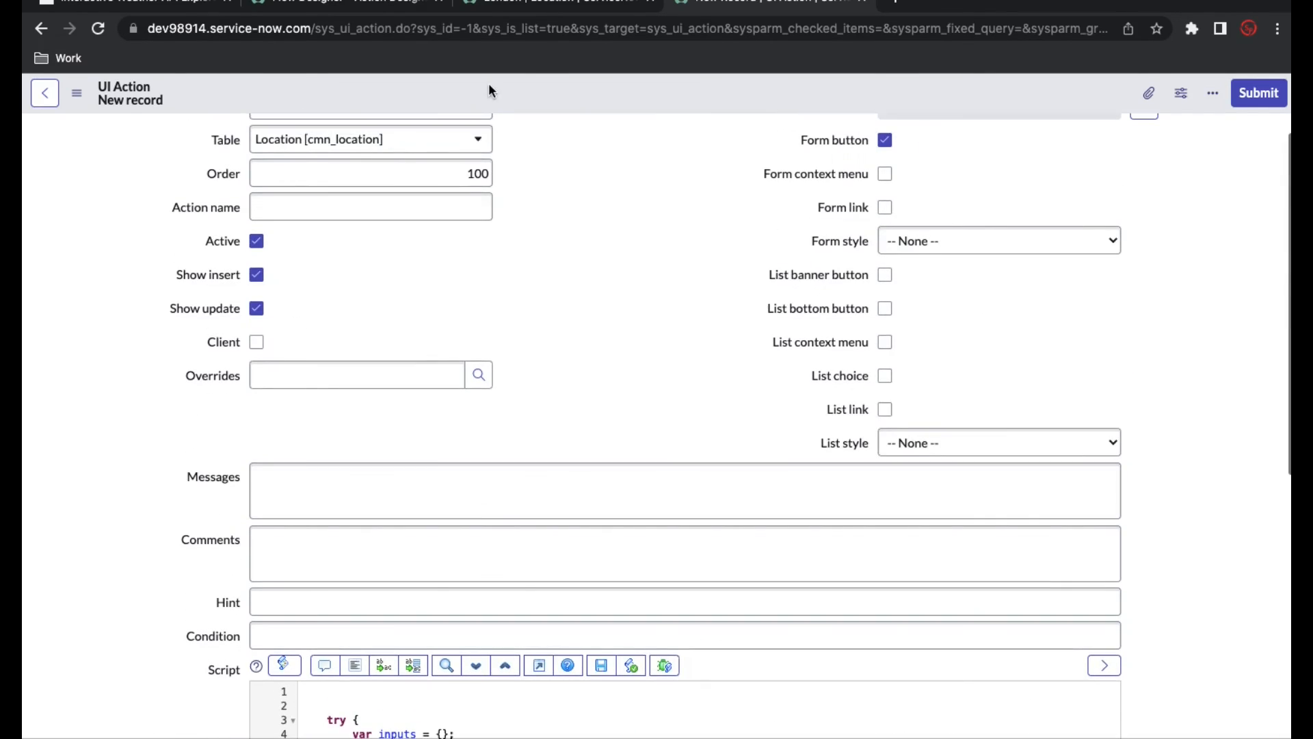
{"action": "right_click", "coordinate": [490, 88]}
{"action": "left_click", "coordinate": [494, 100]}
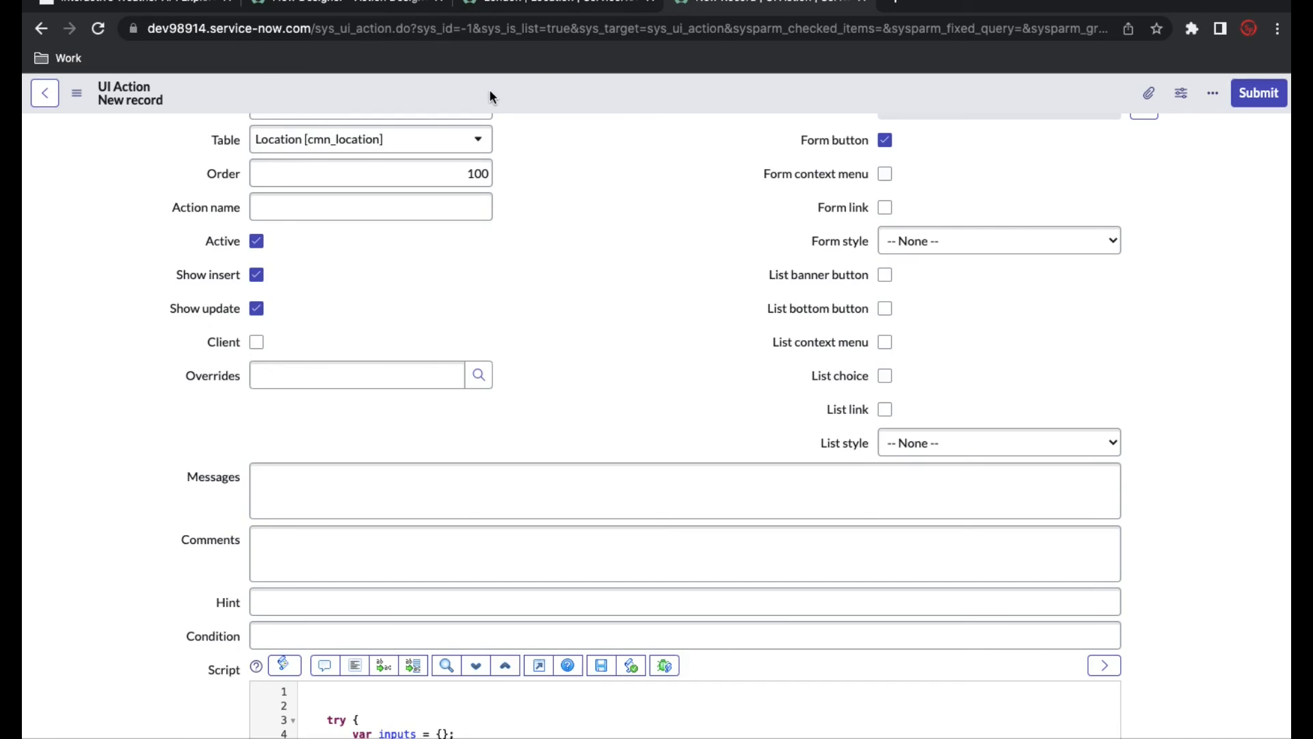
{"action": "right_click", "coordinate": [489, 89]}
{"action": "left_click", "coordinate": [503, 104]}
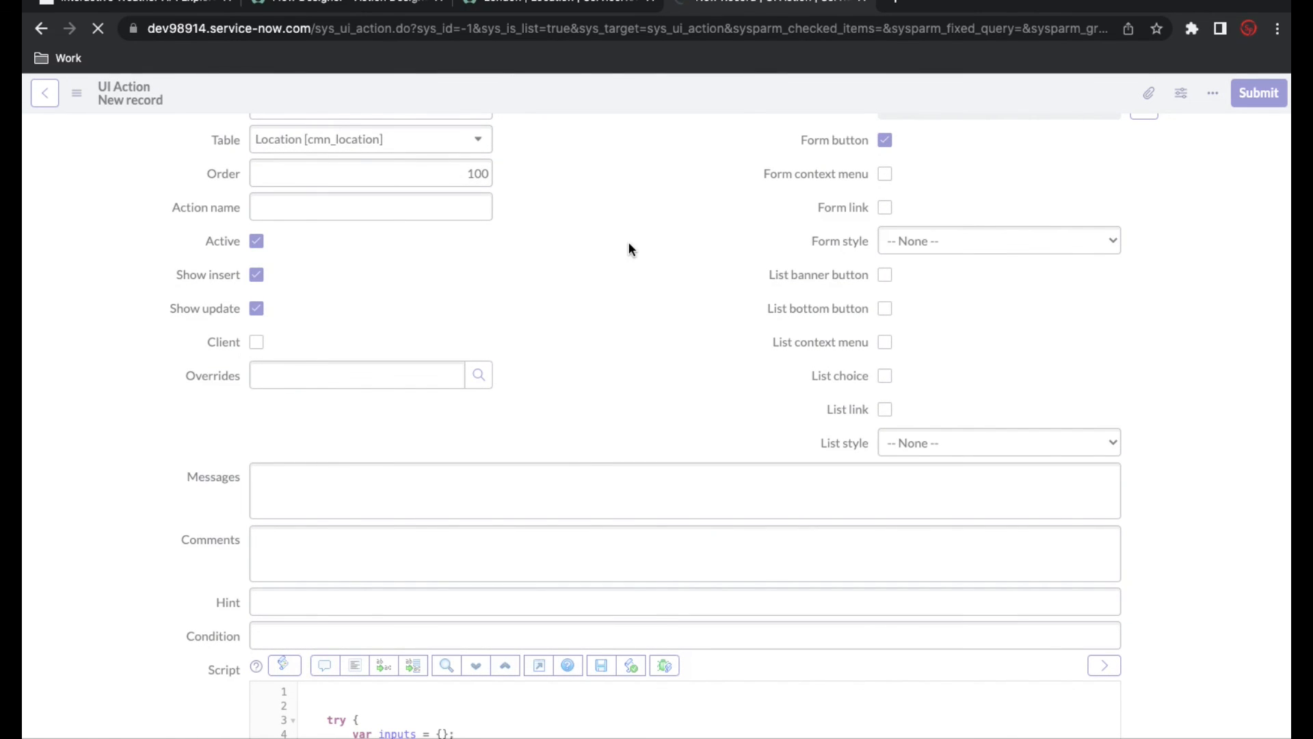
{"action": "scroll", "coordinate": [630, 245], "scroll_direction": "down", "scroll_amount": 5}
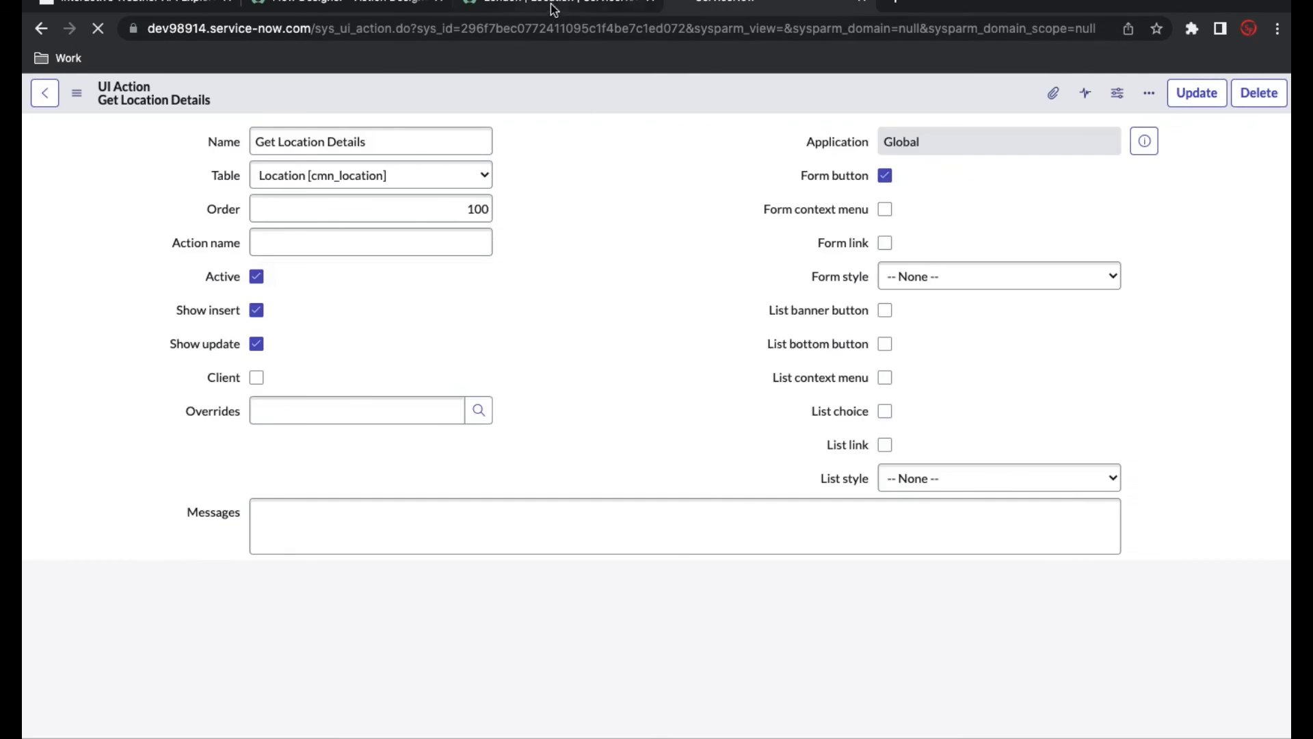
Run Get Location Details on the London location record and return to the record to check its Street field.
{"action": "left_click", "coordinate": [555, 8]}
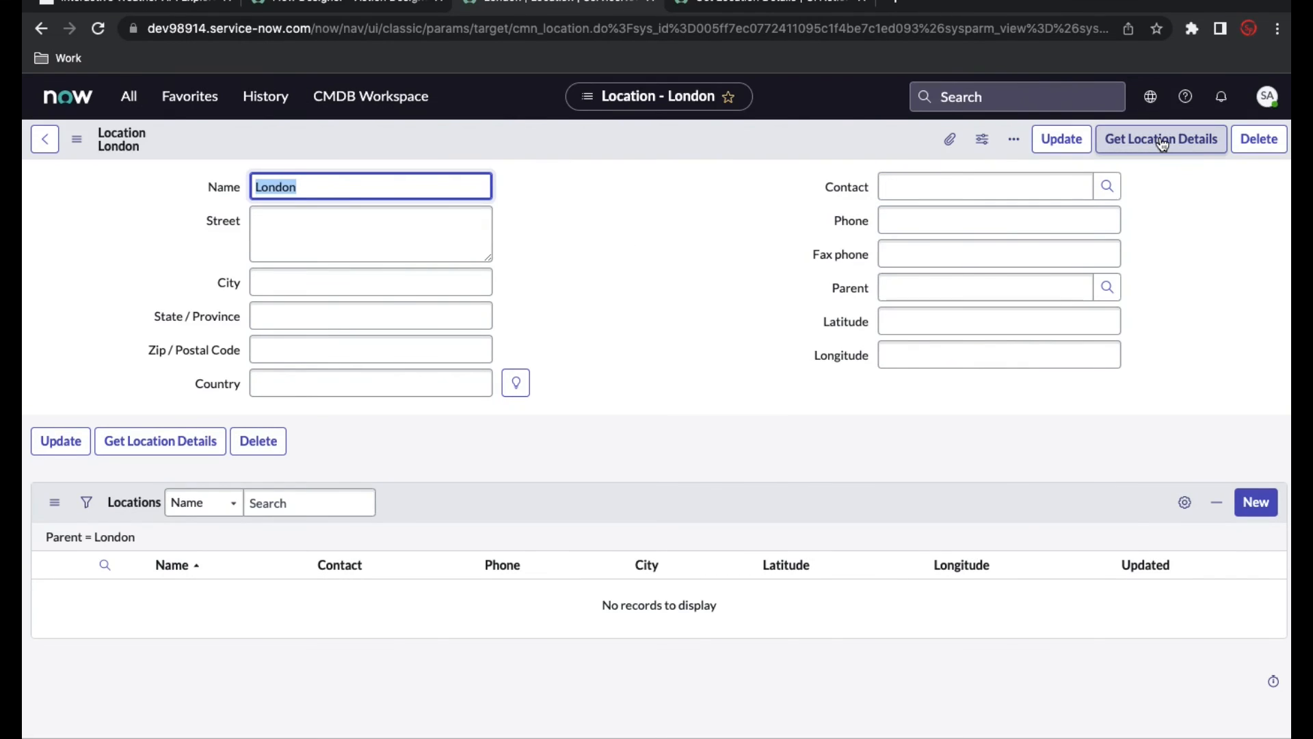
{"action": "left_click", "coordinate": [1162, 144]}
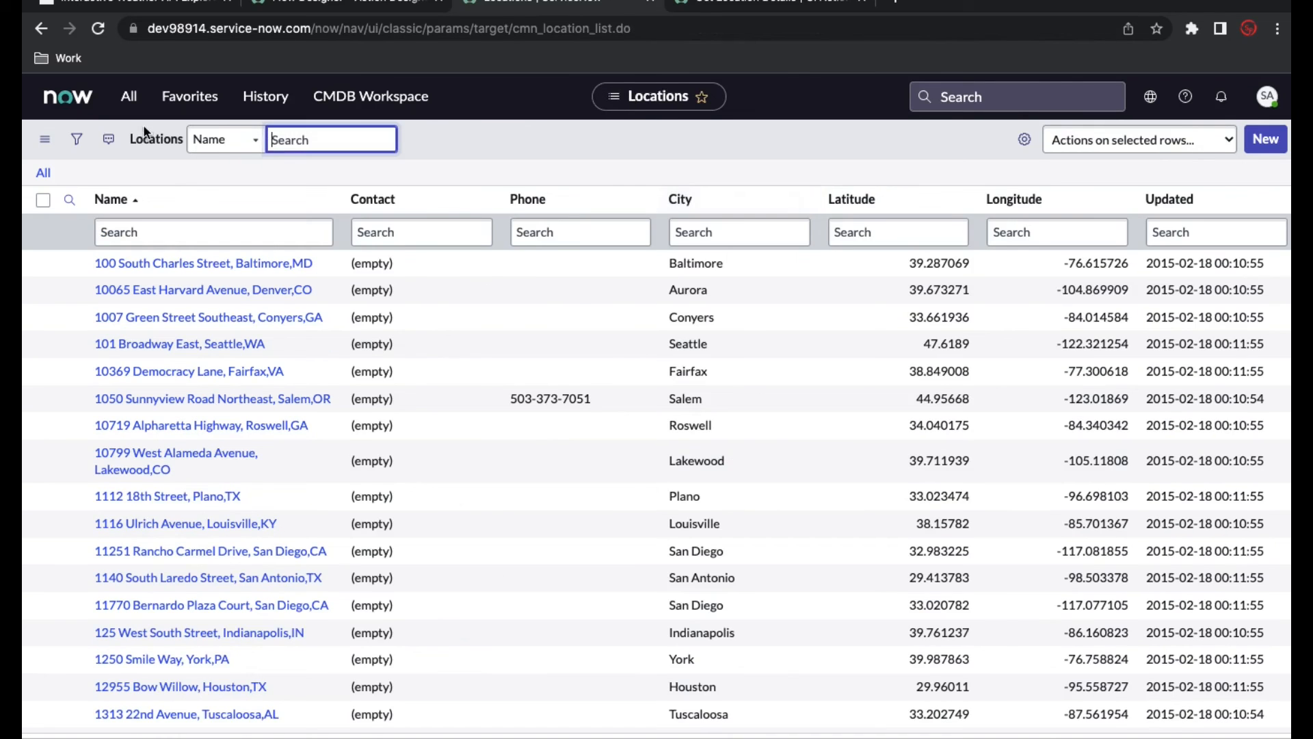
{"action": "left_click", "coordinate": [41, 28]}
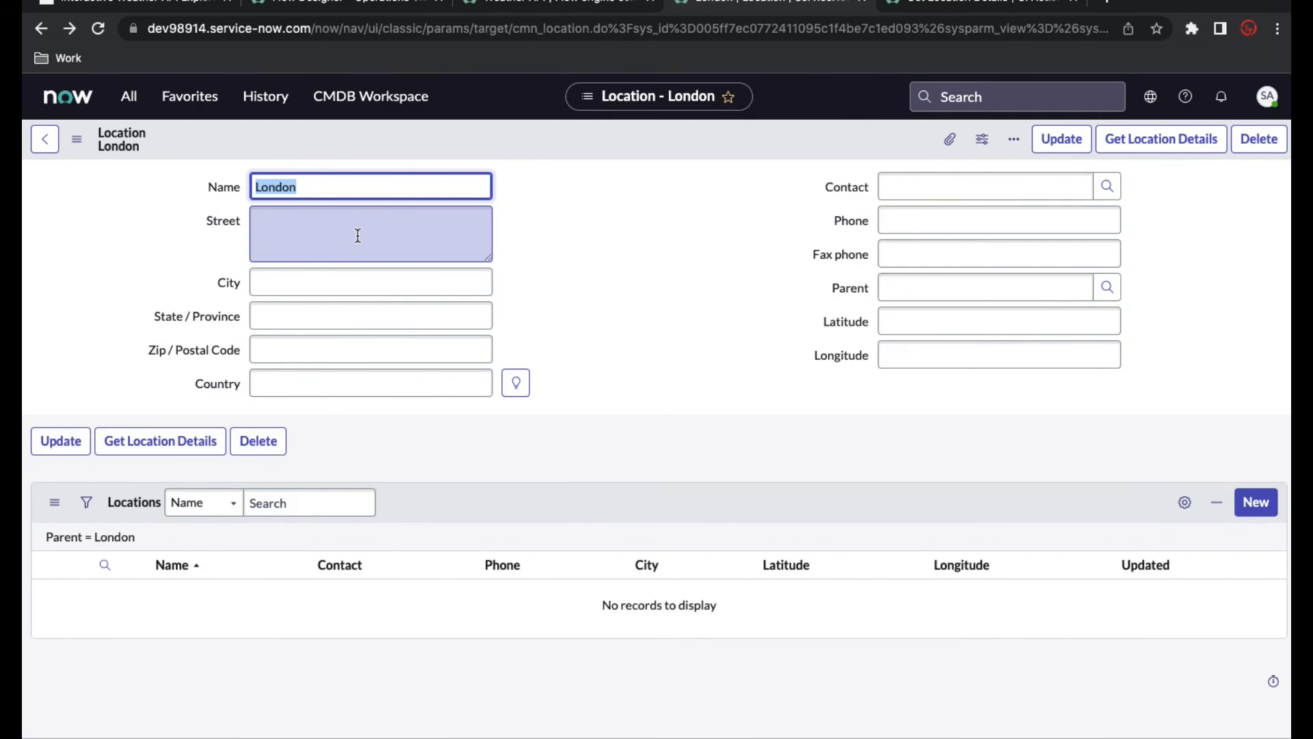
Add current.update(); below the current.street line in the UI action script and save the record.
{"action": "left_click", "coordinate": [923, 10]}
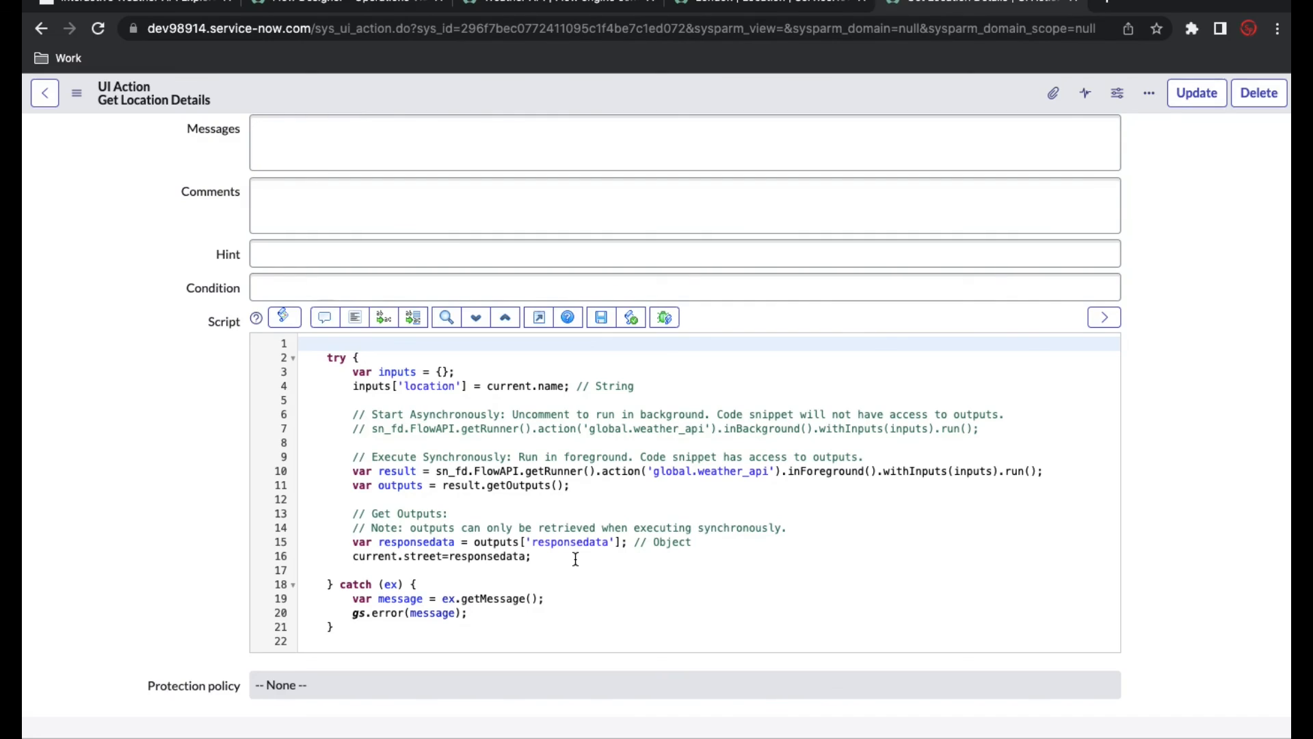
{"action": "left_click", "coordinate": [547, 557]}
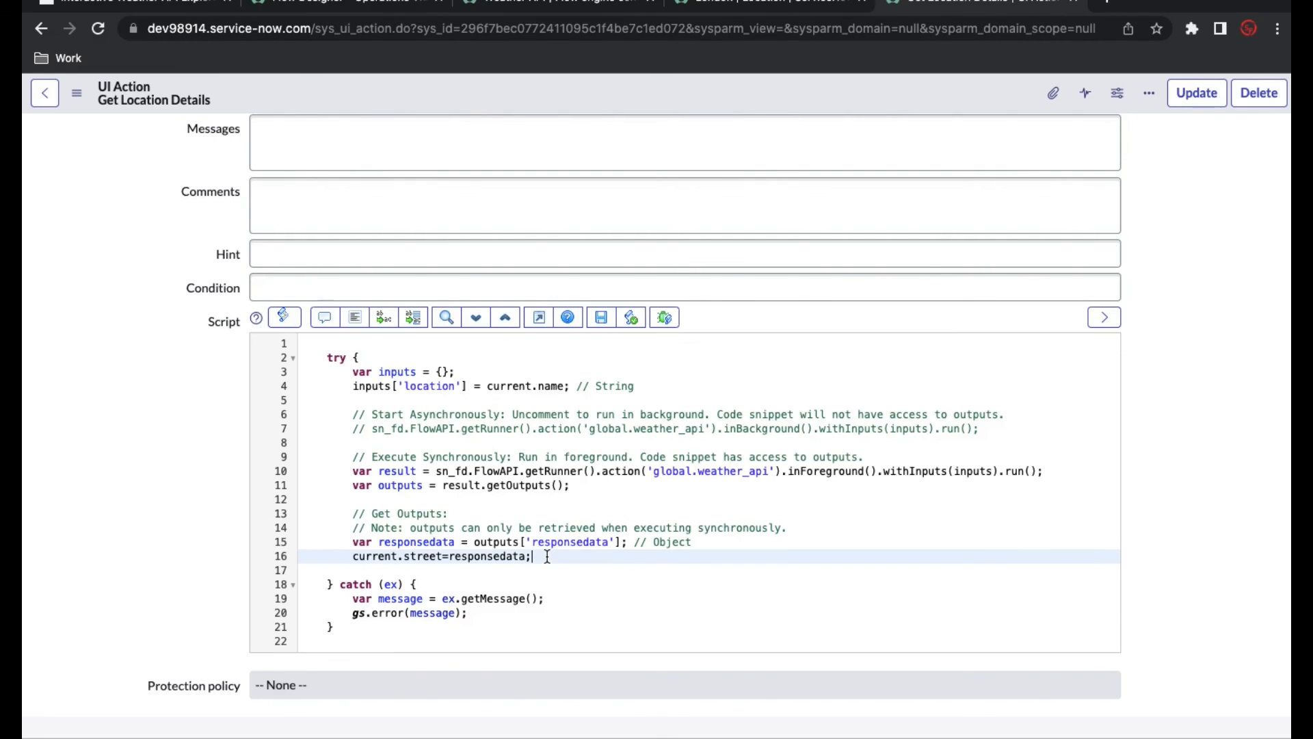
{"action": "key", "text": "Return"}
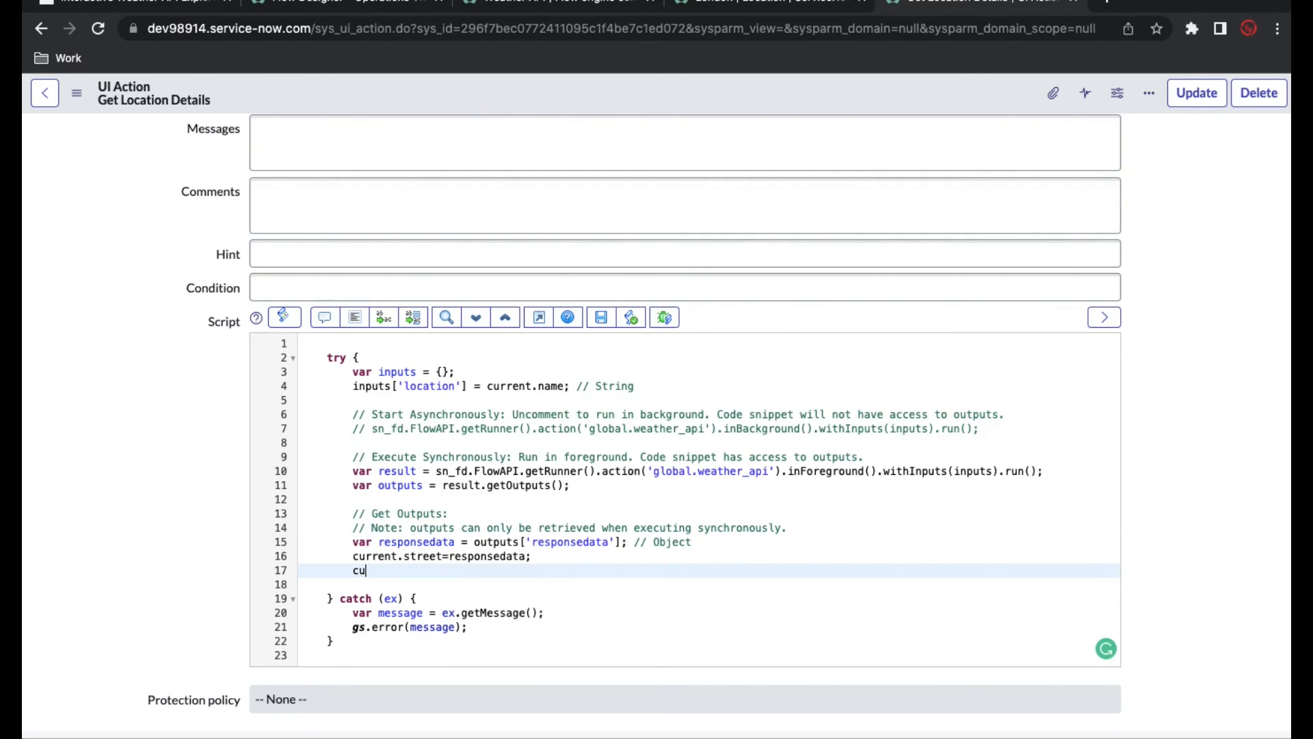
{"action": "type", "text": "current.update();"}
{"action": "right_click", "coordinate": [657, 91]}
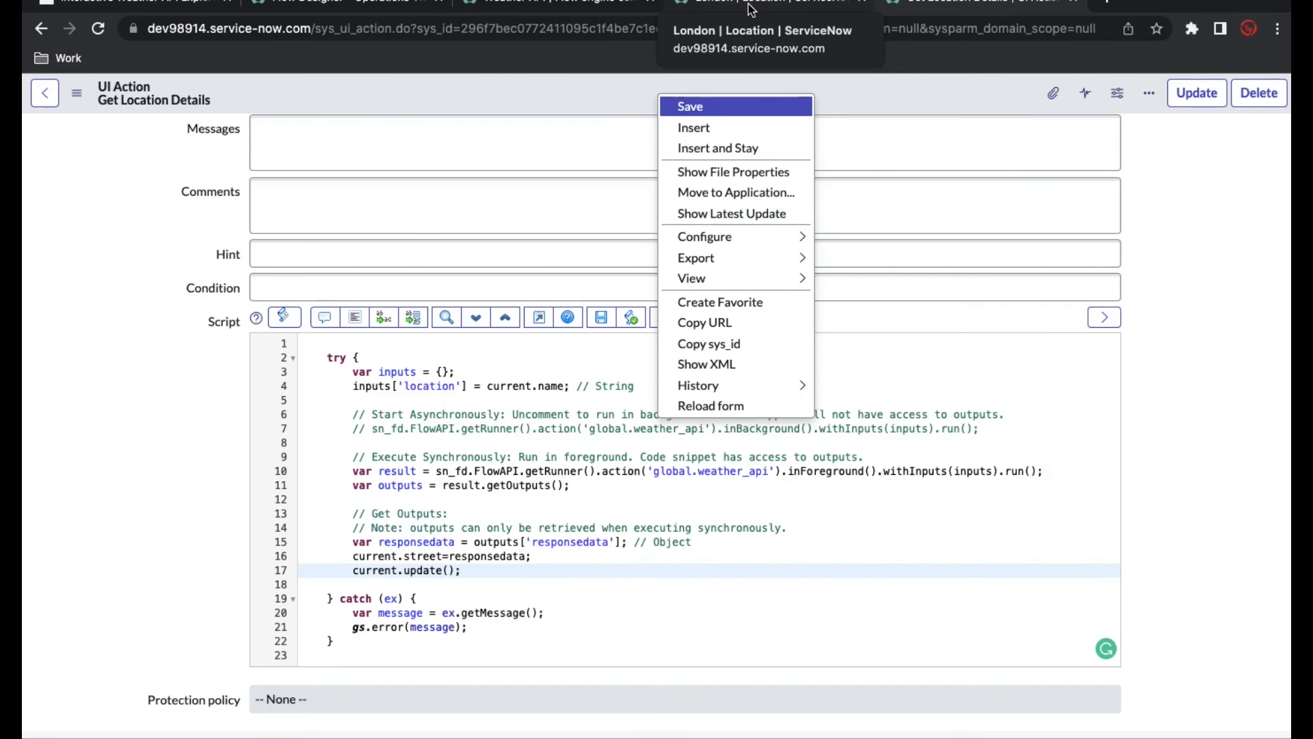
Run Get Location Details on London again with the updated script and reopen the record to check Street.
{"action": "left_click", "coordinate": [715, 10]}
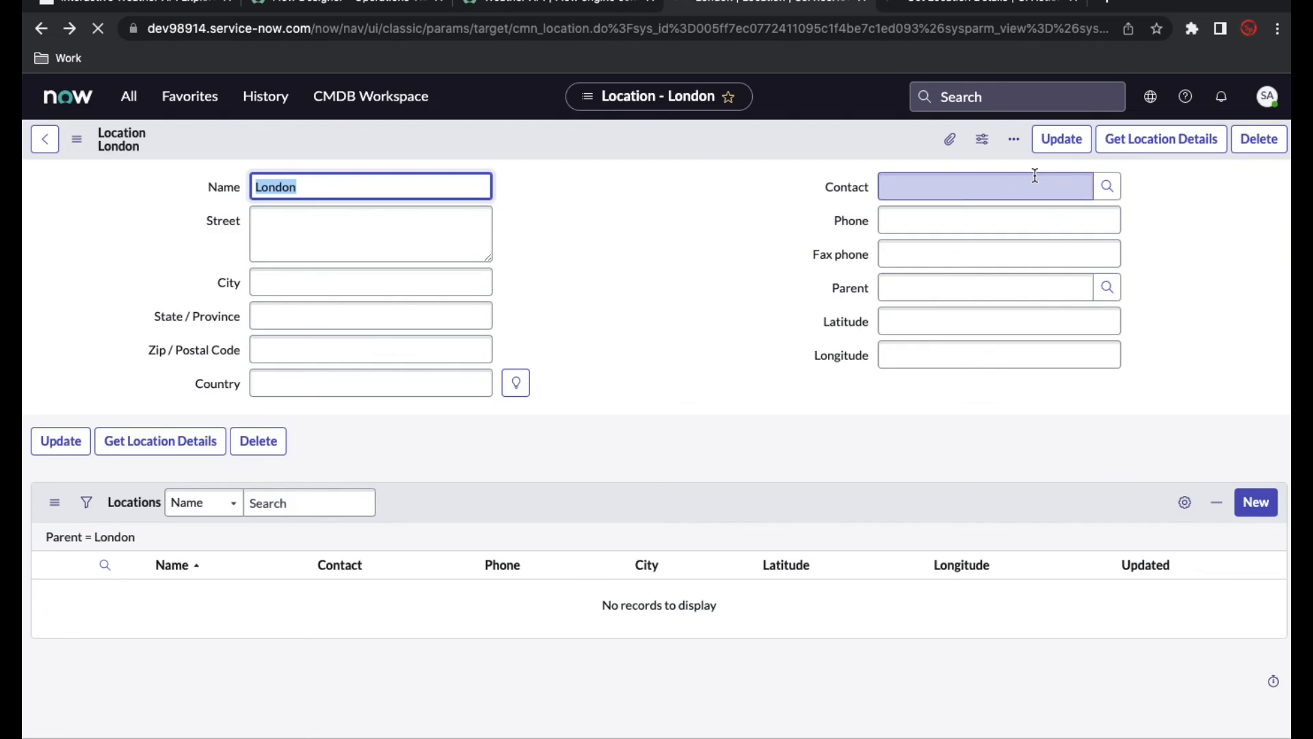
{"action": "left_click", "coordinate": [1120, 139]}
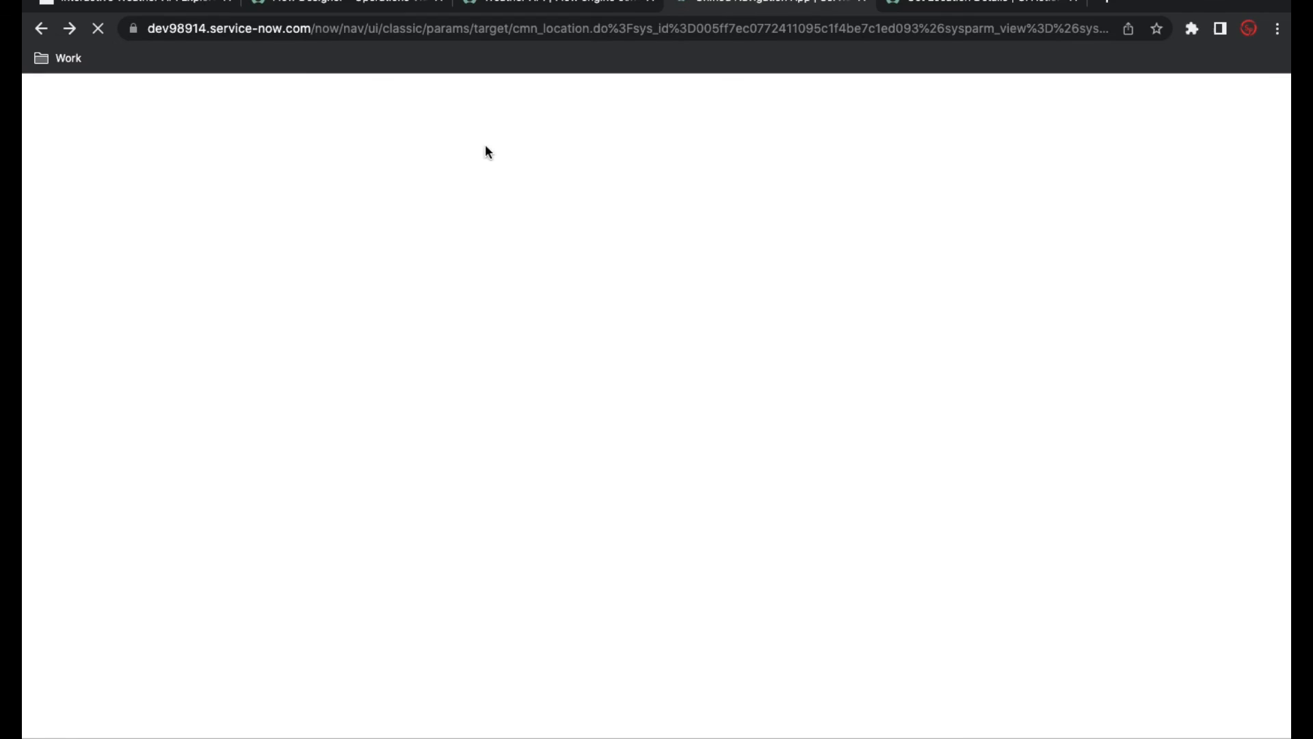
{"action": "left_click", "coordinate": [40, 32]}
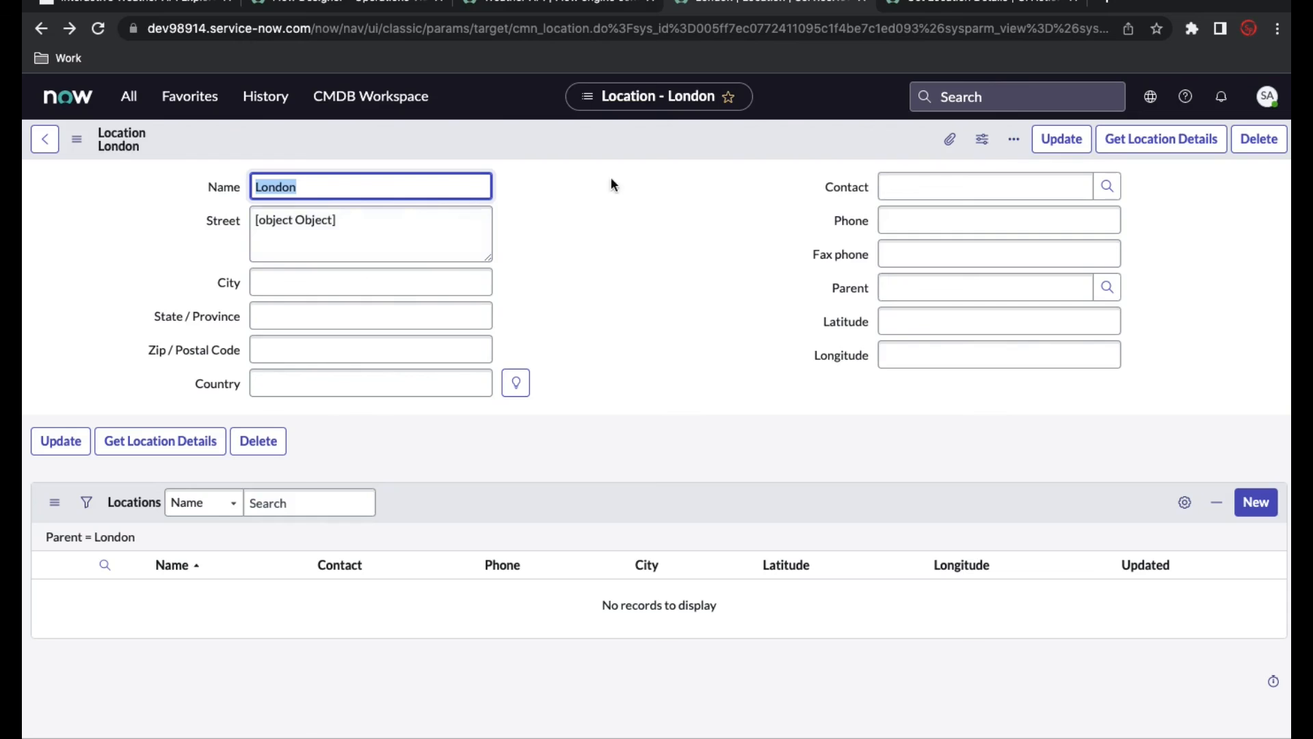
Change the street assignment to current.street=JSON.stringify(responsedata); in the UI action script and save the record.
{"action": "left_click", "coordinate": [933, 4]}
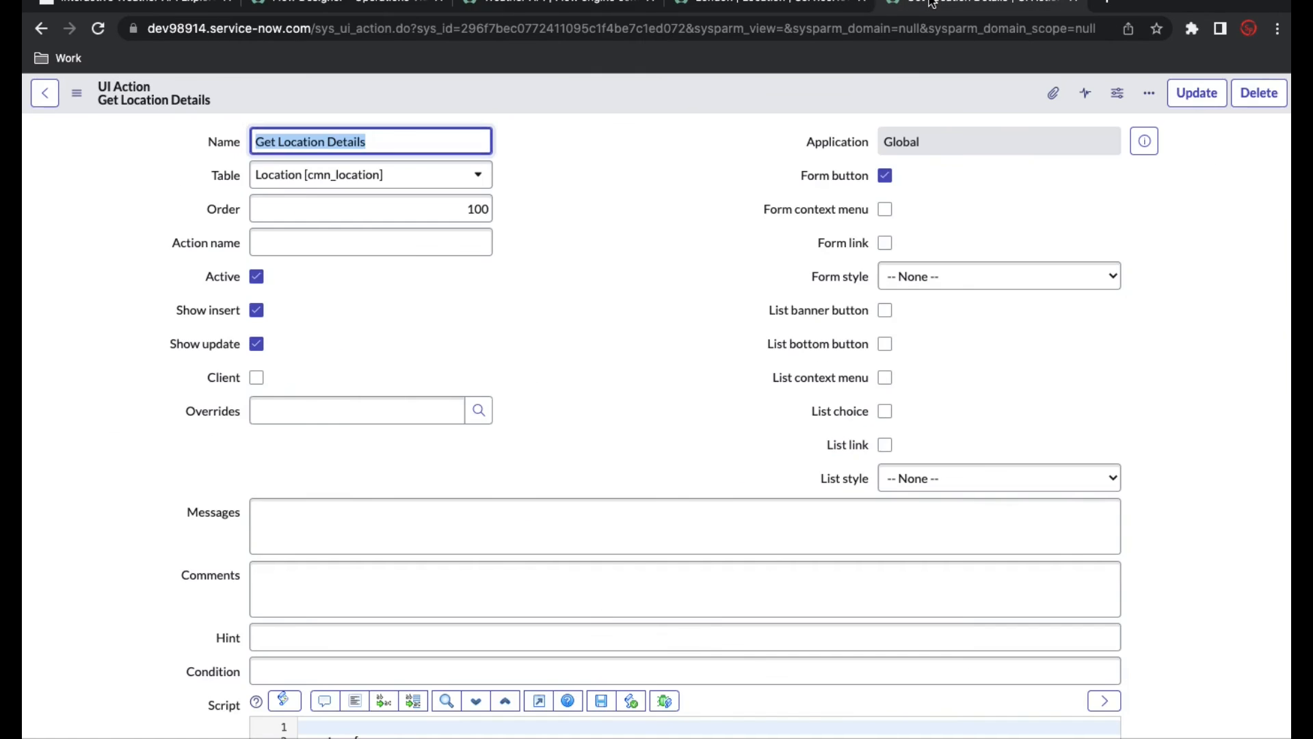
{"action": "scroll", "coordinate": [592, 545], "scroll_direction": "down", "scroll_amount": 5}
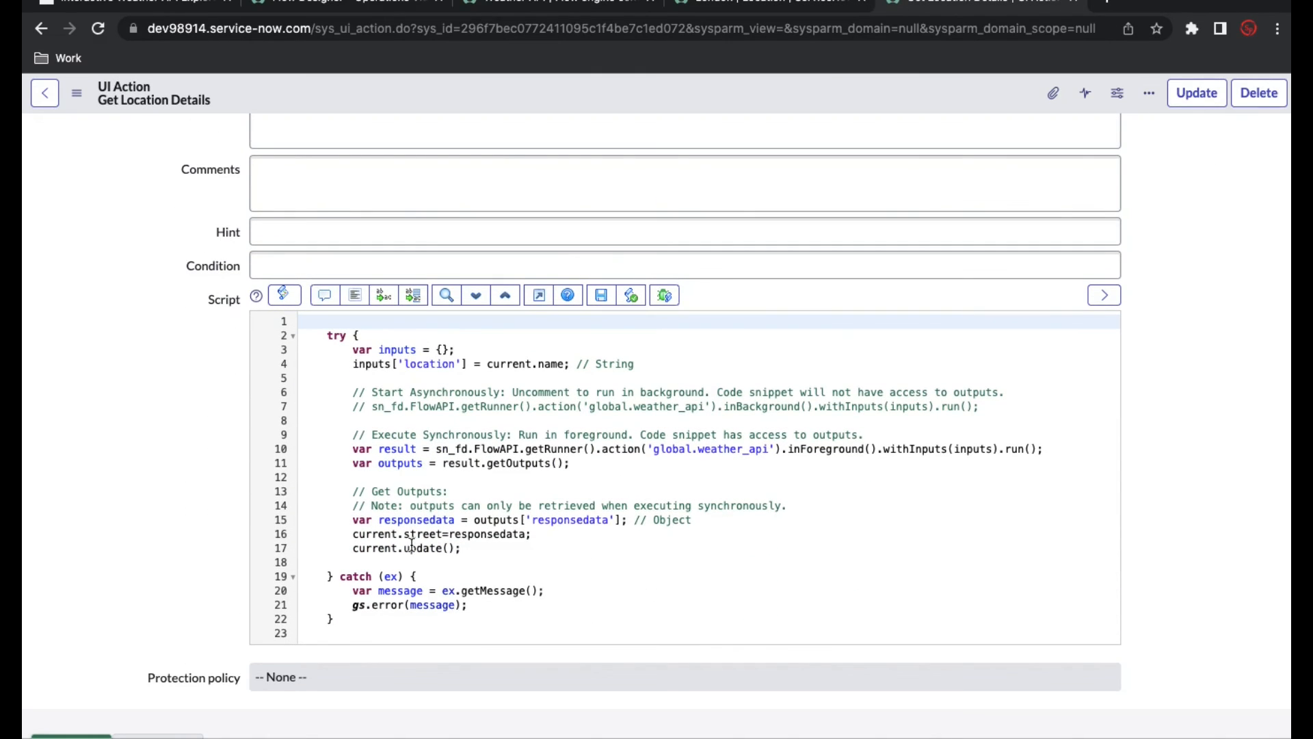
{"action": "left_click", "coordinate": [452, 536]}
{"action": "type", "text": "JSON"}
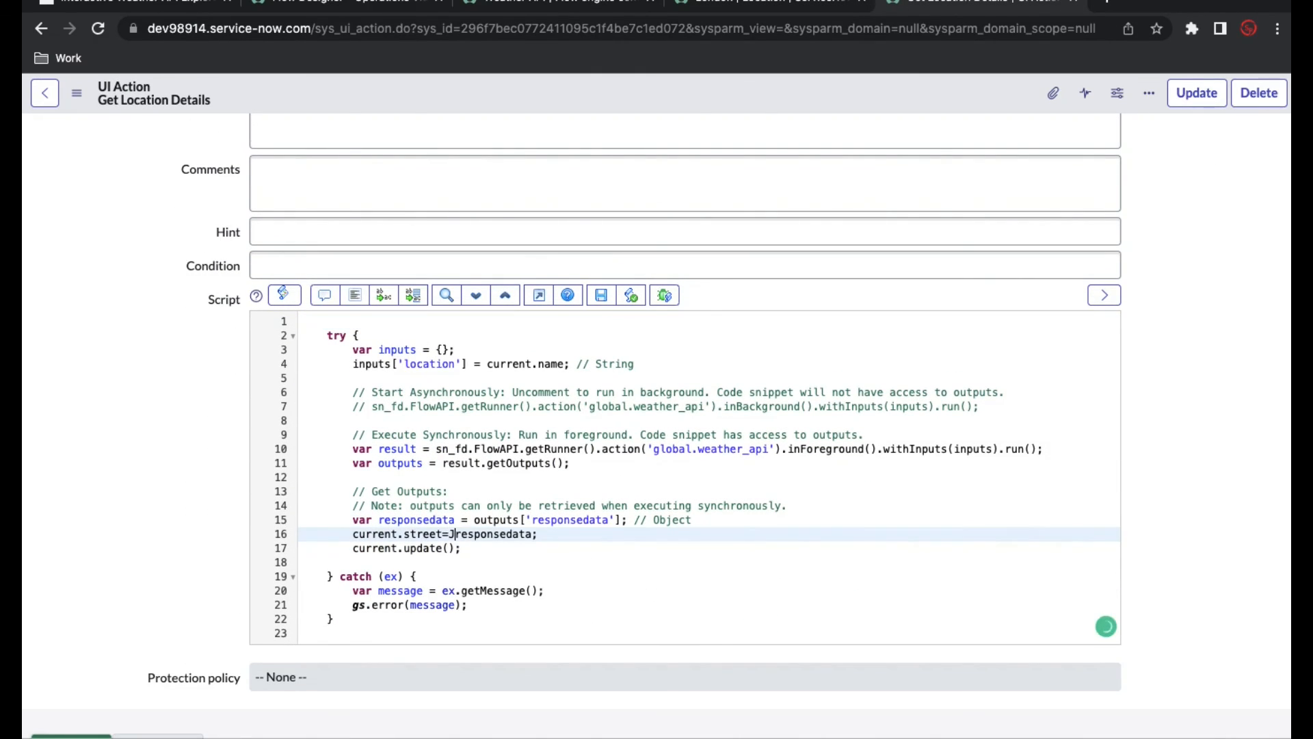
{"action": "type", "text": "."}
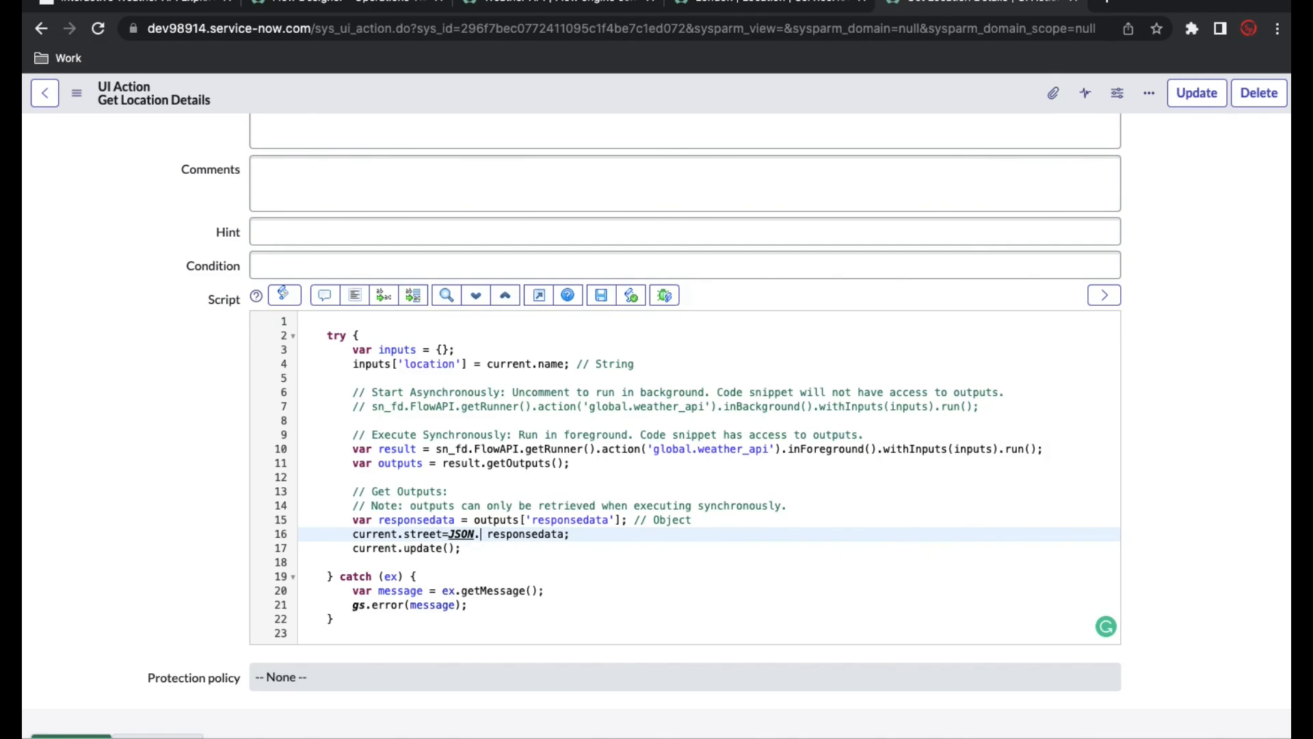
{"action": "type", "text": " stringify("}
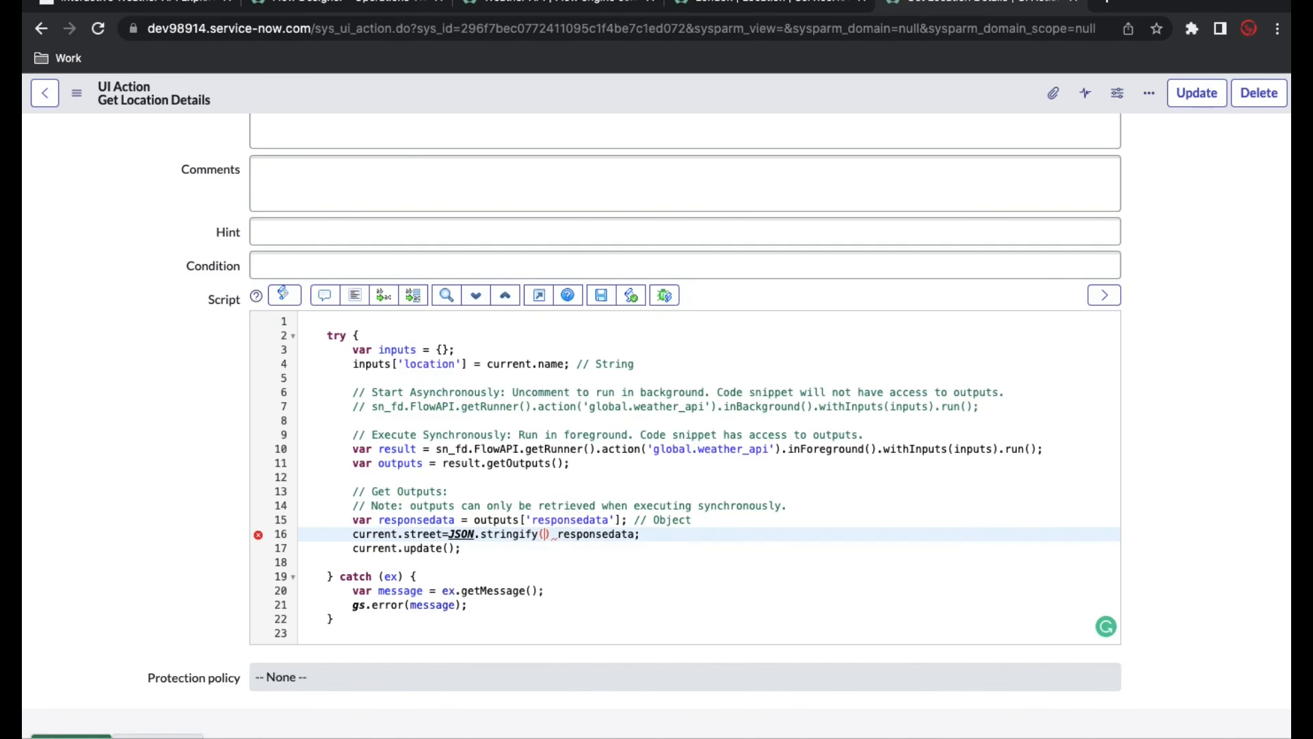
{"action": "key", "text": "Delete"}
{"action": "key", "text": "Delete"}
{"action": "left_click", "coordinate": [622, 533]}
{"action": "type", "text": ")"}
{"action": "right_click", "coordinate": [665, 86]}
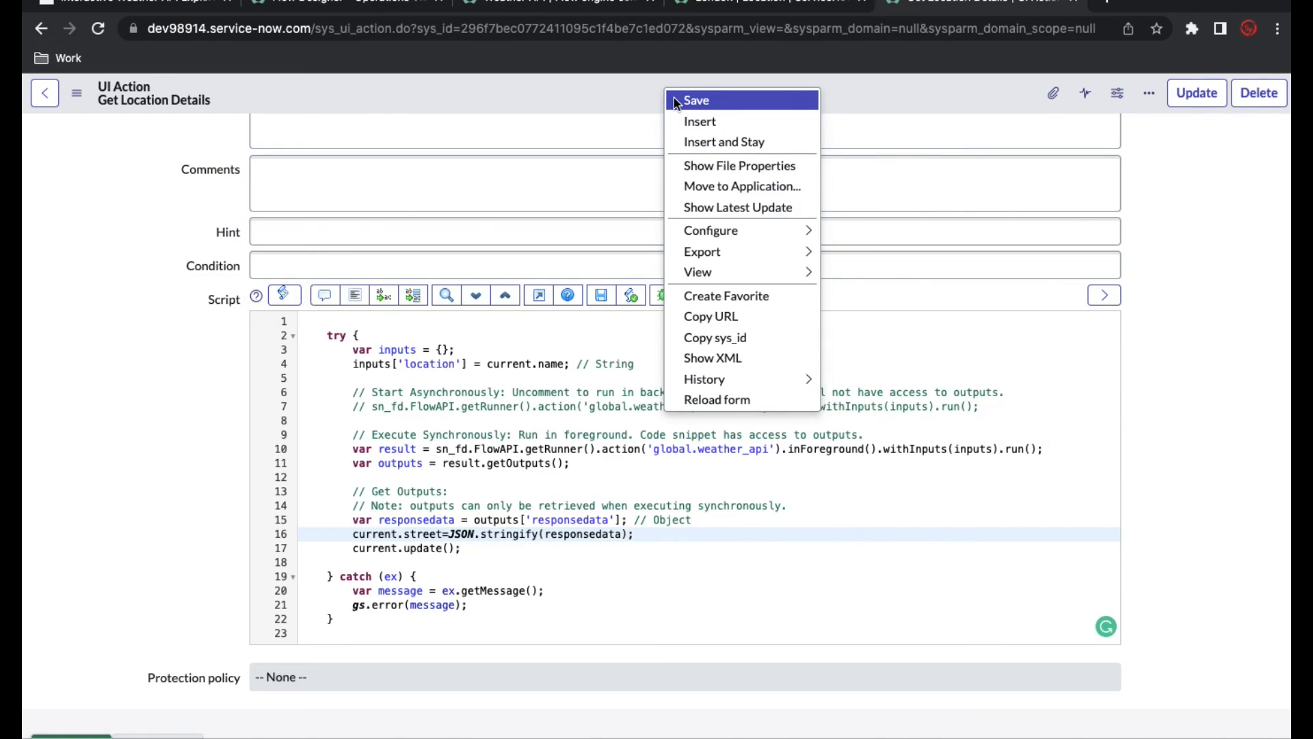
{"action": "left_click", "coordinate": [697, 100]}
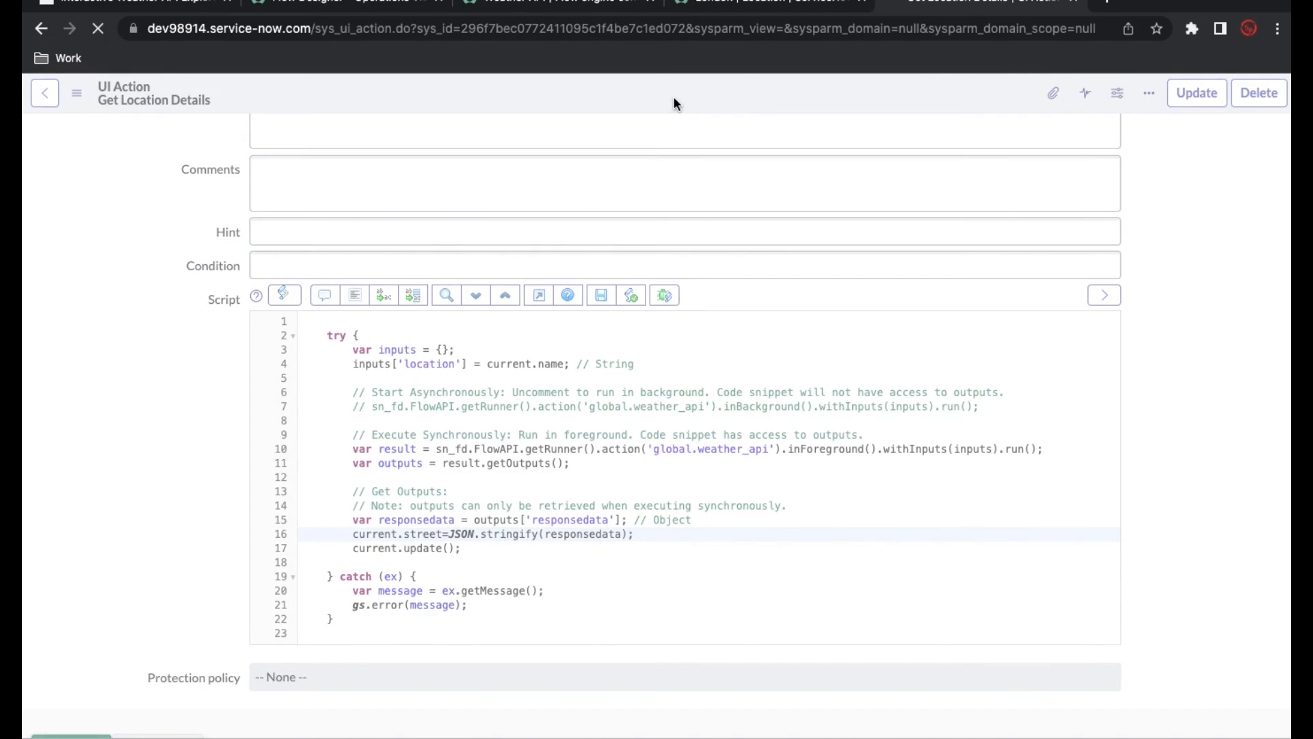
Reload the London location record, fill its Street field by running Get Location Details, and return to the record.
{"action": "left_click", "coordinate": [709, 7]}
{"action": "left_click", "coordinate": [99, 30]}
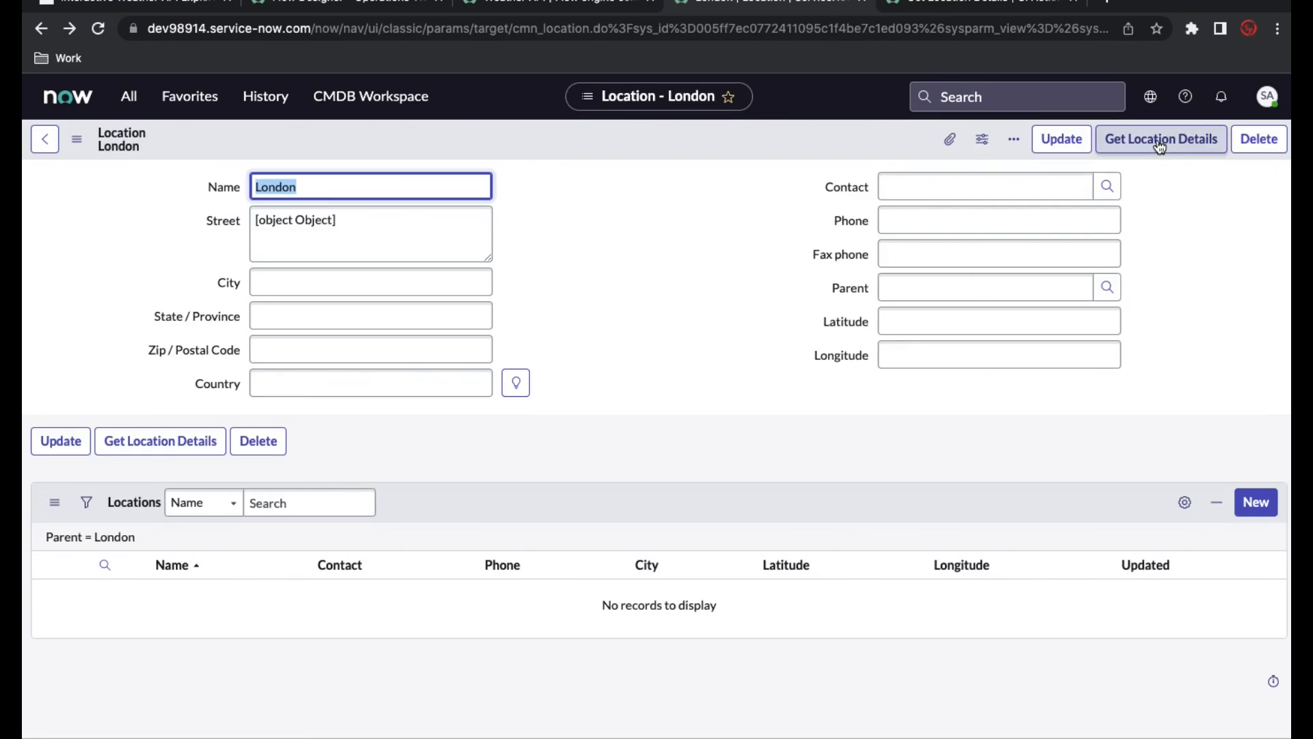
{"action": "left_click", "coordinate": [1161, 145]}
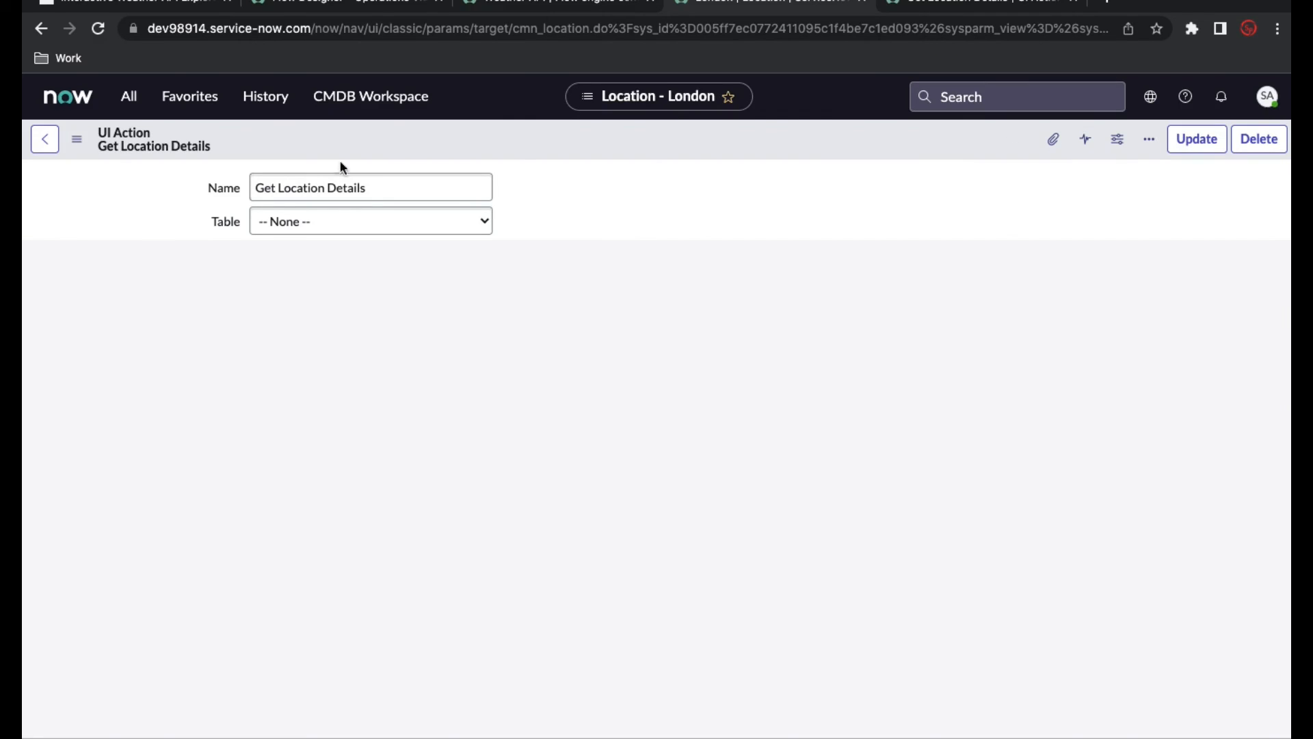
{"action": "left_click", "coordinate": [41, 28]}
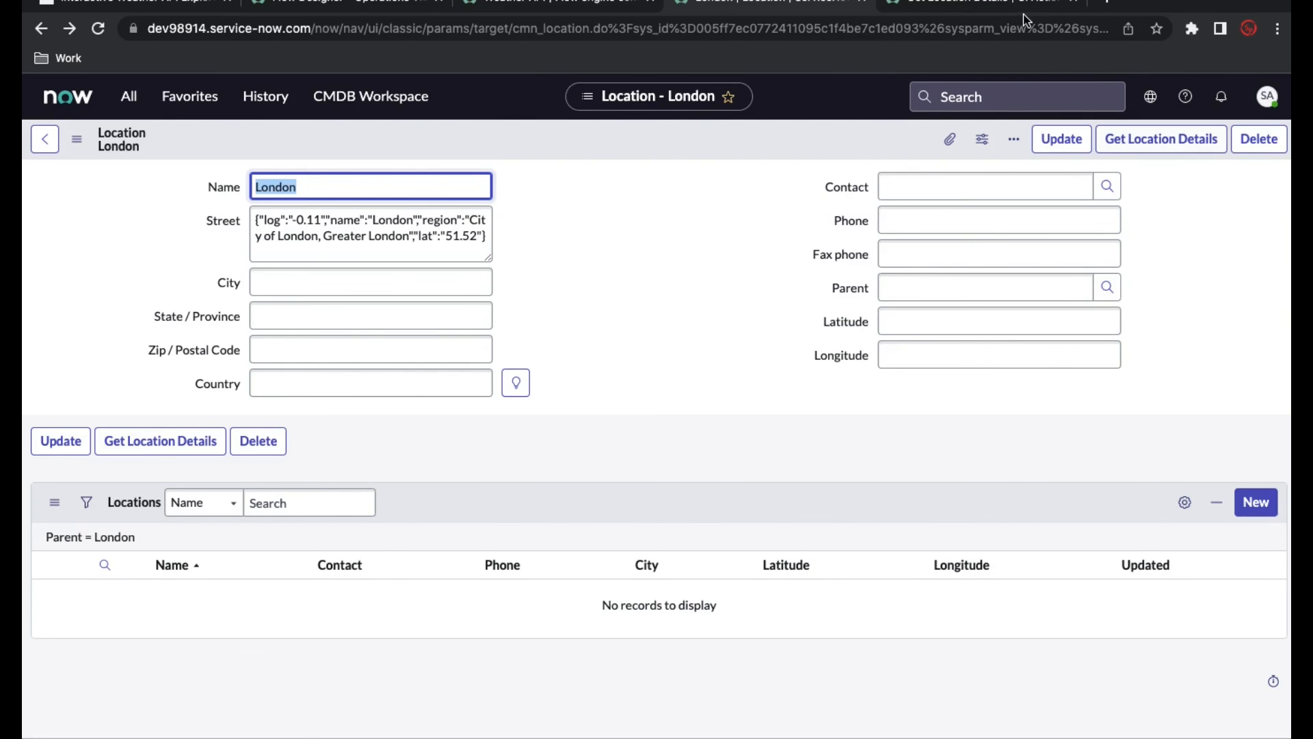
Switch back to the Weather API execution details in Flow Designer.
{"action": "left_click", "coordinate": [399, 4]}
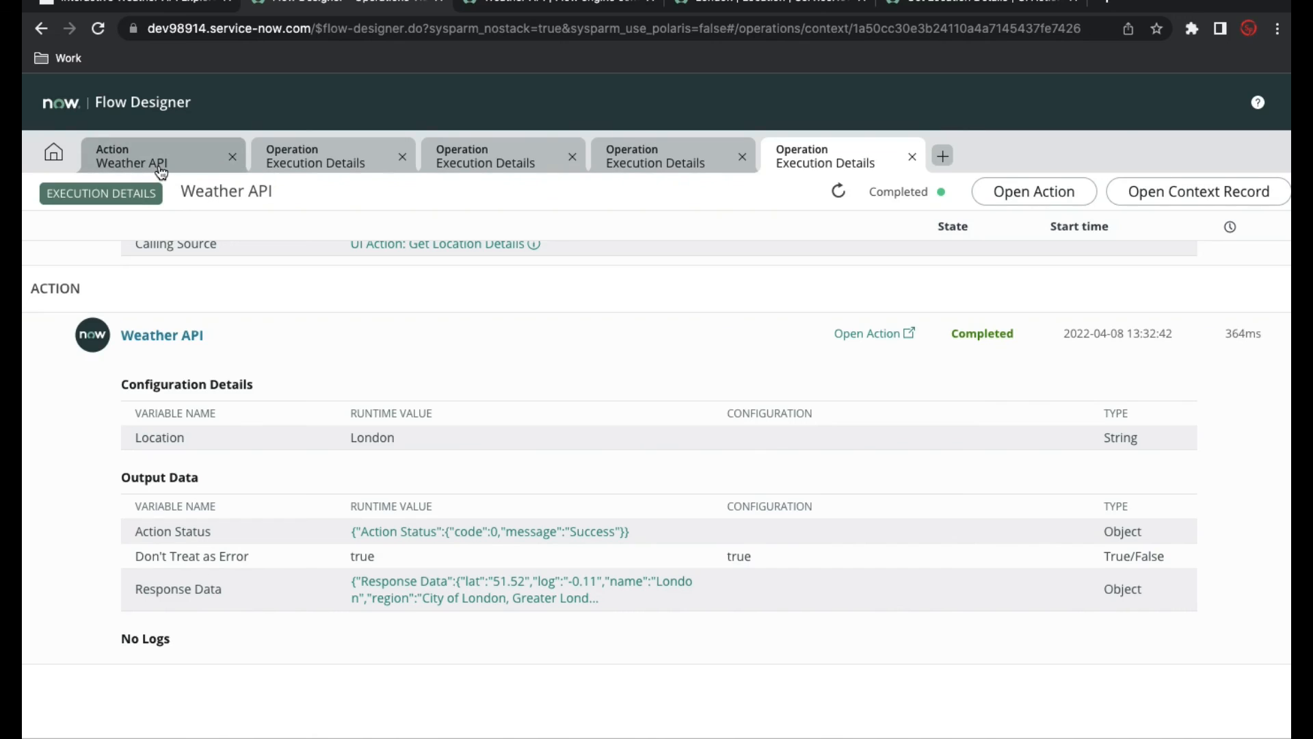